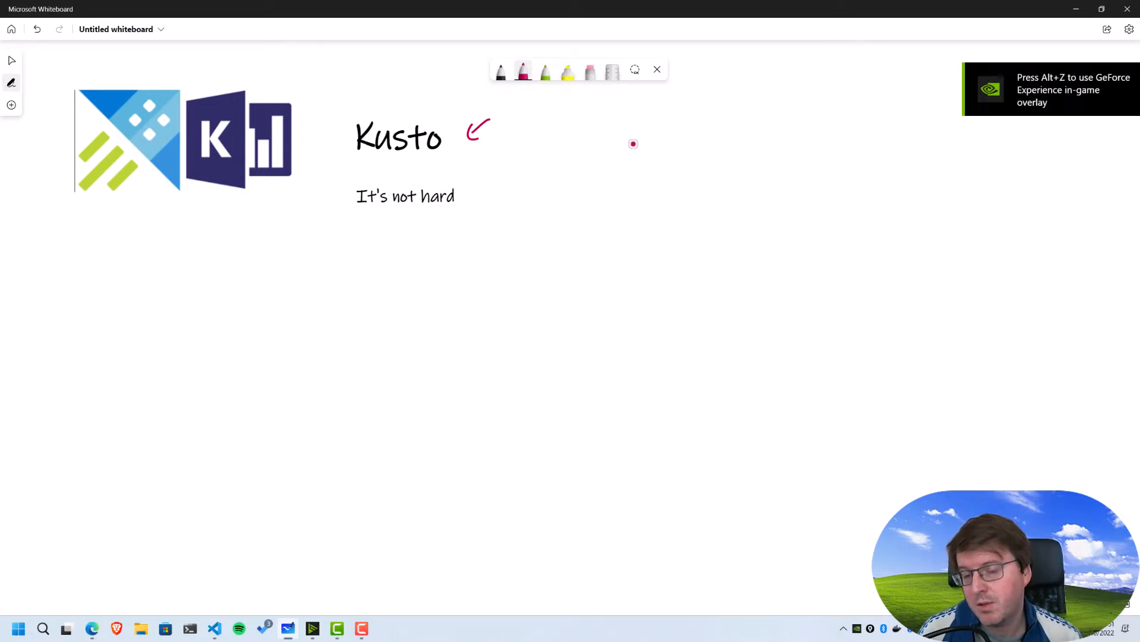
Underline "It's not hard" in red, and handwrite "Kiss" to the right of the Kusto heading with dashes beneath its letters.
{"action": "left_click_drag", "start_coordinate": [354, 220], "coordinate": [448, 218]}
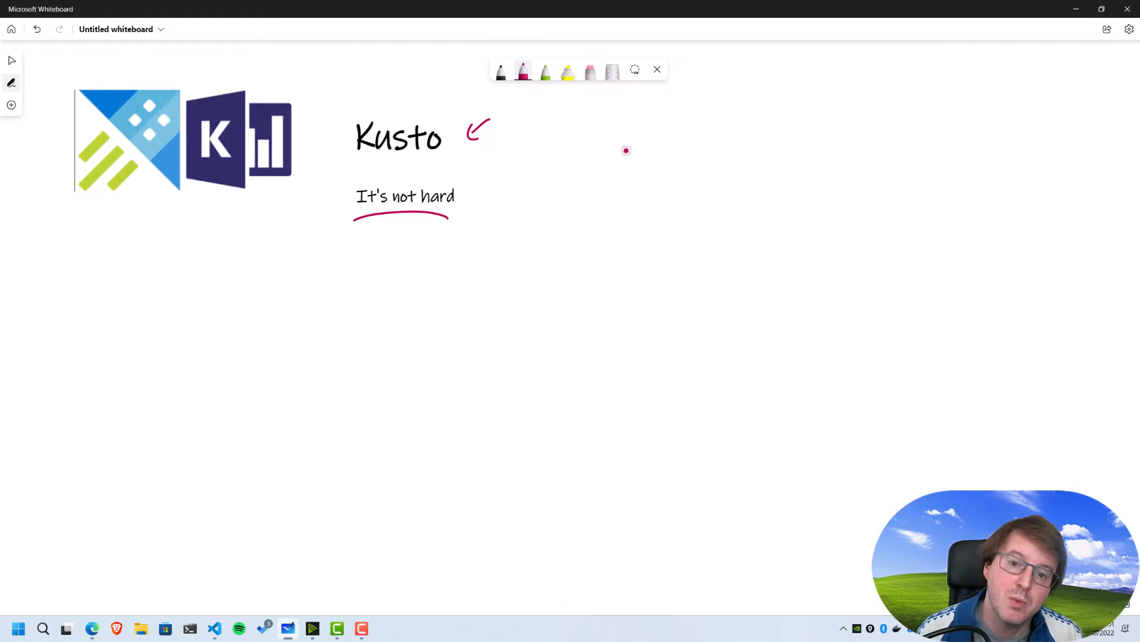
{"action": "left_click_drag", "start_coordinate": [622, 143], "coordinate": [612, 219]}
{"action": "mouse_move", "coordinate": [650, 164]}
{"action": "left_mouse_down"}
{"action": "mouse_move", "coordinate": [627, 189]}
{"action": "mouse_move", "coordinate": [639, 209]}
{"action": "left_mouse_up"}
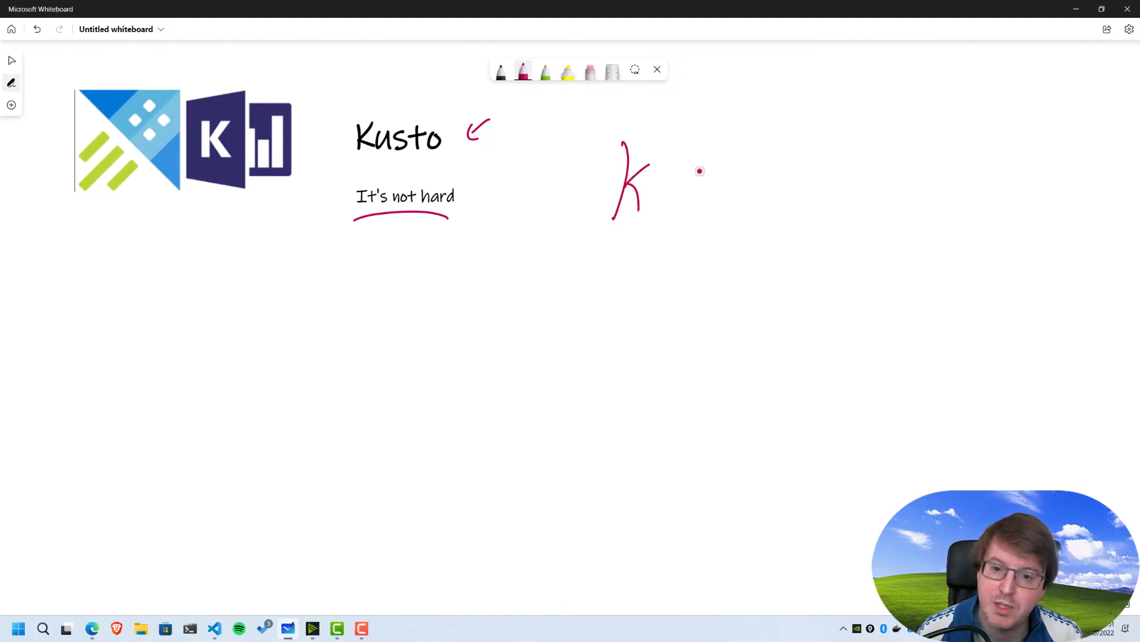
{"action": "mouse_move", "coordinate": [691, 181]}
{"action": "left_mouse_down"}
{"action": "mouse_move", "coordinate": [676, 211]}
{"action": "mouse_move", "coordinate": [698, 213]}
{"action": "left_mouse_up"}
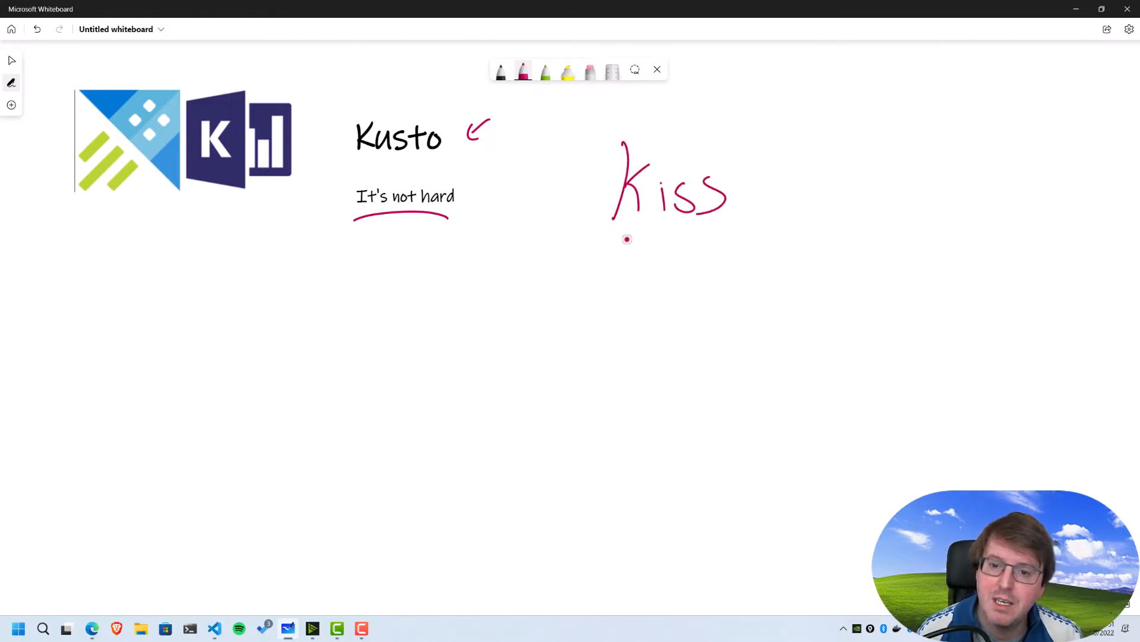
{"action": "left_click_drag", "start_coordinate": [627, 236], "coordinate": [640, 232]}
{"action": "left_click_drag", "start_coordinate": [656, 230], "coordinate": [718, 227]}
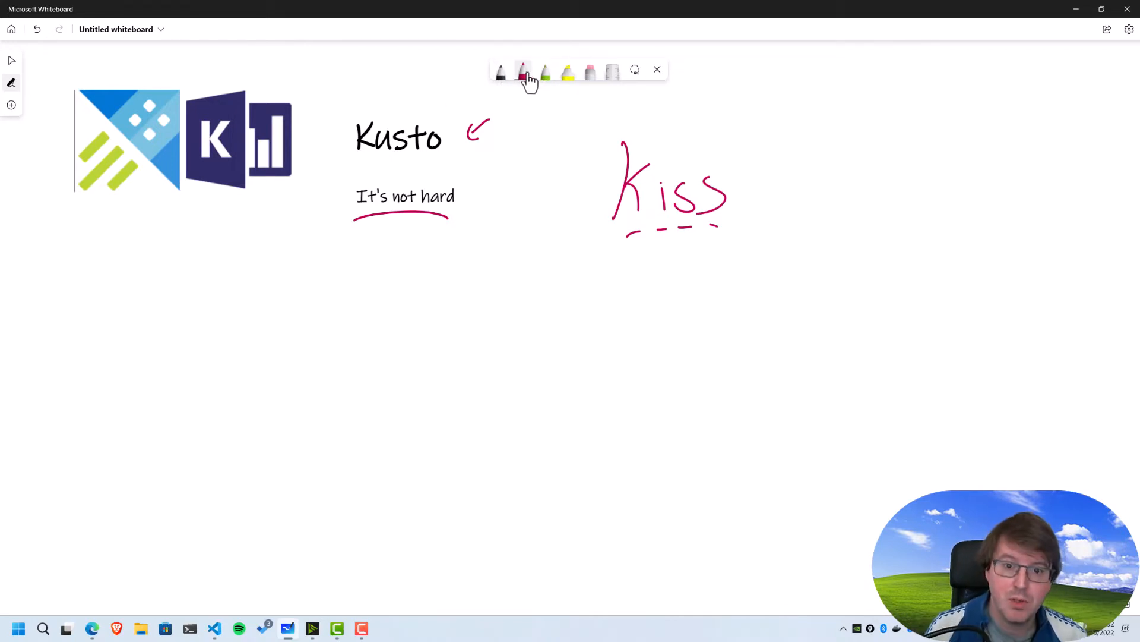
Circle the Azure Data Explorer logo in red and handwrite "Data explorer" below it.
{"action": "mouse_move", "coordinate": [157, 83]}
{"action": "left_mouse_down"}
{"action": "mouse_move", "coordinate": [124, 72]}
{"action": "mouse_move", "coordinate": [166, 43]}
{"action": "mouse_move", "coordinate": [142, 42]}
{"action": "left_mouse_up"}
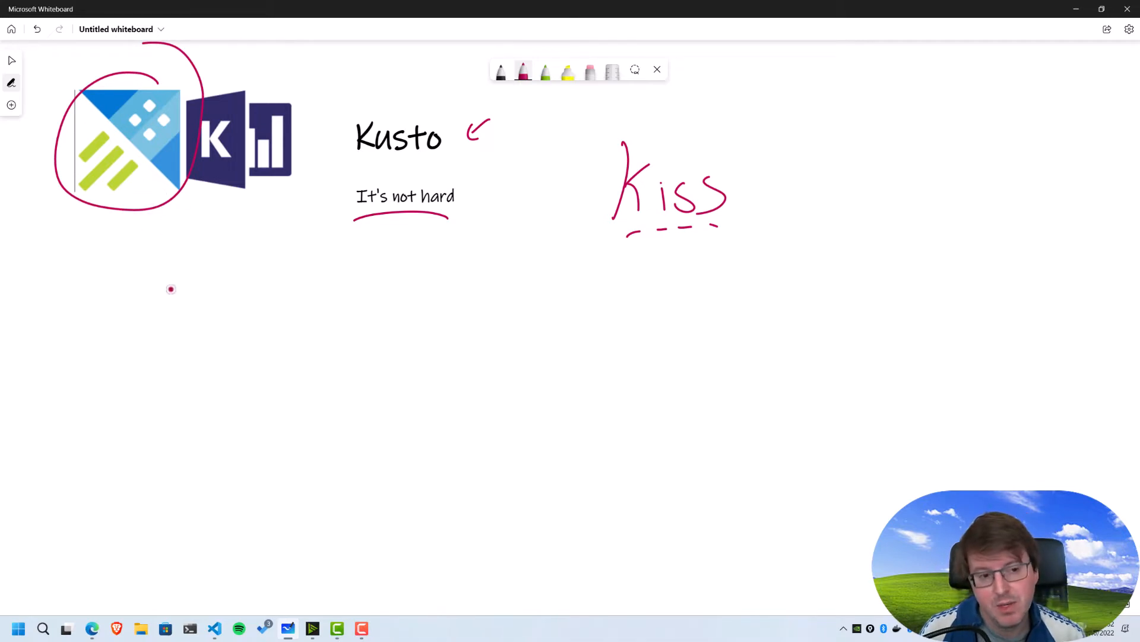
{"action": "mouse_move", "coordinate": [95, 258]}
{"action": "left_mouse_down"}
{"action": "mouse_move", "coordinate": [95, 278]}
{"action": "mouse_move", "coordinate": [163, 287]}
{"action": "left_mouse_up"}
{"action": "mouse_move", "coordinate": [141, 302]}
{"action": "left_mouse_down"}
{"action": "mouse_move", "coordinate": [130, 311]}
{"action": "mouse_move", "coordinate": [160, 321]}
{"action": "mouse_move", "coordinate": [180, 310]}
{"action": "mouse_move", "coordinate": [191, 326]}
{"action": "mouse_move", "coordinate": [229, 319]}
{"action": "left_mouse_up"}
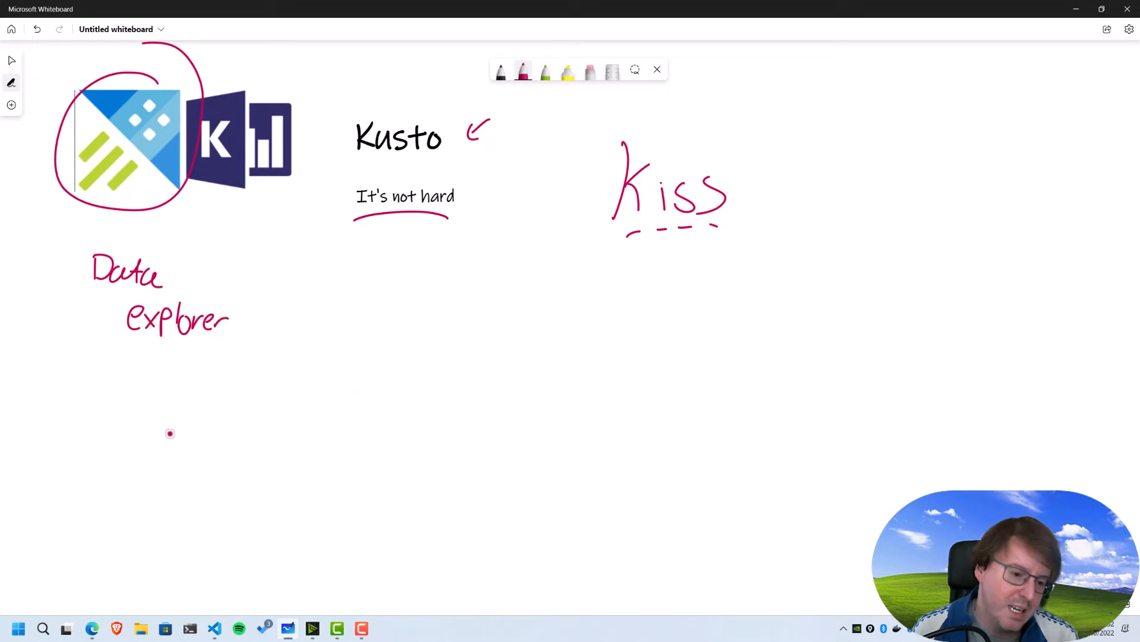
Draw a right-pointing arrow below the "Data explorer" note and handwrite "Data" and "Big" beside it.
{"action": "left_click_drag", "start_coordinate": [168, 433], "coordinate": [185, 433]}
{"action": "mouse_move", "coordinate": [187, 426]}
{"action": "left_mouse_down"}
{"action": "mouse_move", "coordinate": [191, 439]}
{"action": "mouse_move", "coordinate": [284, 427]}
{"action": "left_mouse_up"}
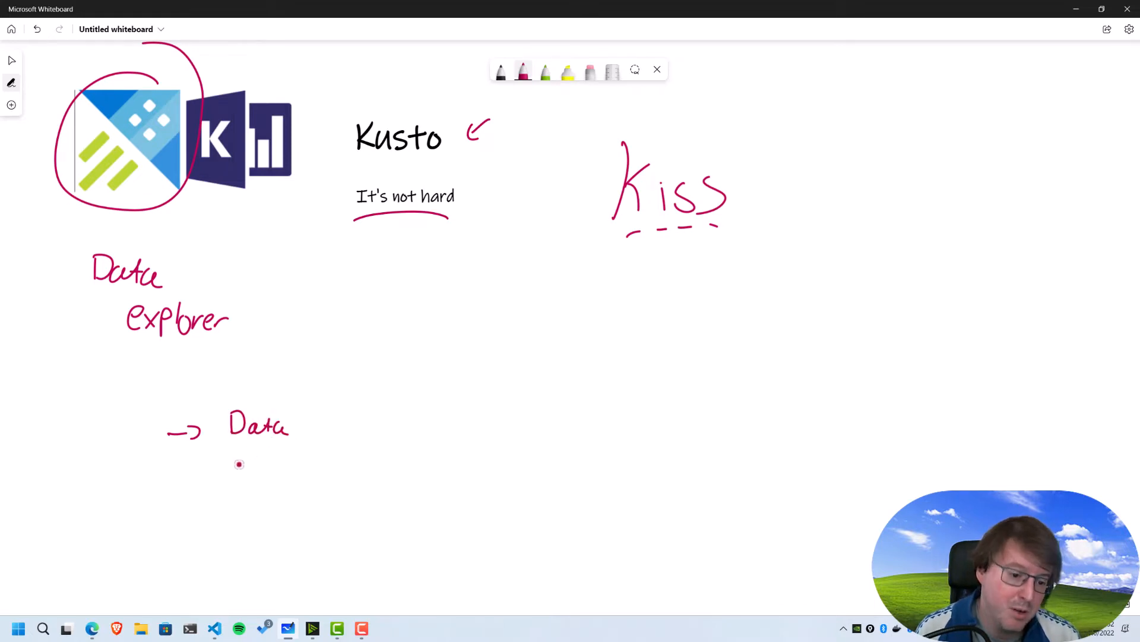
{"action": "mouse_move", "coordinate": [239, 464]}
{"action": "left_mouse_down"}
{"action": "mouse_move", "coordinate": [265, 458]}
{"action": "mouse_move", "coordinate": [244, 477]}
{"action": "left_mouse_up"}
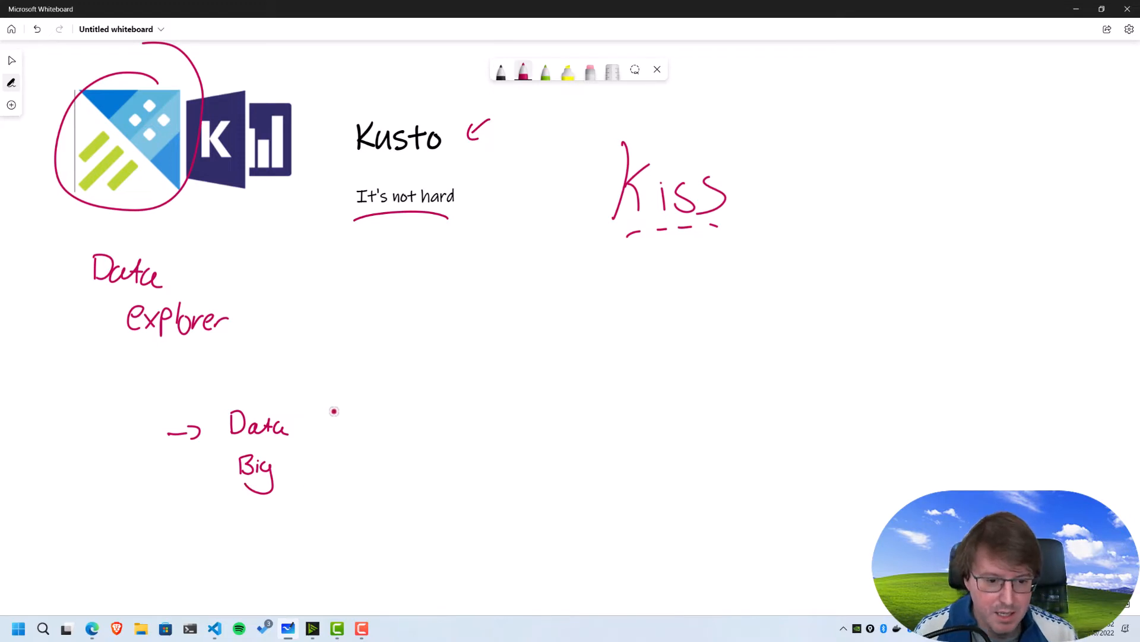
Handwrite the formats CSV, JSON, Avro, Orc and Txt in a column beside "Data", with a downward arrow above them.
{"action": "left_click_drag", "start_coordinate": [330, 411], "coordinate": [324, 423]}
{"action": "mouse_move", "coordinate": [346, 409]}
{"action": "left_mouse_down"}
{"action": "mouse_move", "coordinate": [340, 423]}
{"action": "mouse_move", "coordinate": [365, 409]}
{"action": "left_mouse_up"}
{"action": "left_click_drag", "start_coordinate": [330, 453], "coordinate": [369, 442]}
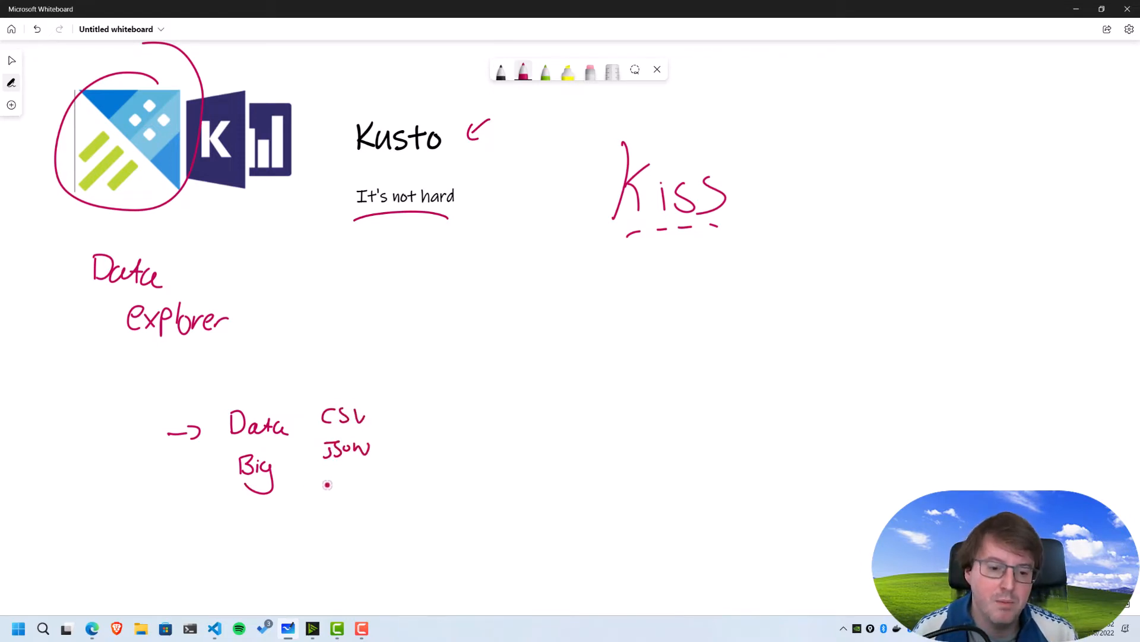
{"action": "mouse_move", "coordinate": [327, 484]}
{"action": "left_mouse_down"}
{"action": "mouse_move", "coordinate": [364, 486]}
{"action": "mouse_move", "coordinate": [324, 546]}
{"action": "mouse_move", "coordinate": [351, 547]}
{"action": "left_mouse_up"}
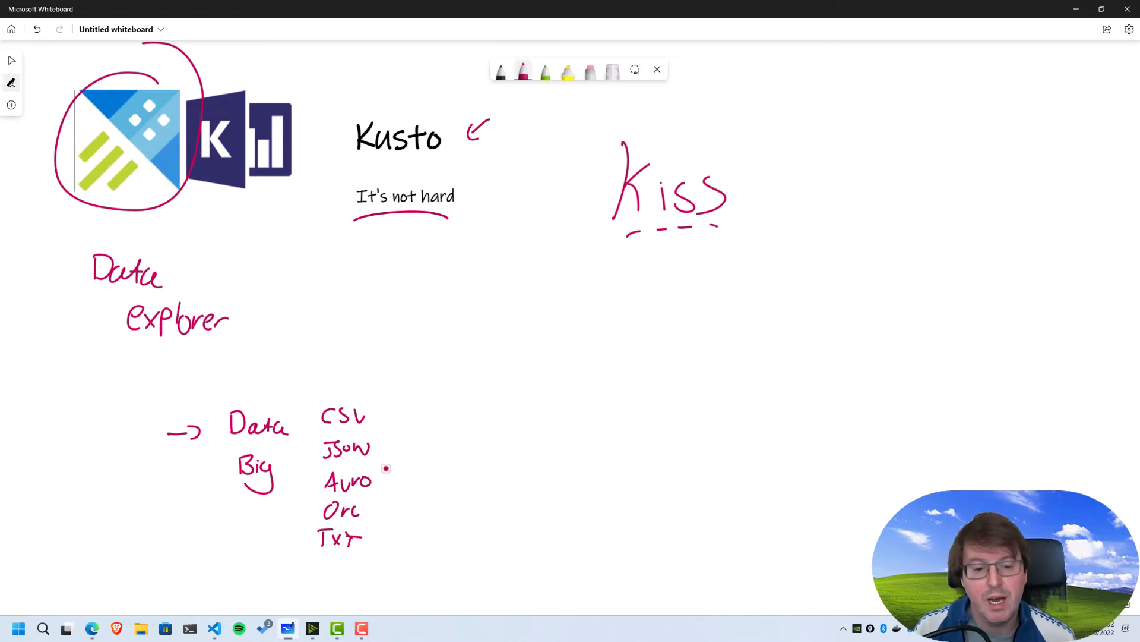
{"action": "mouse_move", "coordinate": [348, 367]}
{"action": "left_mouse_down"}
{"action": "mouse_move", "coordinate": [349, 395]}
{"action": "mouse_move", "coordinate": [361, 384]}
{"action": "left_mouse_up"}
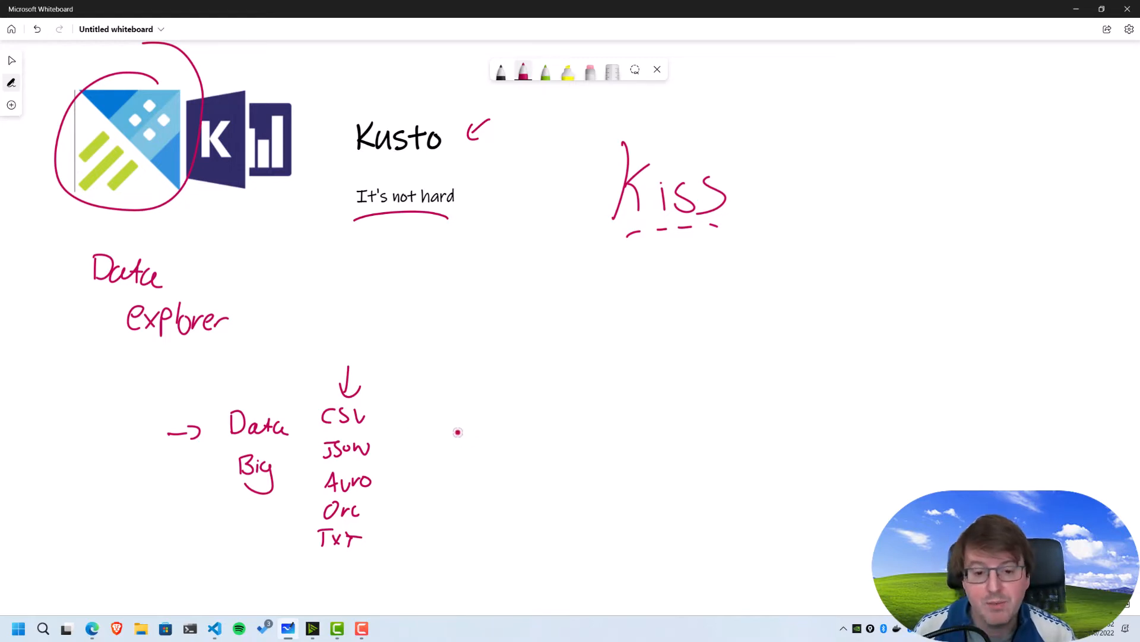
Handwrite "Data exp Cluster" in red to the right of the list of file formats.
{"action": "mouse_move", "coordinate": [459, 423]}
{"action": "left_mouse_down"}
{"action": "mouse_move", "coordinate": [461, 442]}
{"action": "mouse_move", "coordinate": [486, 432]}
{"action": "mouse_move", "coordinate": [514, 442]}
{"action": "mouse_move", "coordinate": [481, 467]}
{"action": "mouse_move", "coordinate": [503, 469]}
{"action": "mouse_move", "coordinate": [478, 506]}
{"action": "left_mouse_up"}
{"action": "mouse_move", "coordinate": [497, 483]}
{"action": "left_mouse_down"}
{"action": "mouse_move", "coordinate": [503, 505]}
{"action": "mouse_move", "coordinate": [524, 505]}
{"action": "left_mouse_up"}
{"action": "left_click_drag", "start_coordinate": [515, 496], "coordinate": [558, 503]}
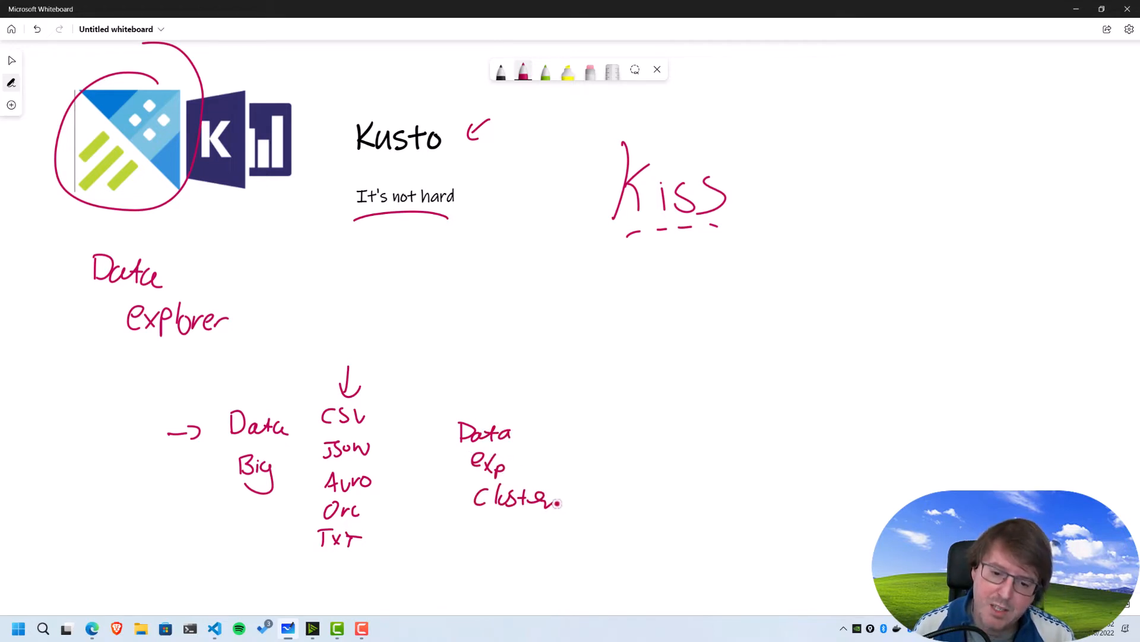
Draw a green upward arrow above the "Data exp Cluster" note and handwrite "MC" and "VM" over it, both underlined.
{"action": "left_click", "coordinate": [544, 72]}
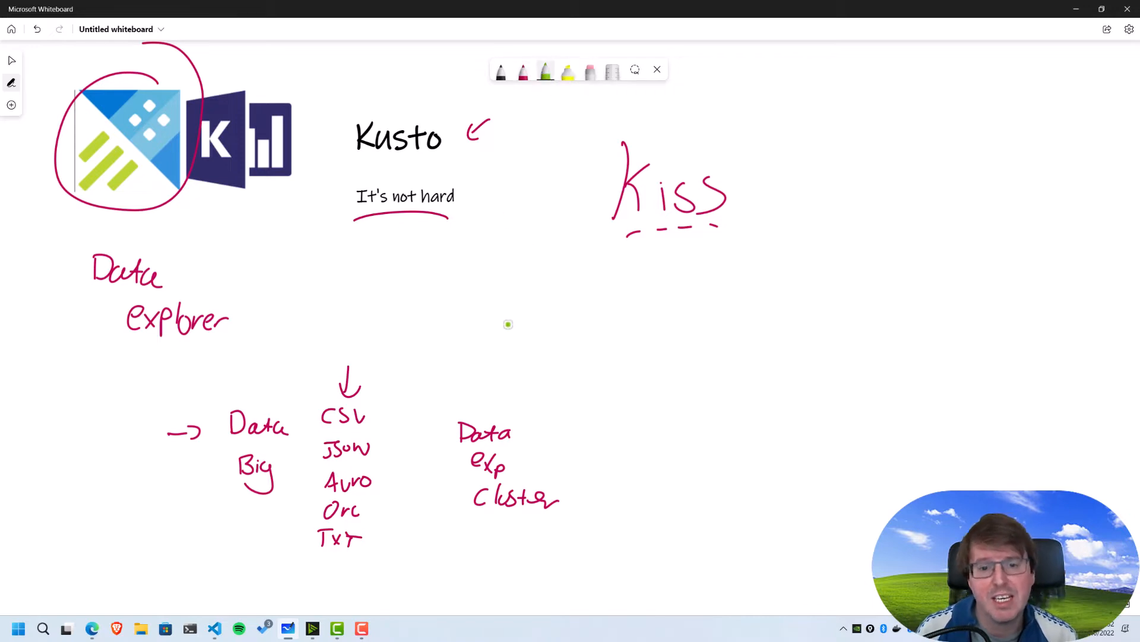
{"action": "left_click_drag", "start_coordinate": [489, 410], "coordinate": [489, 370]}
{"action": "left_click_drag", "start_coordinate": [481, 383], "coordinate": [494, 380]}
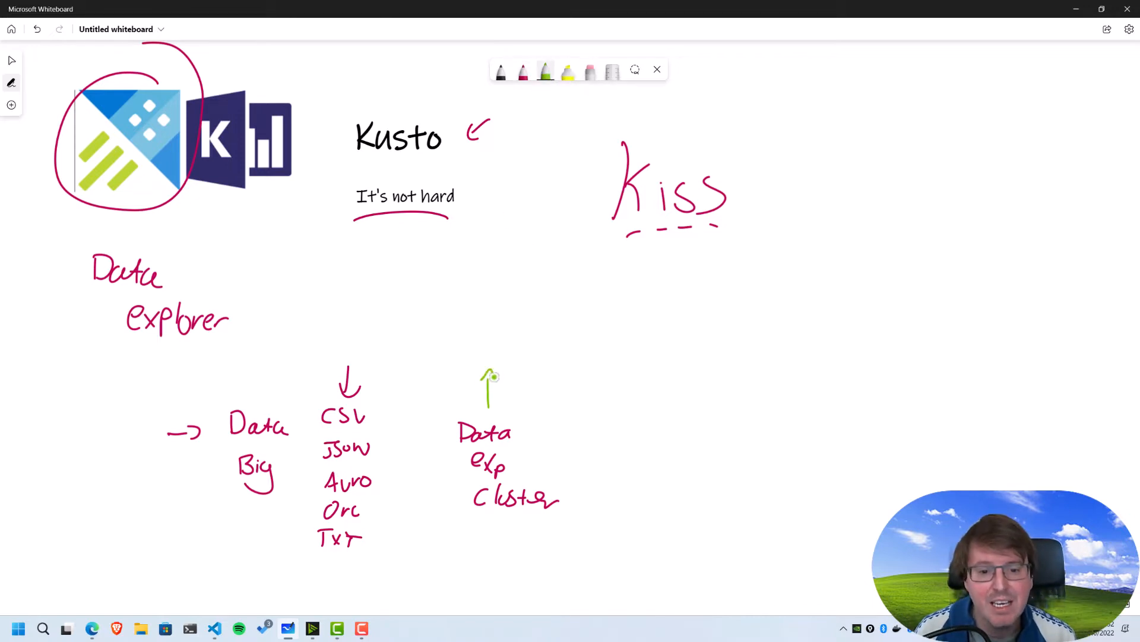
{"action": "mouse_move", "coordinate": [439, 319]}
{"action": "left_mouse_down"}
{"action": "mouse_move", "coordinate": [477, 338]}
{"action": "mouse_move", "coordinate": [457, 350]}
{"action": "mouse_move", "coordinate": [474, 353]}
{"action": "left_mouse_up"}
{"action": "mouse_move", "coordinate": [523, 319]}
{"action": "left_mouse_down"}
{"action": "mouse_move", "coordinate": [532, 342]}
{"action": "mouse_move", "coordinate": [541, 319]}
{"action": "left_mouse_up"}
{"action": "mouse_move", "coordinate": [543, 343]}
{"action": "left_mouse_down"}
{"action": "mouse_move", "coordinate": [555, 324]}
{"action": "mouse_move", "coordinate": [572, 342]}
{"action": "left_mouse_up"}
{"action": "left_click_drag", "start_coordinate": [529, 353], "coordinate": [569, 357]}
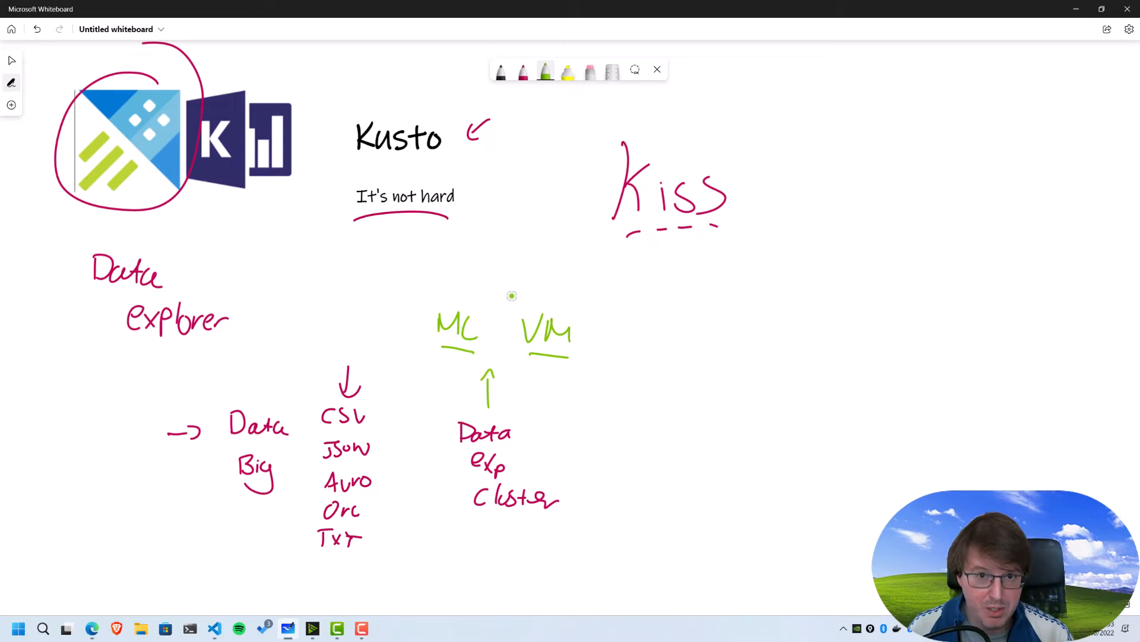
Circle the Kusto heading in red, and handwrite "Kusto" beside the cluster note with an arrow pointing toward it.
{"action": "left_click", "coordinate": [523, 72]}
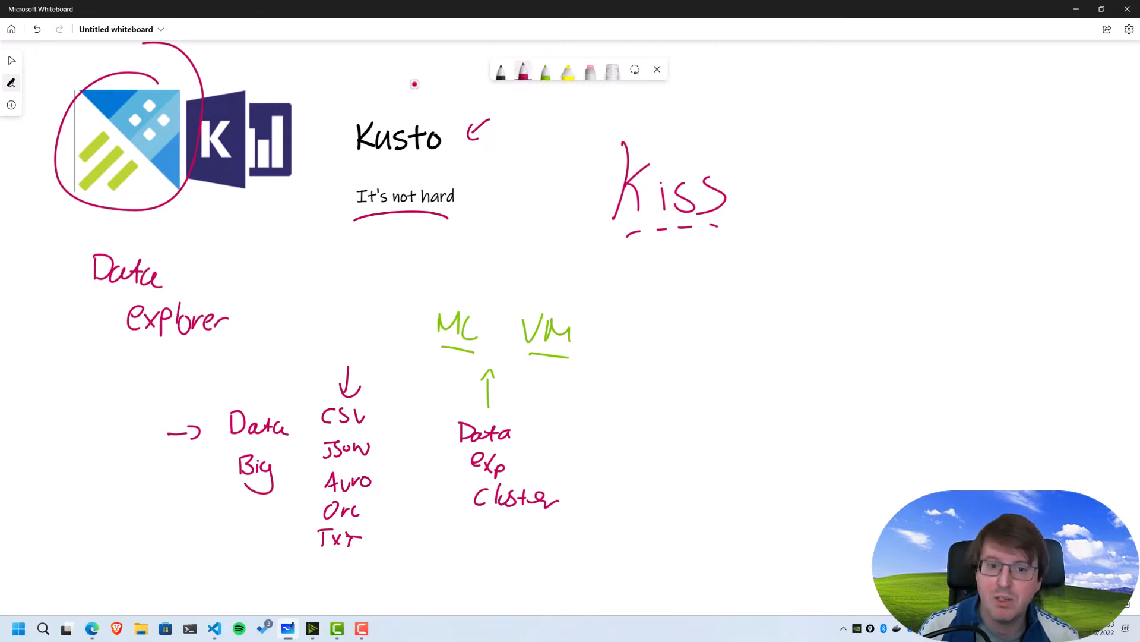
{"action": "mouse_move", "coordinate": [437, 110]}
{"action": "left_mouse_down"}
{"action": "mouse_move", "coordinate": [339, 140]}
{"action": "mouse_move", "coordinate": [472, 159]}
{"action": "left_mouse_up"}
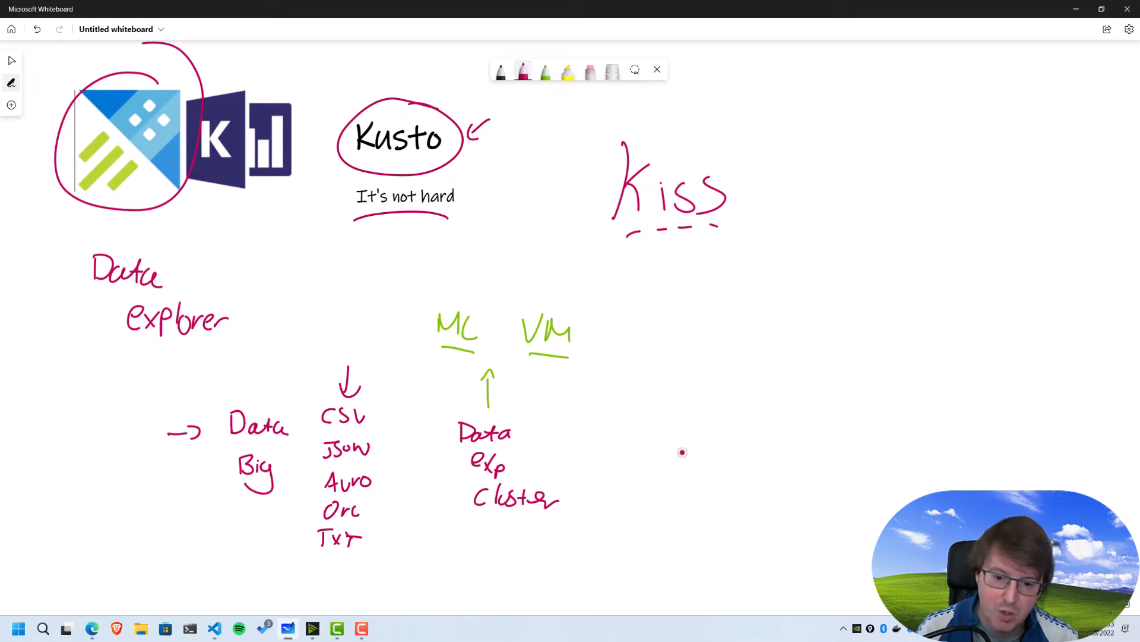
{"action": "left_click_drag", "start_coordinate": [687, 451], "coordinate": [631, 453]}
{"action": "left_click_drag", "start_coordinate": [643, 443], "coordinate": [643, 472]}
{"action": "mouse_move", "coordinate": [710, 433]}
{"action": "left_mouse_down"}
{"action": "mouse_move", "coordinate": [705, 465]}
{"action": "mouse_move", "coordinate": [720, 462]}
{"action": "left_mouse_up"}
{"action": "left_click_drag", "start_coordinate": [722, 455], "coordinate": [740, 447]}
{"action": "left_click_drag", "start_coordinate": [750, 445], "coordinate": [740, 460]}
{"action": "mouse_move", "coordinate": [757, 436]}
{"action": "left_mouse_down"}
{"action": "mouse_move", "coordinate": [760, 458]}
{"action": "mouse_move", "coordinate": [768, 445]}
{"action": "left_mouse_up"}
{"action": "left_click_drag", "start_coordinate": [778, 442], "coordinate": [775, 442]}
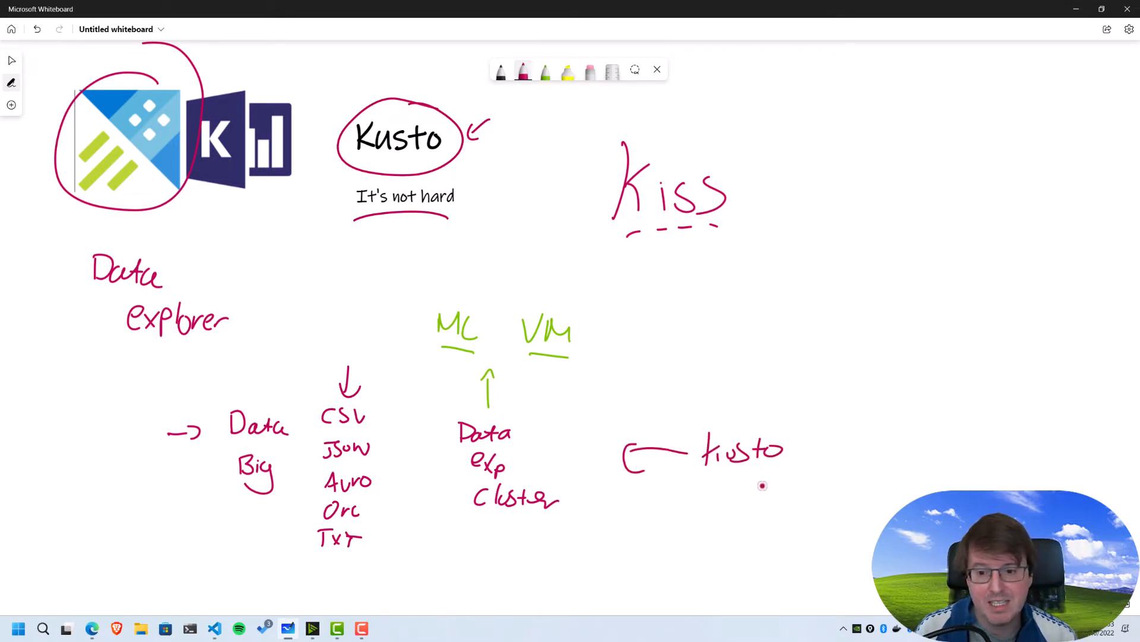
Handwrite "SQL Like" in red beneath the handwritten "Kusto" note.
{"action": "mouse_move", "coordinate": [746, 499]}
{"action": "left_mouse_down"}
{"action": "mouse_move", "coordinate": [732, 521]}
{"action": "mouse_move", "coordinate": [763, 502]}
{"action": "left_mouse_up"}
{"action": "left_click_drag", "start_coordinate": [764, 519], "coordinate": [827, 528]}
{"action": "left_click_drag", "start_coordinate": [832, 516], "coordinate": [841, 531]}
{"action": "mouse_move", "coordinate": [850, 515]}
{"action": "left_mouse_down"}
{"action": "mouse_move", "coordinate": [854, 531]}
{"action": "mouse_move", "coordinate": [863, 523]}
{"action": "left_mouse_up"}
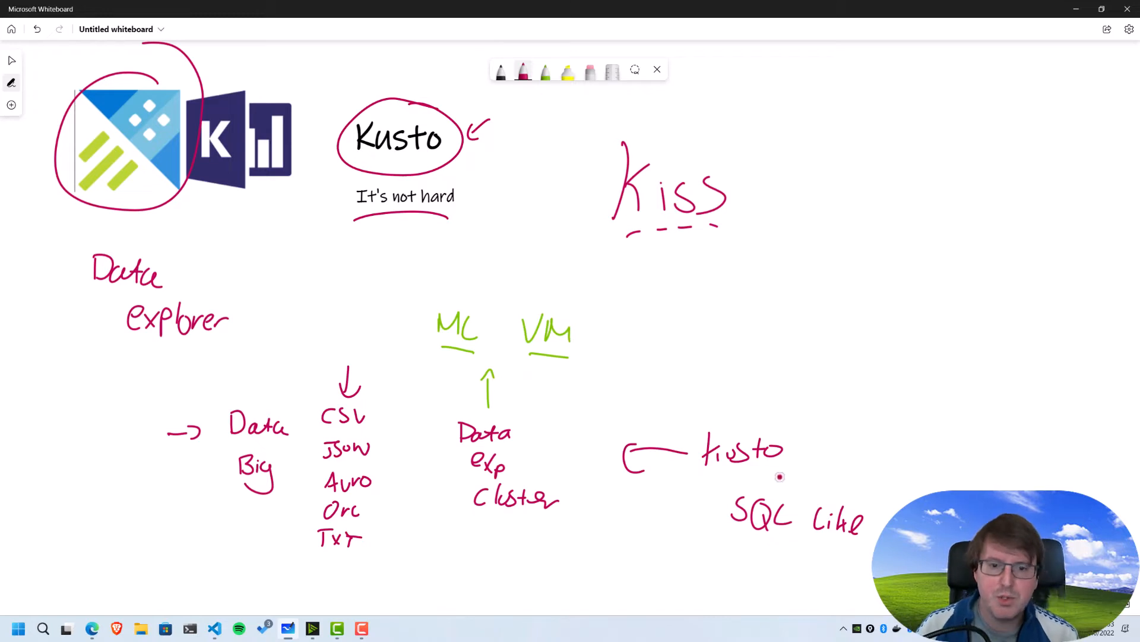
Change the green pen's colour to purple and handwrite "Log analytics workspaces" in the empty area below and right of "Kiss".
{"action": "right_click", "coordinate": [844, 329]}
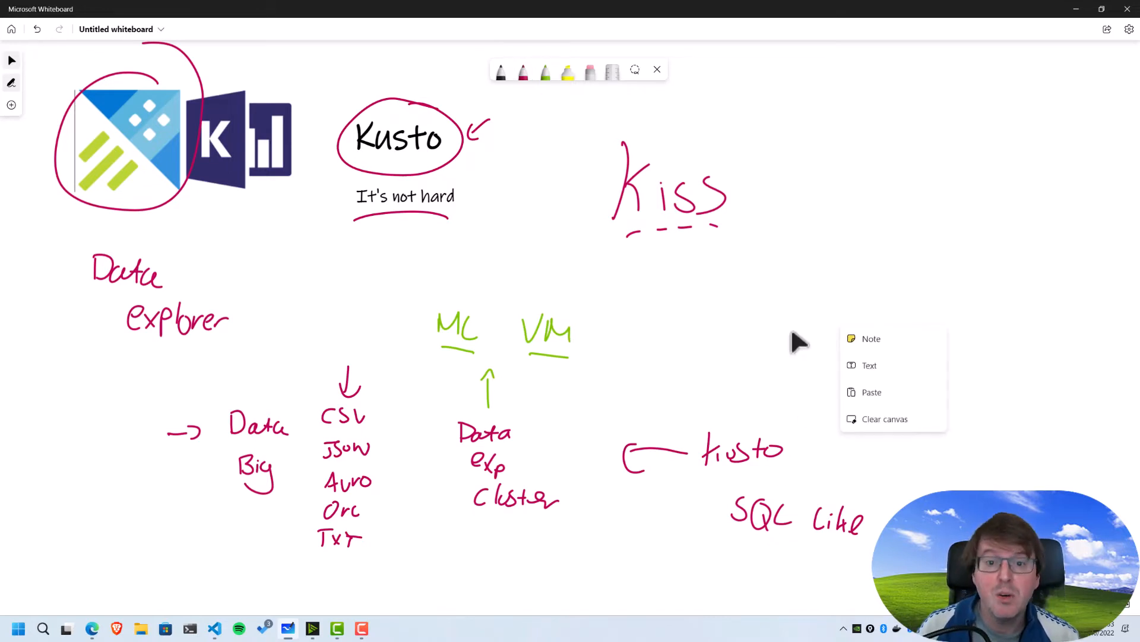
{"action": "left_click", "coordinate": [544, 75]}
{"action": "left_click", "coordinate": [545, 77]}
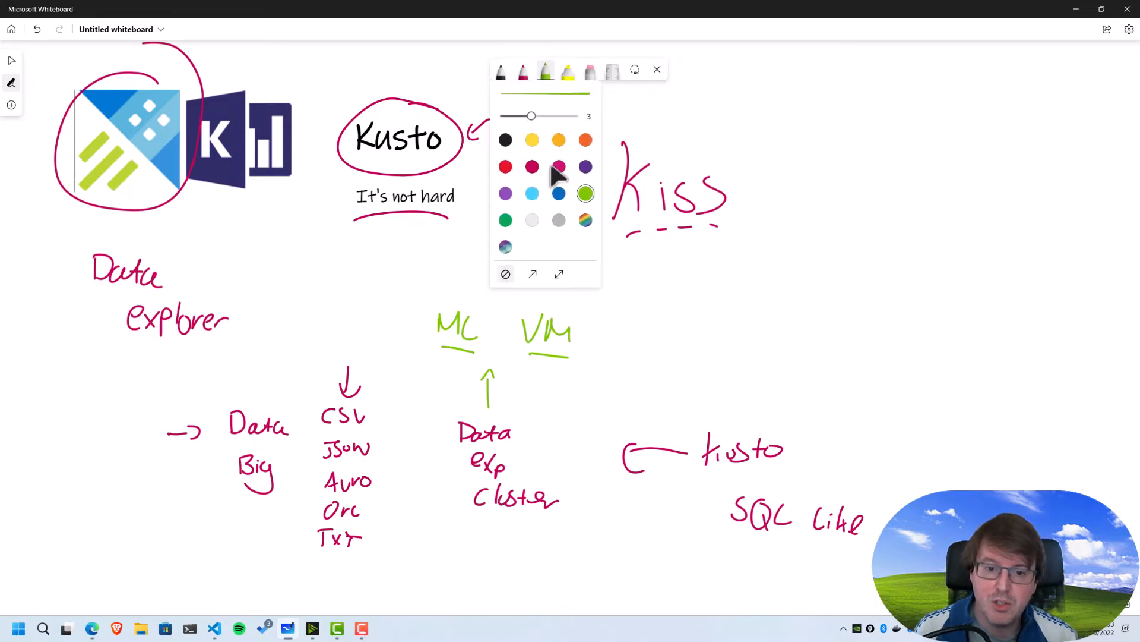
{"action": "left_click", "coordinate": [505, 194]}
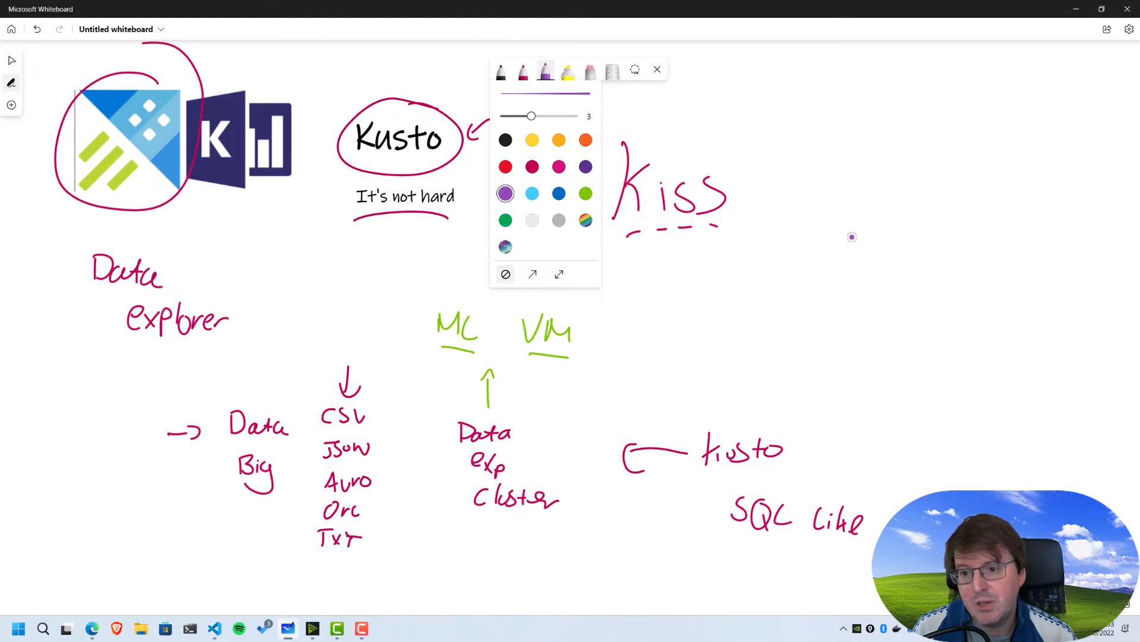
{"action": "mouse_move", "coordinate": [836, 221]}
{"action": "left_mouse_down"}
{"action": "mouse_move", "coordinate": [855, 246]}
{"action": "mouse_move", "coordinate": [861, 234]}
{"action": "mouse_move", "coordinate": [866, 262]}
{"action": "mouse_move", "coordinate": [975, 236]}
{"action": "mouse_move", "coordinate": [980, 250]}
{"action": "left_mouse_up"}
{"action": "left_click_drag", "start_coordinate": [994, 237], "coordinate": [991, 250]}
{"action": "left_click_drag", "start_coordinate": [874, 275], "coordinate": [983, 284]}
Handwrite "O365 logs", "Sentinal" and "CM Pivot" in purple as a list beneath "Log analytics workspaces".
{"action": "mouse_move", "coordinate": [844, 326]}
{"action": "left_mouse_down"}
{"action": "mouse_move", "coordinate": [862, 342]}
{"action": "mouse_move", "coordinate": [890, 327]}
{"action": "mouse_move", "coordinate": [897, 346]}
{"action": "left_mouse_up"}
{"action": "mouse_move", "coordinate": [910, 336]}
{"action": "left_mouse_down"}
{"action": "mouse_move", "coordinate": [914, 358]}
{"action": "mouse_move", "coordinate": [937, 346]}
{"action": "left_mouse_up"}
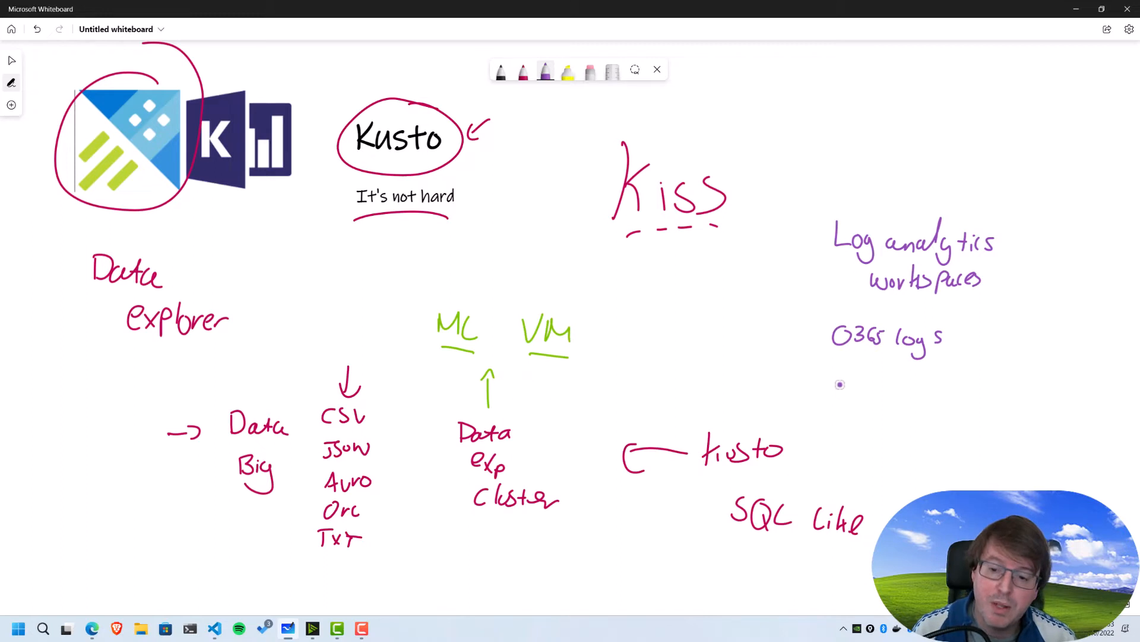
{"action": "left_click_drag", "start_coordinate": [836, 382], "coordinate": [907, 387]}
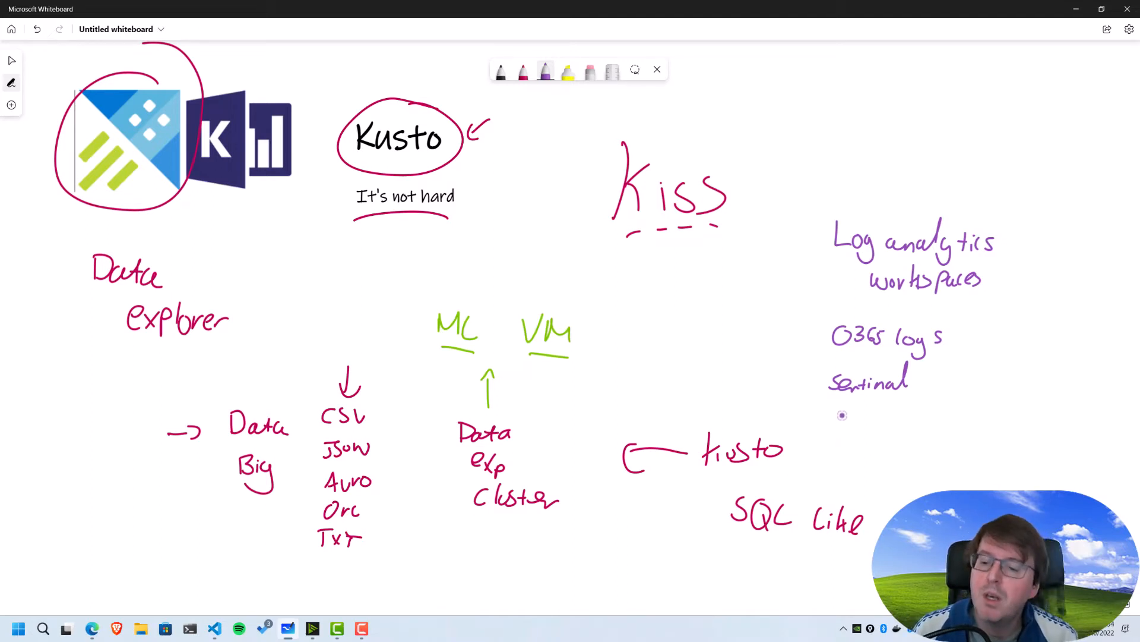
{"action": "mouse_move", "coordinate": [841, 414]}
{"action": "left_mouse_down"}
{"action": "mouse_move", "coordinate": [843, 430]}
{"action": "mouse_move", "coordinate": [866, 416]}
{"action": "mouse_move", "coordinate": [883, 432]}
{"action": "left_mouse_up"}
{"action": "left_click_drag", "start_coordinate": [883, 411], "coordinate": [903, 432]}
{"action": "left_click_drag", "start_coordinate": [910, 422], "coordinate": [923, 433]}
{"action": "left_click_drag", "start_coordinate": [916, 420], "coordinate": [933, 418]}
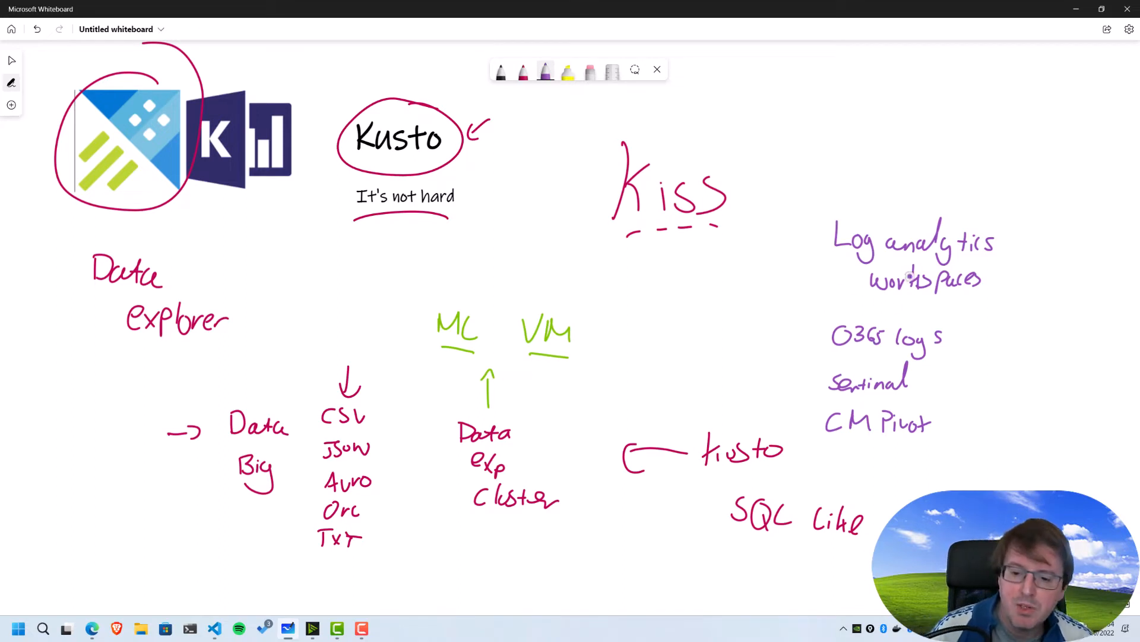
Circle the "Log analytics workspaces" and "Data exp Cluster" notes in purple.
{"action": "mouse_move", "coordinate": [986, 214]}
{"action": "left_mouse_down"}
{"action": "mouse_move", "coordinate": [873, 205]}
{"action": "mouse_move", "coordinate": [1036, 246]}
{"action": "mouse_move", "coordinate": [950, 204]}
{"action": "left_mouse_up"}
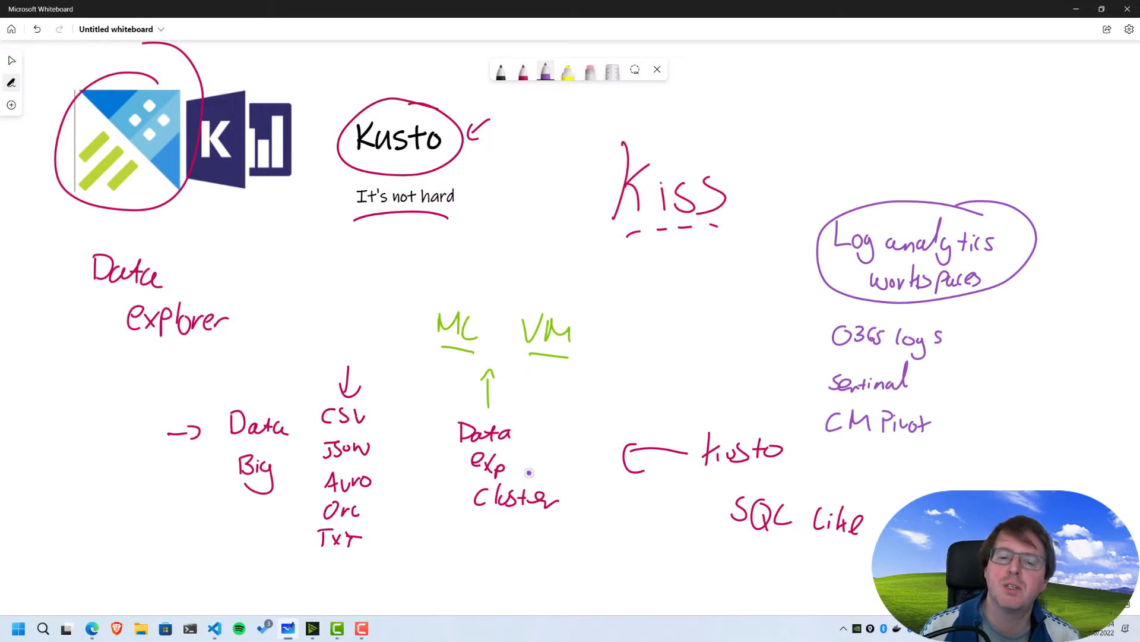
{"action": "mouse_move", "coordinate": [513, 414]}
{"action": "left_mouse_down"}
{"action": "mouse_move", "coordinate": [542, 430]}
{"action": "mouse_move", "coordinate": [497, 409]}
{"action": "left_mouse_up"}
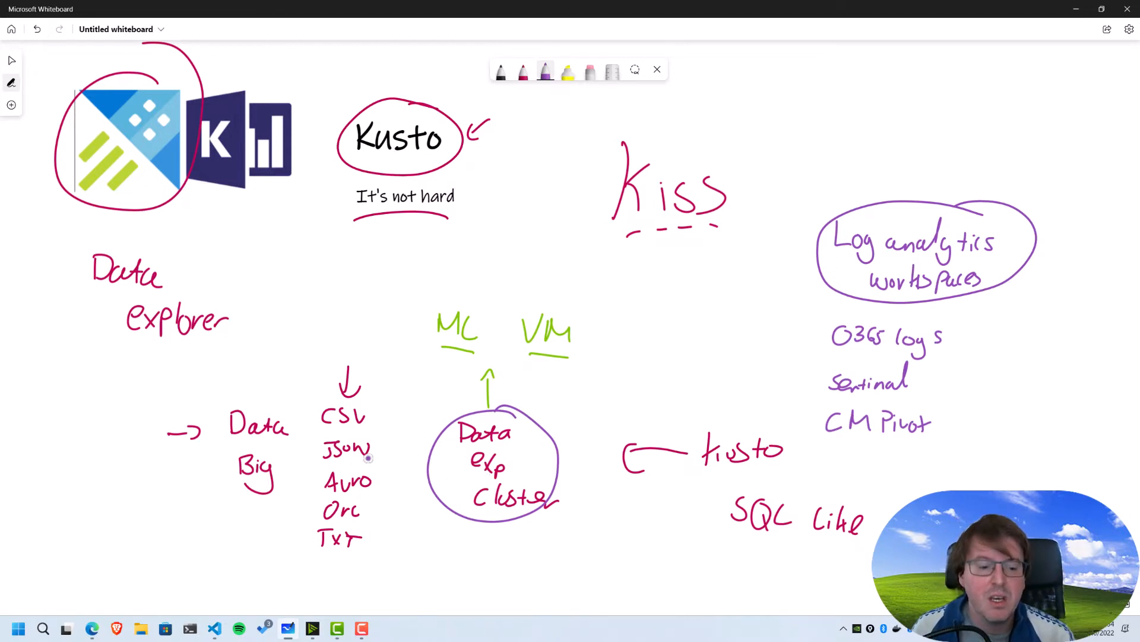
Switch to the Edge browser and skim the Bing search results for Jacques Cousteau.
{"action": "left_click", "coordinate": [93, 630]}
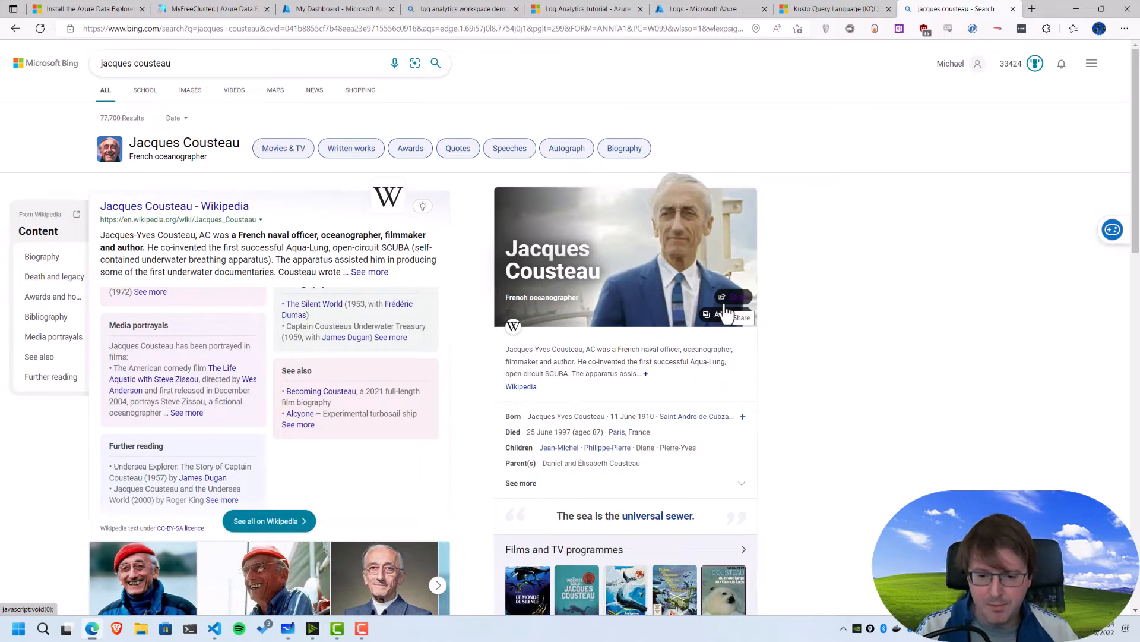
{"action": "scroll", "coordinate": [612, 362], "scroll_direction": "down", "scroll_amount": 5}
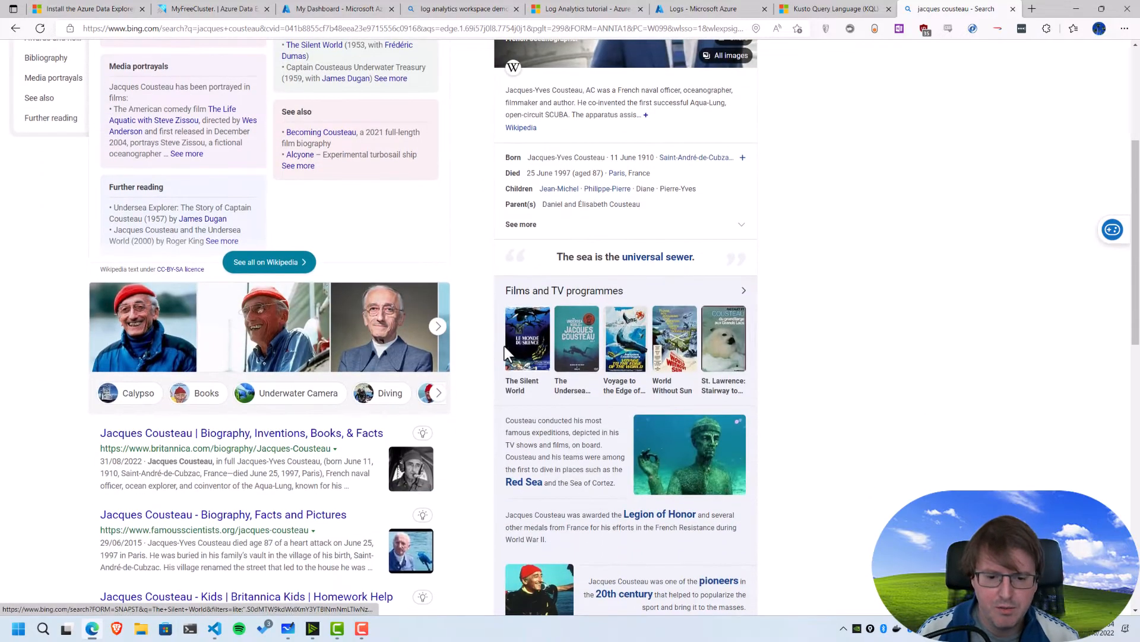
{"action": "scroll", "coordinate": [505, 346], "scroll_direction": "down", "scroll_amount": 3}
{"action": "scroll", "coordinate": [515, 352], "scroll_direction": "down", "scroll_amount": 3}
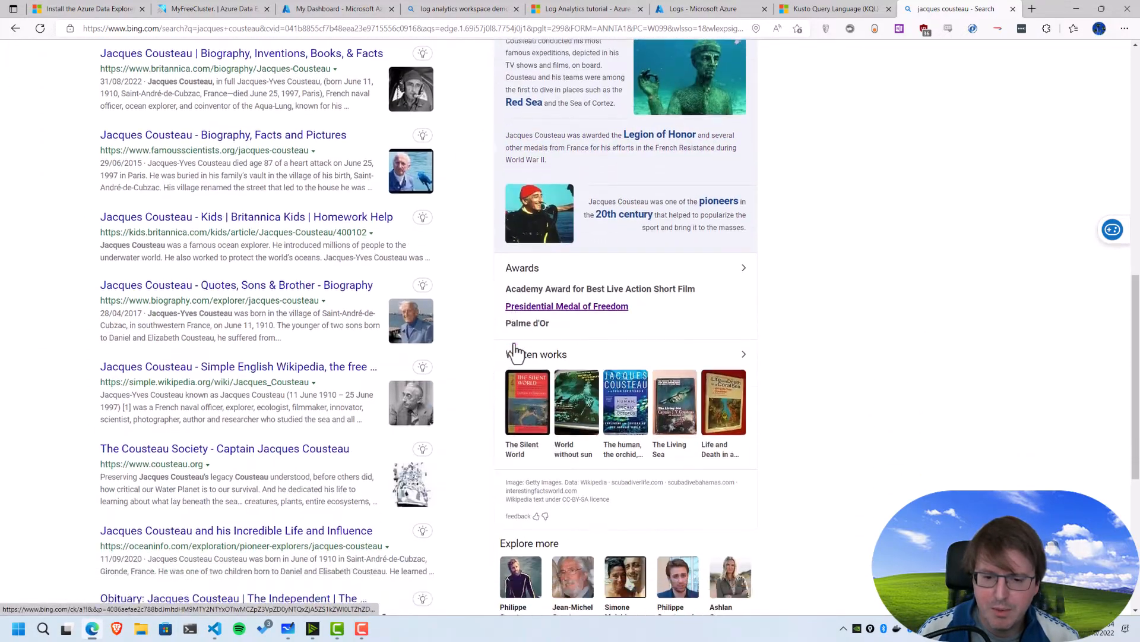
{"action": "scroll", "coordinate": [511, 337], "scroll_direction": "up", "scroll_amount": 12}
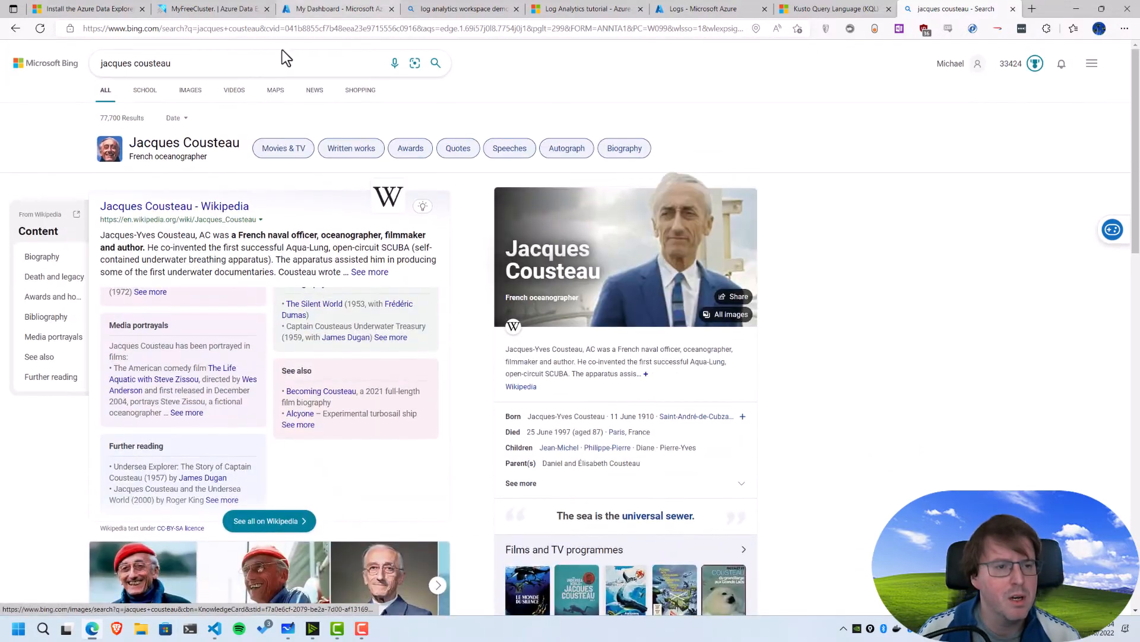
Search Bing for "wes anderson movies" and open the results for The Life Aquatic with Steve Zissou.
{"action": "triple_click", "coordinate": [280, 63]}
{"action": "type", "text": "we"}
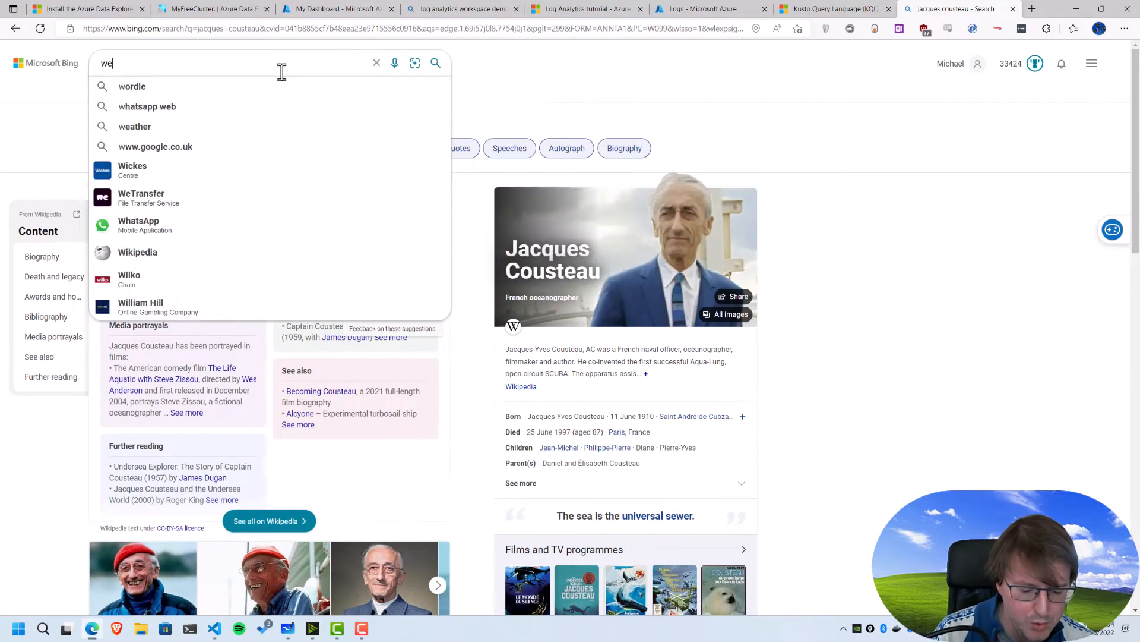
{"action": "type", "text": "s anderson movies"}
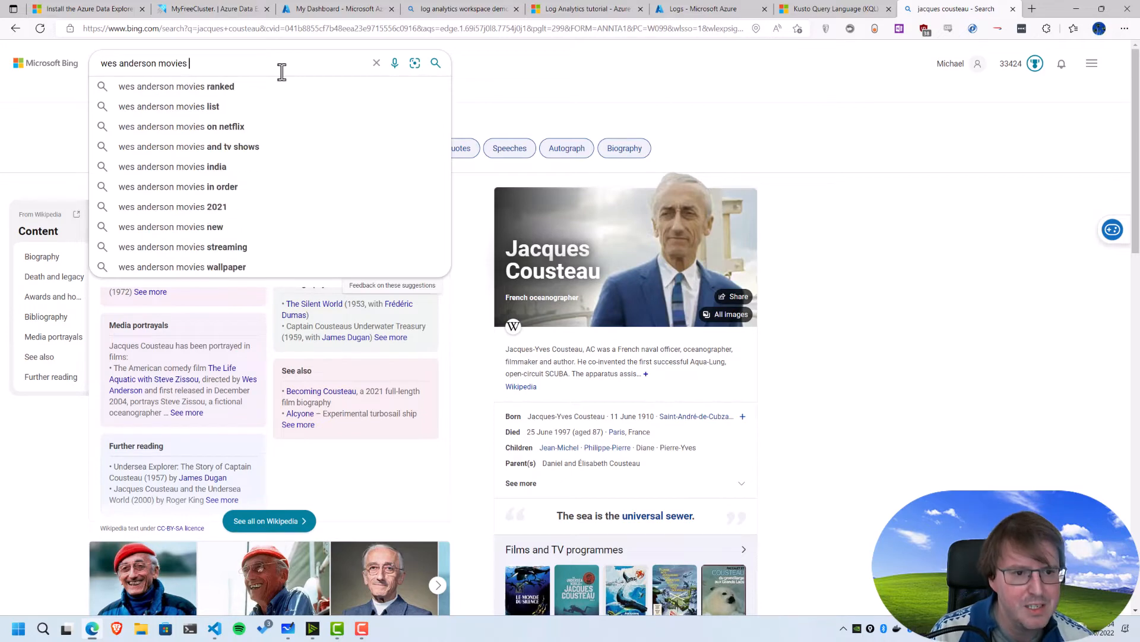
{"action": "key", "text": "Return"}
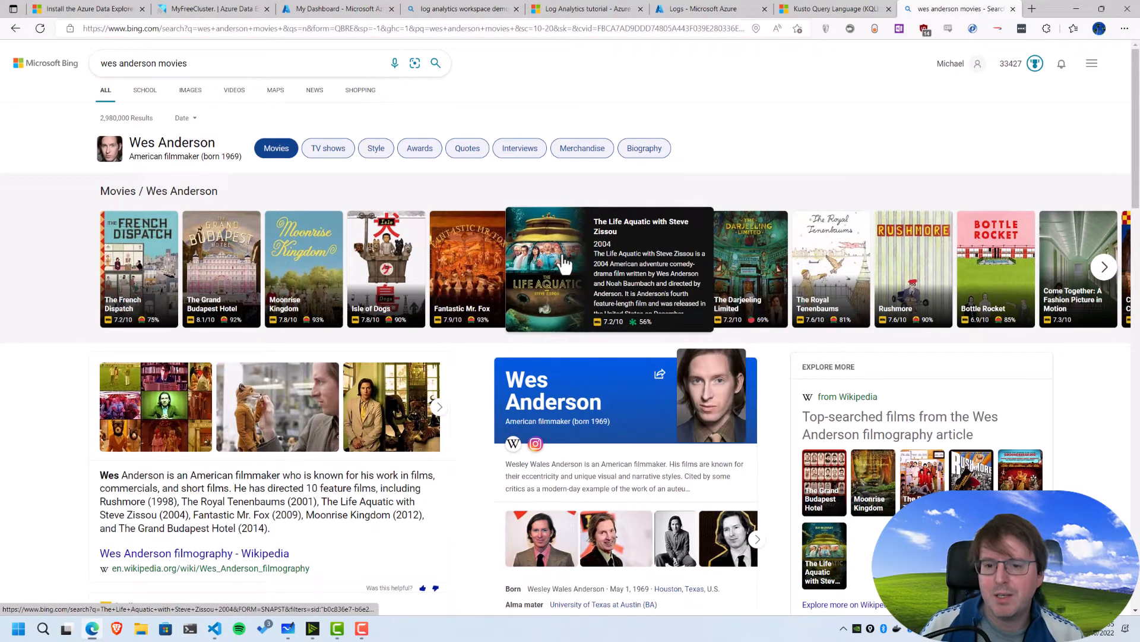
{"action": "left_click", "coordinate": [565, 263]}
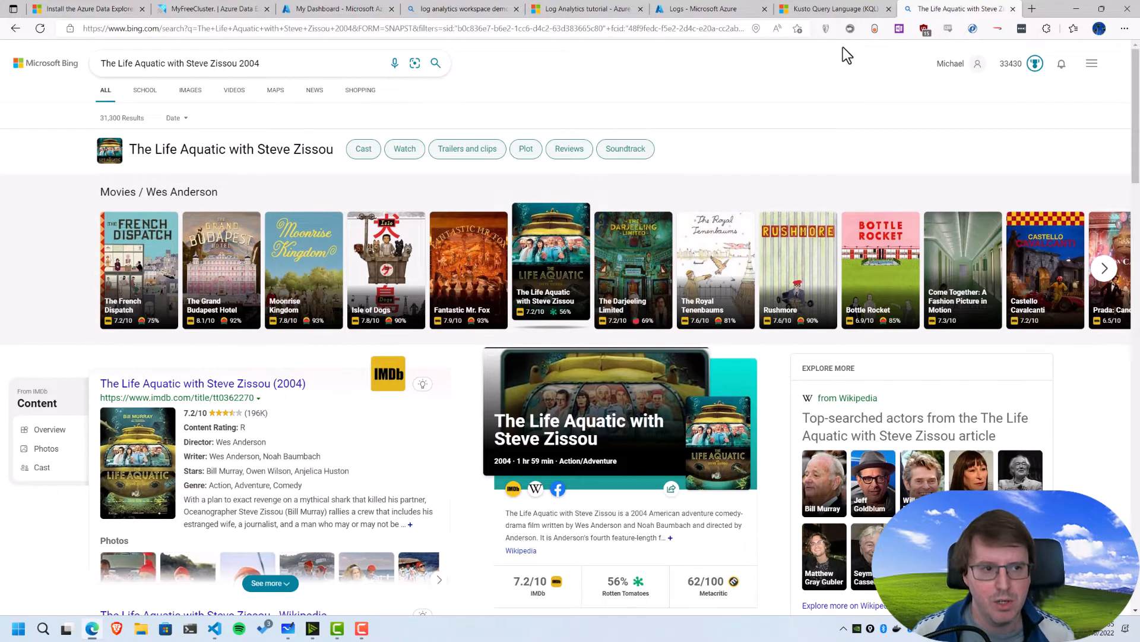
Return to the Azure portal home page, search for "data expl" and open the Azure Data Explorer Clusters service.
{"action": "left_click", "coordinate": [361, 16]}
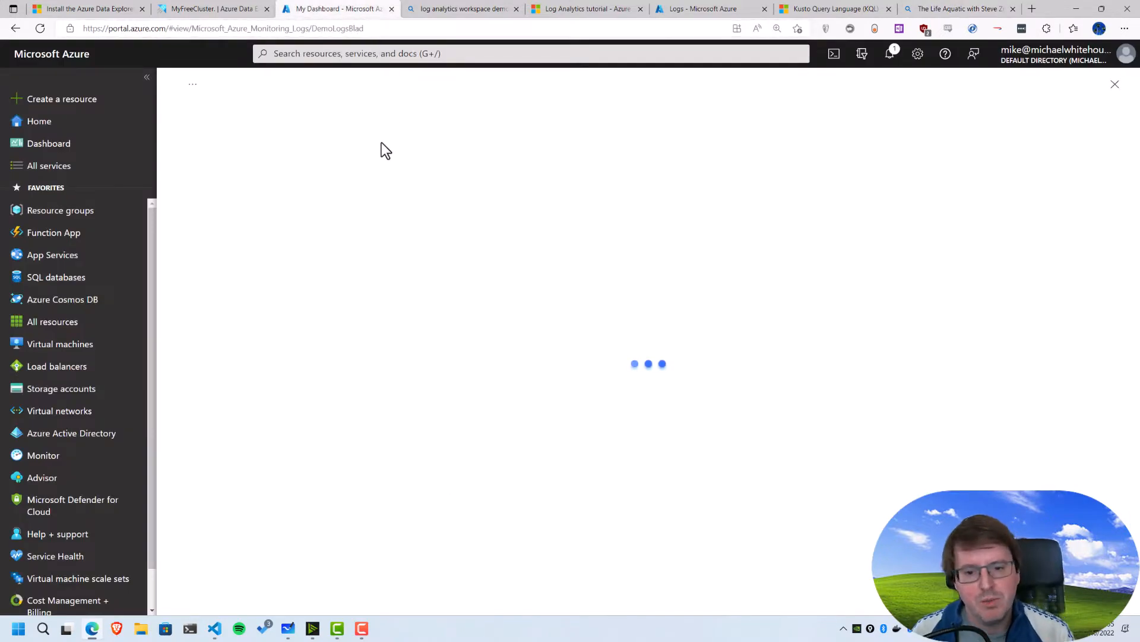
{"action": "left_click", "coordinate": [39, 124]}
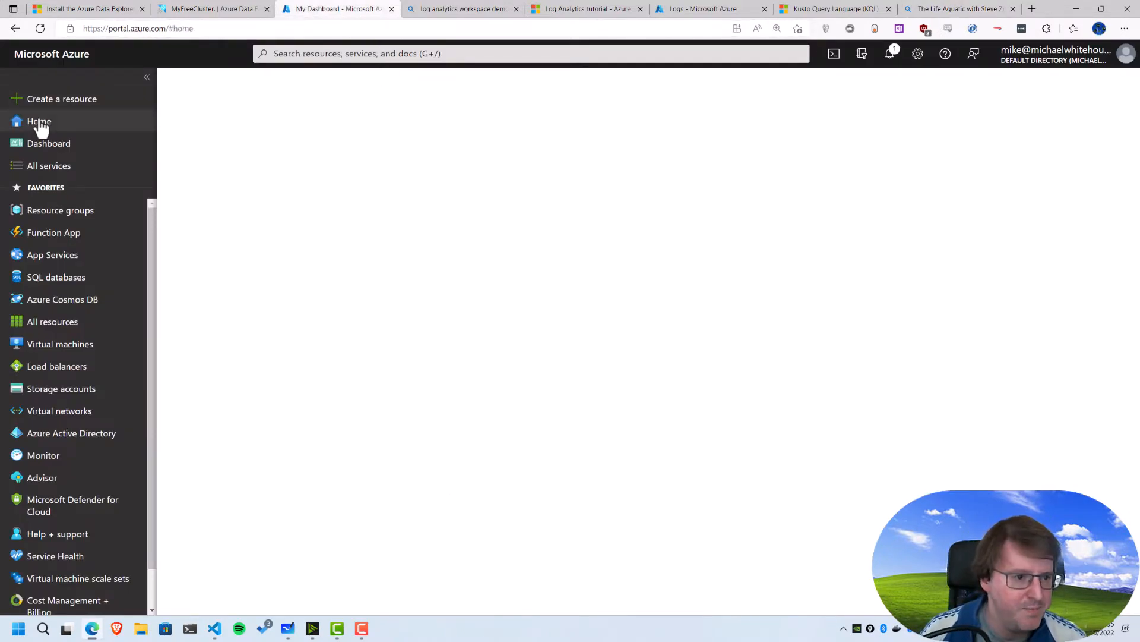
{"action": "left_click", "coordinate": [345, 55]}
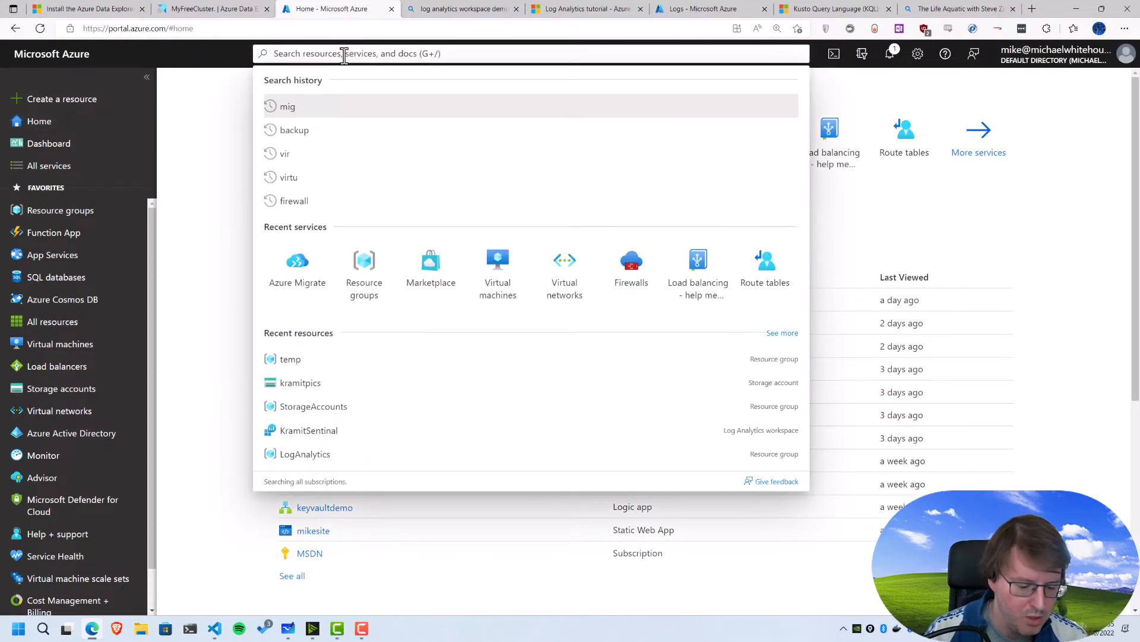
{"action": "type", "text": "data "}
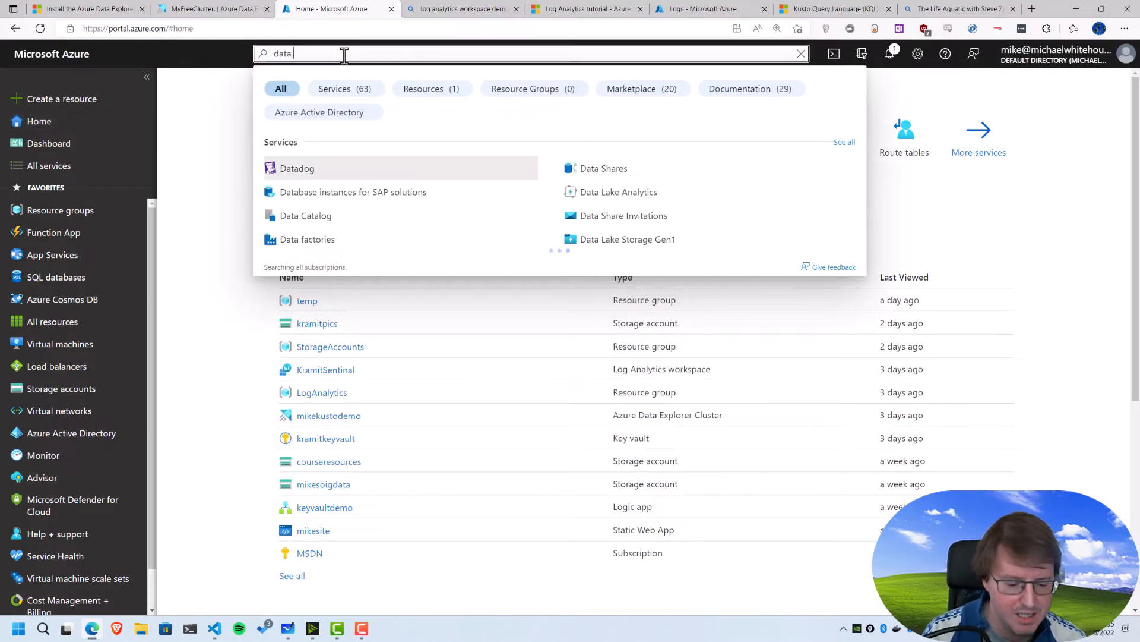
{"action": "type", "text": "expl"}
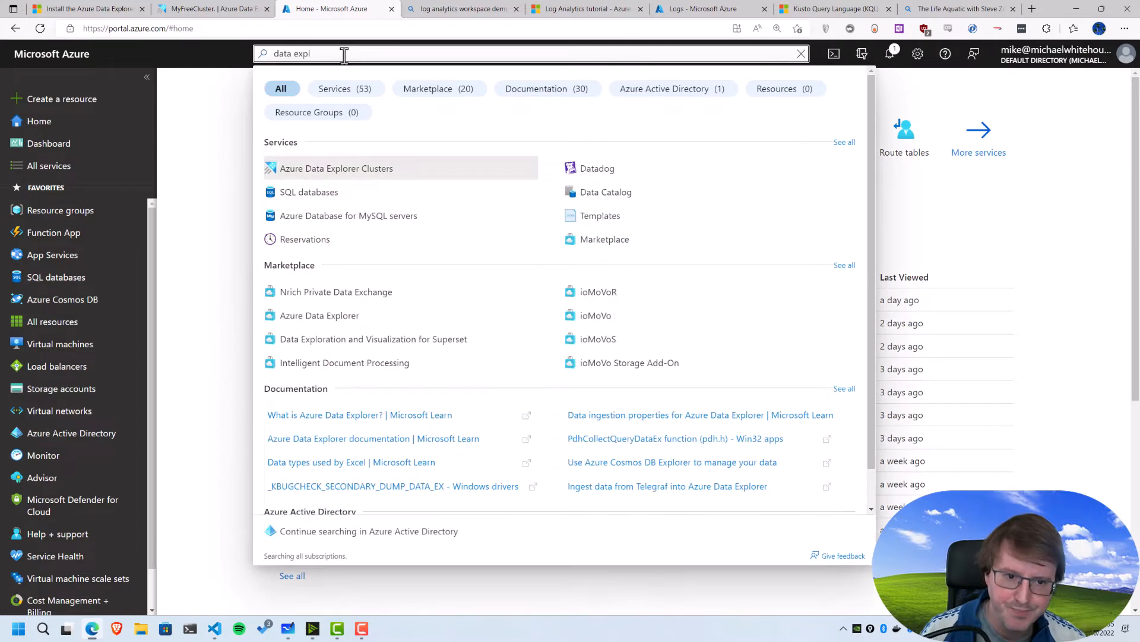
{"action": "left_click", "coordinate": [321, 171]}
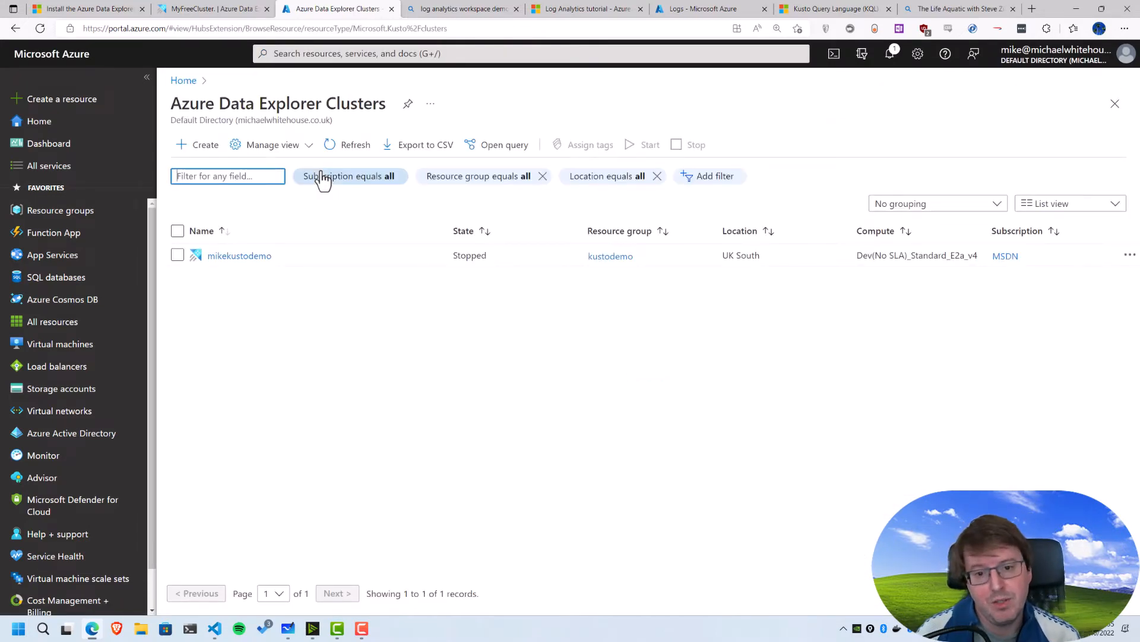
Open the creation form for a new Azure Data Explorer cluster and examine its compute specification section.
{"action": "left_click", "coordinate": [201, 145]}
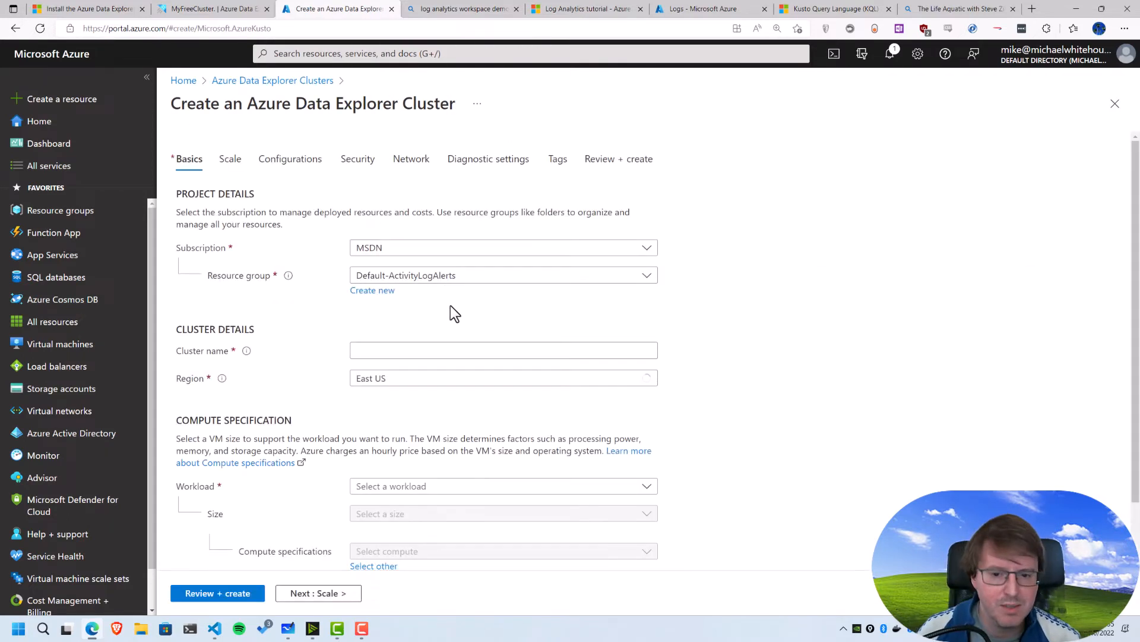
{"action": "scroll", "coordinate": [551, 352], "scroll_direction": "down", "scroll_amount": 1}
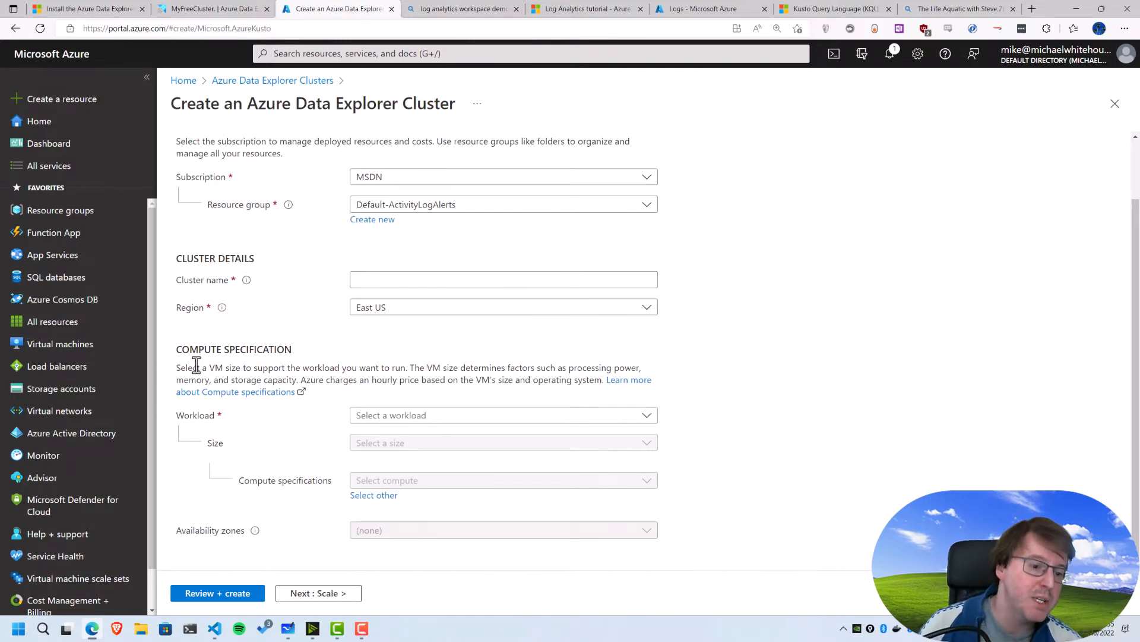
{"action": "left_click_drag", "start_coordinate": [181, 349], "coordinate": [413, 389]}
{"action": "left_click", "coordinate": [782, 385]}
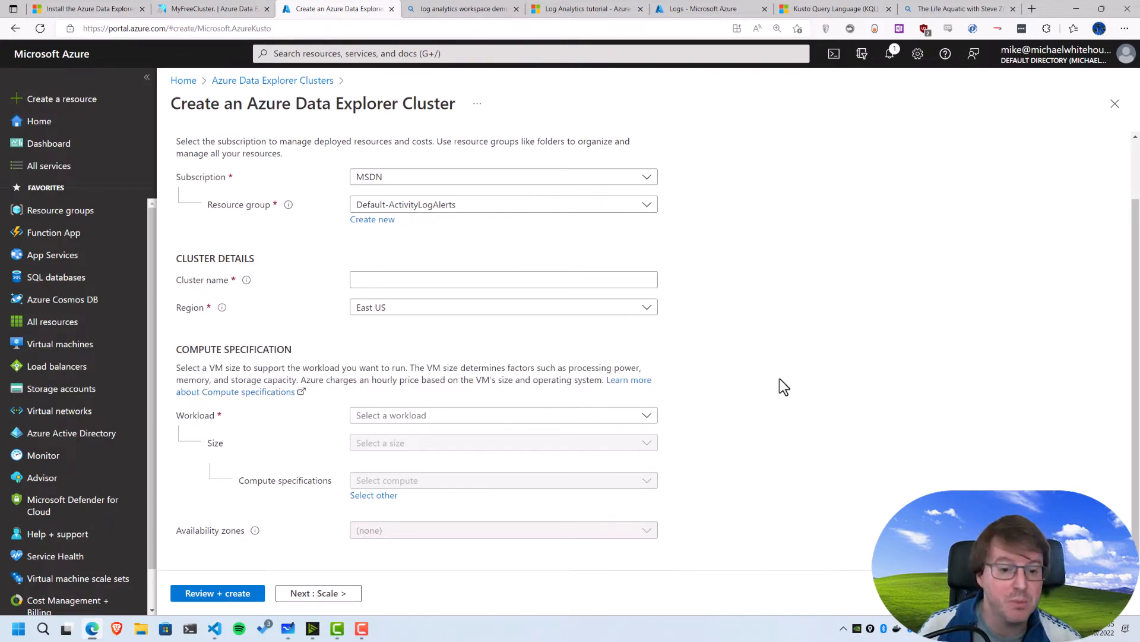
Switch to Microsoft Whiteboard, circle the "MC" and "VM" notes together in purple, and return to the browser.
{"action": "left_click", "coordinate": [289, 628]}
{"action": "mouse_move", "coordinate": [571, 306]}
{"action": "left_mouse_down"}
{"action": "mouse_move", "coordinate": [416, 314]}
{"action": "mouse_move", "coordinate": [599, 373]}
{"action": "mouse_move", "coordinate": [535, 295]}
{"action": "left_mouse_up"}
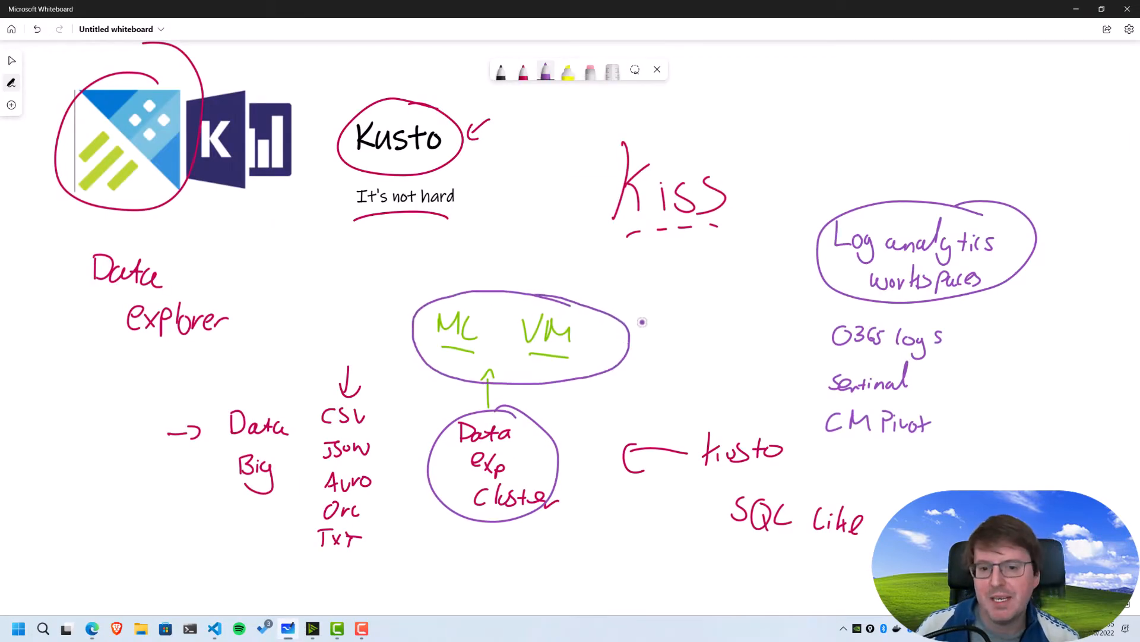
{"action": "left_click", "coordinate": [1078, 11]}
Go back to the cluster list, open the mikekustodemo cluster and examine its state and URI.
{"action": "left_click", "coordinate": [273, 79]}
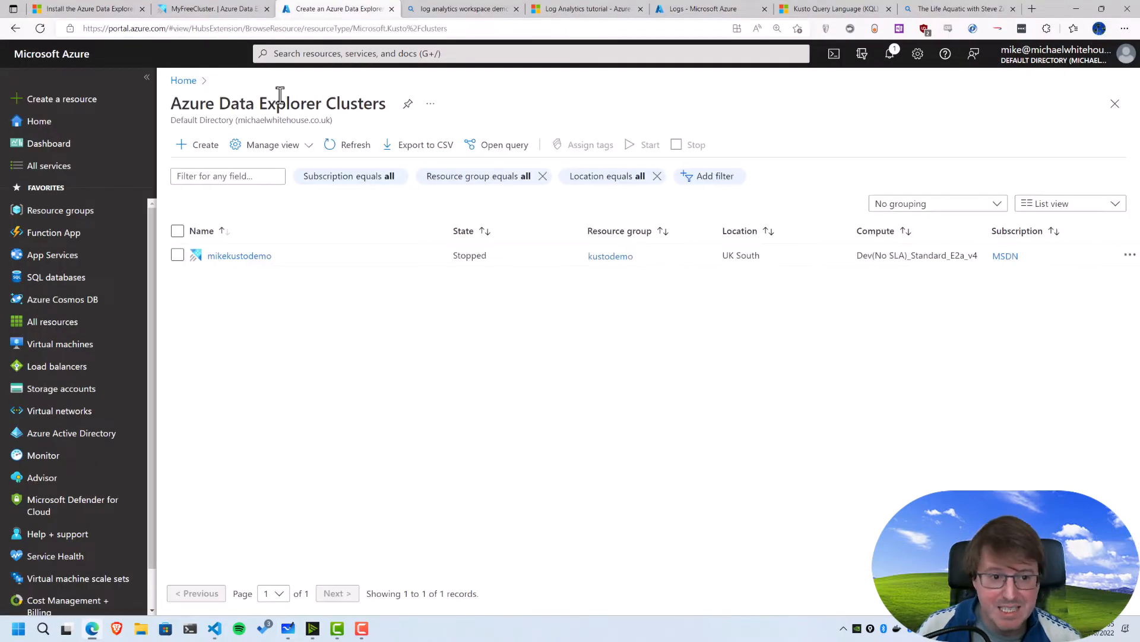
{"action": "left_click", "coordinate": [238, 256]}
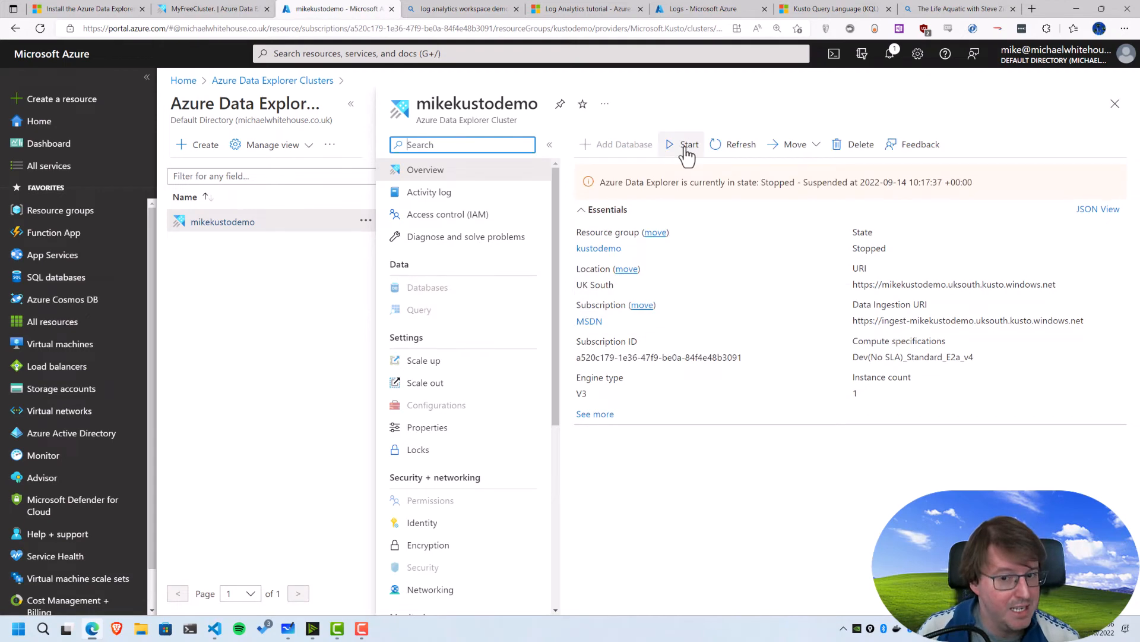
{"action": "left_click_drag", "start_coordinate": [853, 231], "coordinate": [874, 252]}
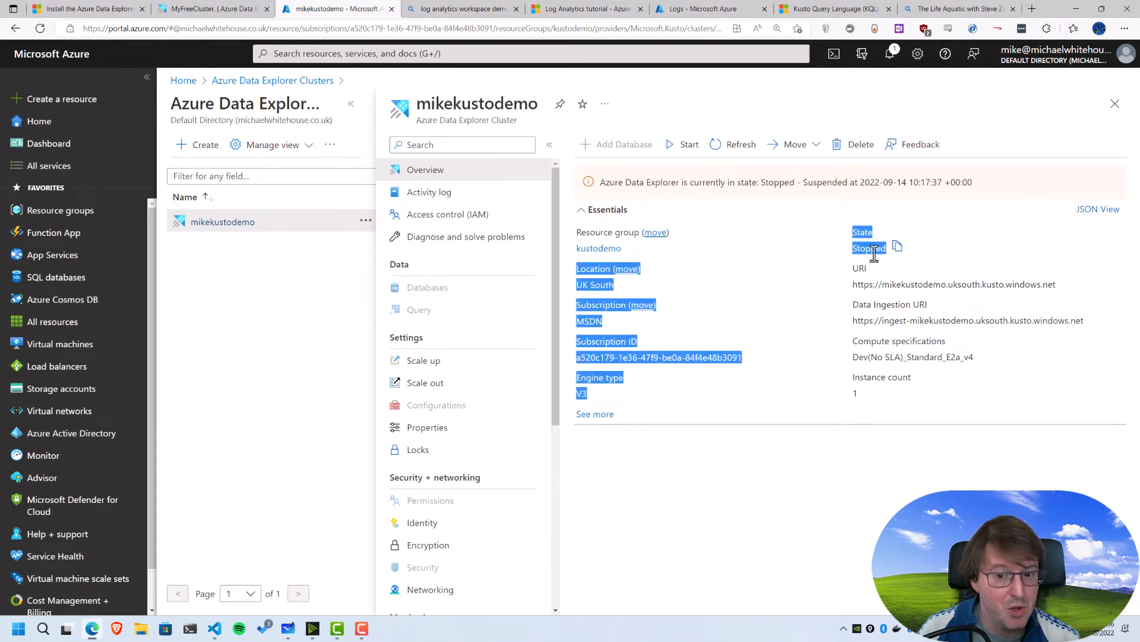
{"action": "left_click", "coordinate": [843, 248]}
{"action": "double_click", "coordinate": [862, 245]}
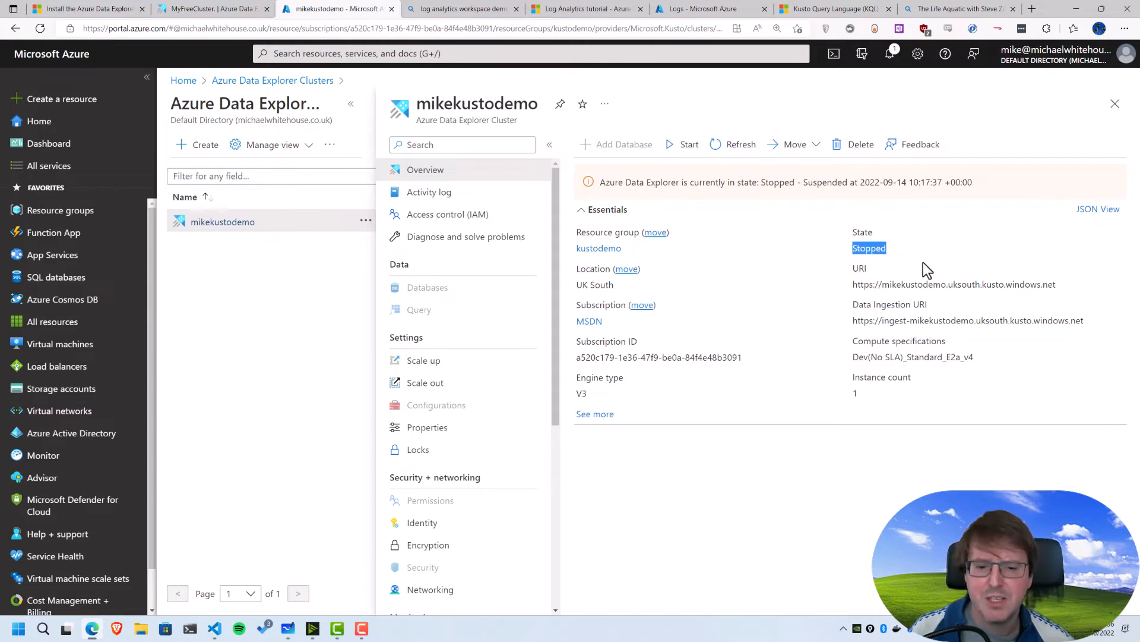
{"action": "triple_click", "coordinate": [936, 282]}
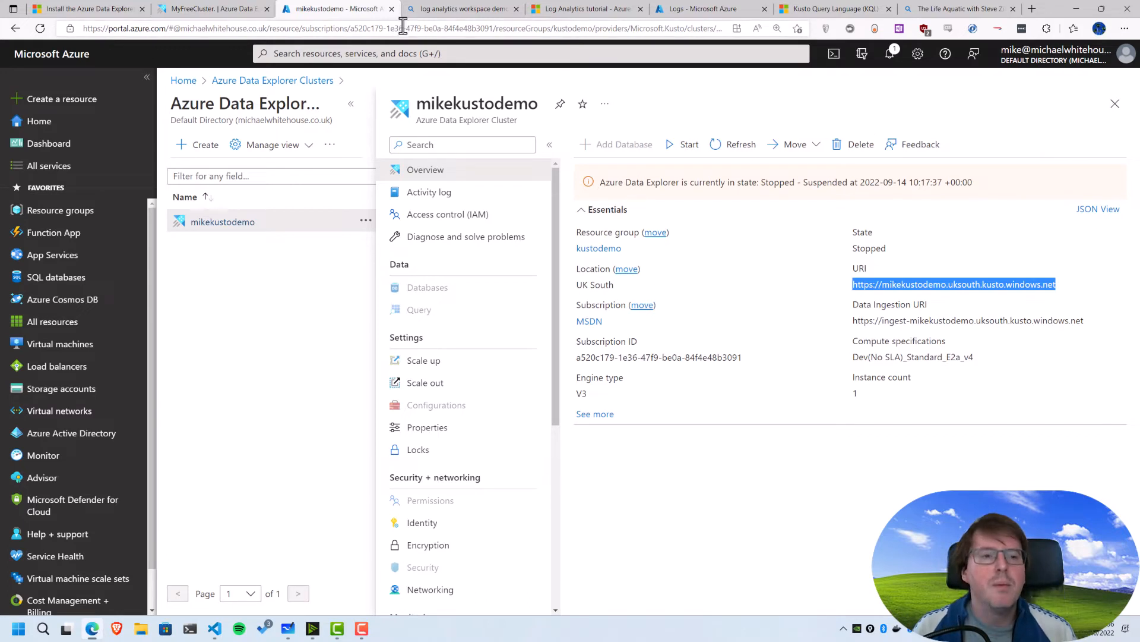
Switch to the Azure Data Explorer query page, collapse MyFreeCluster and the Samples database, and point out the page's web address.
{"action": "left_click", "coordinate": [237, 7]}
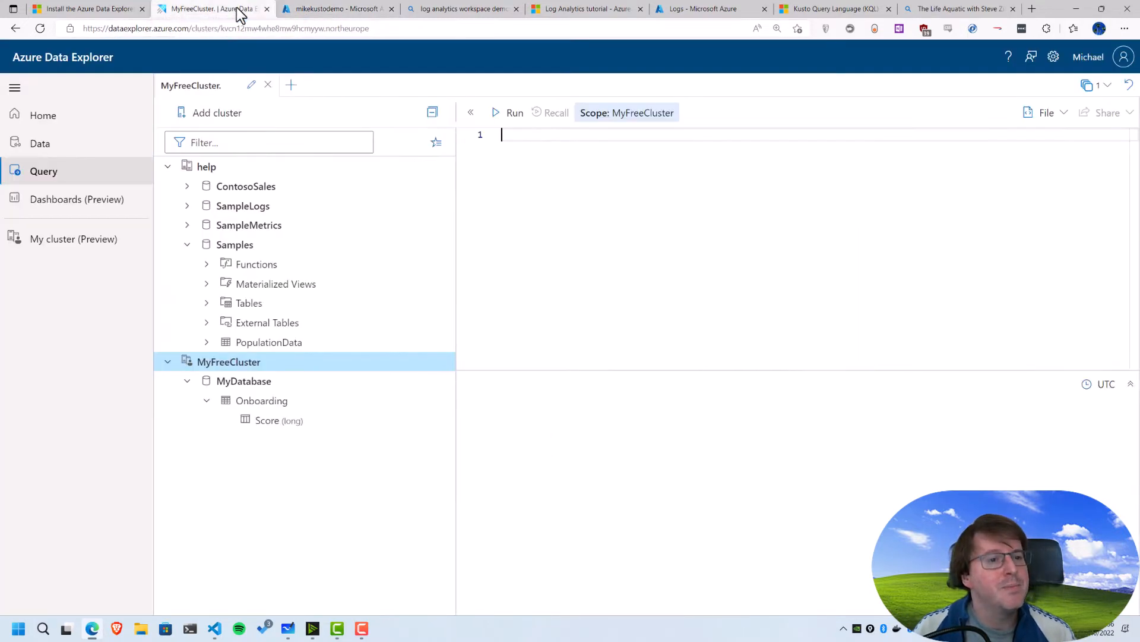
{"action": "left_click", "coordinate": [167, 364]}
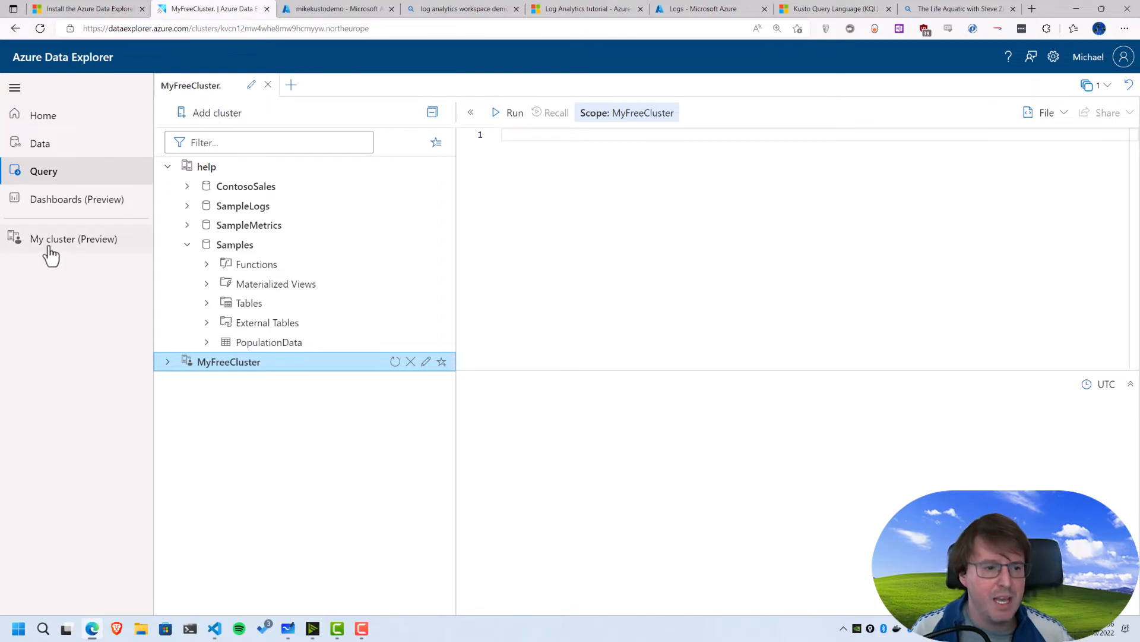
{"action": "left_click", "coordinate": [193, 245]}
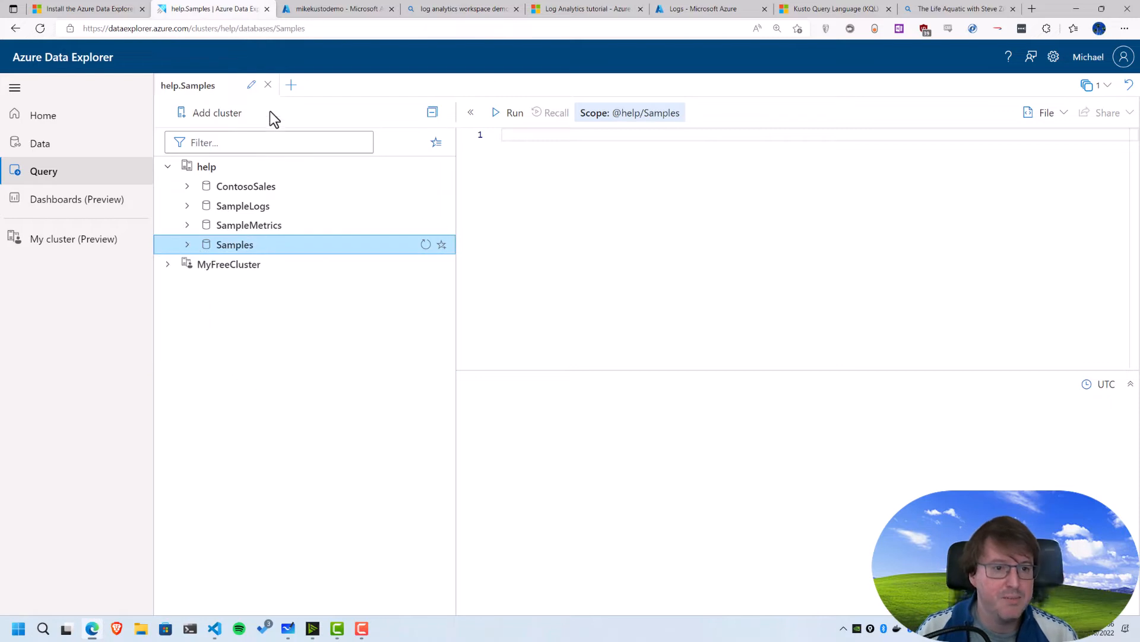
{"action": "left_click", "coordinate": [285, 29]}
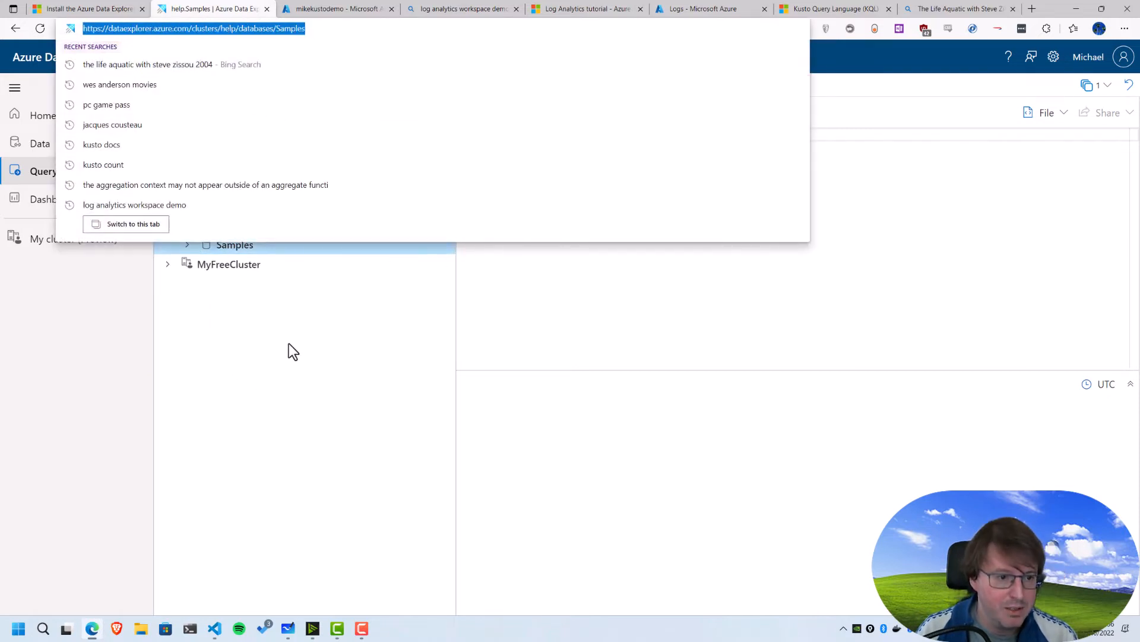
{"action": "left_click", "coordinate": [293, 358]}
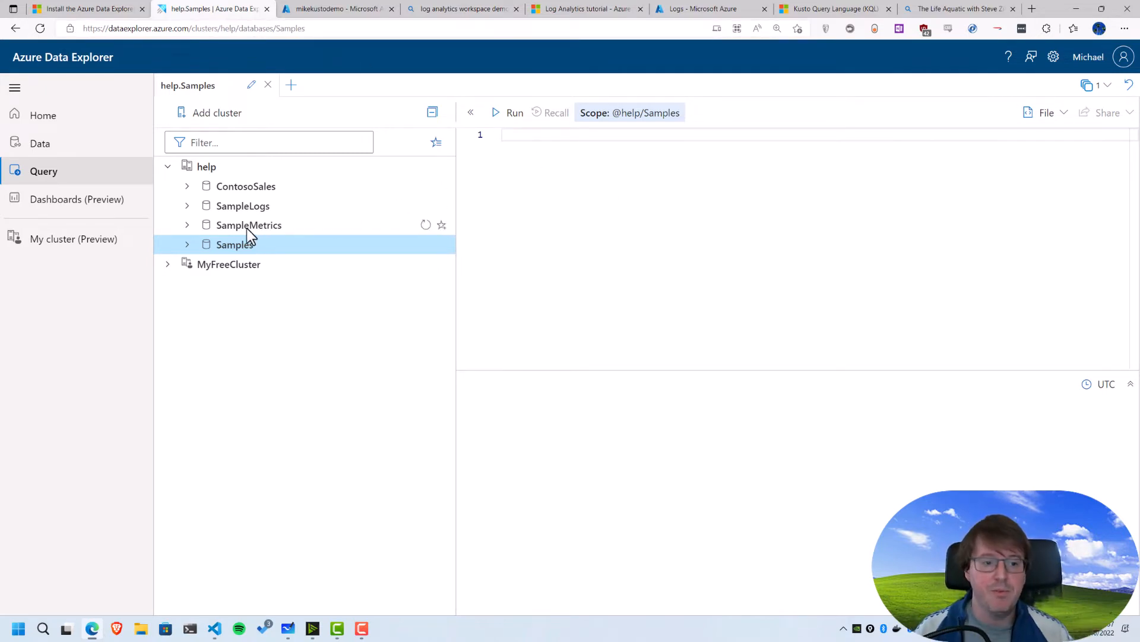
Select the help cluster and expand Samples, its Tables and the Storm_Events folder.
{"action": "left_click", "coordinate": [214, 166]}
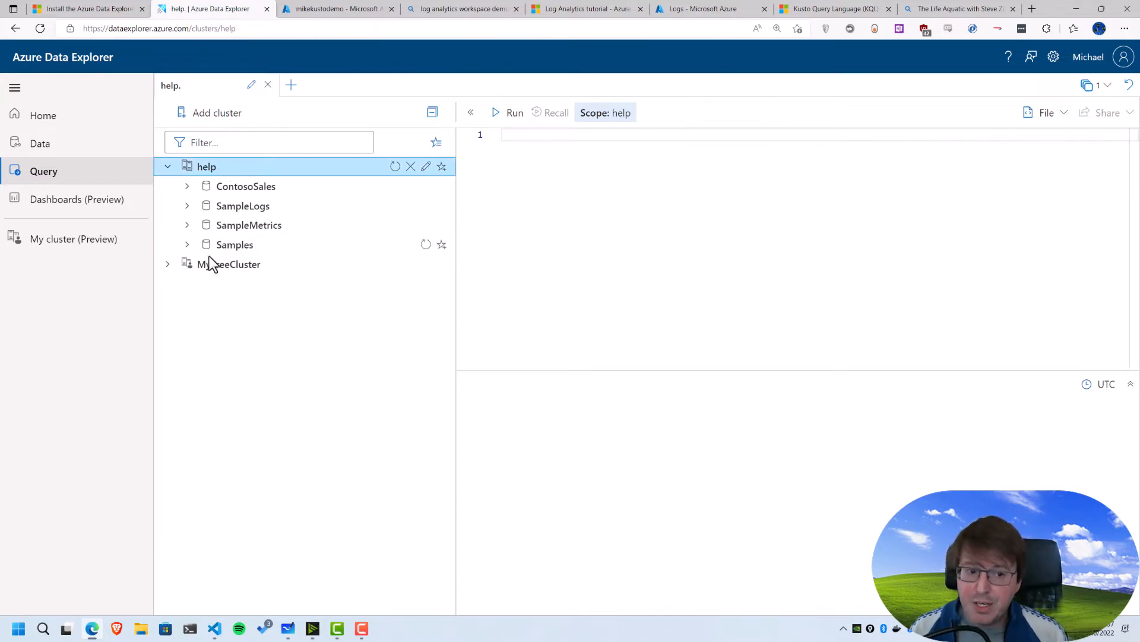
{"action": "left_click", "coordinate": [188, 245]}
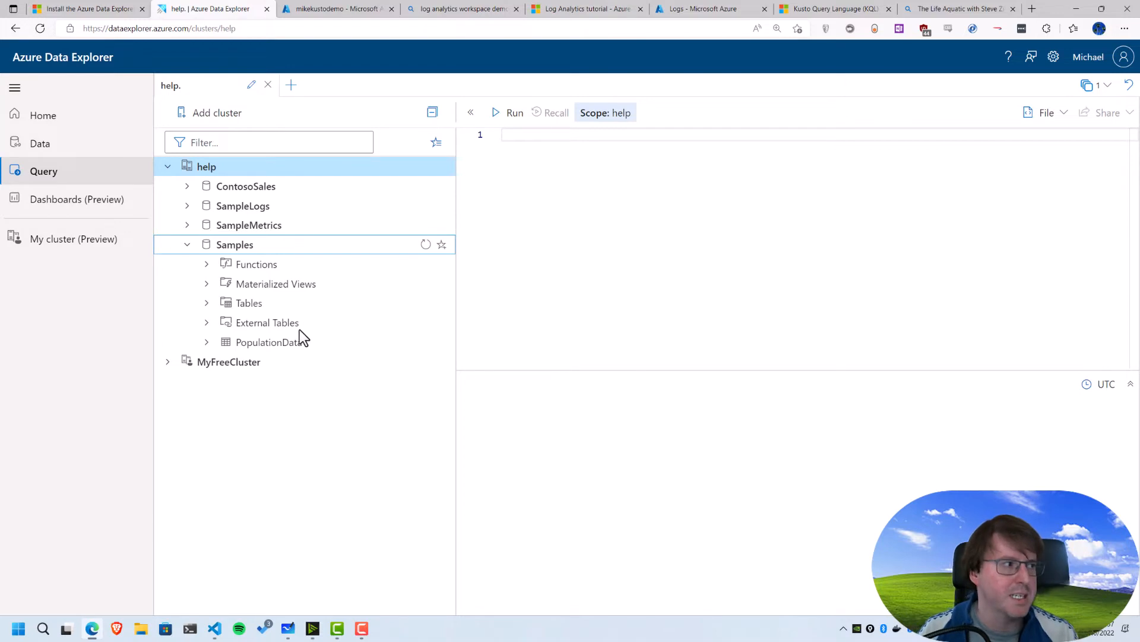
{"action": "left_click", "coordinate": [208, 304]}
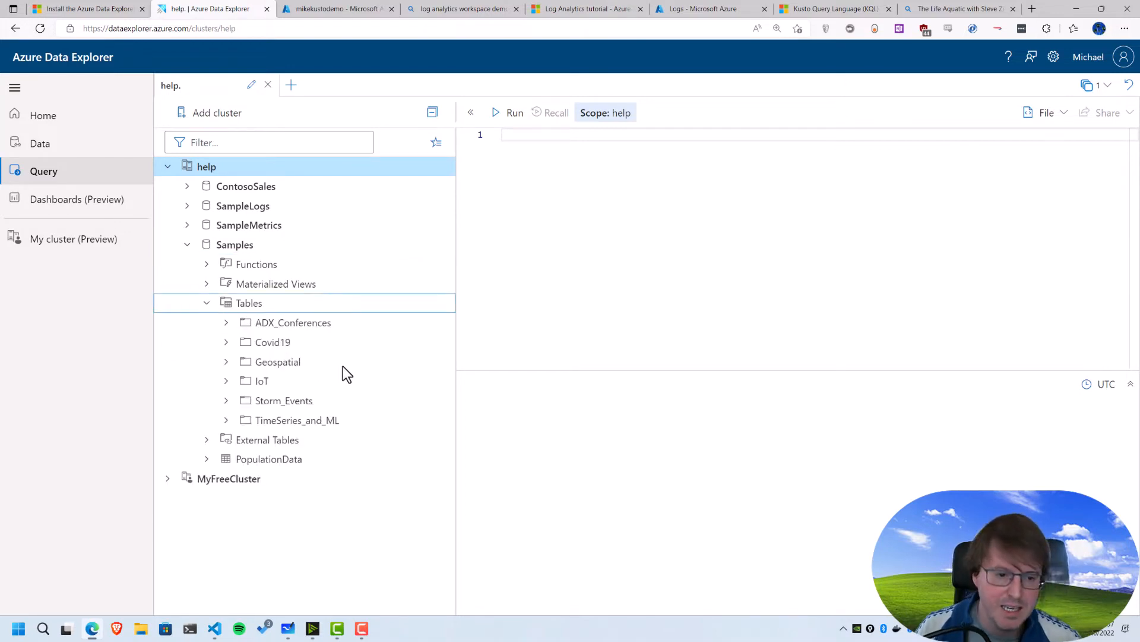
{"action": "left_click", "coordinate": [226, 401]}
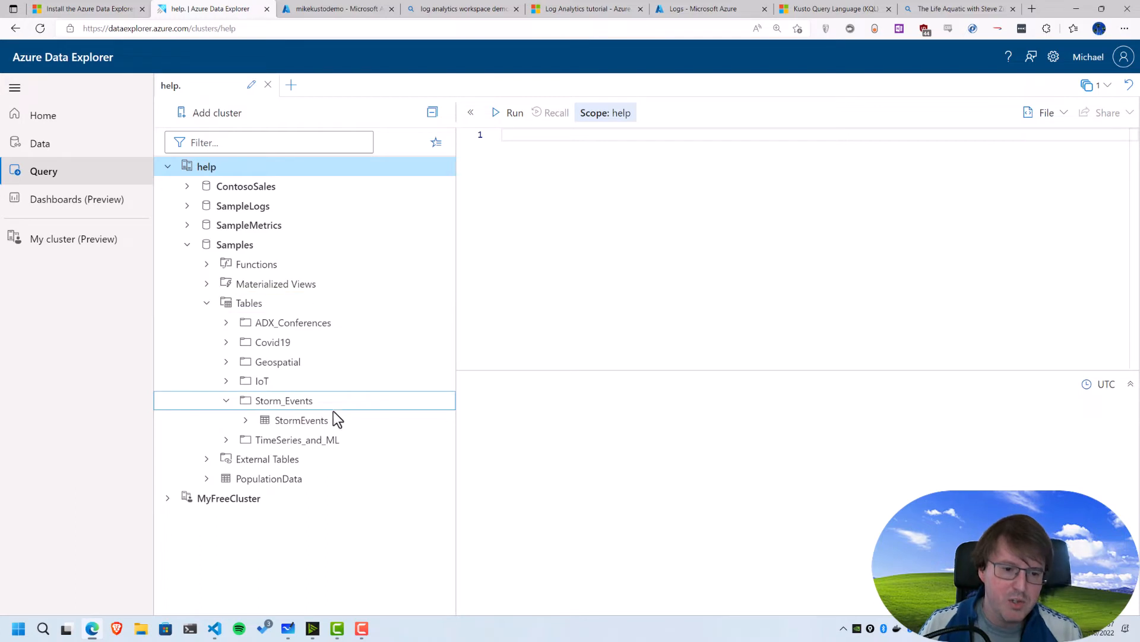
Insert the StormEvents table into the query editor and remove the trailing pipe line, leaving only the table name.
{"action": "left_click", "coordinate": [281, 422]}
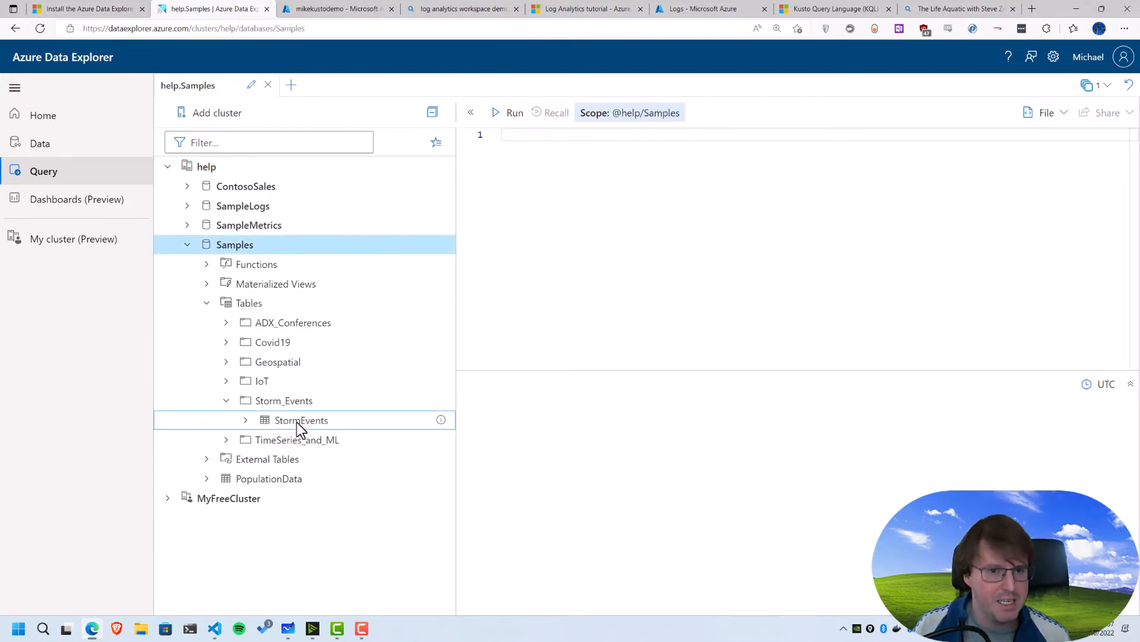
{"action": "double_click", "coordinate": [297, 422]}
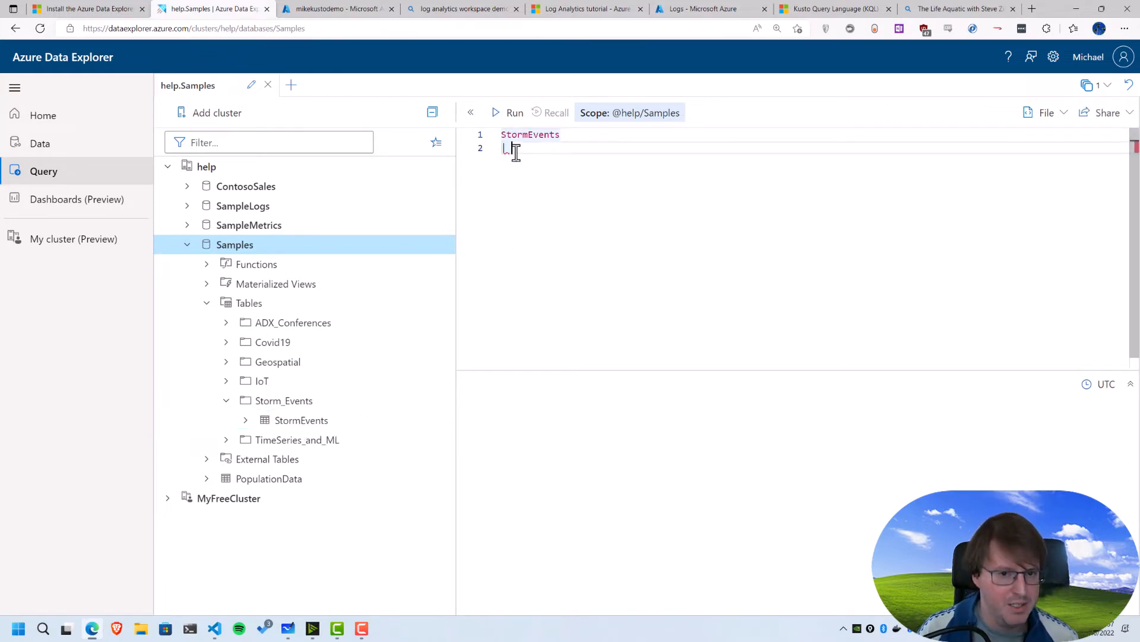
{"action": "key", "text": "BackSpace"}
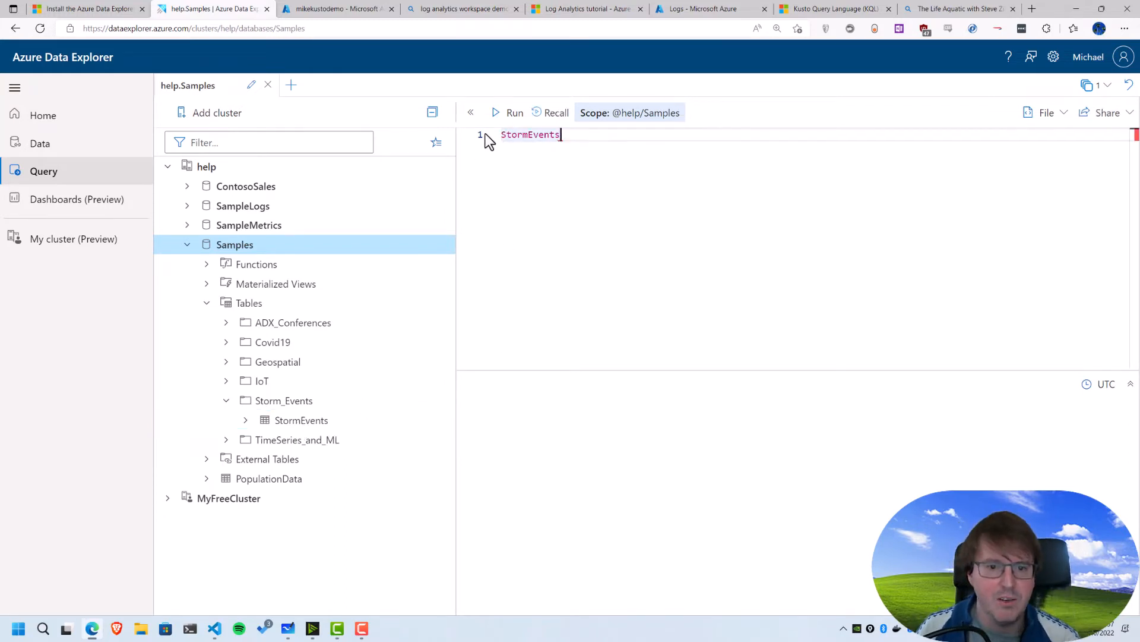
Run the StormEvents query and look through the returned records.
{"action": "left_click", "coordinate": [501, 116]}
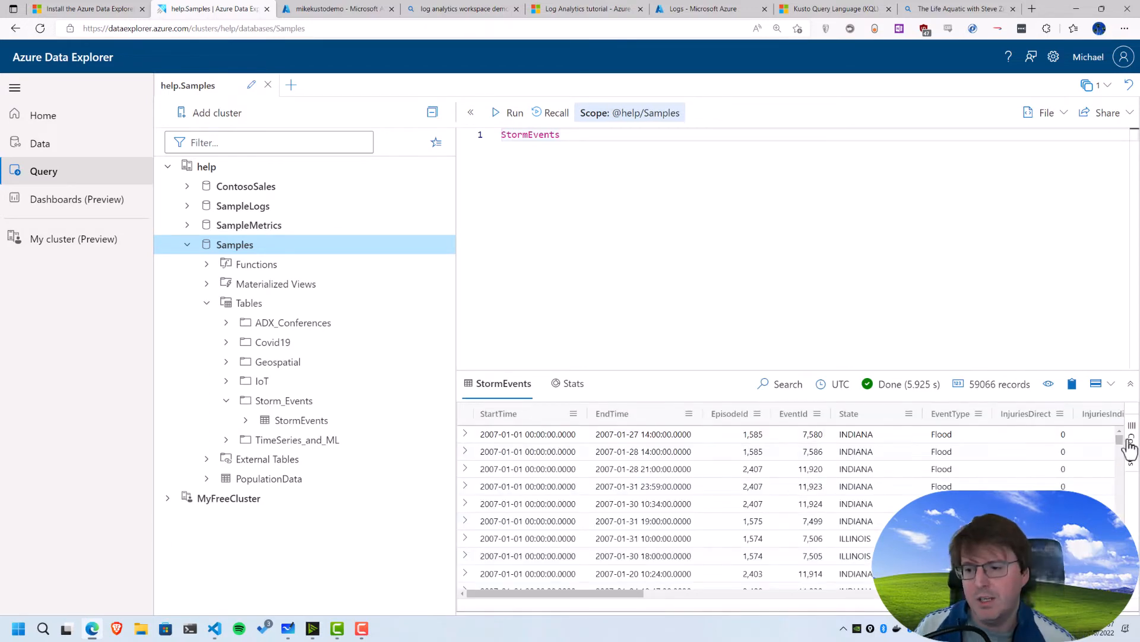
{"action": "scroll", "coordinate": [983, 485], "scroll_direction": "down", "scroll_amount": 9}
{"action": "scroll", "coordinate": [935, 485], "scroll_direction": "up", "scroll_amount": 8}
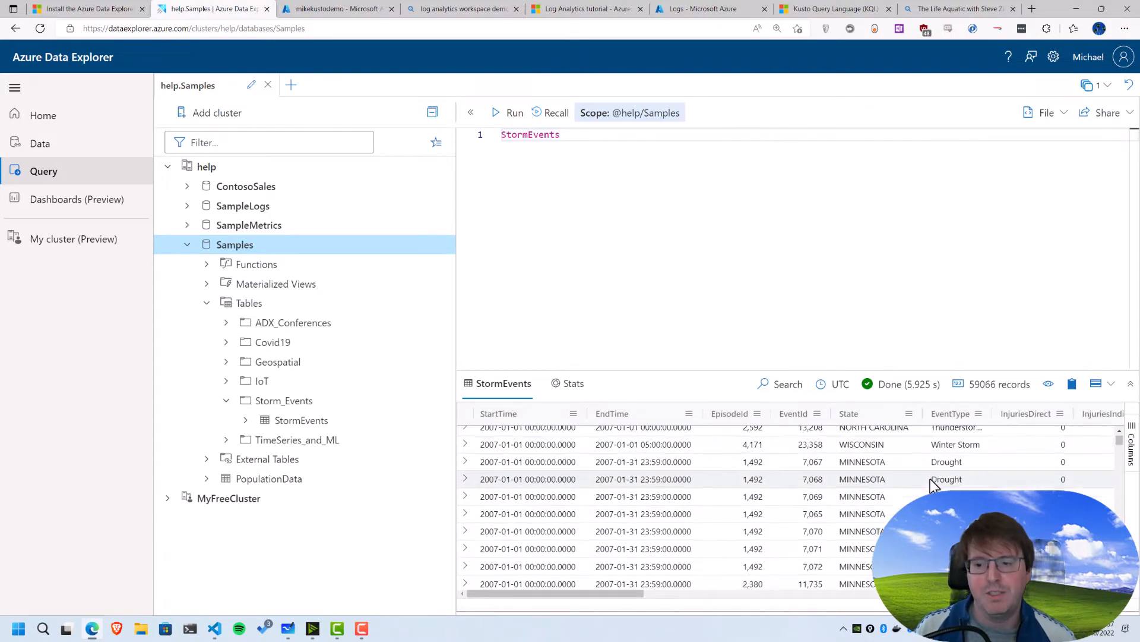
{"action": "scroll", "coordinate": [933, 484], "scroll_direction": "up", "scroll_amount": 2}
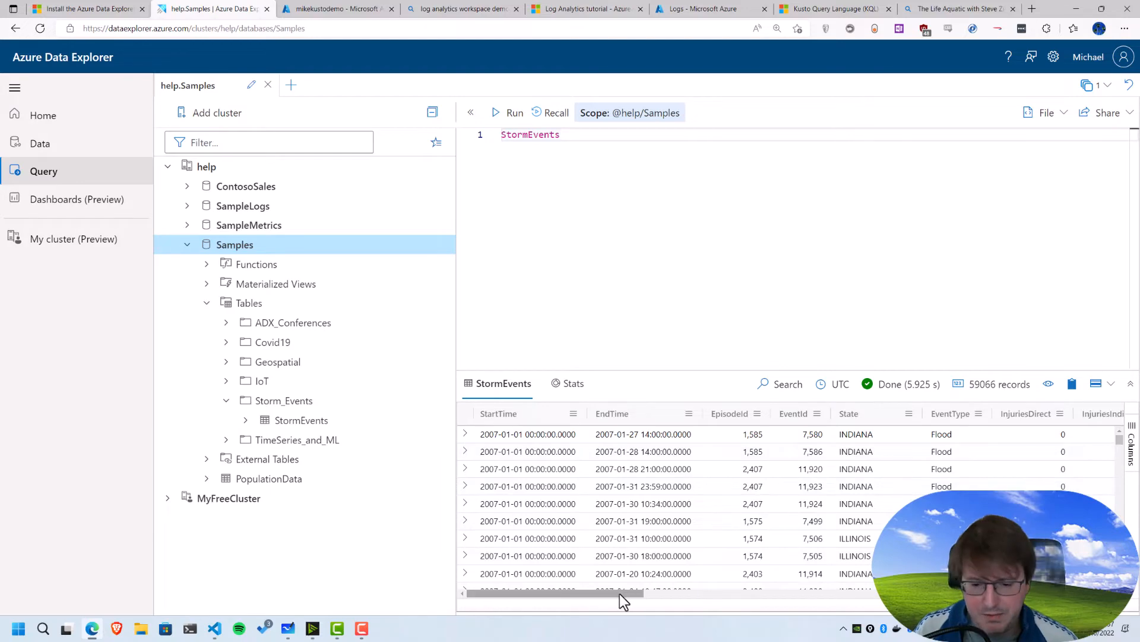
{"action": "mouse_move", "coordinate": [619, 593]}
{"action": "left_mouse_down"}
{"action": "mouse_move", "coordinate": [1093, 593]}
{"action": "mouse_move", "coordinate": [618, 591]}
{"action": "mouse_move", "coordinate": [604, 582]}
{"action": "left_mouse_up"}
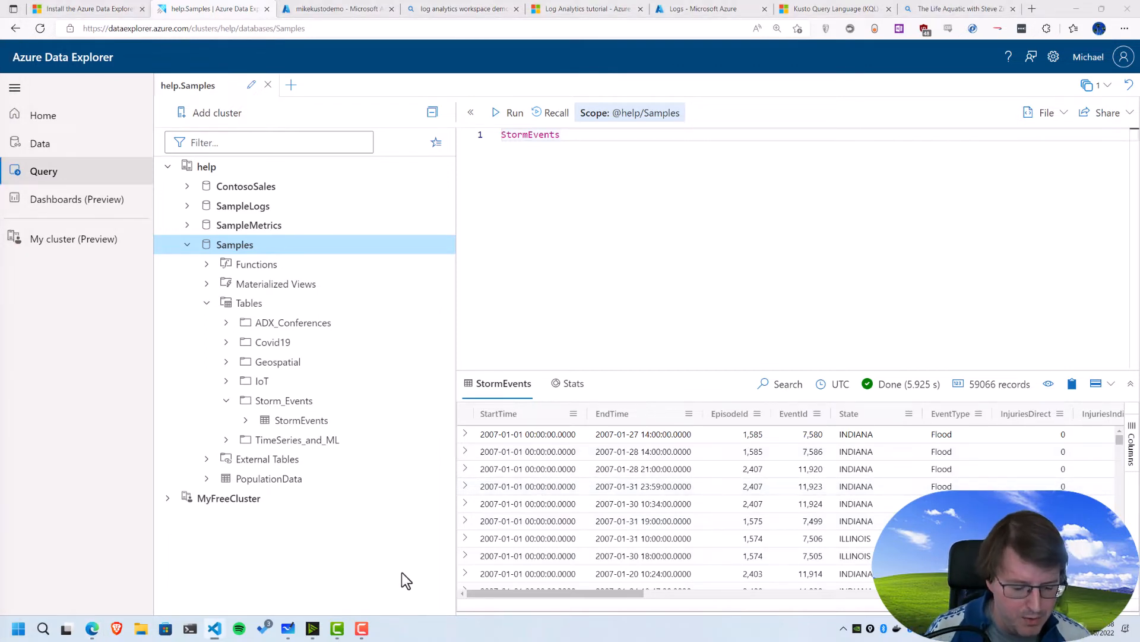
Open a Windows PowerShell terminal and move its window over the middle of the browser page.
{"action": "key", "text": "super"}
{"action": "type", "text": "term"}
{"action": "key", "text": "Return"}
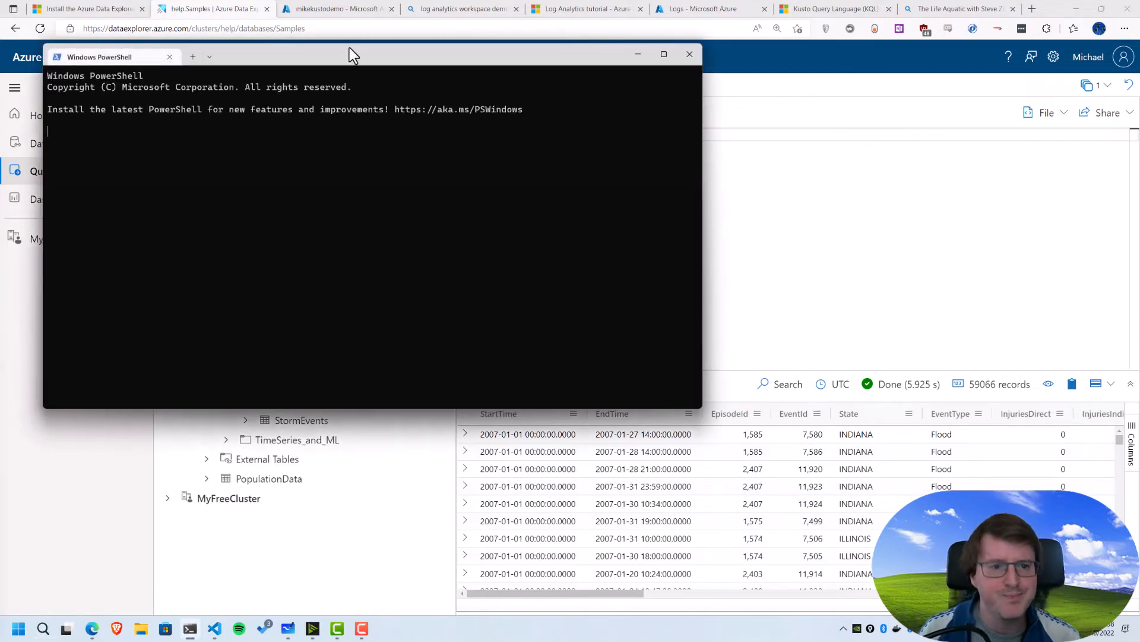
{"action": "left_click_drag", "start_coordinate": [349, 48], "coordinate": [521, 134]}
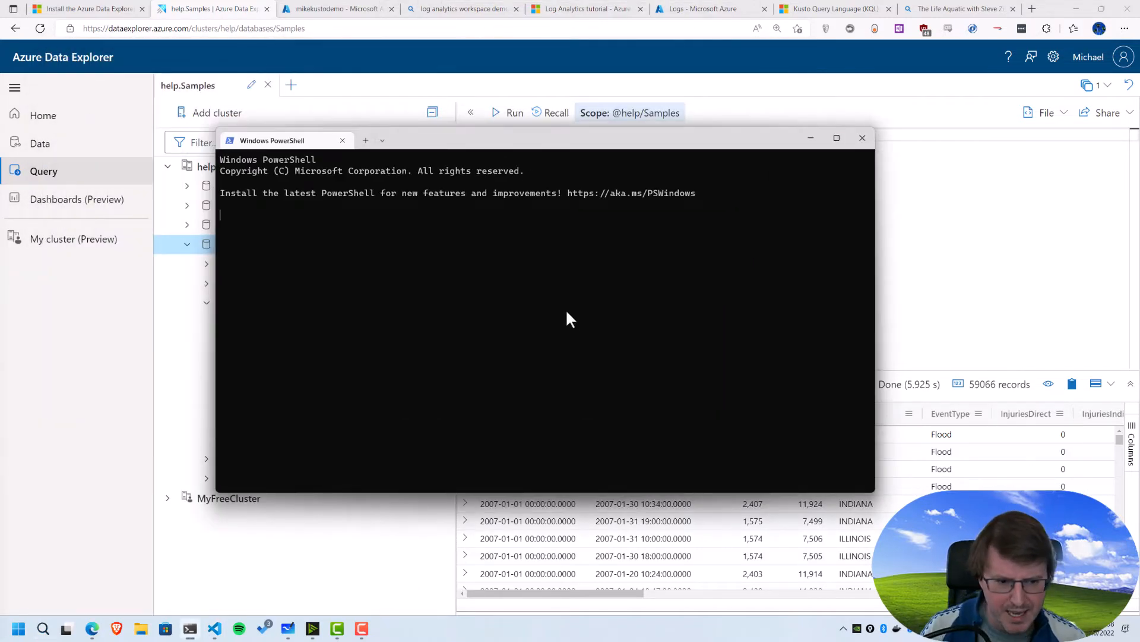
{"action": "key", "text": "Return"}
{"action": "key", "text": "Return"}
List the services whose names start with B by running "Get-Service | where name -like B*".
{"action": "type", "text": "g"}
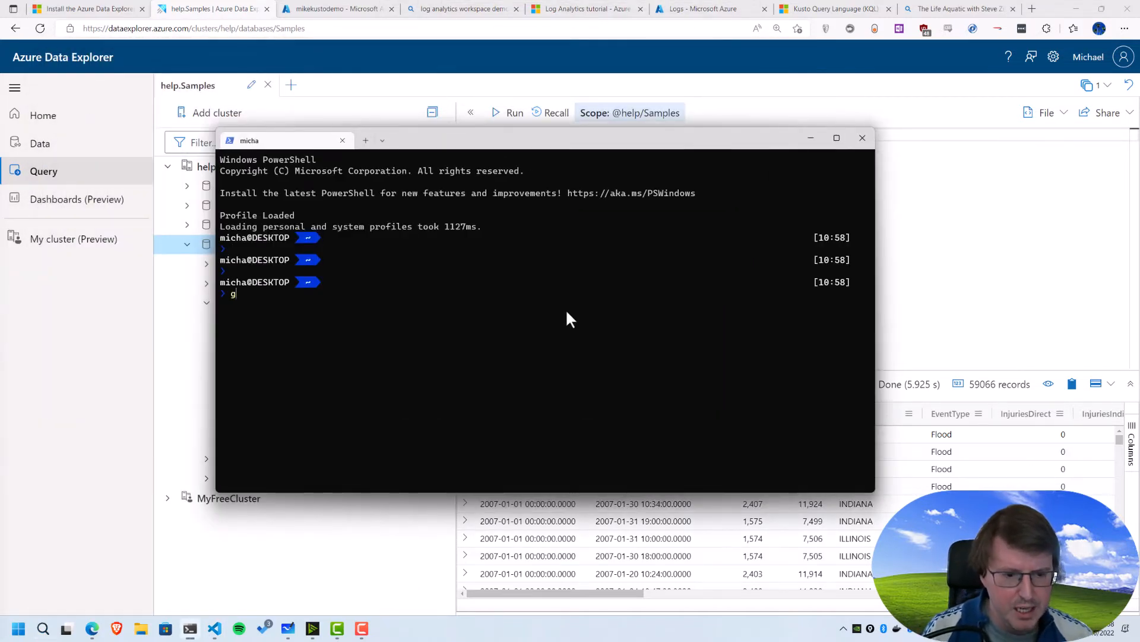
{"action": "type", "text": "et-server"}
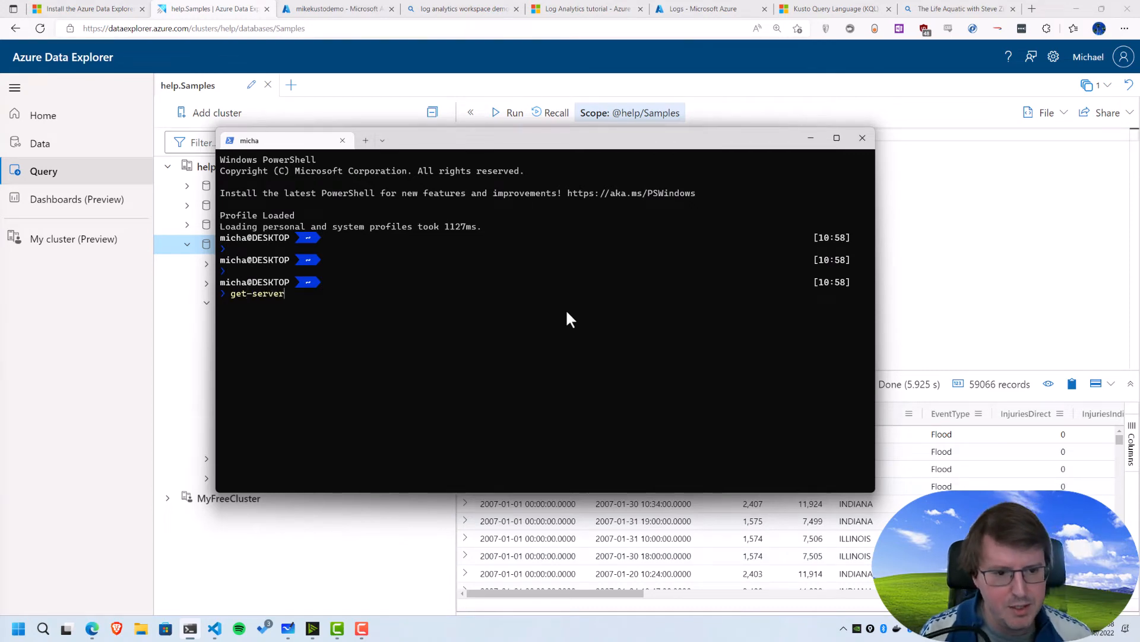
{"action": "key", "text": "BackSpace"}
{"action": "key", "text": "BackSpace"}
{"action": "key", "text": "BackSpace"}
{"action": "key", "text": "BackSpace"}
{"action": "type", "text": "v"}
{"action": "key", "text": "Tab"}
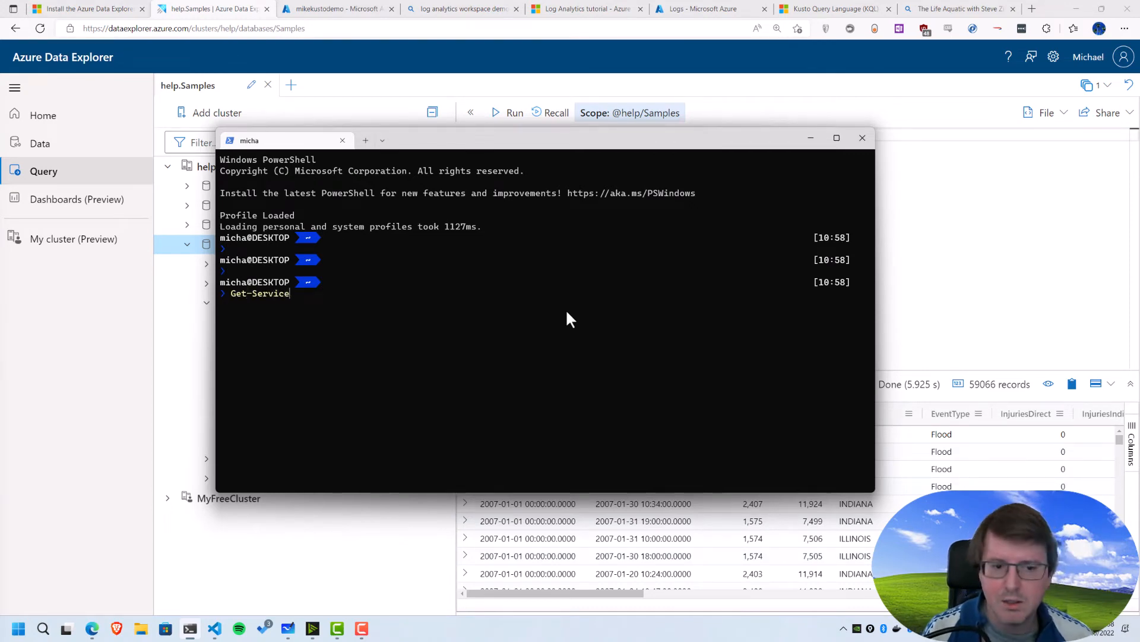
{"action": "type", "text": "| where"}
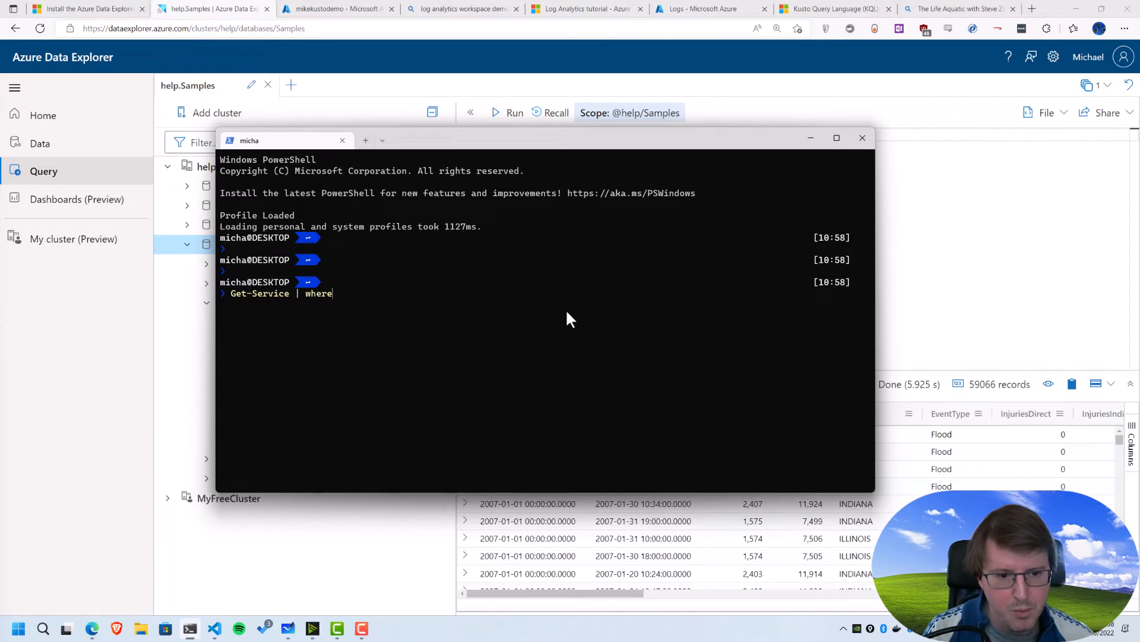
{"action": "type", "text": " name -like B*"}
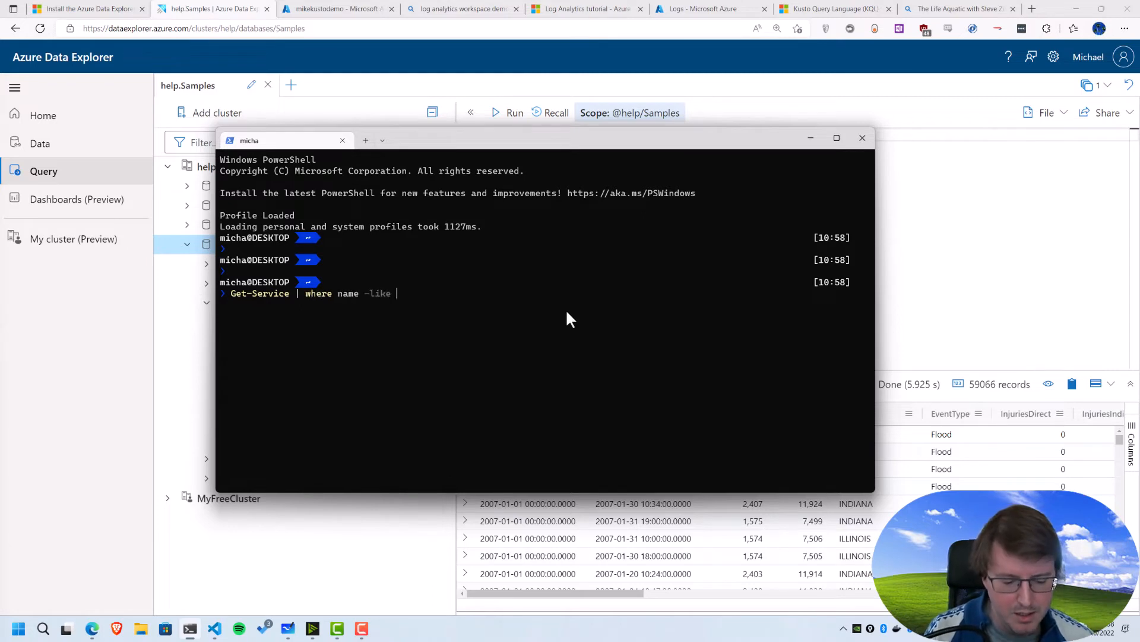
{"action": "key", "text": "Return"}
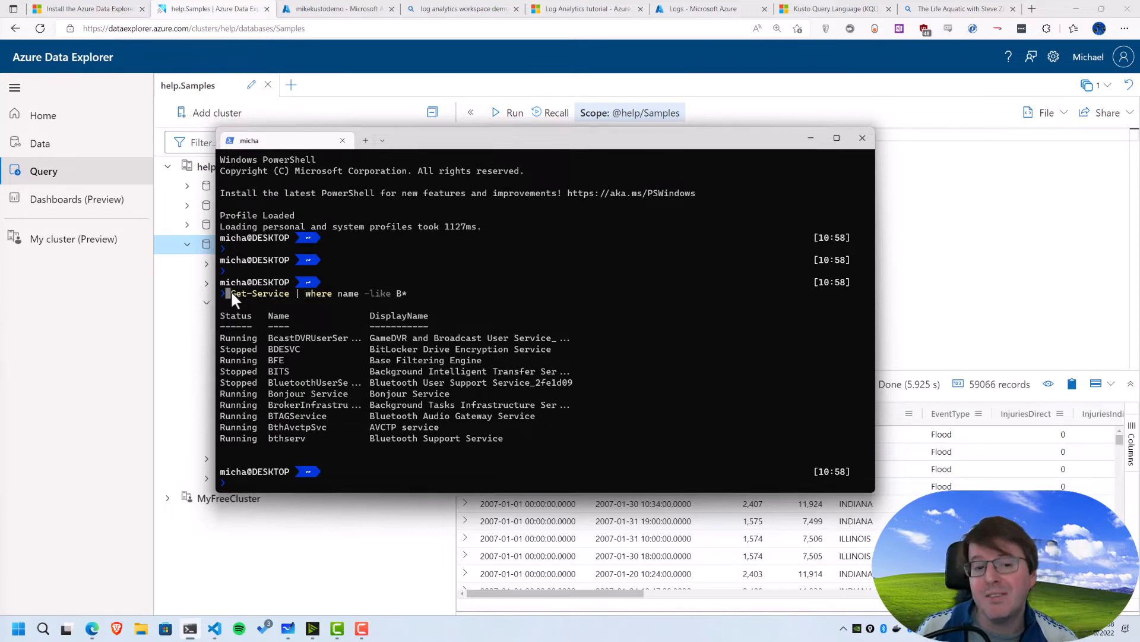
Point out the Get-Service, where and B* parts of the command, and minimize the terminal.
{"action": "left_click_drag", "start_coordinate": [226, 292], "coordinate": [296, 294]}
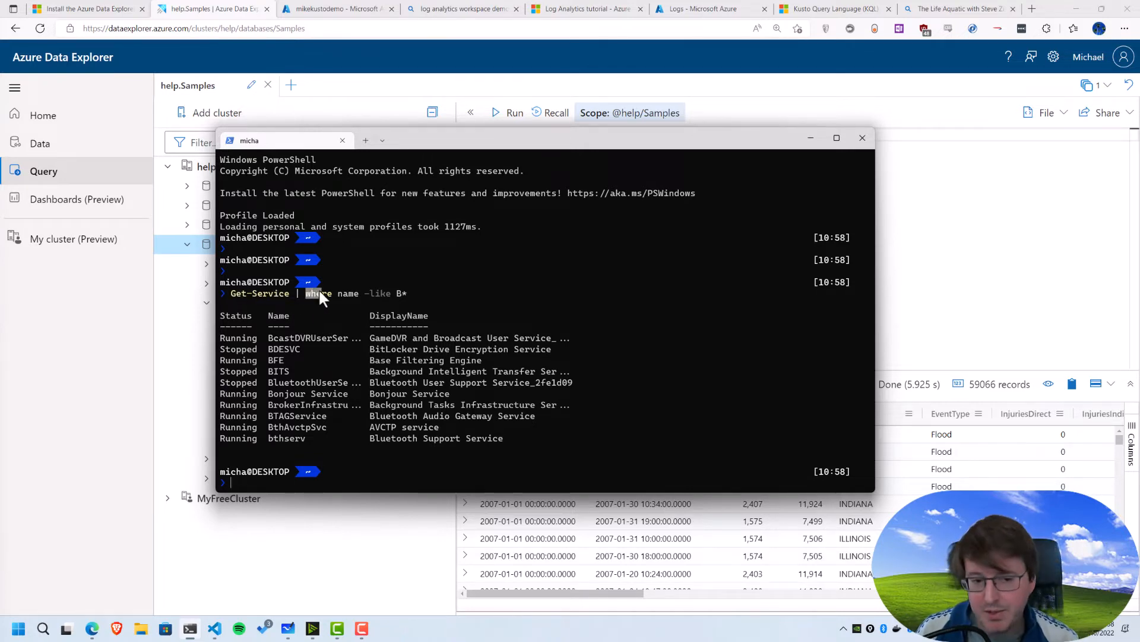
{"action": "left_click", "coordinate": [405, 301]}
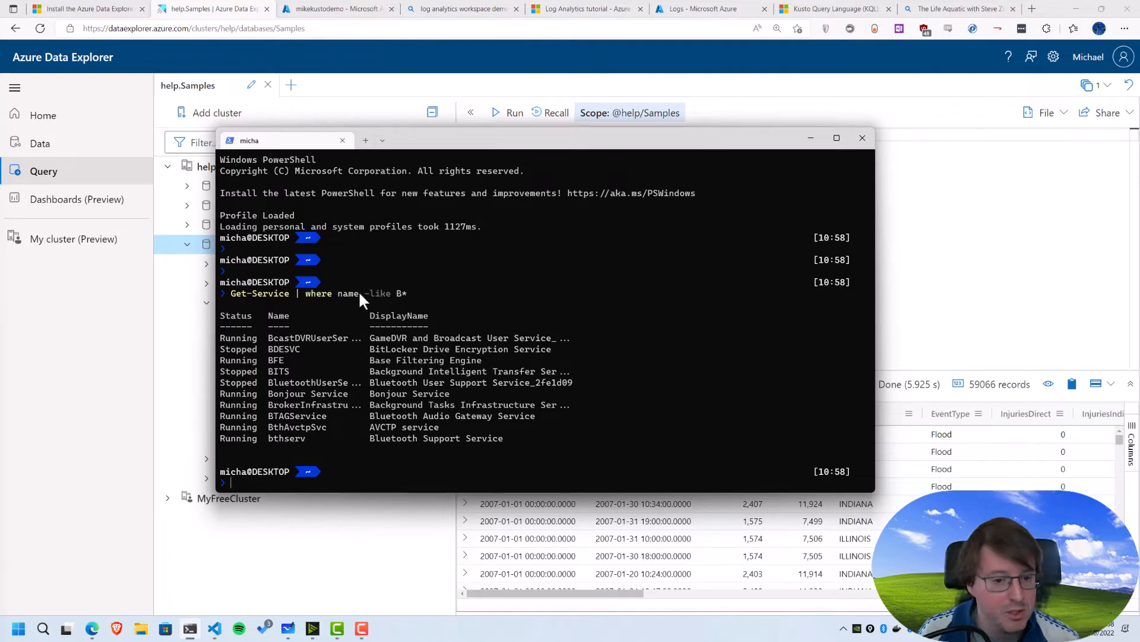
{"action": "left_click", "coordinate": [398, 293]}
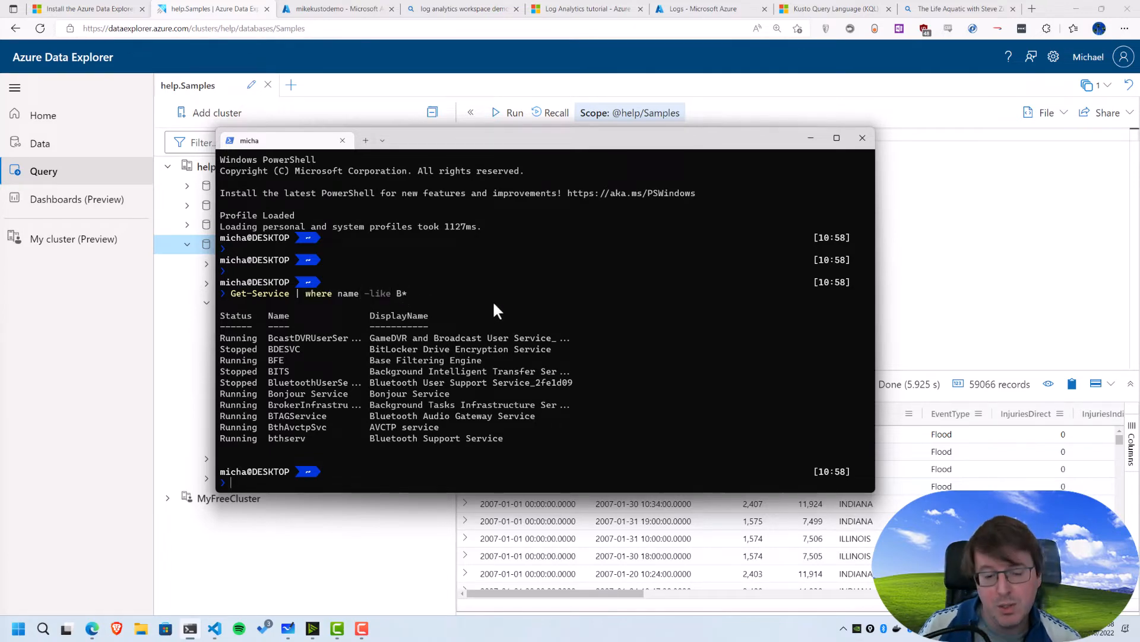
{"action": "left_click", "coordinate": [811, 137]}
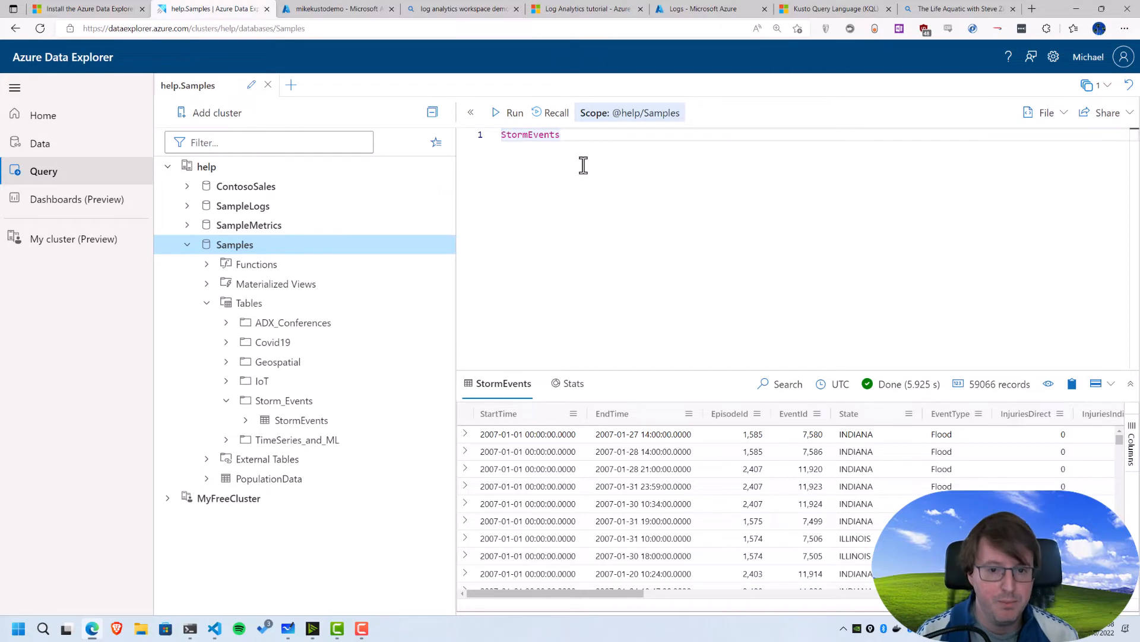
Start a piped line below StormEvents and look through the suggested operators.
{"action": "key", "text": "Return"}
{"action": "type", "text": "|"}
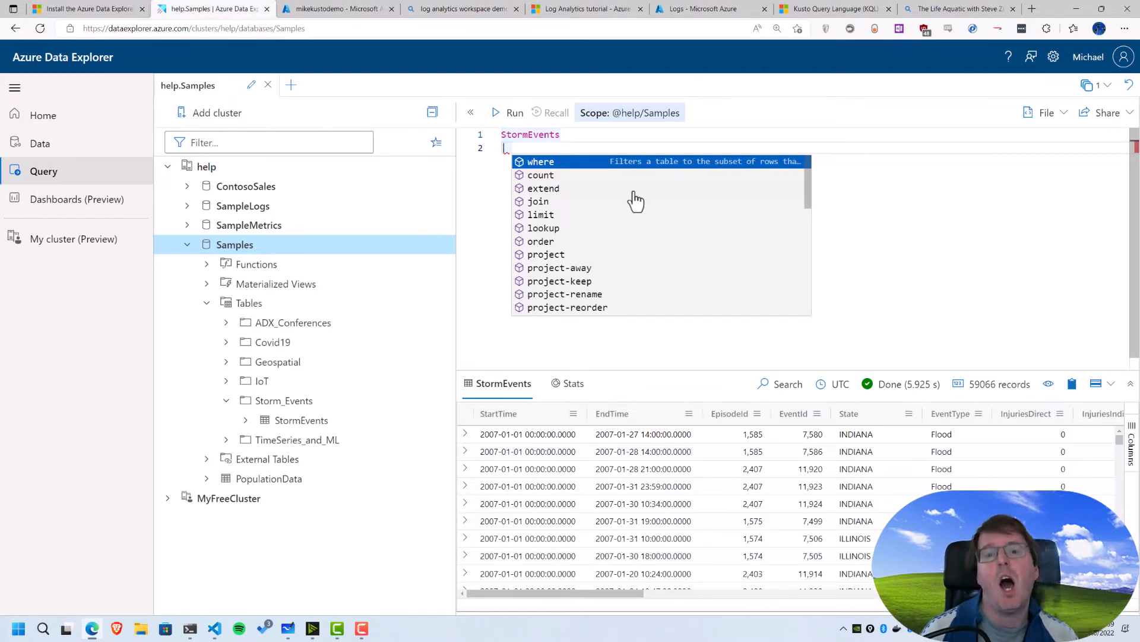
{"action": "left_click_drag", "start_coordinate": [807, 181], "coordinate": [799, 300]}
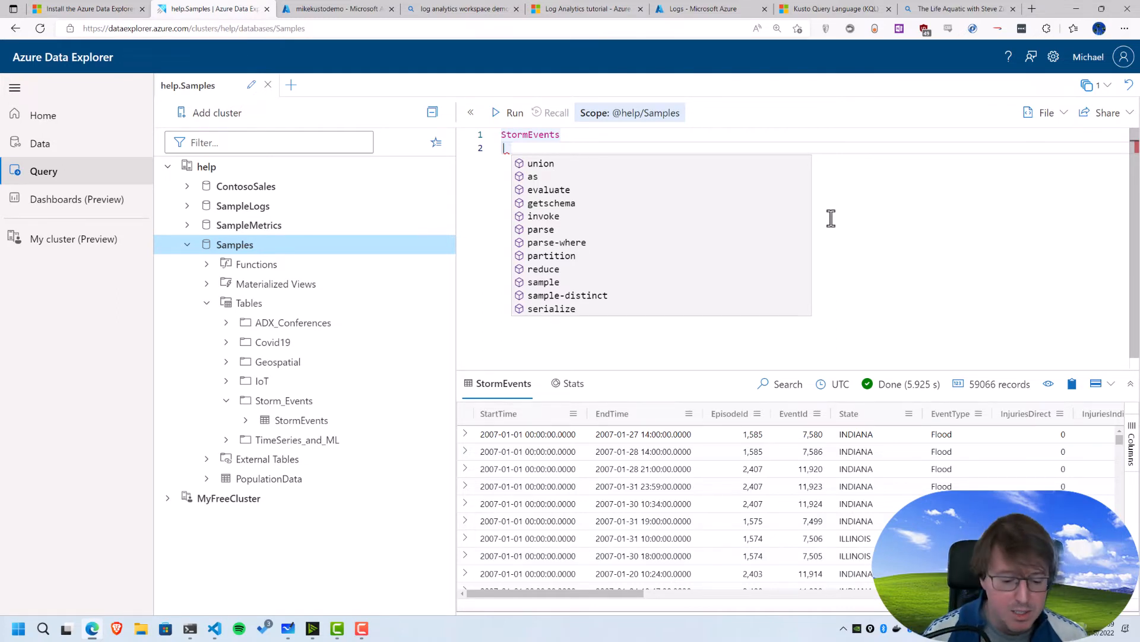
Complete the piped line as "project State, InjuriesDirect, EventType" and run the query.
{"action": "type", "text": "project "}
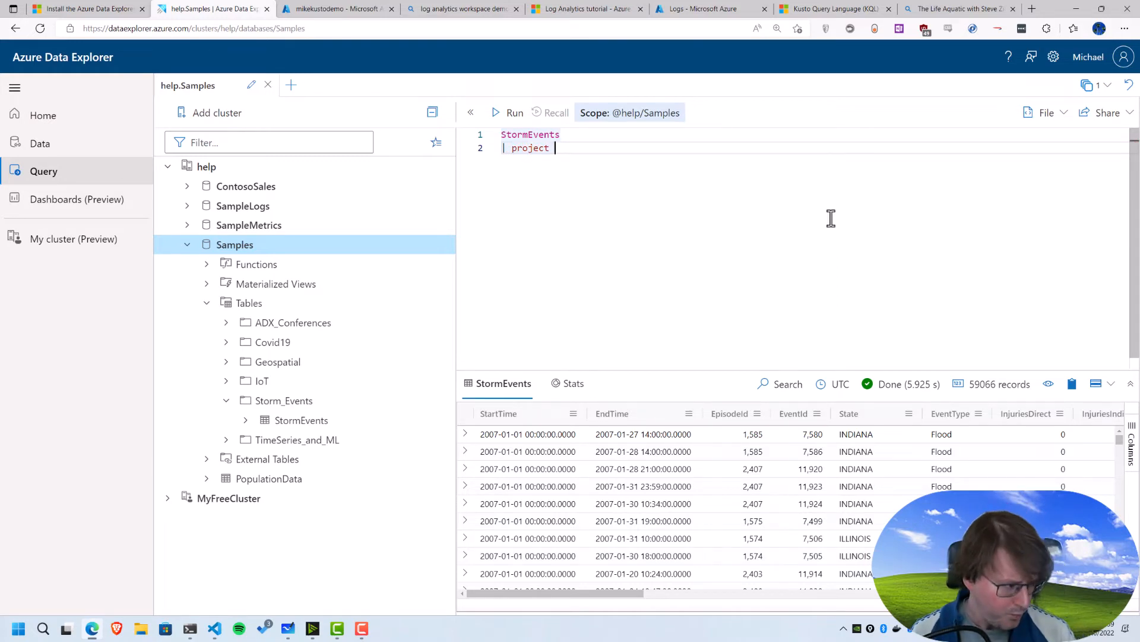
{"action": "type", "text": "State, "}
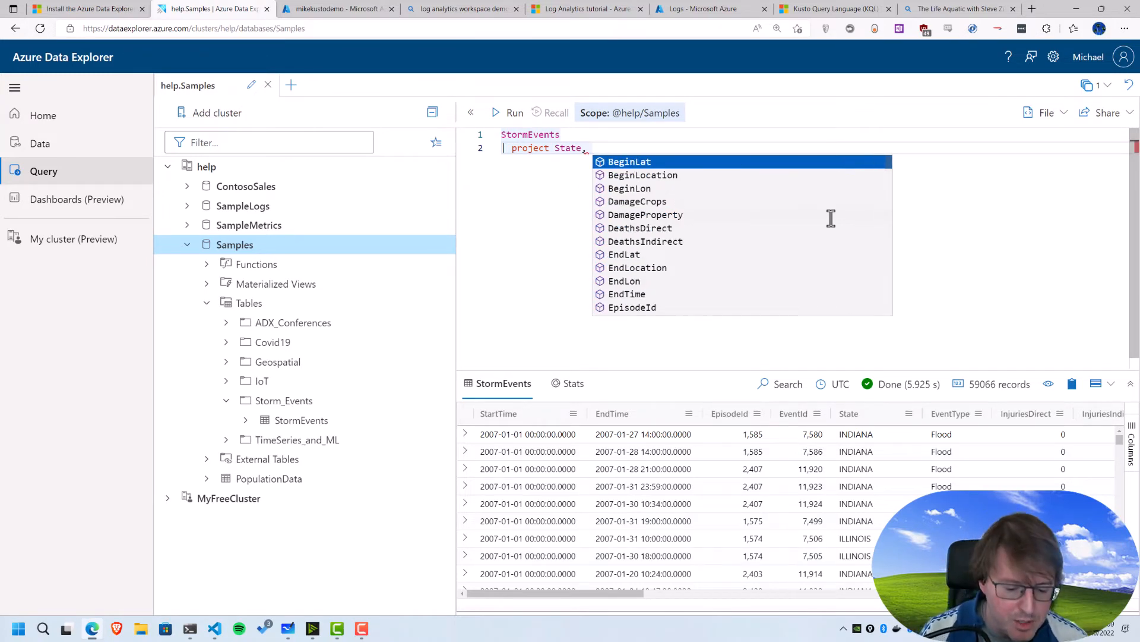
{"action": "type", "text": "InjuriesDirect"}
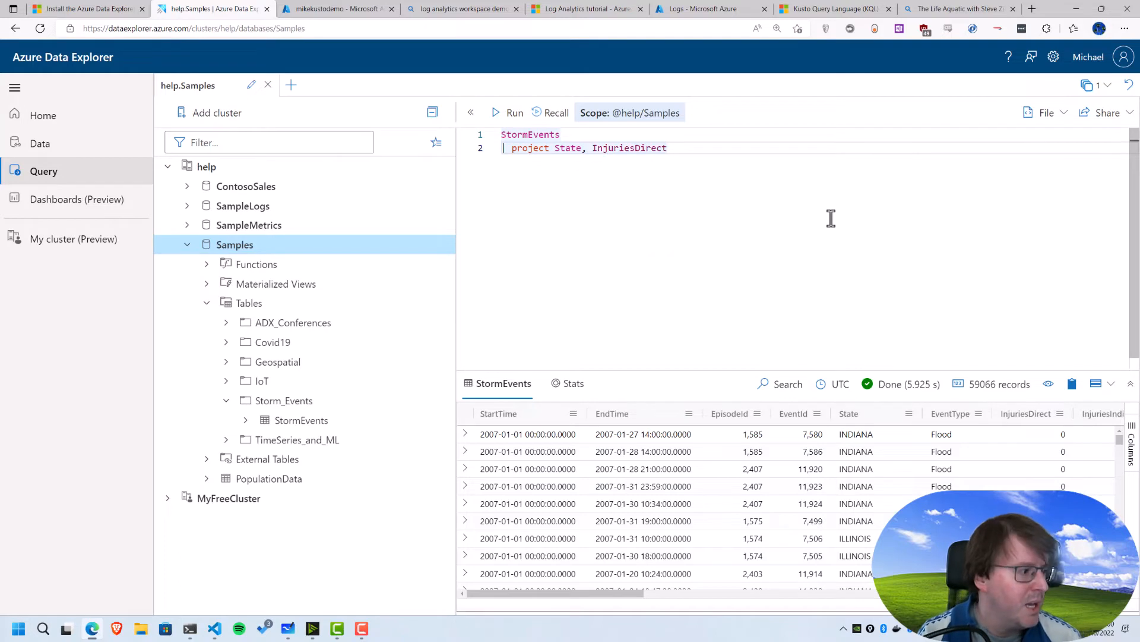
{"action": "type", "text": ", Eve"}
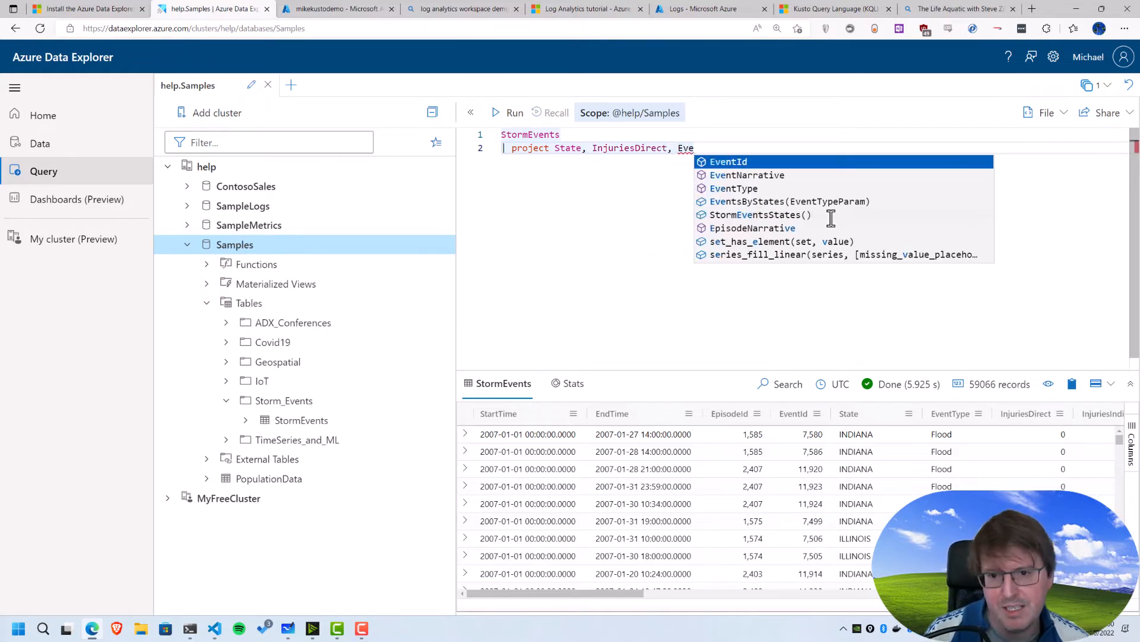
{"action": "key", "text": "Down"}
{"action": "key", "text": "Down"}
{"action": "key", "text": "Tab"}
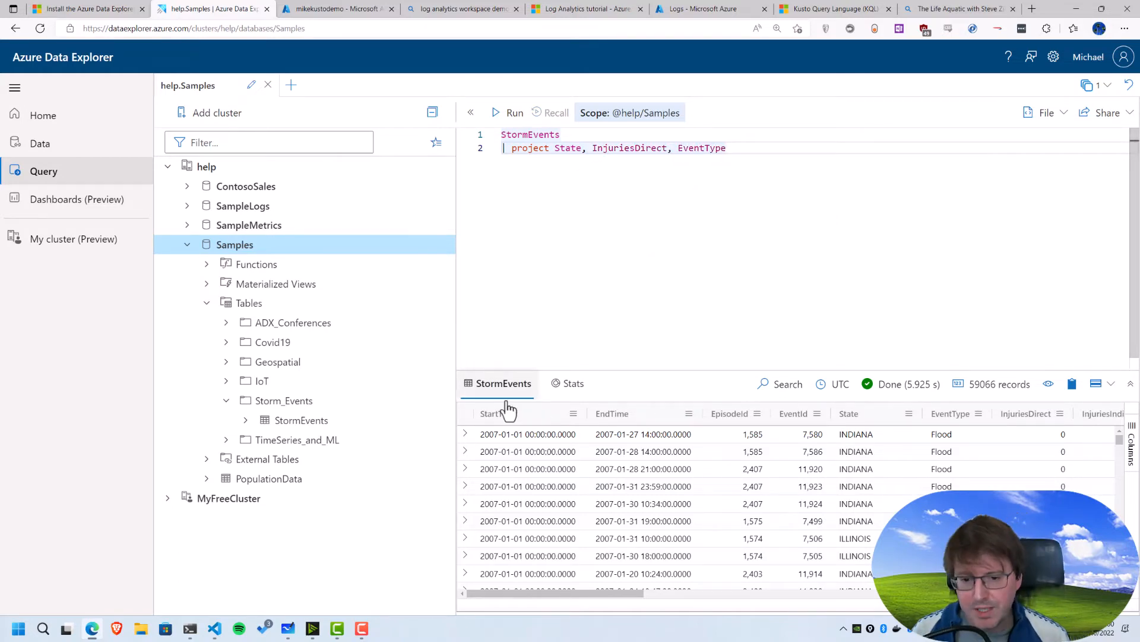
{"action": "left_click", "coordinate": [502, 112]}
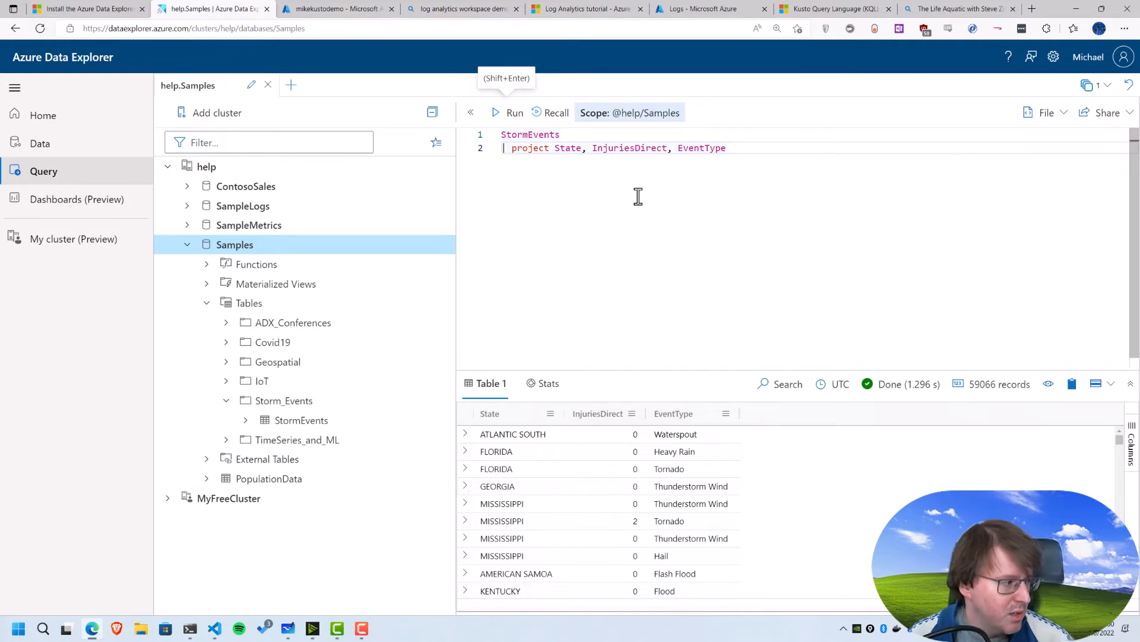
Add the line "| summarize InjuriesDirect=" below the project line.
{"action": "left_click", "coordinate": [740, 148]}
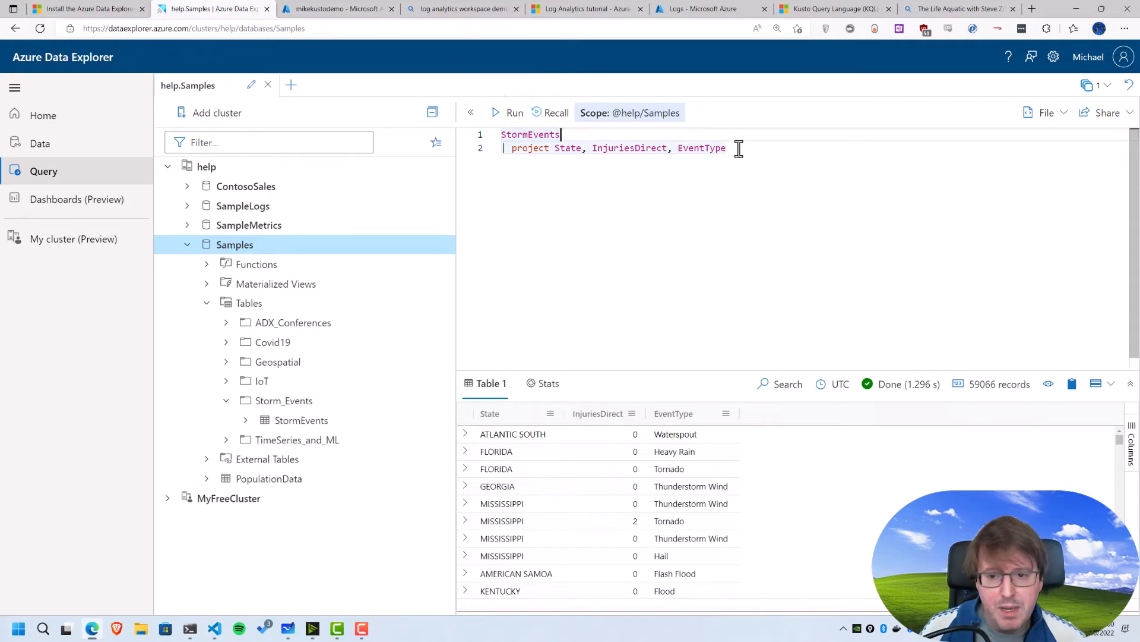
{"action": "key", "text": "Return"}
{"action": "type", "text": "| "}
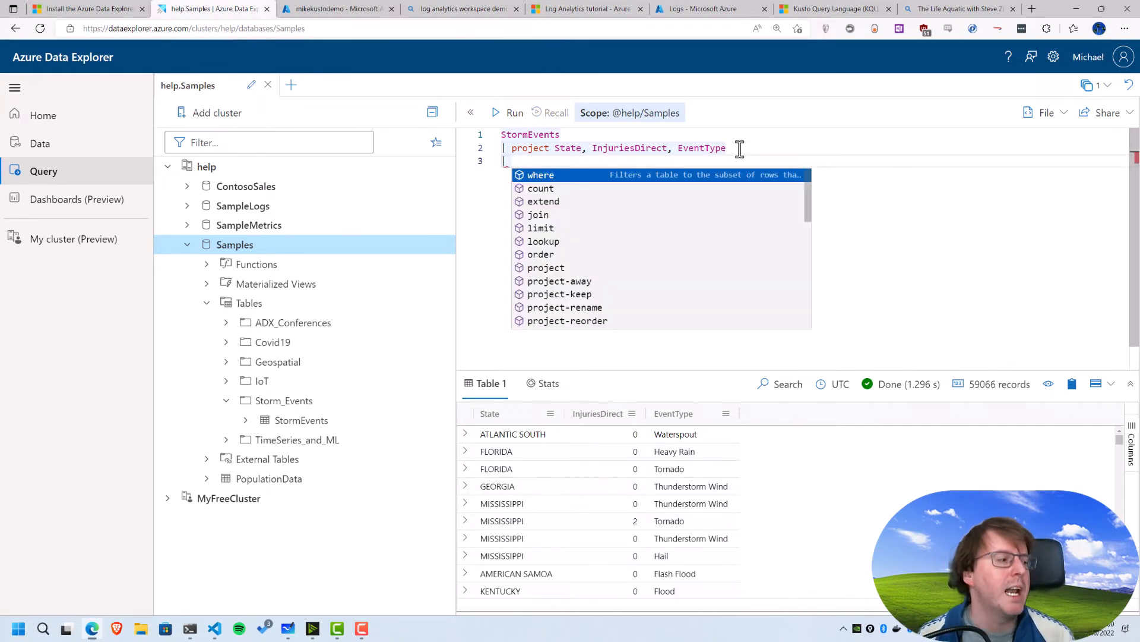
{"action": "type", "text": "summarize "}
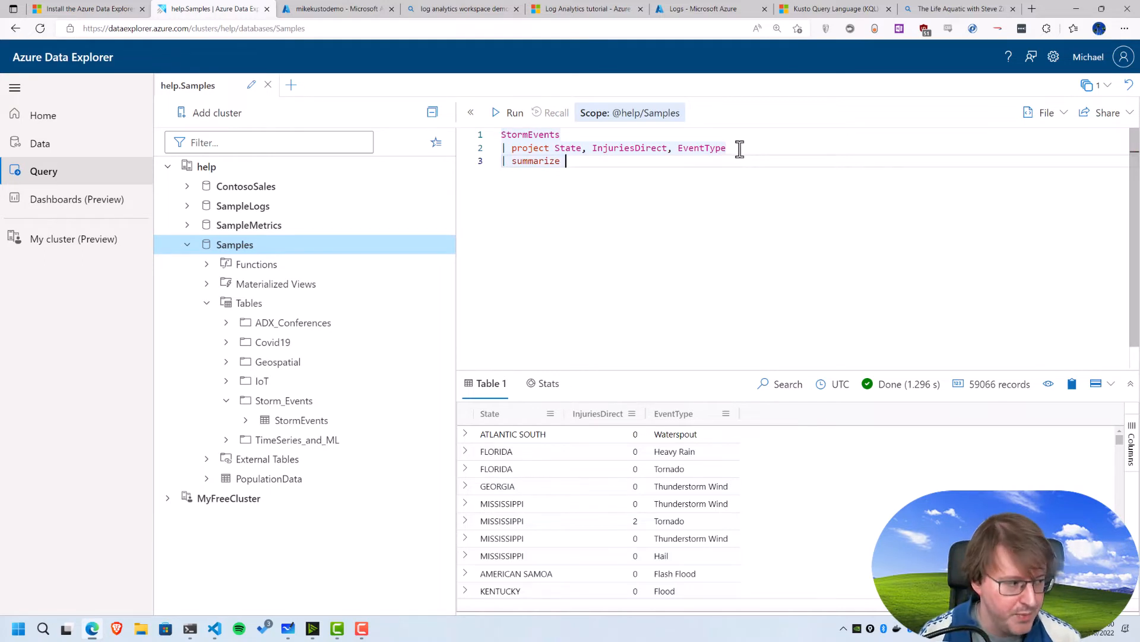
{"action": "type", "text": "Injus"}
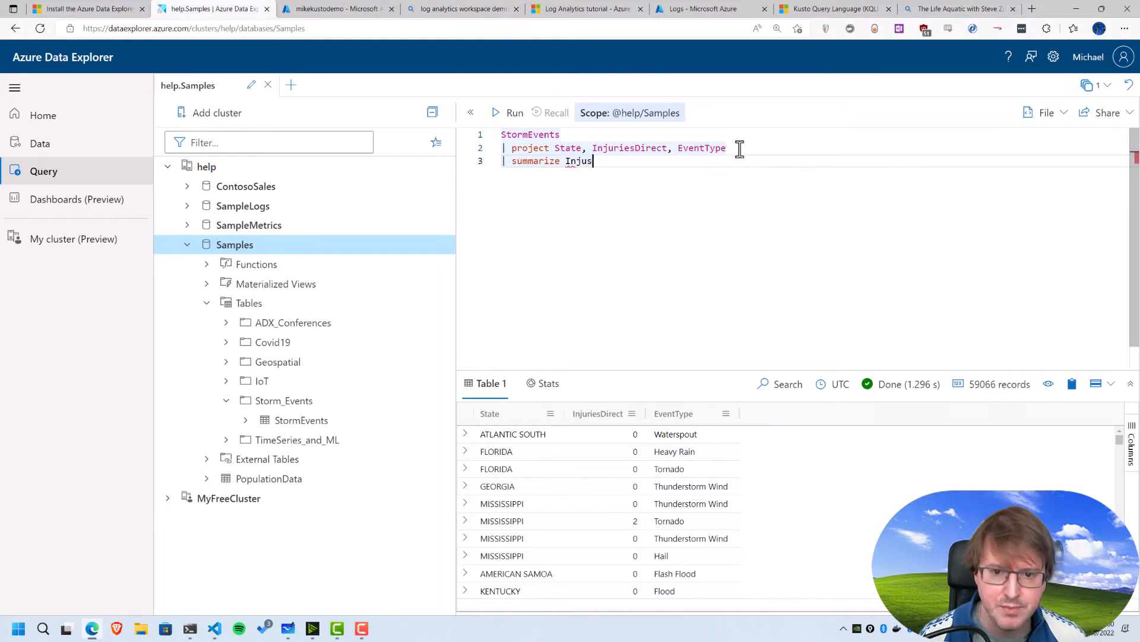
{"action": "key", "text": "BackSpace"}
{"action": "type", "text": "ries"}
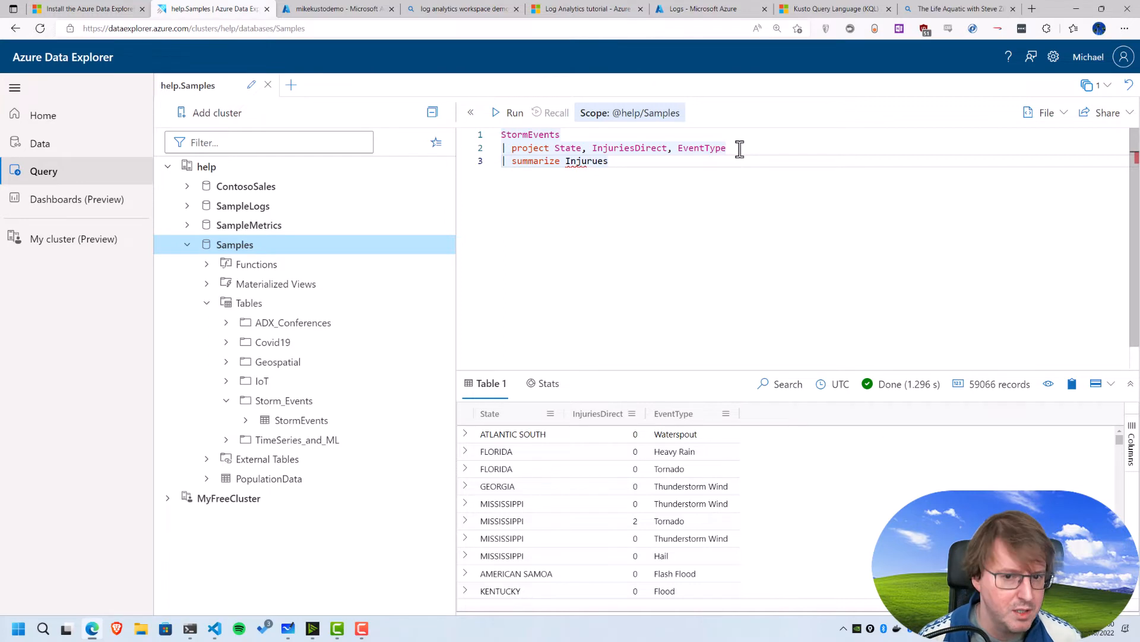
{"action": "key", "text": "BackSpace"}
{"action": "key", "text": "BackSpace"}
{"action": "key", "text": "BackSpace"}
{"action": "key", "text": "BackSpace"}
{"action": "key", "text": "BackSpace"}
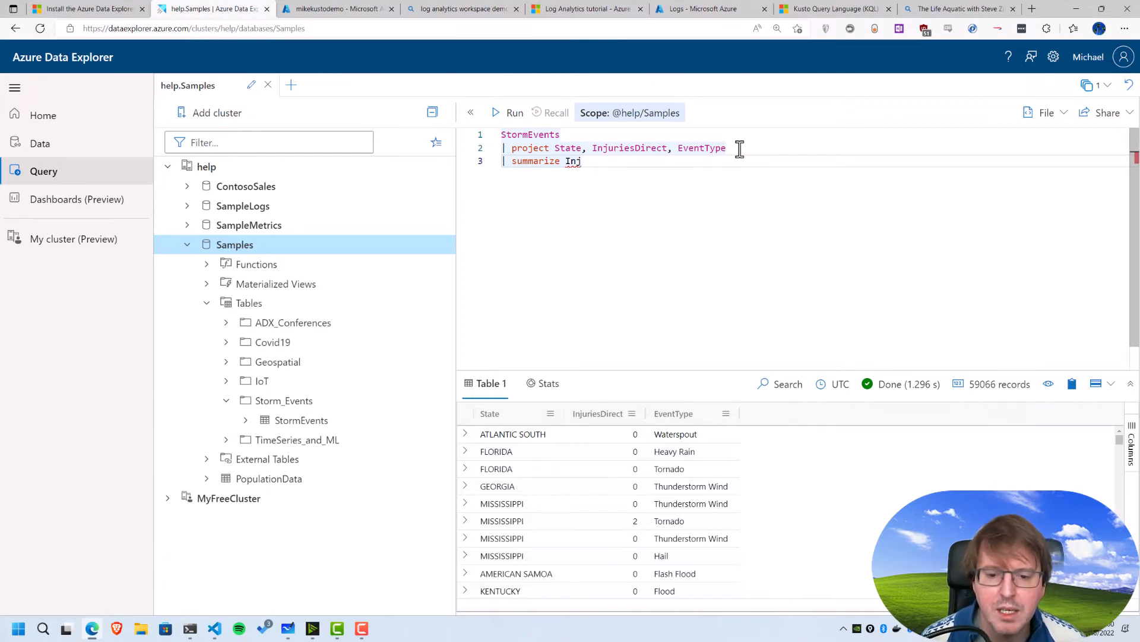
{"action": "type", "text": "ur"}
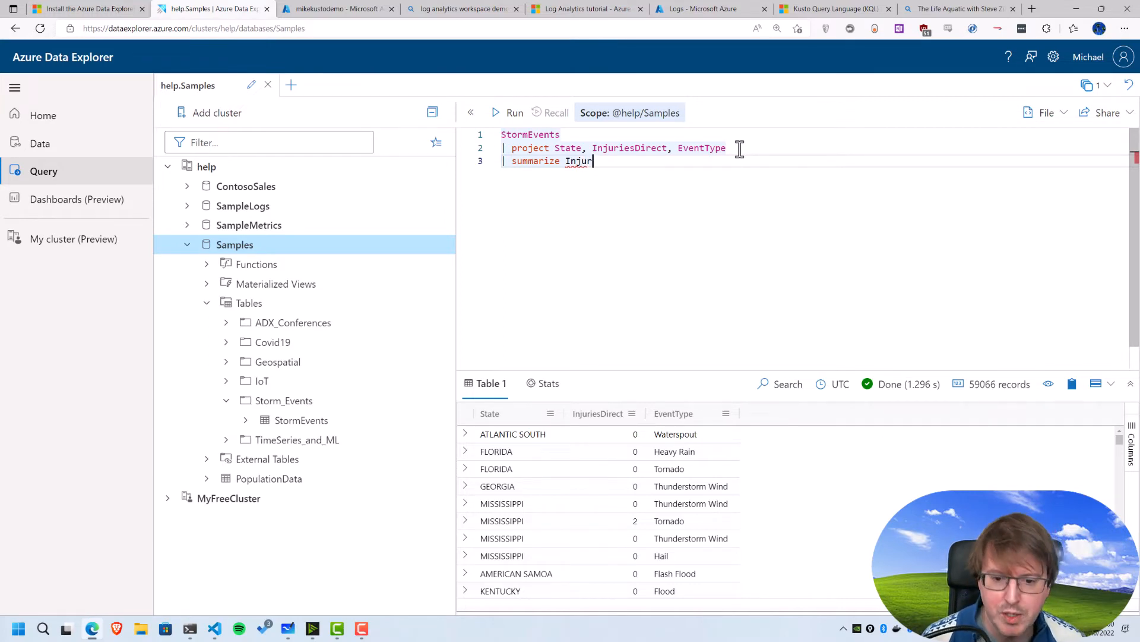
{"action": "type", "text": "ies"}
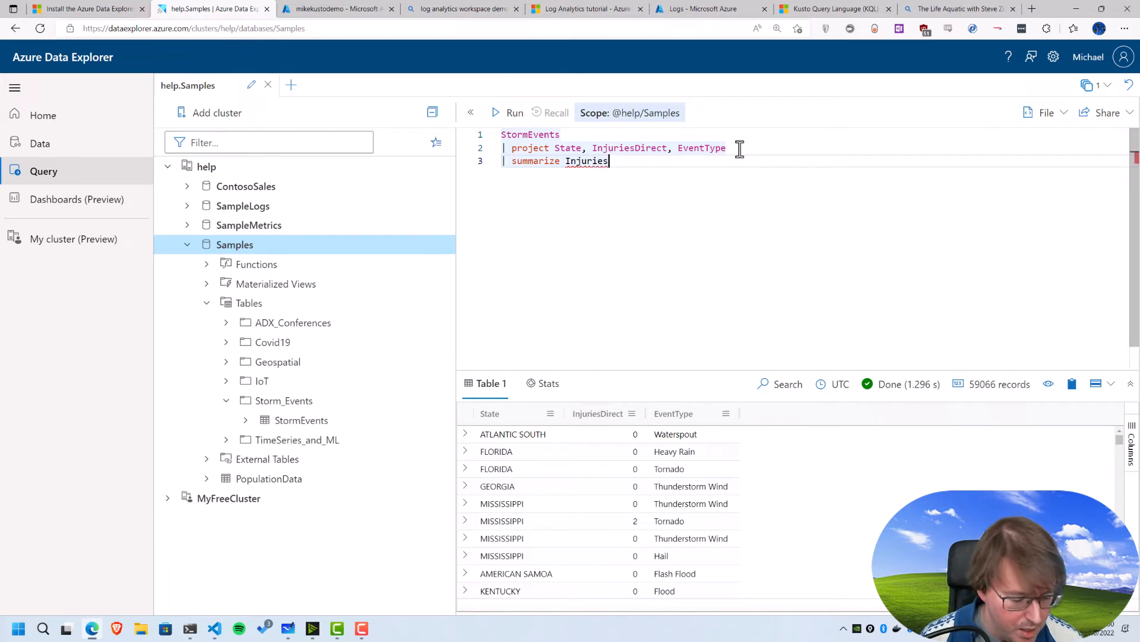
{"action": "type", "text": "Direct="}
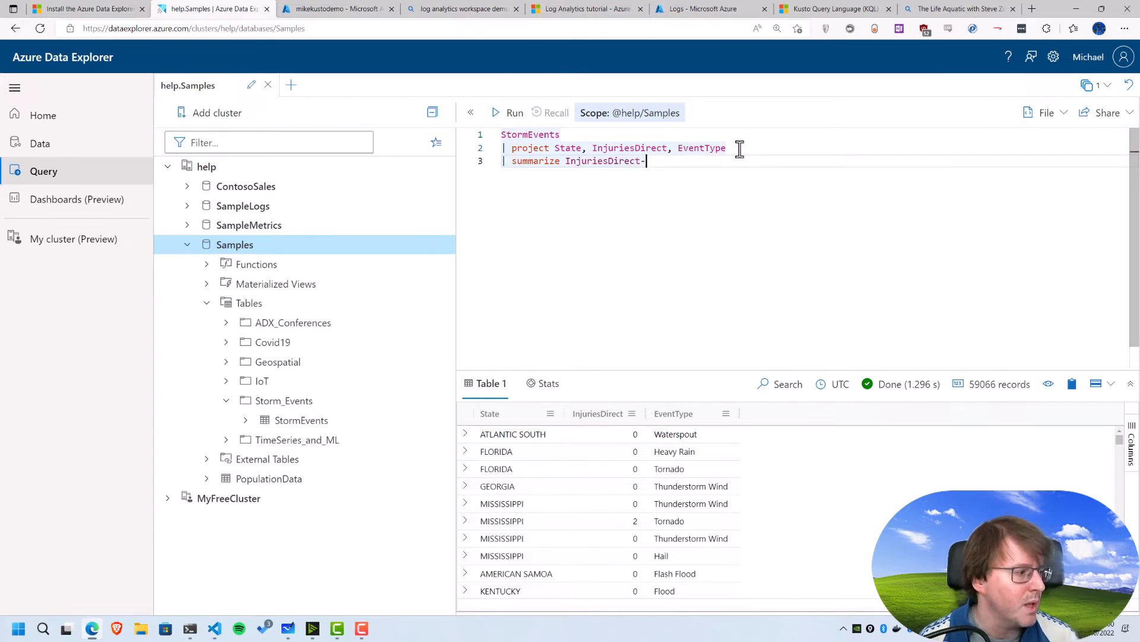
Complete the summarize line with "count() by EventType" and run the query.
{"action": "type", "text": "count() "}
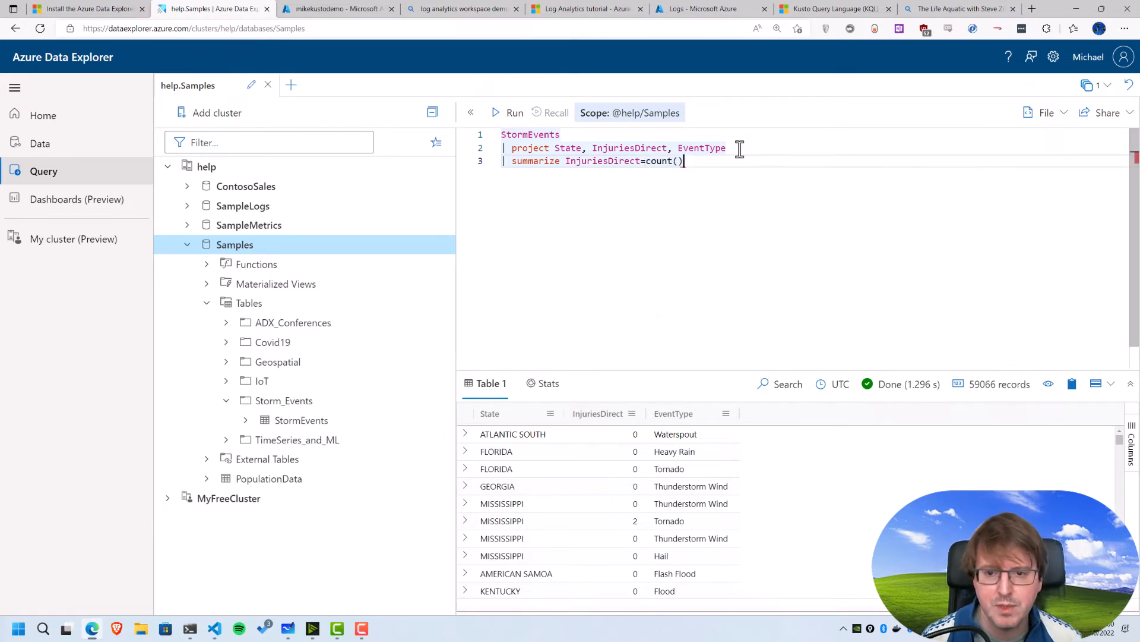
{"action": "type", "text": "by"}
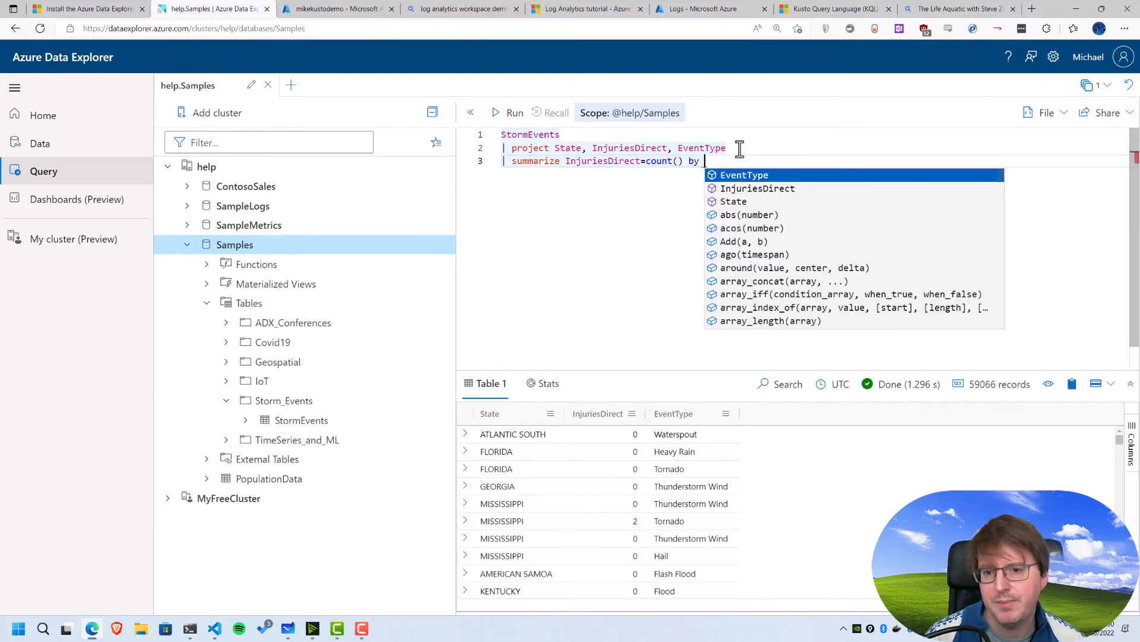
{"action": "key", "text": "Tab"}
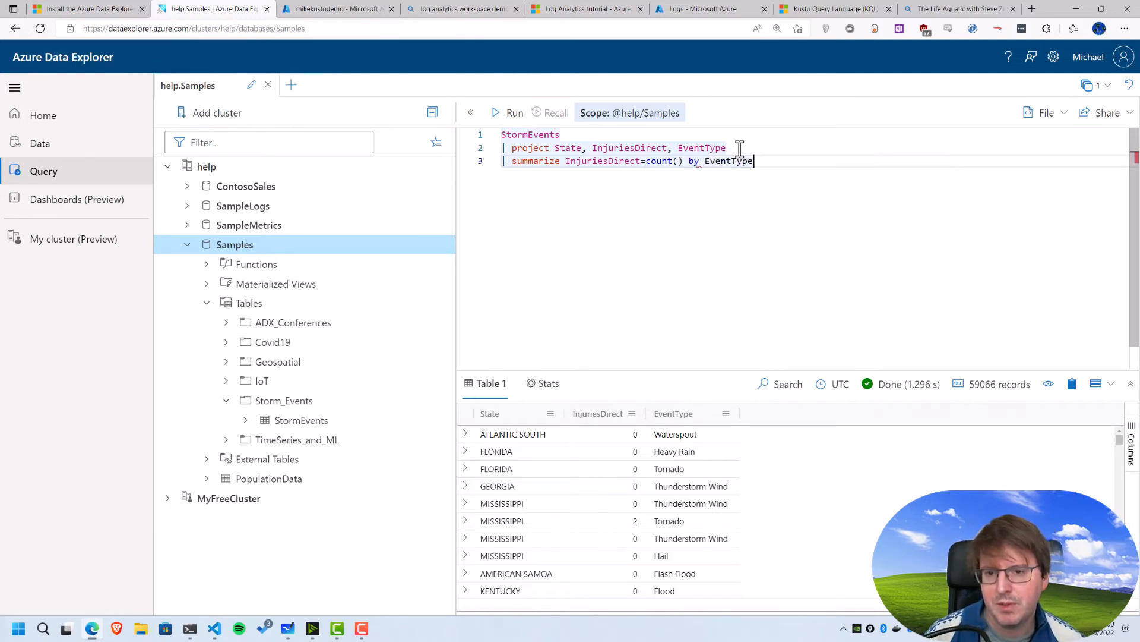
{"action": "left_click", "coordinate": [511, 113]}
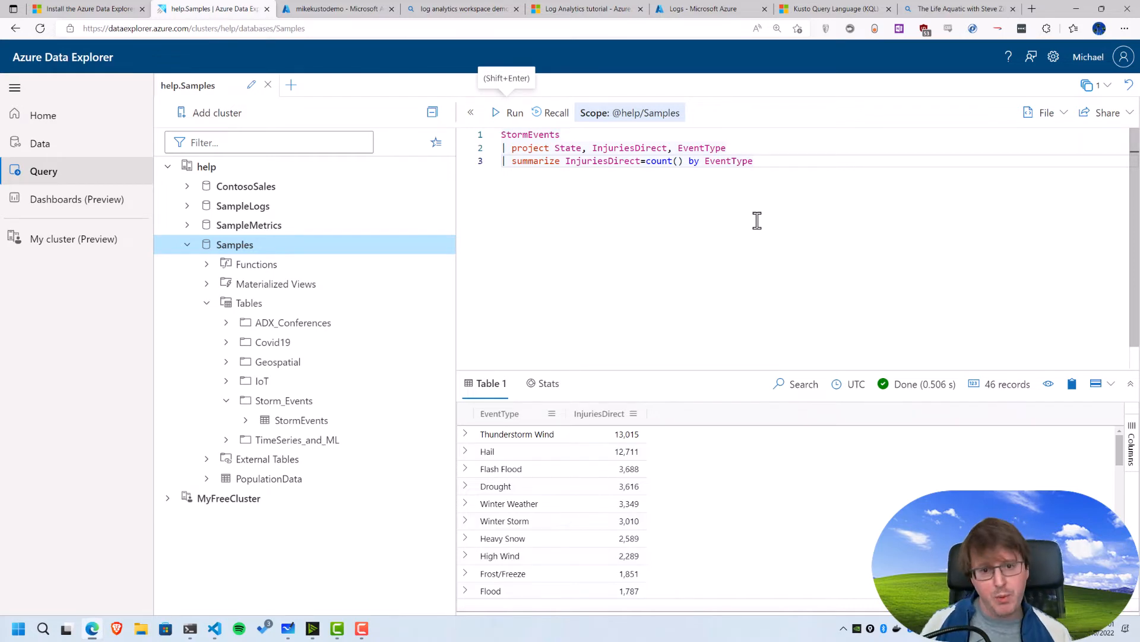
Insert the line '| where State == "FLORIDA"' between the project and summarize lines and run the query.
{"action": "left_click", "coordinate": [769, 152]}
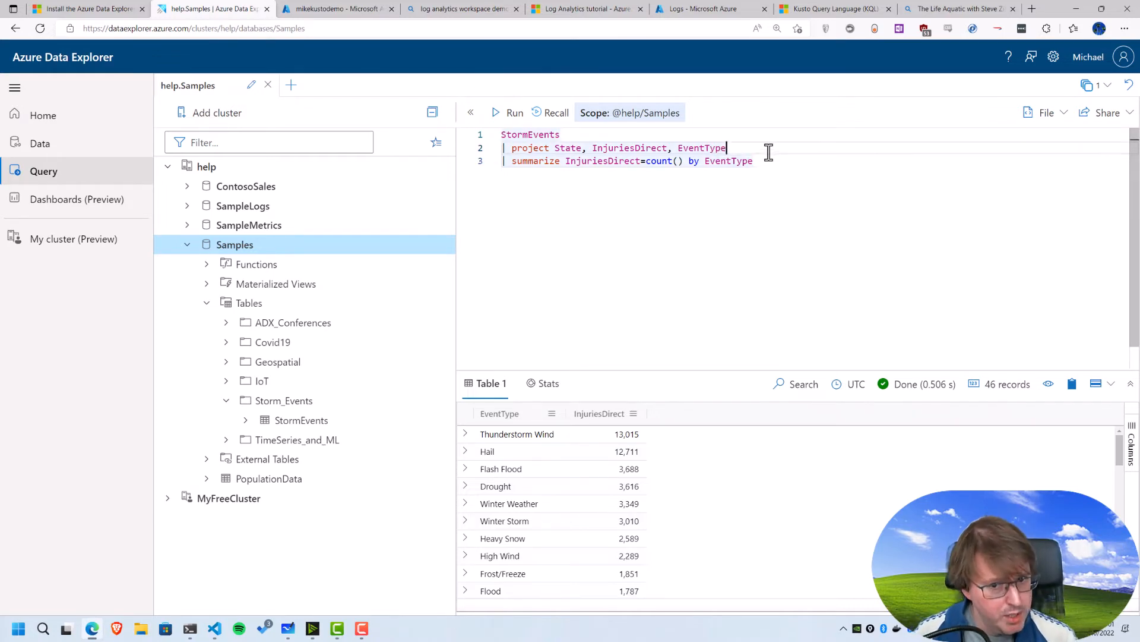
{"action": "key", "text": "Return"}
{"action": "type", "text": "|"}
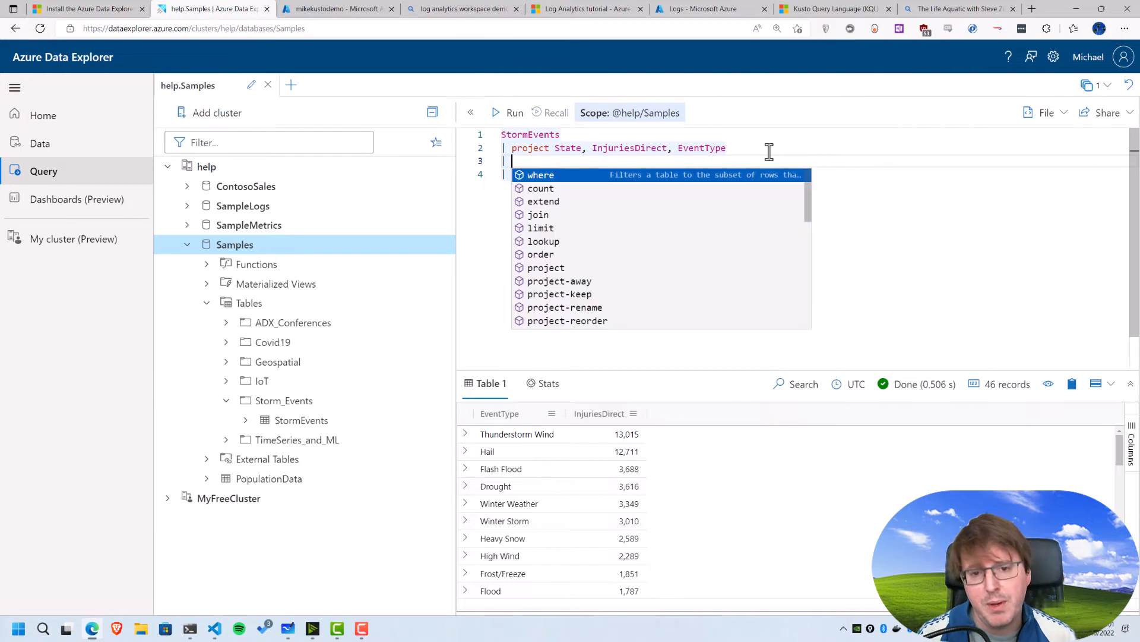
{"action": "key", "text": "Tab"}
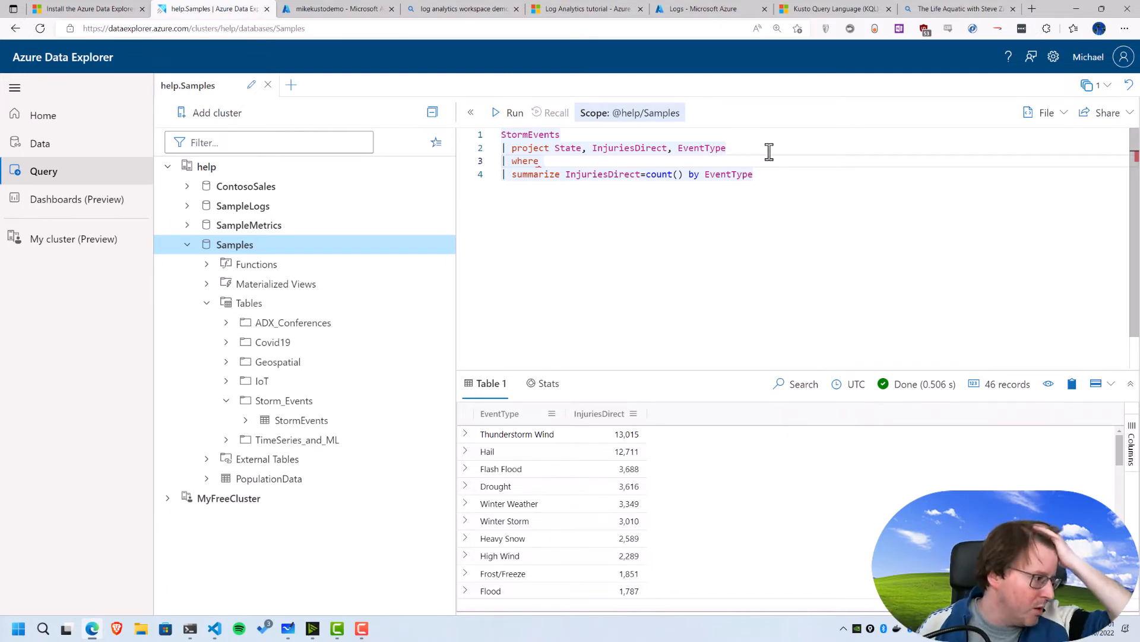
{"action": "type", "text": "S"}
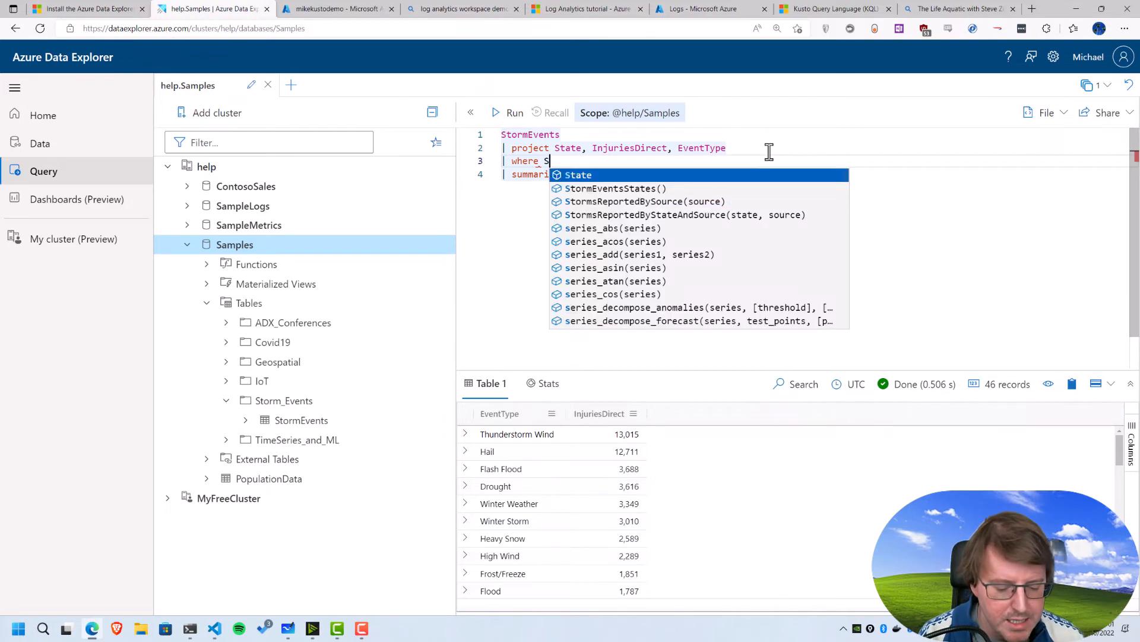
{"action": "type", "text": "tate =="}
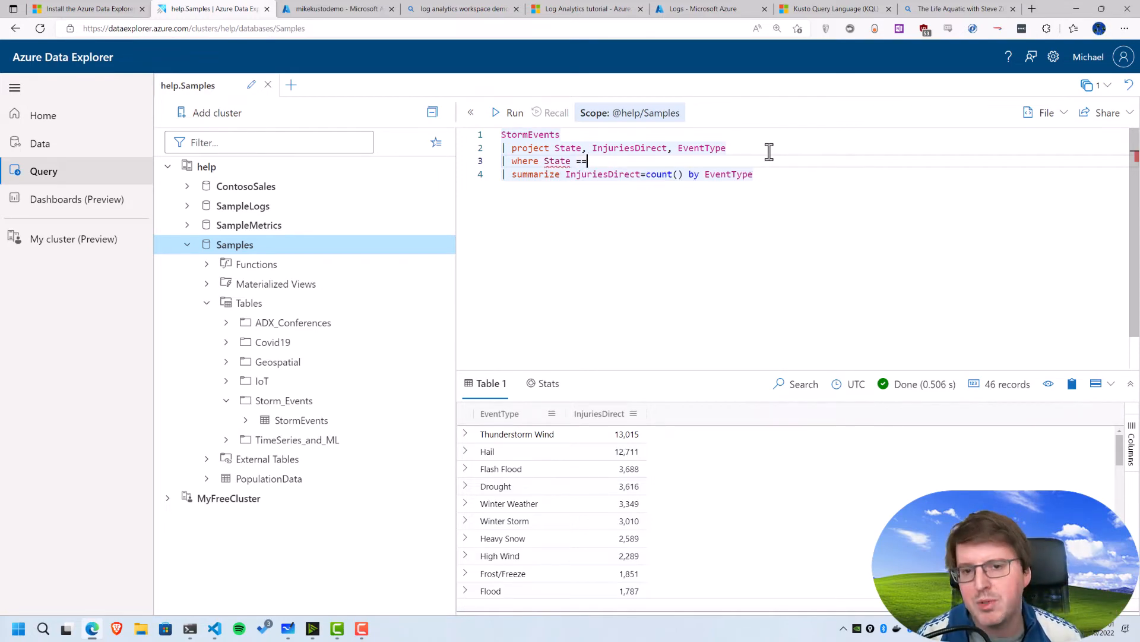
{"action": "type", "text": " \"FLOR"}
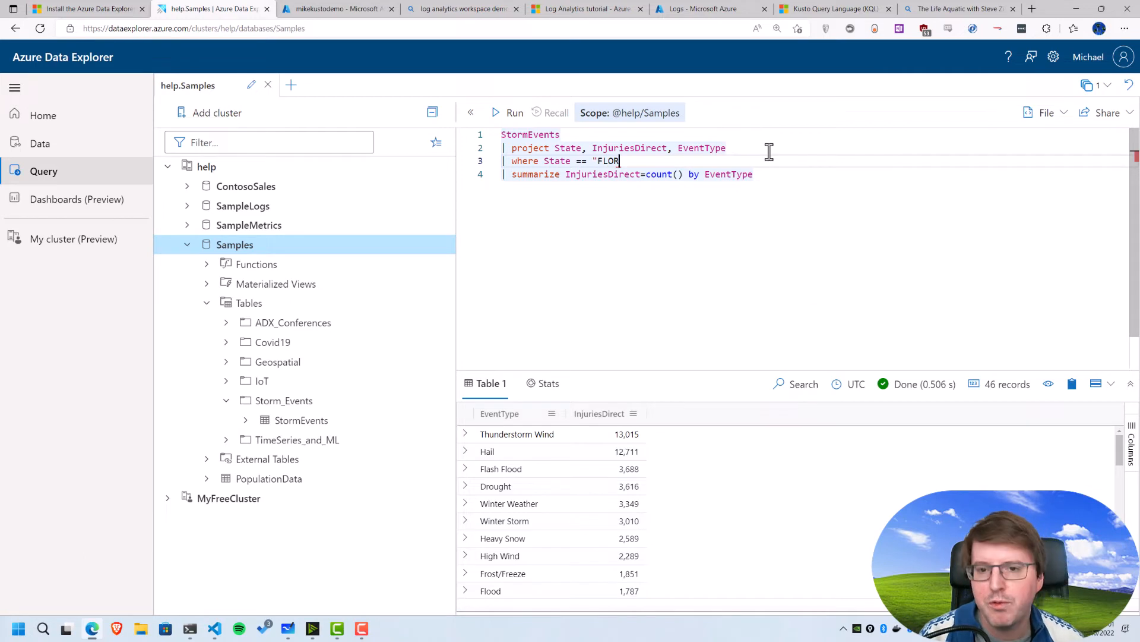
{"action": "type", "text": "IDA\""}
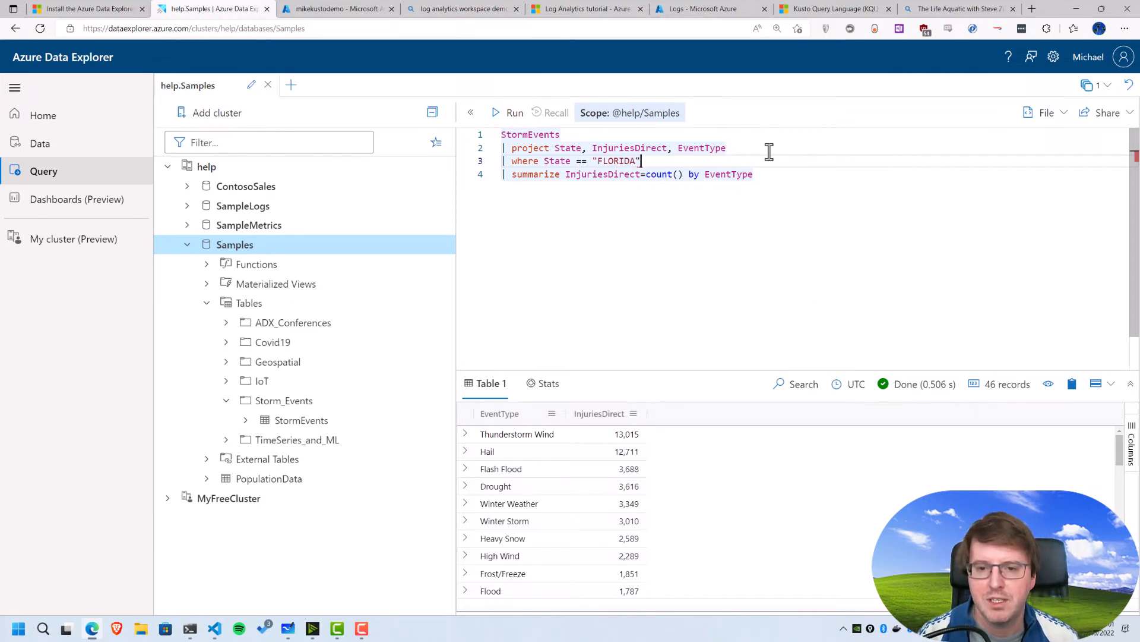
{"action": "key", "text": "shift+Return"}
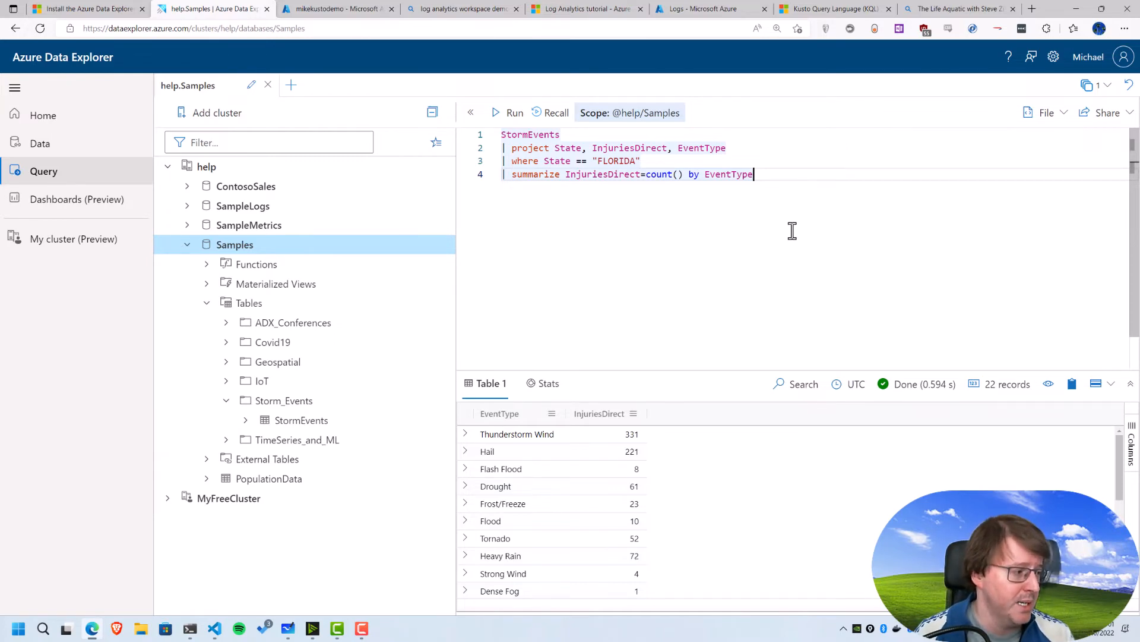
Add the line "| sort by InjuriesDirect" below the summarize line and run the query.
{"action": "key", "text": "Return"}
{"action": "type", "text": "| sort "}
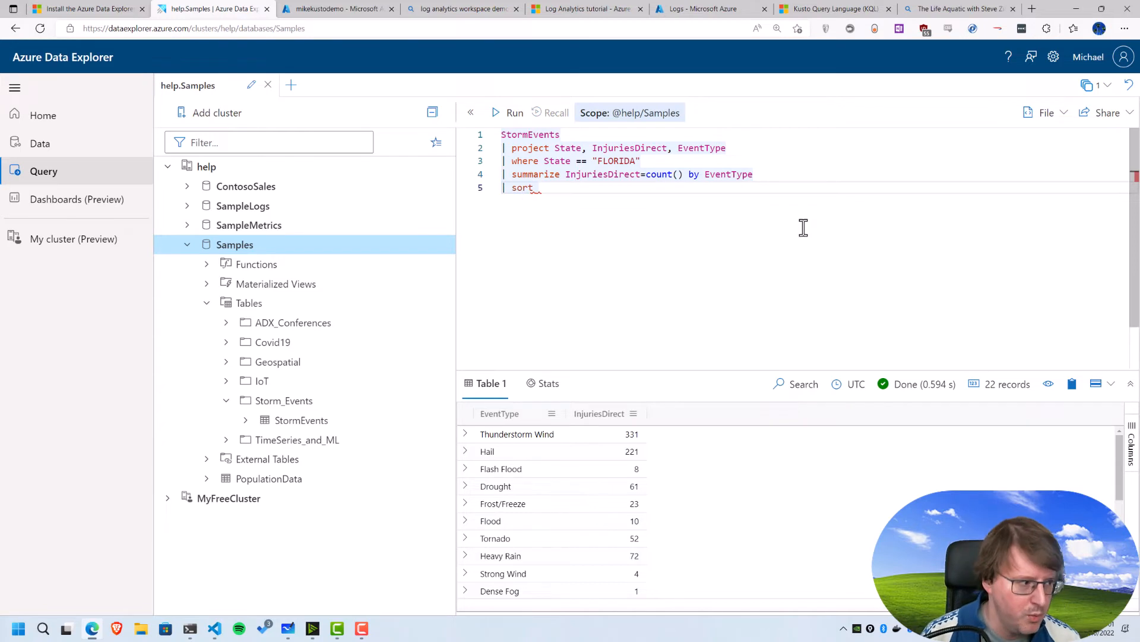
{"action": "type", "text": "by InjuriesDirect"}
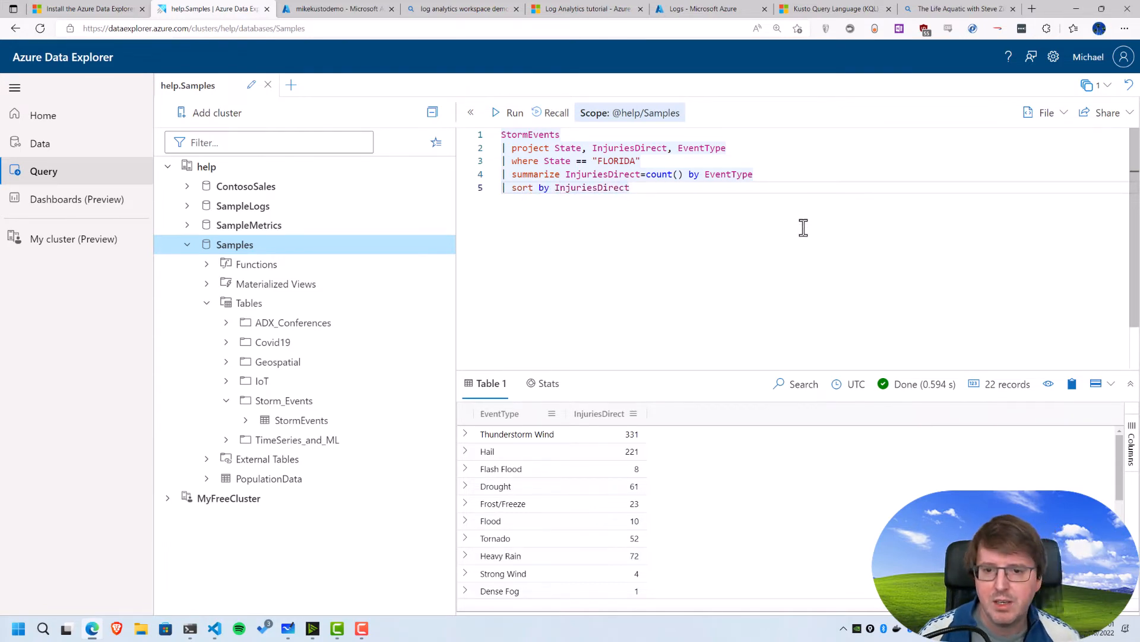
{"action": "key", "text": "shift+Return"}
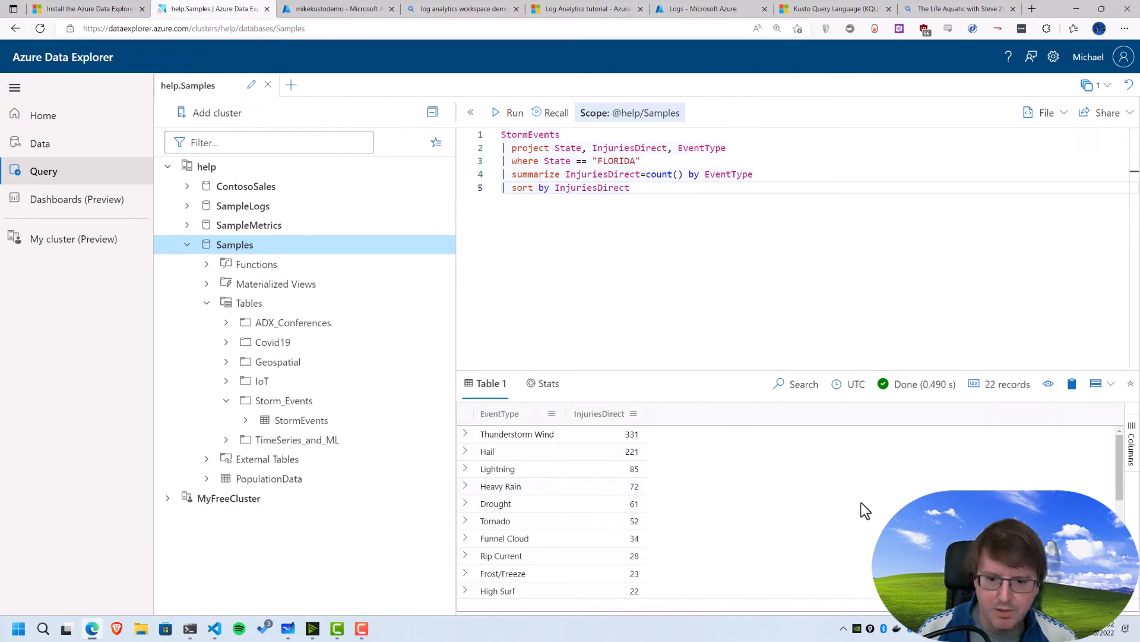
Look through the lower sorted results and inspect the details of the Cold/Wind Chill and Extreme Cold/Wind Chill rows.
{"action": "left_click_drag", "start_coordinate": [1117, 468], "coordinate": [1119, 559]}
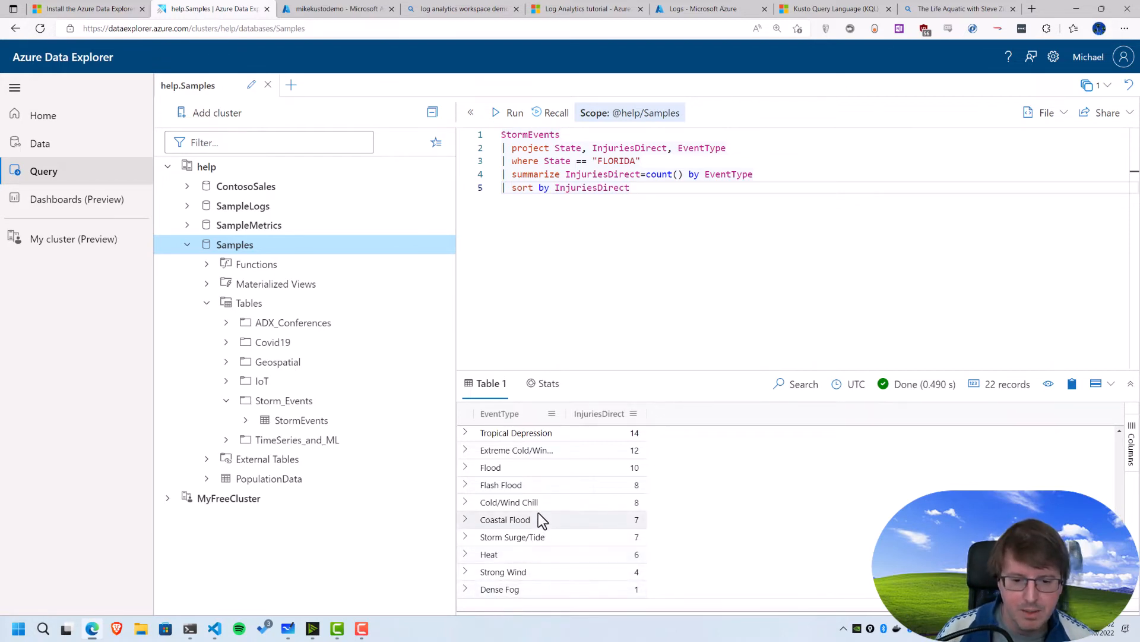
{"action": "left_click", "coordinate": [466, 502]}
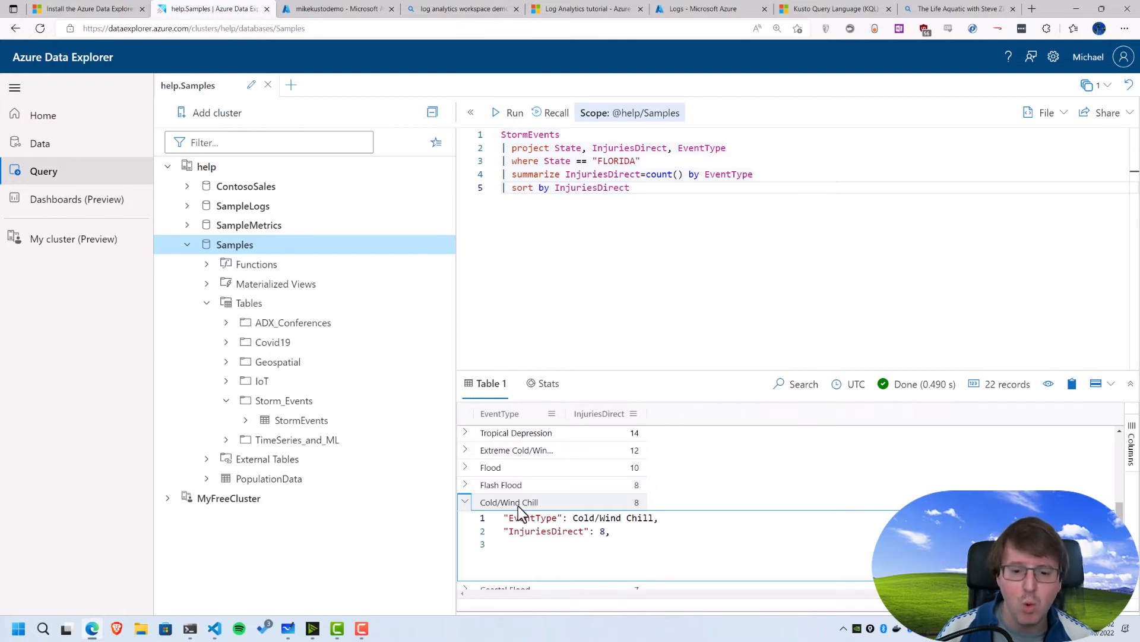
{"action": "left_click", "coordinate": [465, 450]}
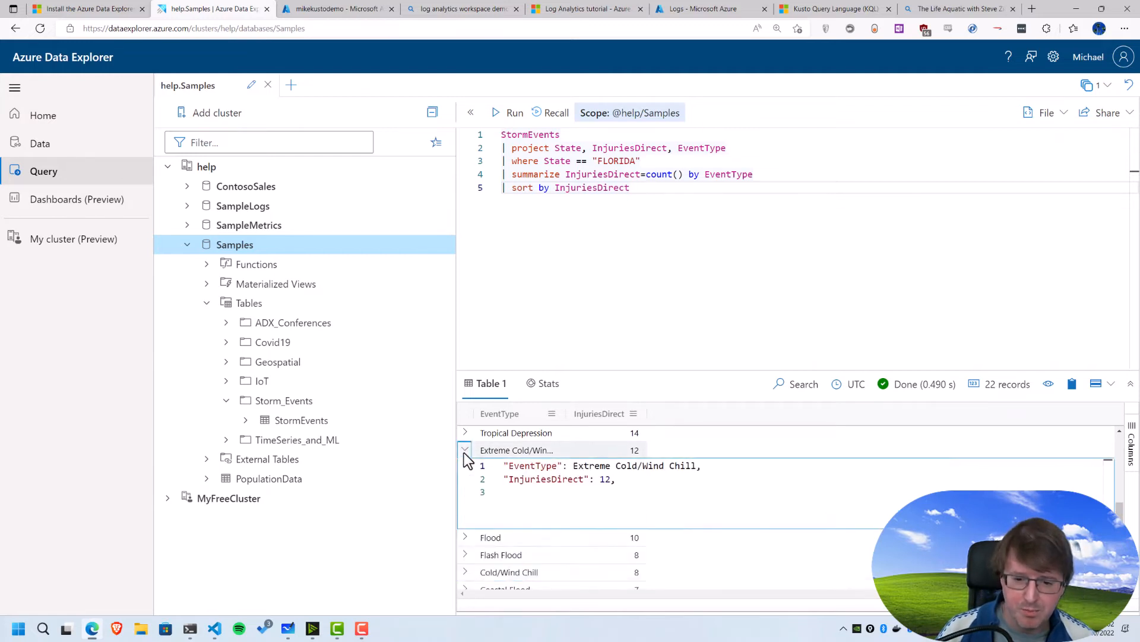
{"action": "left_click", "coordinate": [466, 450]}
{"action": "left_click", "coordinate": [470, 450]}
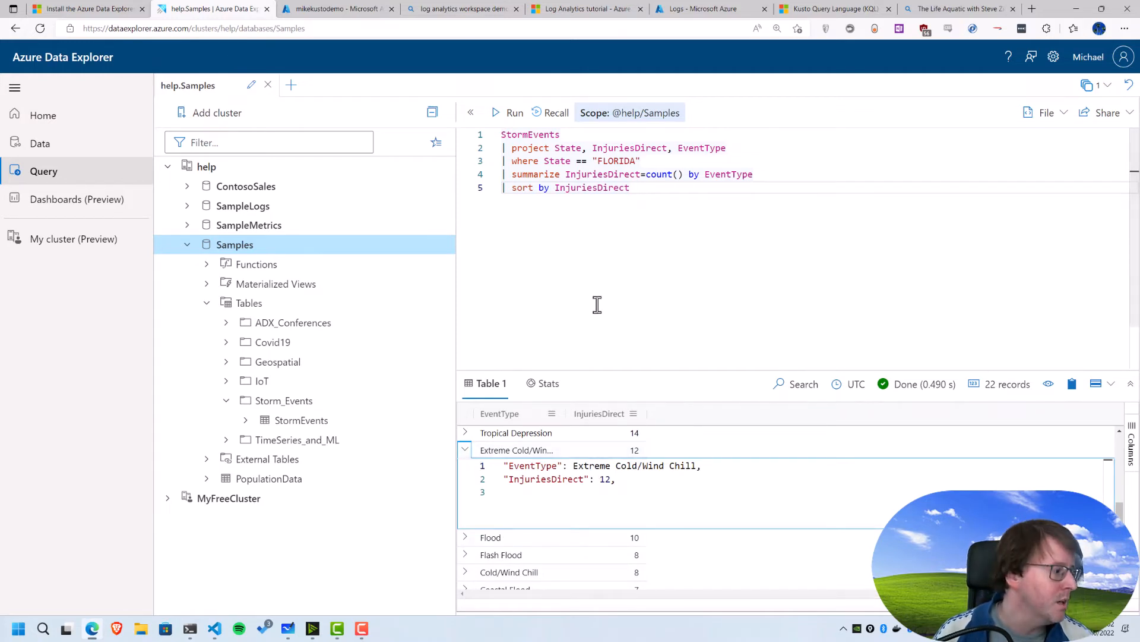
{"action": "left_click", "coordinate": [465, 450]}
Add the line "| top 5" below the sort line and try to run the query.
{"action": "left_click", "coordinate": [689, 204]}
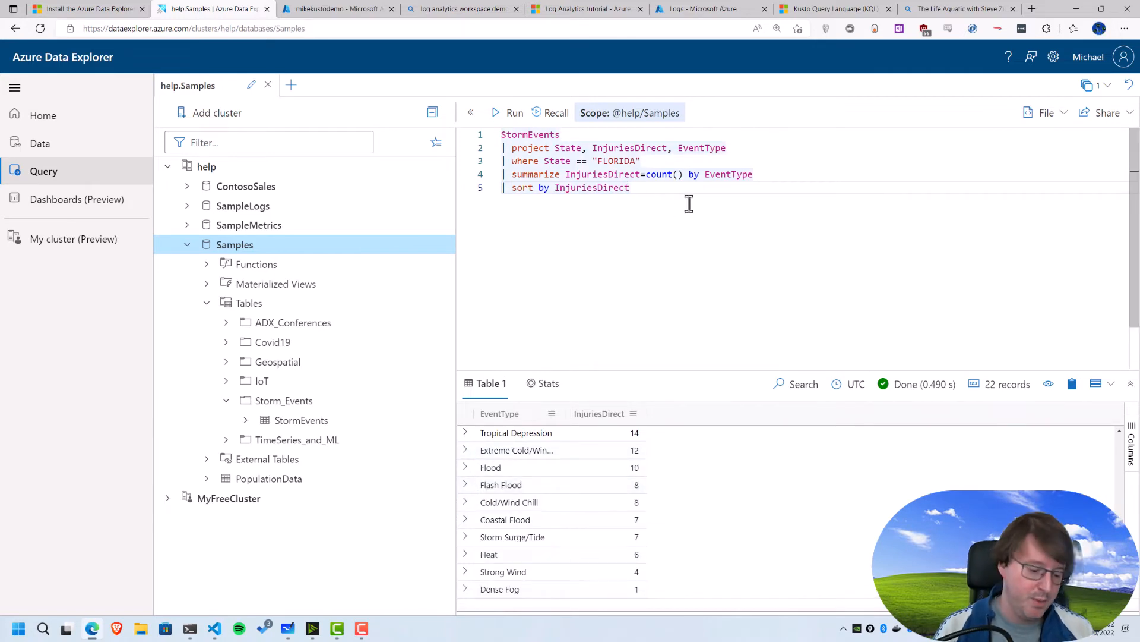
{"action": "key", "text": "Return"}
{"action": "type", "text": "|"}
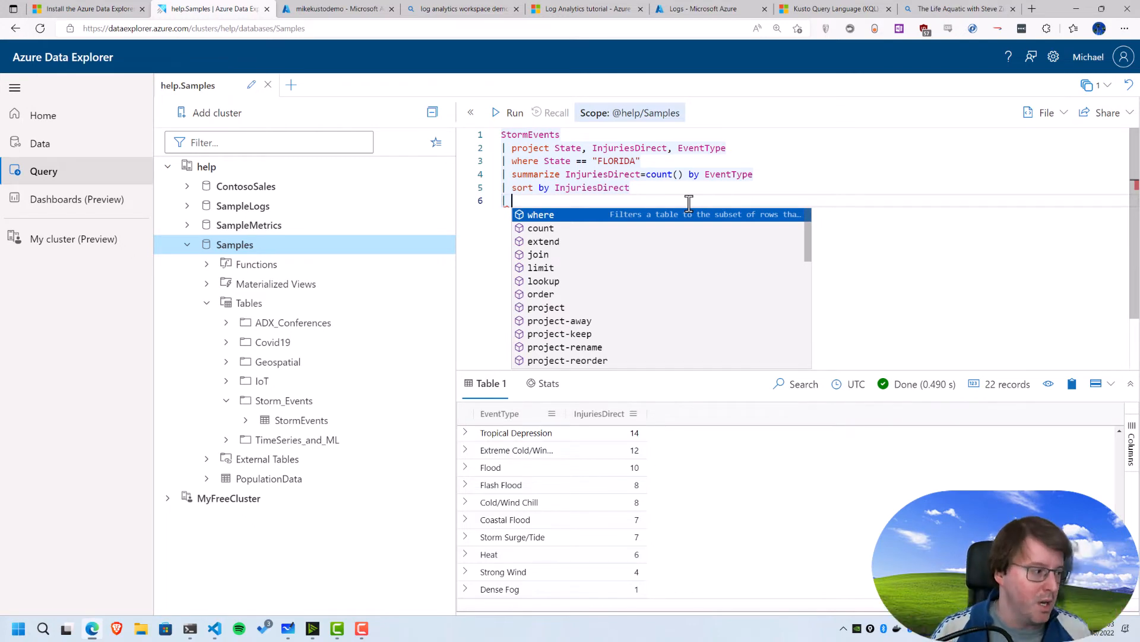
{"action": "type", "text": "c"}
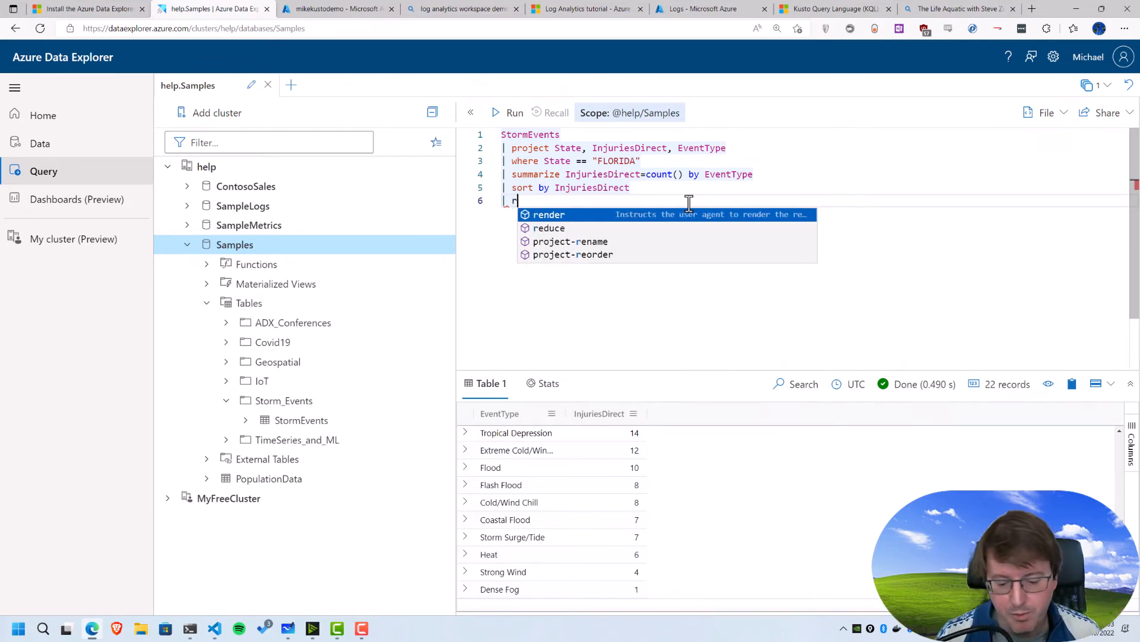
{"action": "key", "text": "BackSpace"}
{"action": "type", "text": "top"}
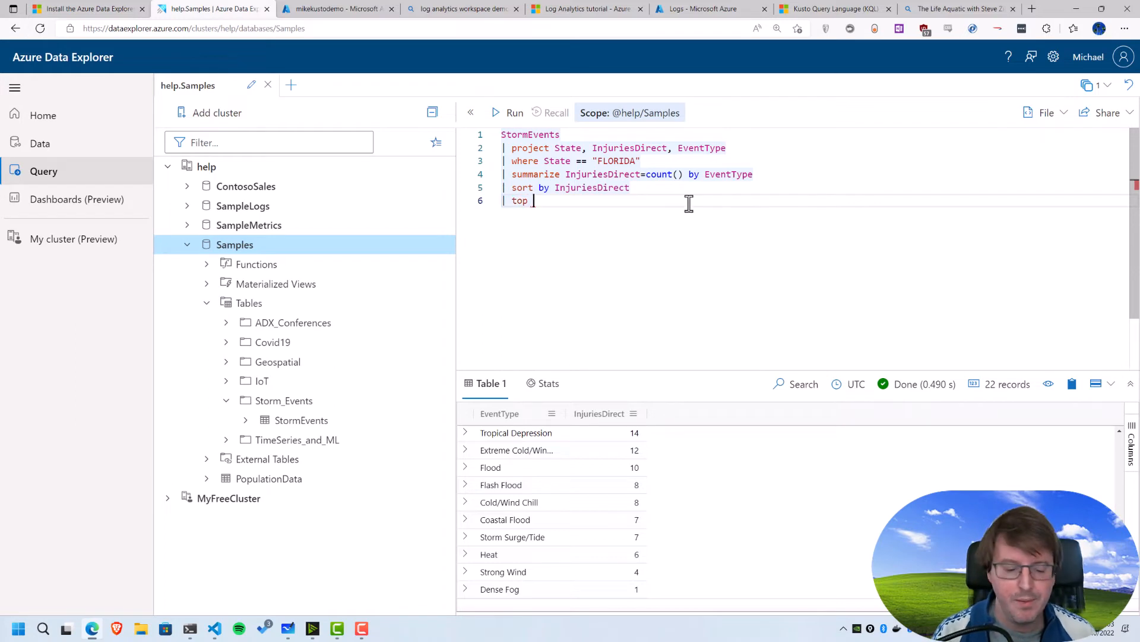
{"action": "type", "text": " 5"}
{"action": "key", "text": "Return"}
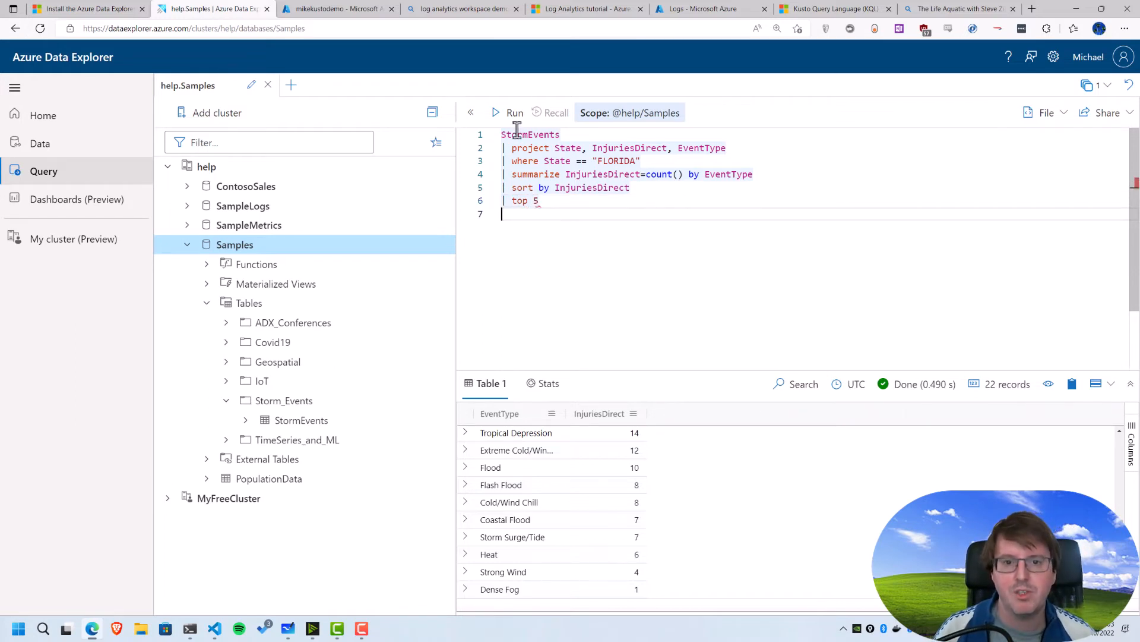
{"action": "left_click", "coordinate": [512, 113]}
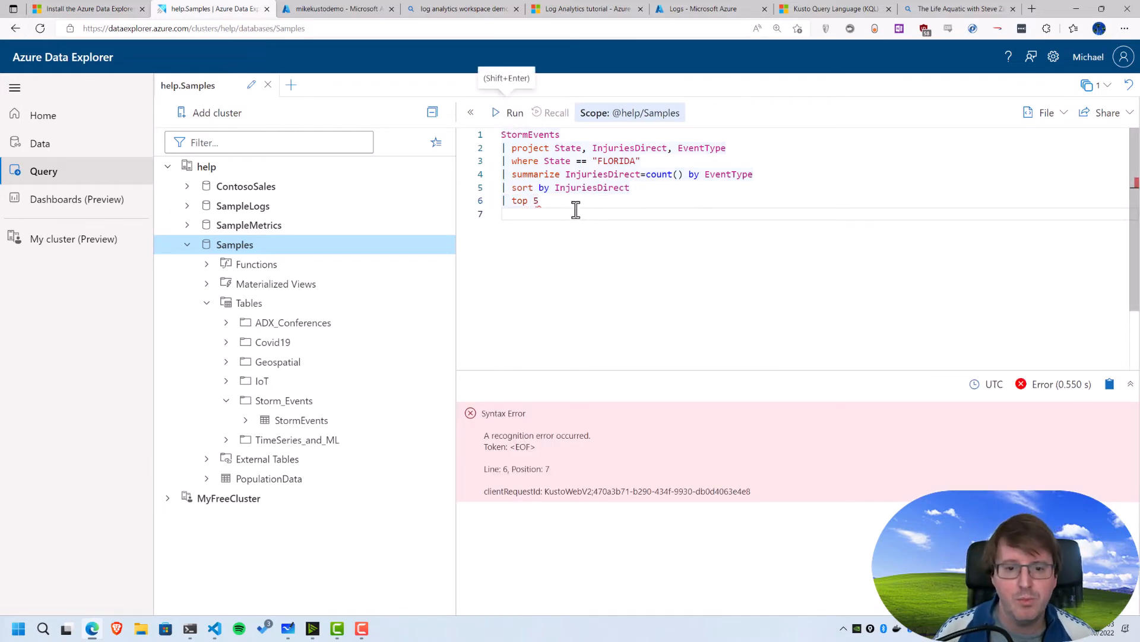
Complete the top 5 line with "by InjuriesDirect" and run the query.
{"action": "left_click", "coordinate": [541, 201]}
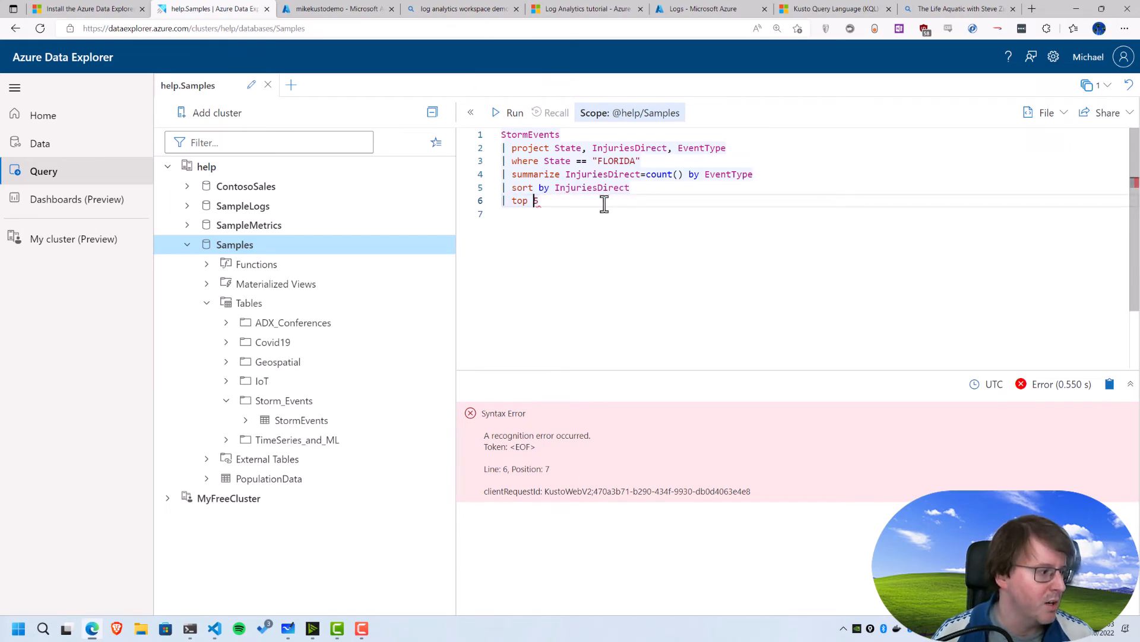
{"action": "type", "text": "by i"}
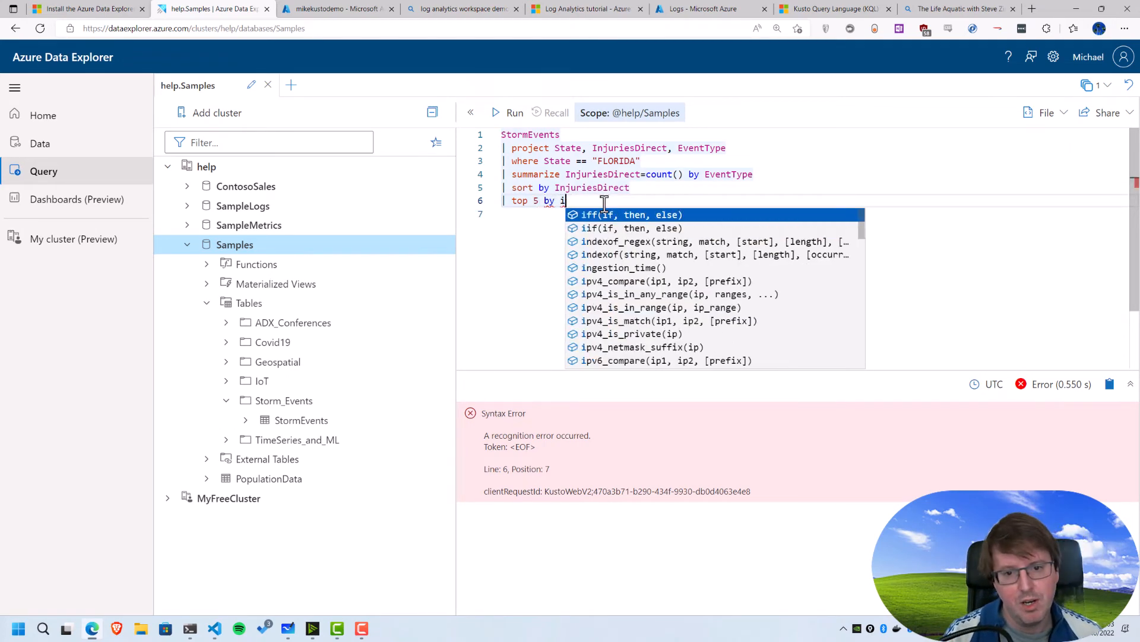
{"action": "key", "text": "BackSpace"}
{"action": "type", "text": "In"}
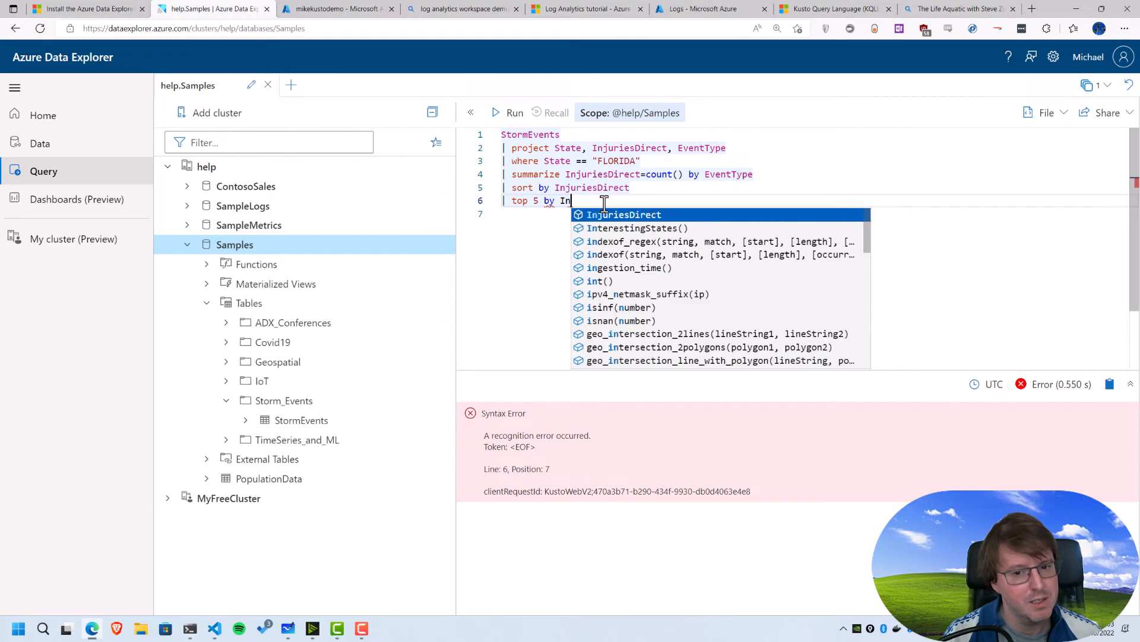
{"action": "key", "text": "Tab"}
{"action": "left_click", "coordinate": [493, 117]}
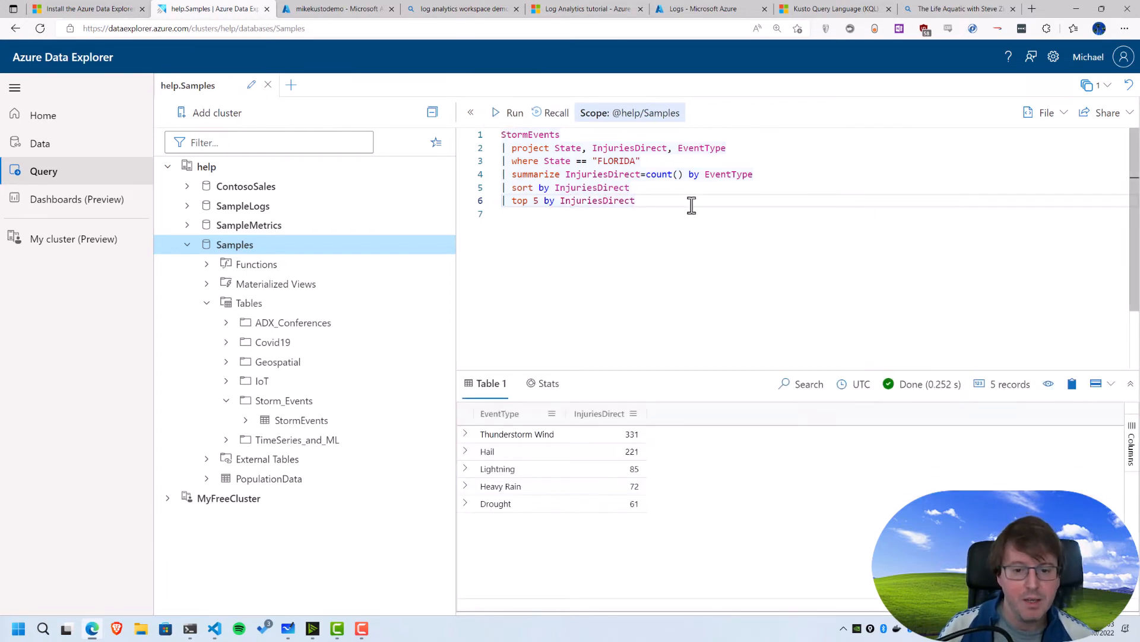
Add the line "| render barchart" below the top 5 line and run the query.
{"action": "key", "text": "Return"}
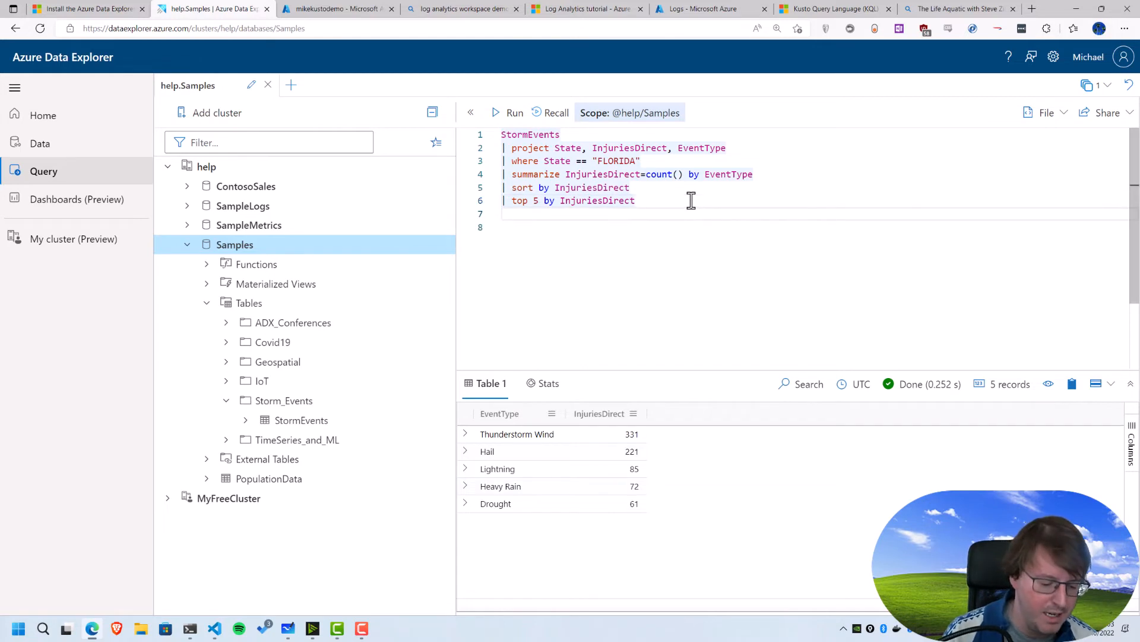
{"action": "type", "text": "| render"}
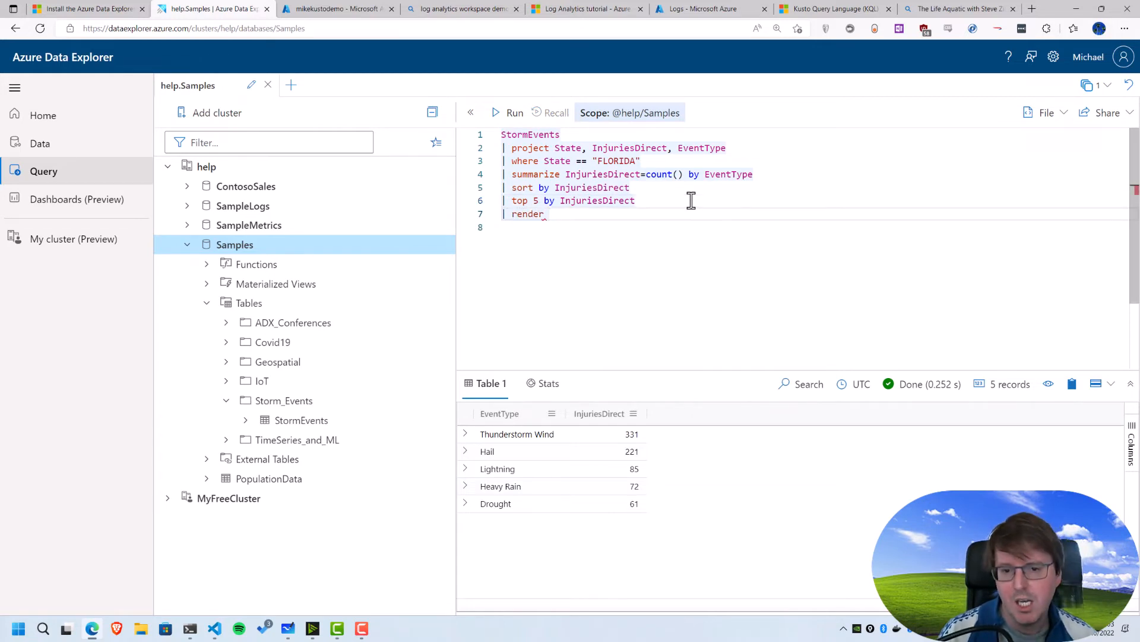
{"action": "type", "text": " piechart"}
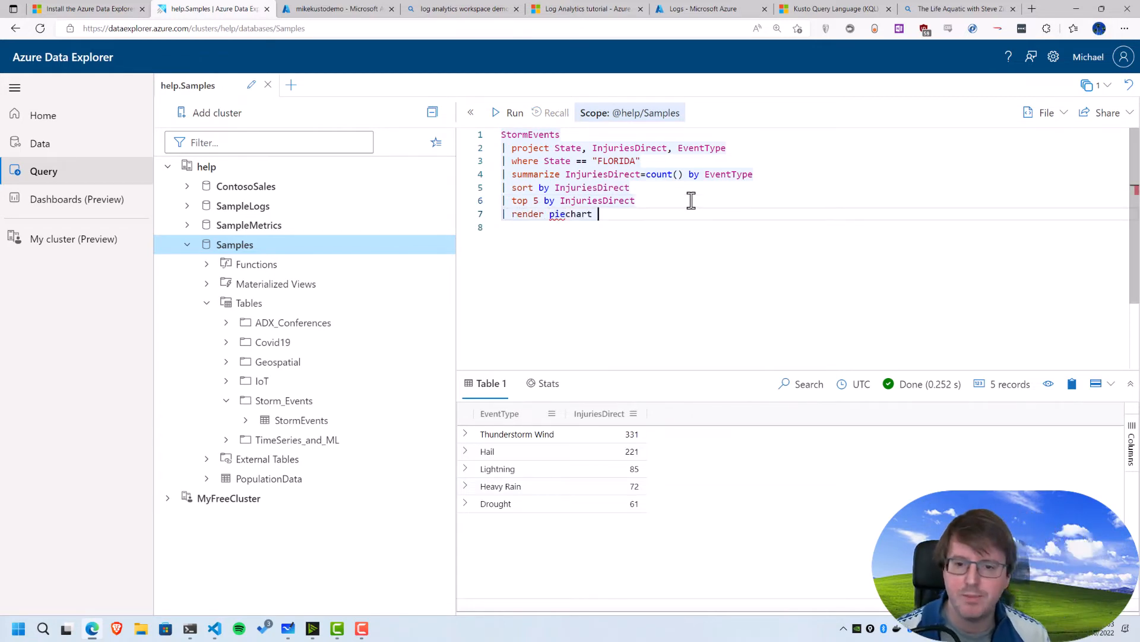
{"action": "double_click", "coordinate": [571, 215]}
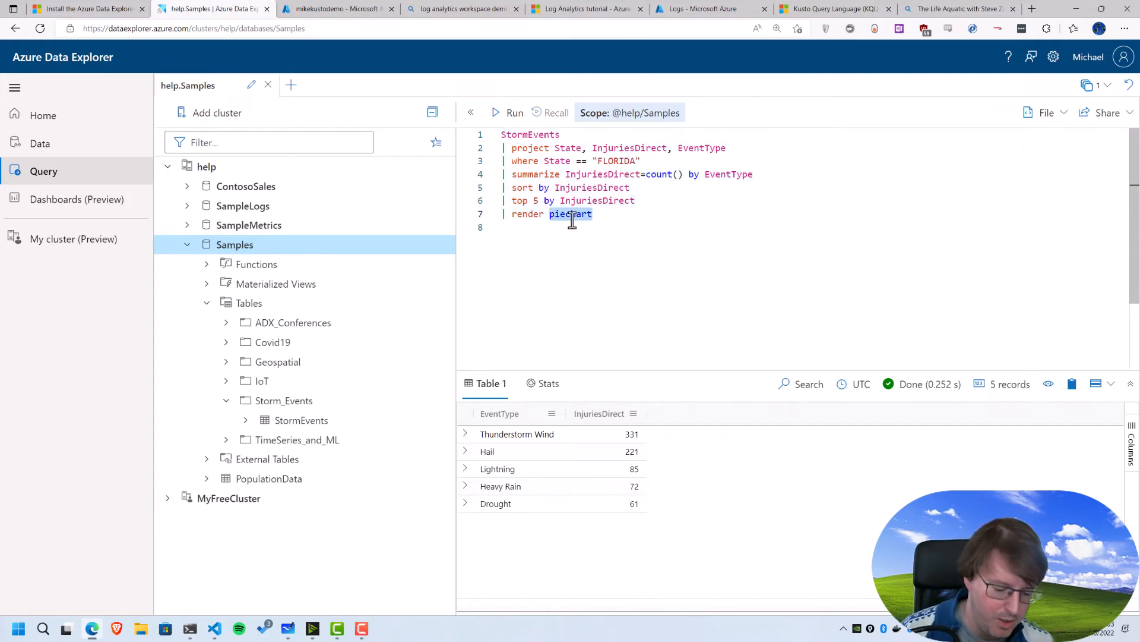
{"action": "type", "text": "barc"}
{"action": "key", "text": "Tab"}
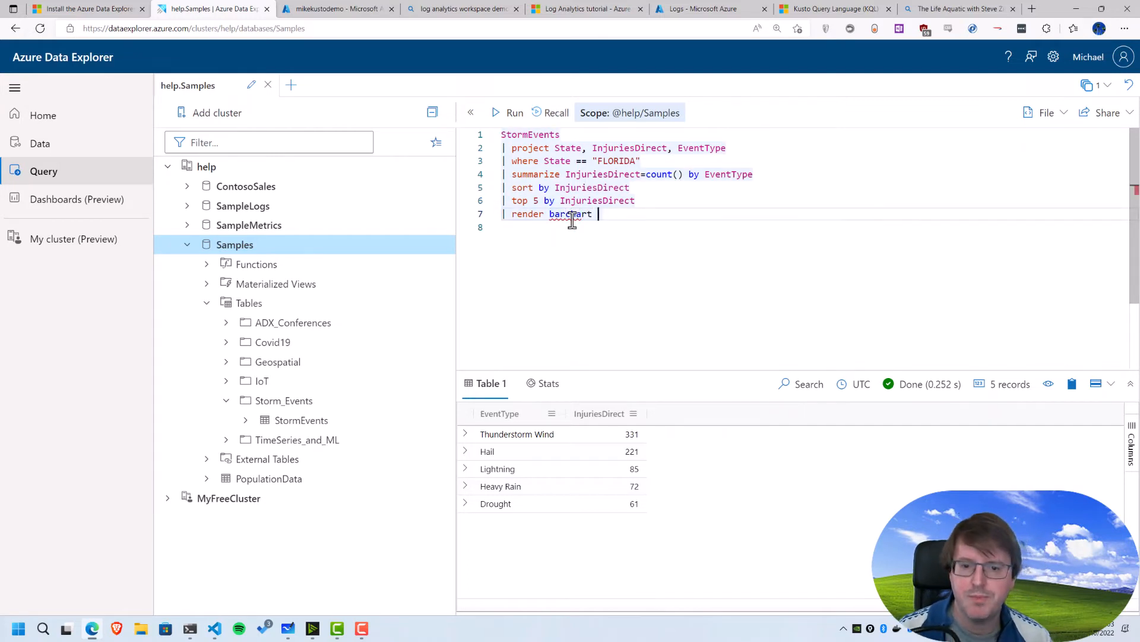
{"action": "left_click", "coordinate": [512, 112]}
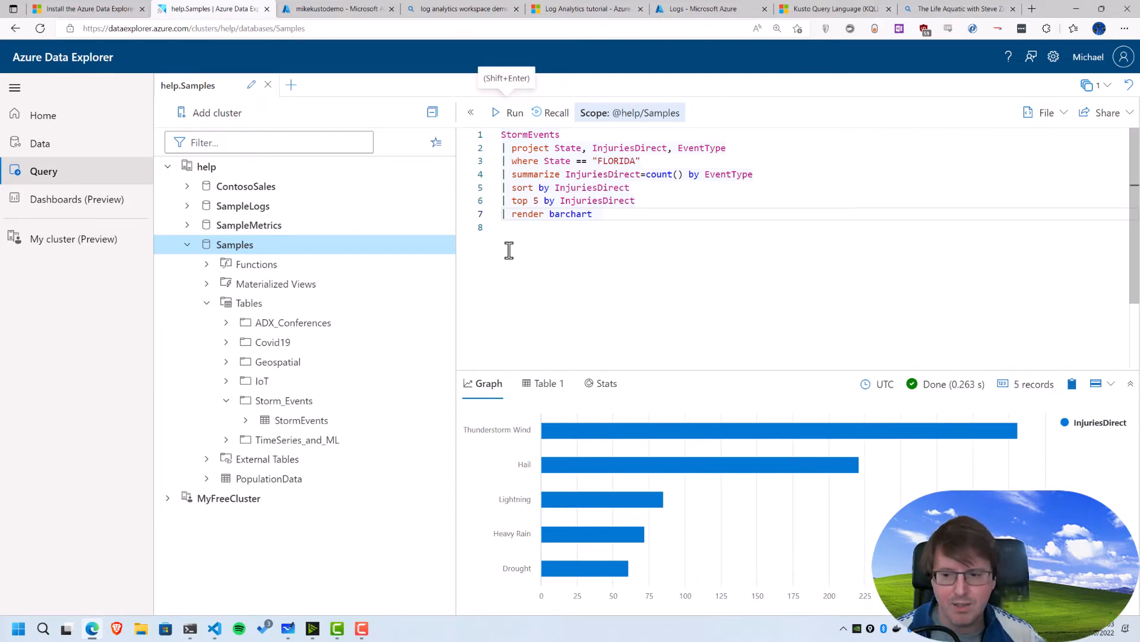
Change the render type to piechart and run the query.
{"action": "double_click", "coordinate": [580, 215]}
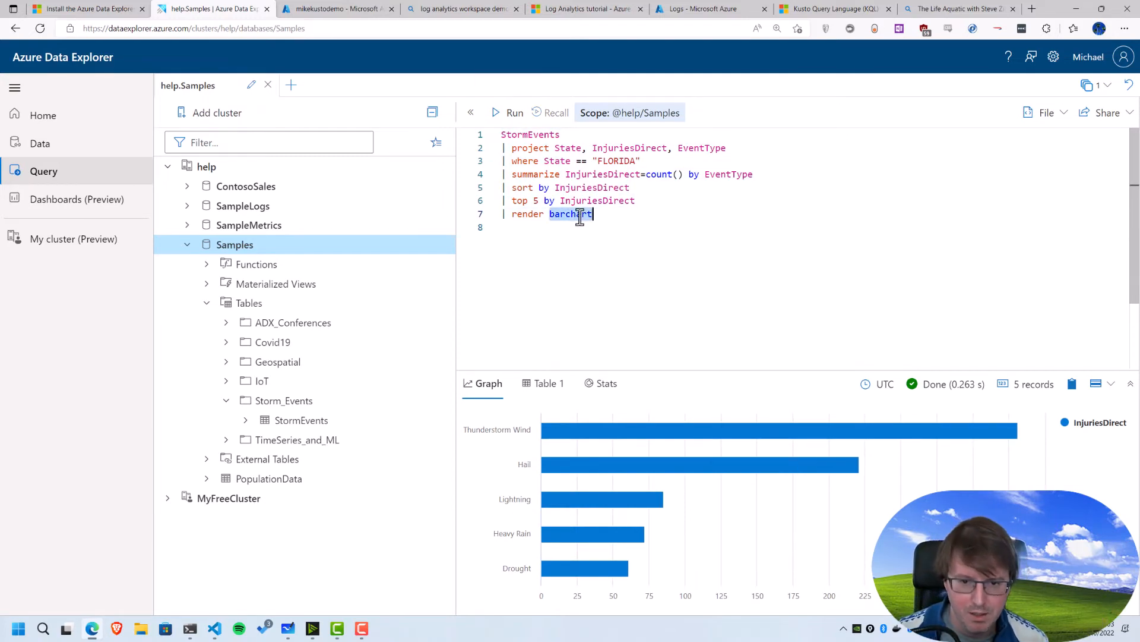
{"action": "type", "text": "piechart"}
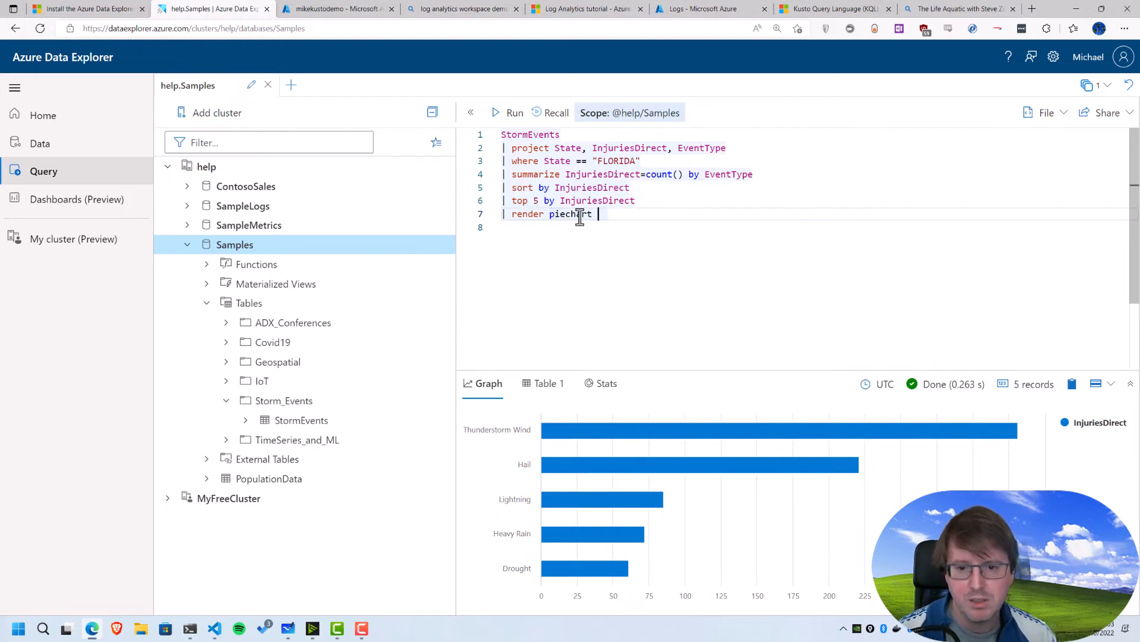
{"action": "left_click", "coordinate": [498, 117]}
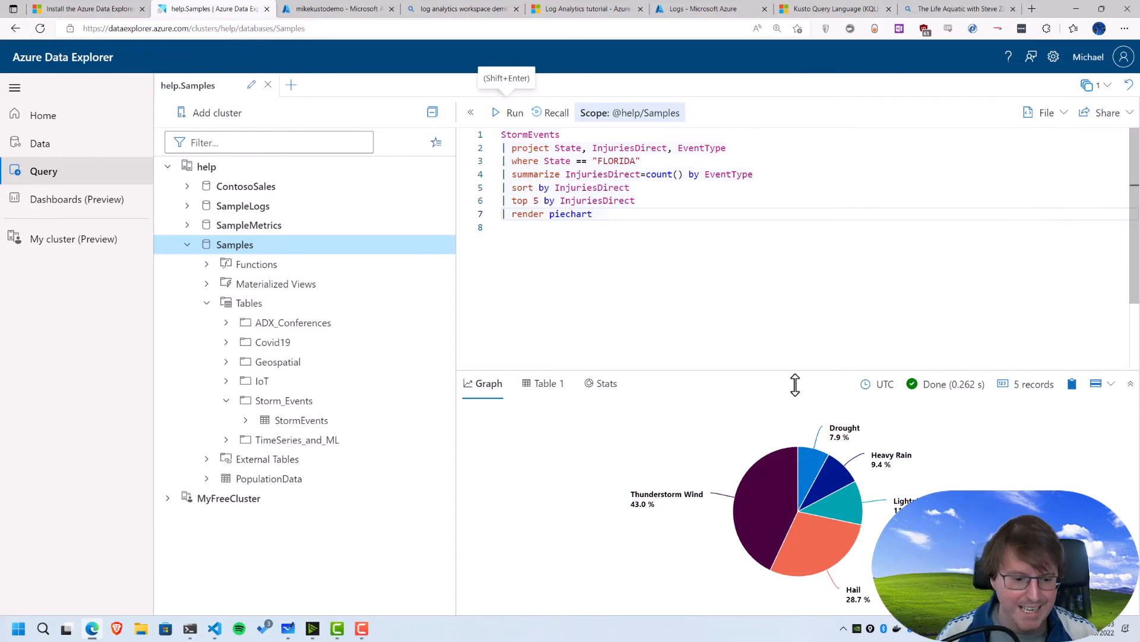
Switch to Microsoft Whiteboard and draw a dark red arrow pointing down at the circled "Log analytics workspaces" note.
{"action": "left_click", "coordinate": [288, 628]}
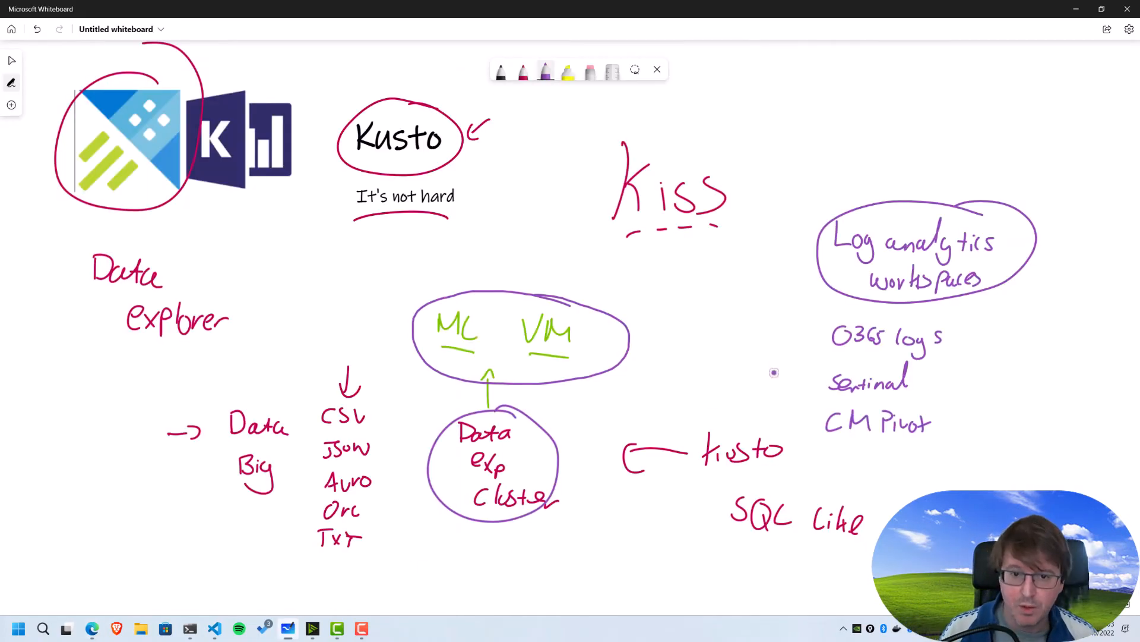
{"action": "left_click", "coordinate": [523, 72]}
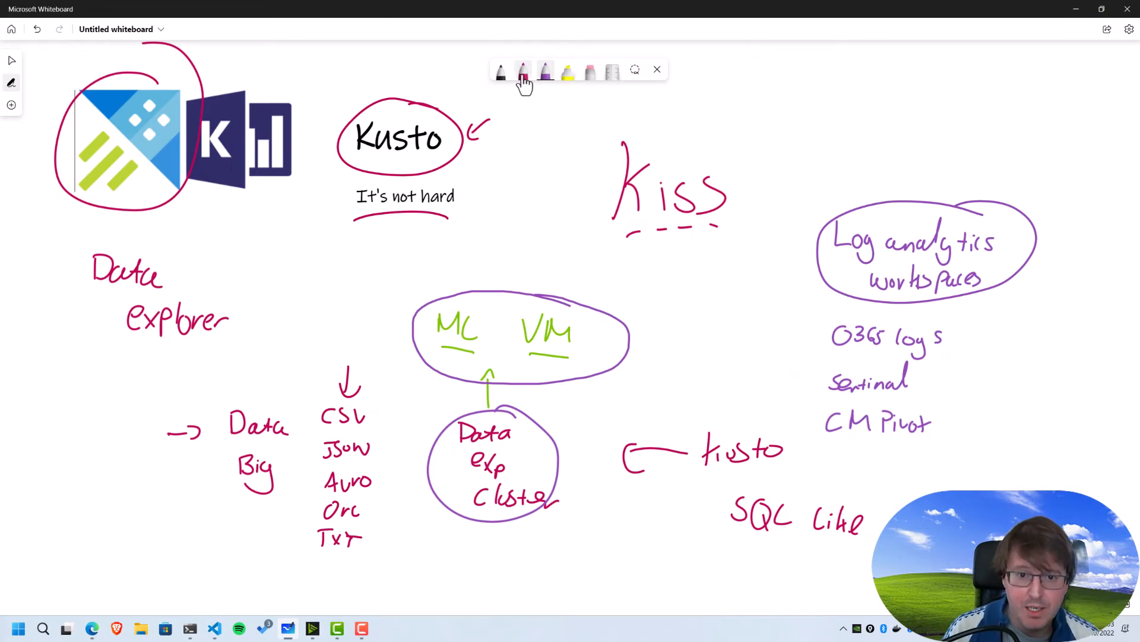
{"action": "mouse_move", "coordinate": [933, 164]}
{"action": "left_mouse_down"}
{"action": "mouse_move", "coordinate": [942, 189]}
{"action": "mouse_move", "coordinate": [962, 187]}
{"action": "left_mouse_up"}
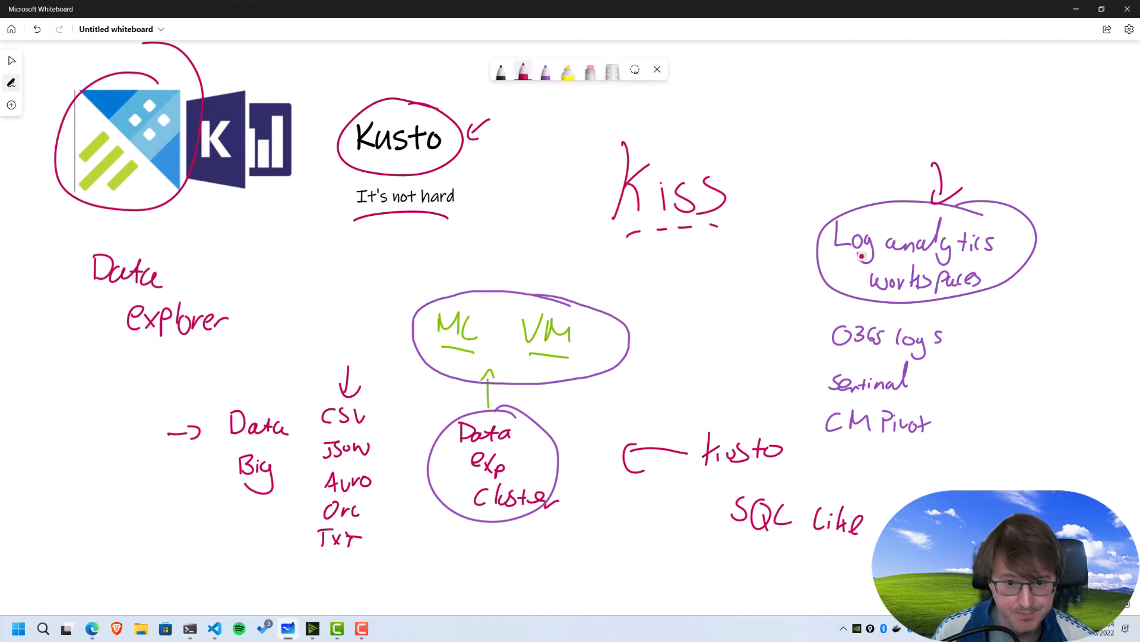
In the empty canvas area below the existing notes, write "LAW" in purple and draw a box around it.
{"action": "right_click", "coordinate": [678, 247]}
{"action": "left_click", "coordinate": [761, 398]}
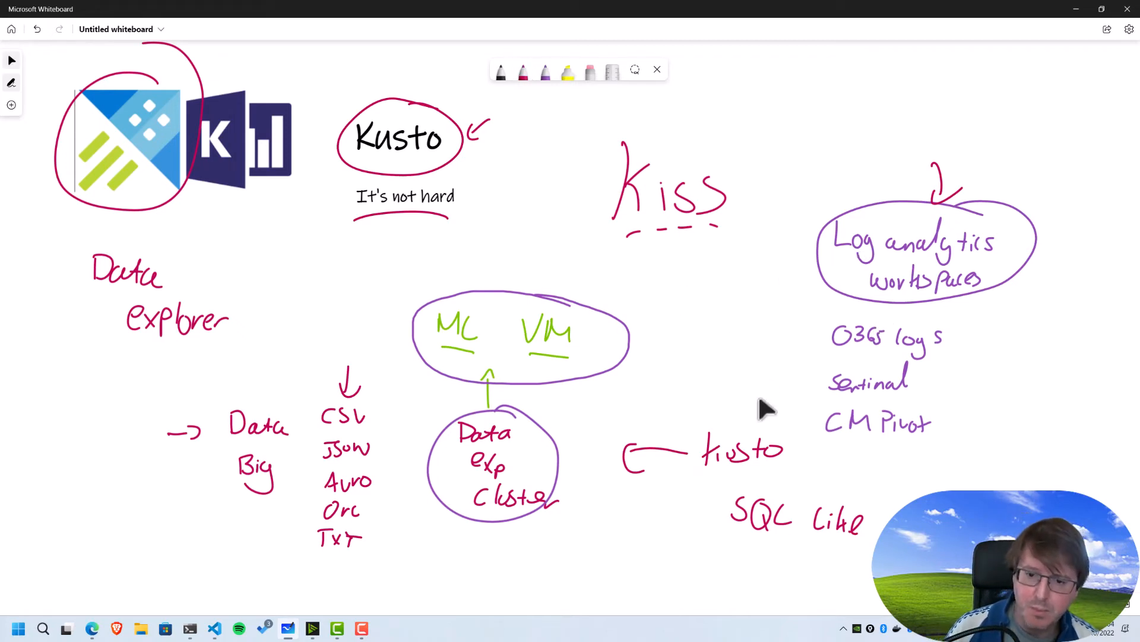
{"action": "scroll", "coordinate": [767, 389], "scroll_direction": "down", "scroll_amount": 10}
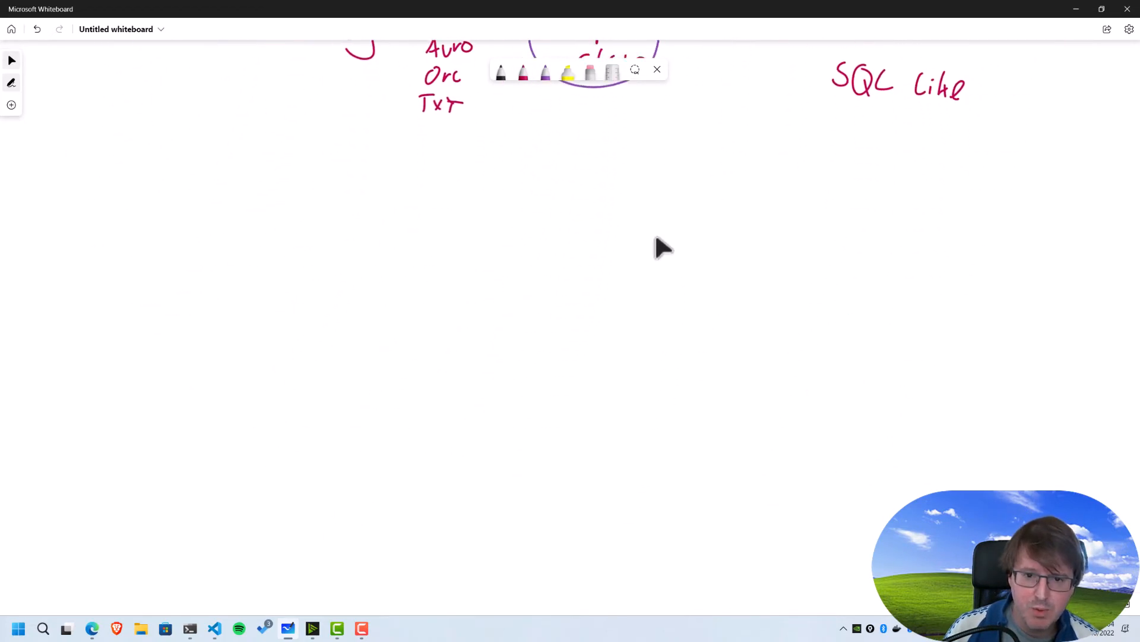
{"action": "left_click", "coordinate": [544, 73]}
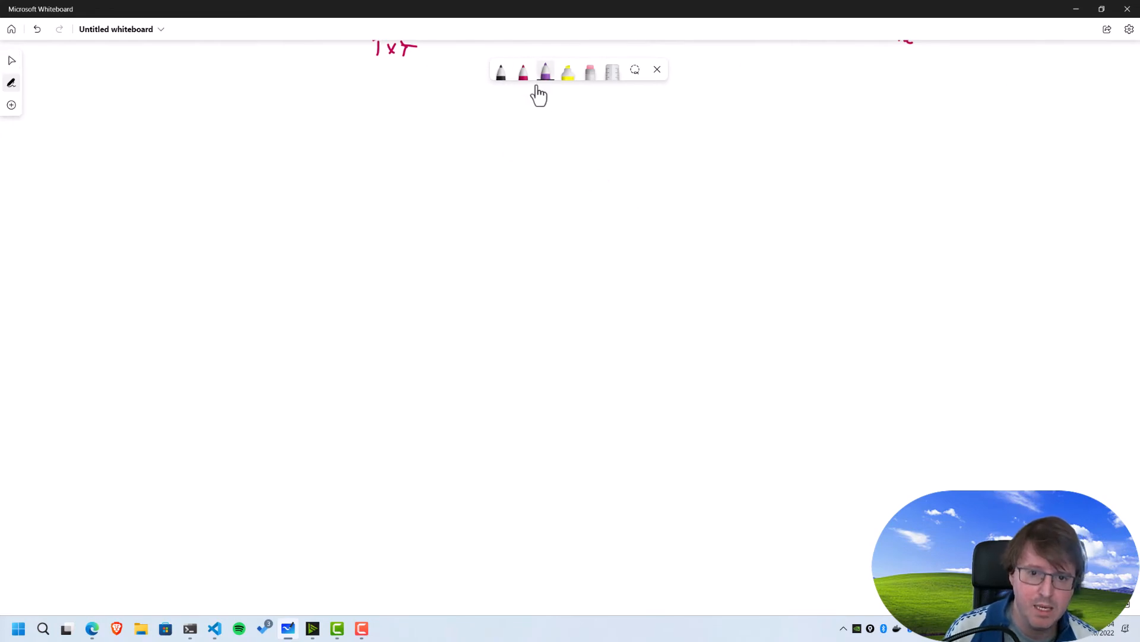
{"action": "mouse_move", "coordinate": [353, 334]}
{"action": "left_mouse_down"}
{"action": "mouse_move", "coordinate": [344, 372]}
{"action": "mouse_move", "coordinate": [369, 369]}
{"action": "left_mouse_up"}
{"action": "mouse_move", "coordinate": [377, 369]}
{"action": "left_mouse_down"}
{"action": "mouse_move", "coordinate": [388, 344]}
{"action": "mouse_move", "coordinate": [396, 372]}
{"action": "left_mouse_up"}
{"action": "left_click_drag", "start_coordinate": [385, 363], "coordinate": [435, 348]}
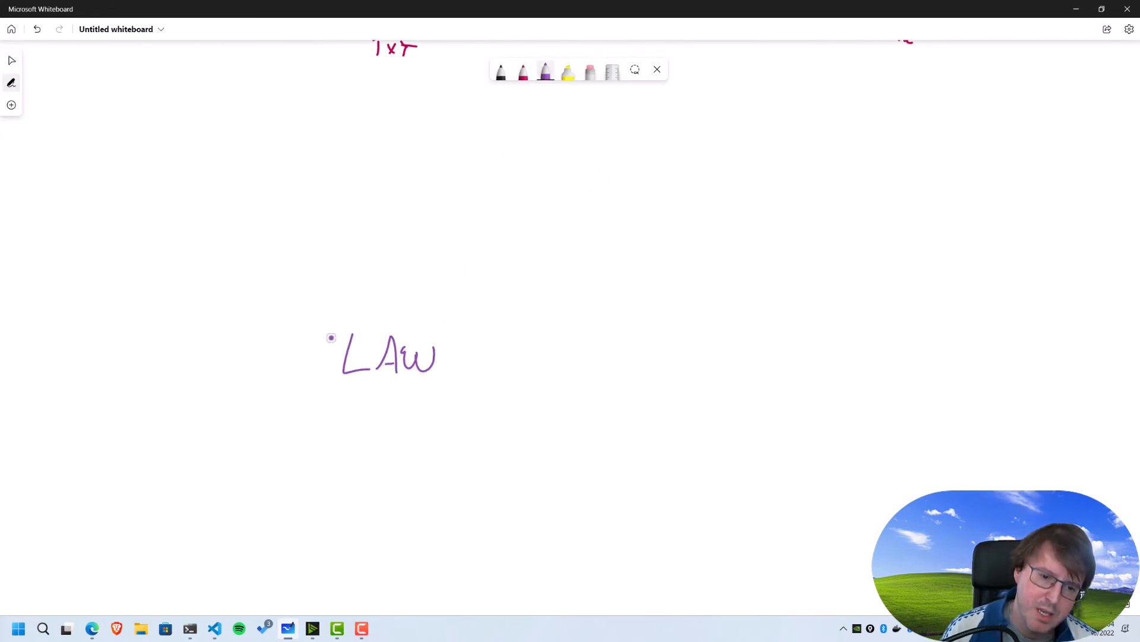
{"action": "mouse_move", "coordinate": [334, 324]}
{"action": "left_mouse_down"}
{"action": "mouse_move", "coordinate": [446, 400]}
{"action": "mouse_move", "coordinate": [348, 322]}
{"action": "mouse_move", "coordinate": [334, 324]}
{"action": "left_mouse_up"}
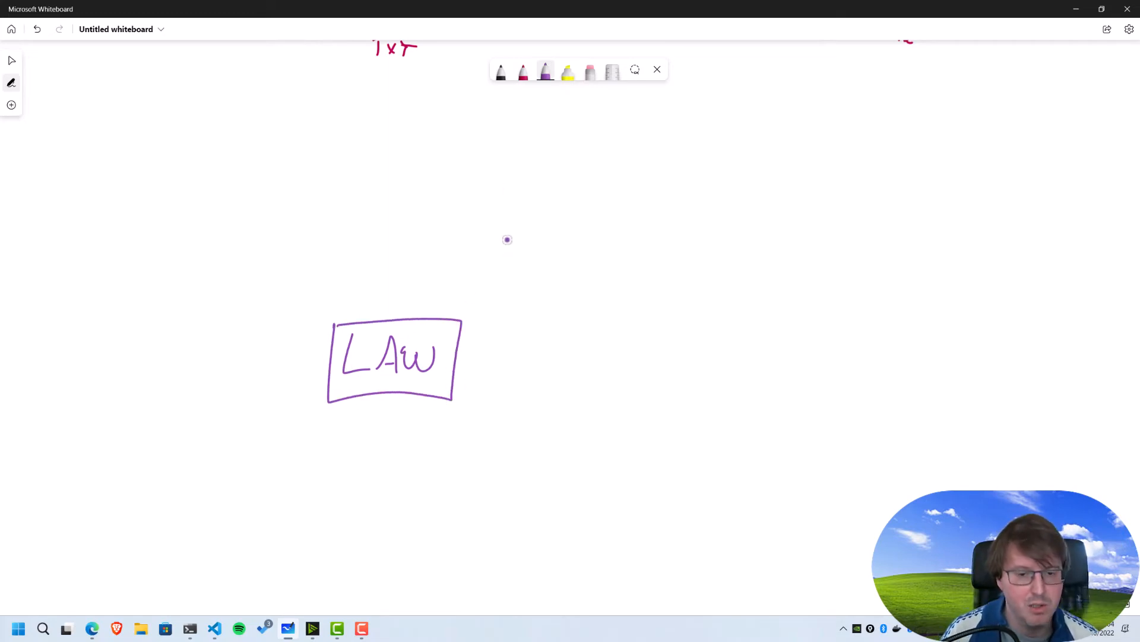
Change the black pen to blue and write "Azure AD" inside a cloud outline above and to the left of the LAW box.
{"action": "left_click", "coordinate": [508, 71]}
{"action": "left_click", "coordinate": [505, 72]}
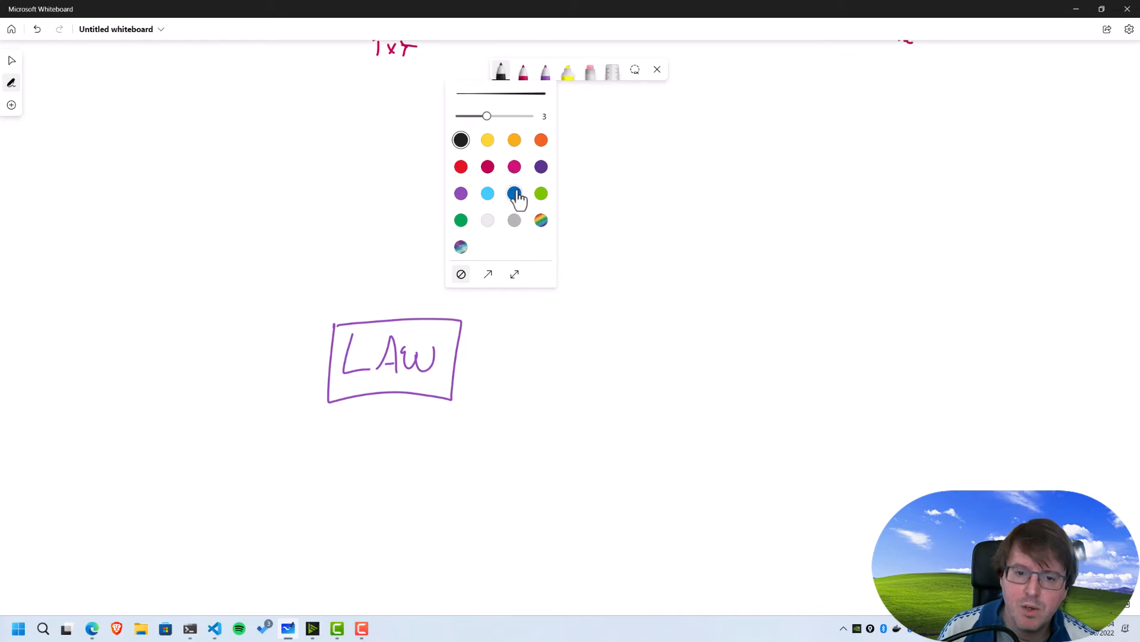
{"action": "left_click", "coordinate": [515, 194]}
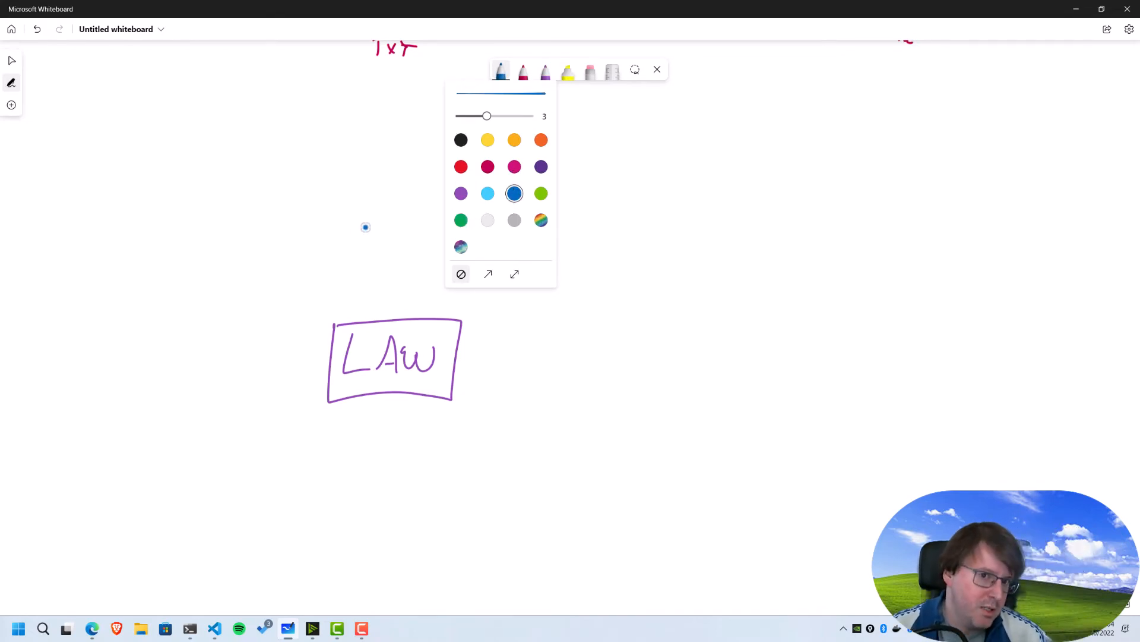
{"action": "left_click", "coordinate": [157, 232]}
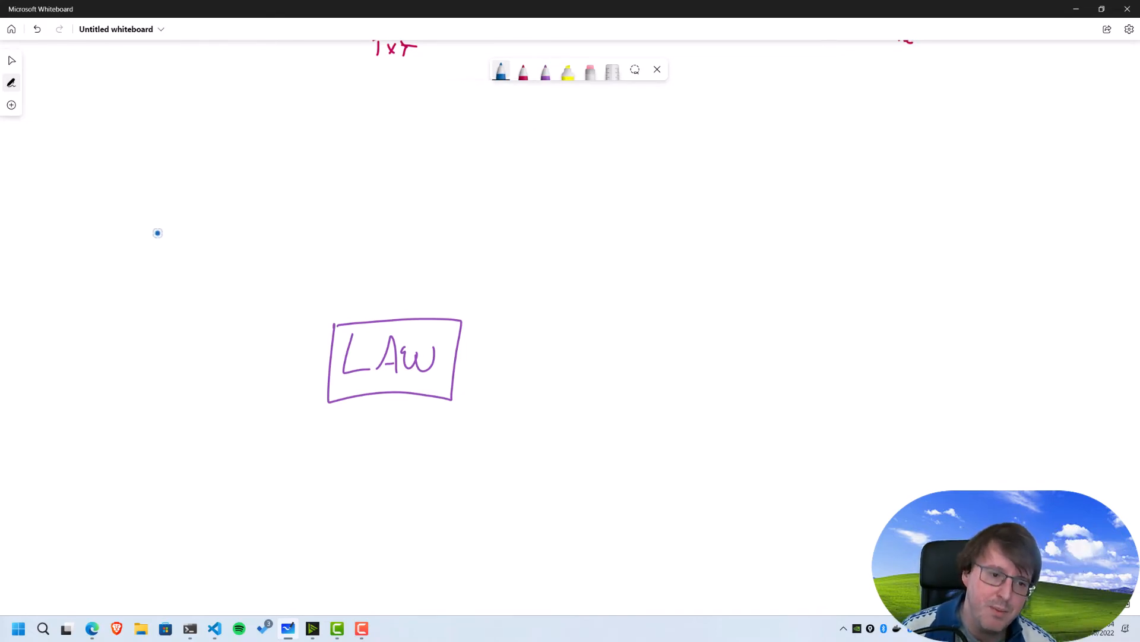
{"action": "mouse_move", "coordinate": [158, 236]}
{"action": "left_mouse_down"}
{"action": "mouse_move", "coordinate": [257, 232]}
{"action": "mouse_move", "coordinate": [262, 212]}
{"action": "mouse_move", "coordinate": [263, 232]}
{"action": "left_mouse_up"}
{"action": "left_click_drag", "start_coordinate": [244, 227], "coordinate": [254, 226]}
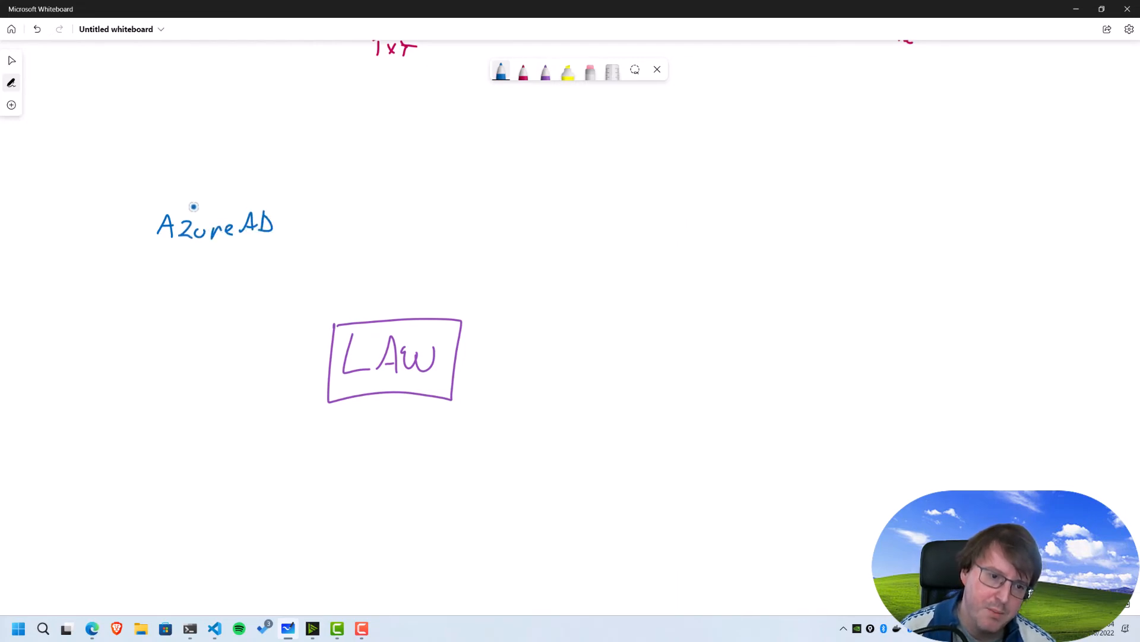
{"action": "mouse_move", "coordinate": [194, 206]}
{"action": "left_mouse_down"}
{"action": "mouse_move", "coordinate": [171, 199]}
{"action": "mouse_move", "coordinate": [163, 252]}
{"action": "mouse_move", "coordinate": [260, 245]}
{"action": "mouse_move", "coordinate": [286, 217]}
{"action": "mouse_move", "coordinate": [202, 200]}
{"action": "left_mouse_up"}
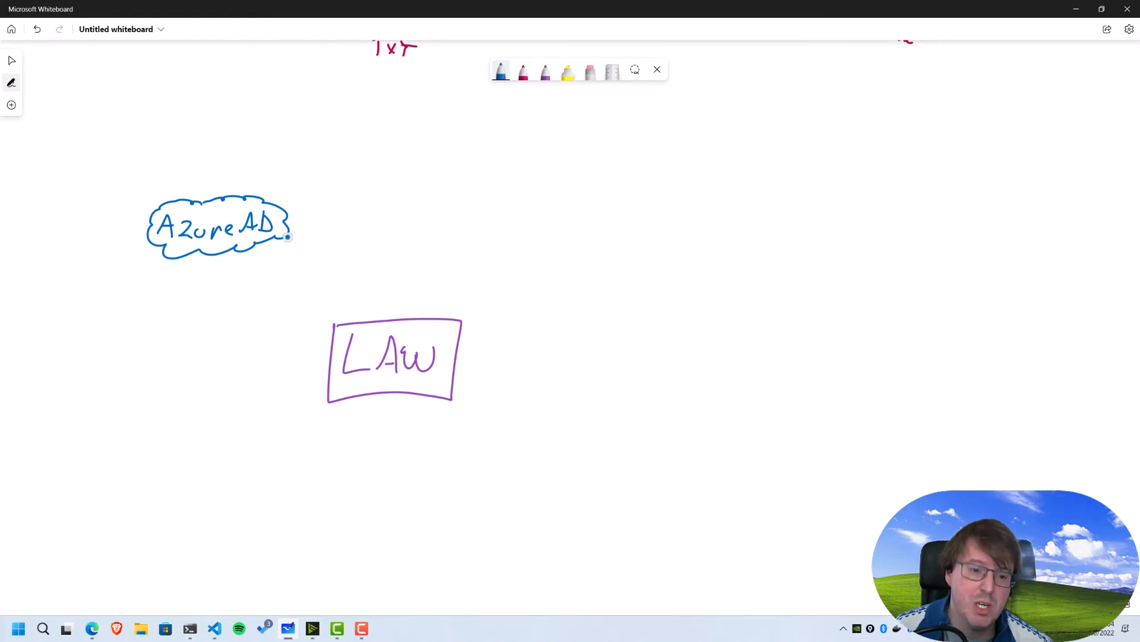
Draw a blue arrow from the Azure AD cloud to the LAW box and add an "Azure Audit" cloud with its own arrow.
{"action": "mouse_move", "coordinate": [287, 237]}
{"action": "left_mouse_down"}
{"action": "mouse_move", "coordinate": [356, 327]}
{"action": "mouse_move", "coordinate": [369, 318]}
{"action": "left_mouse_up"}
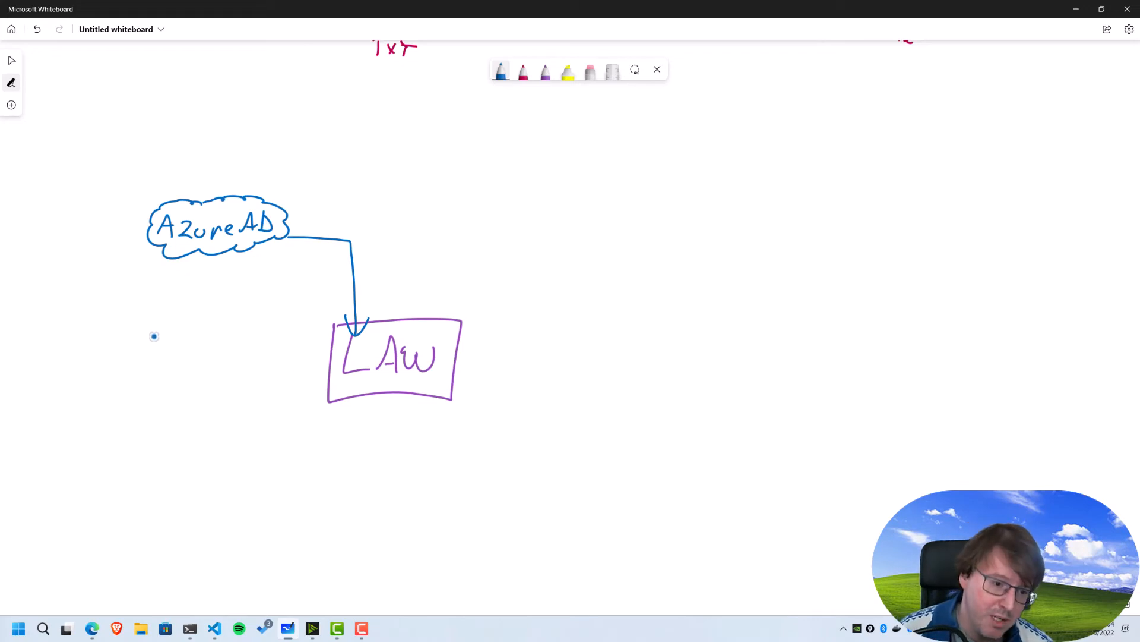
{"action": "mouse_move", "coordinate": [145, 331]}
{"action": "left_mouse_down"}
{"action": "mouse_move", "coordinate": [156, 344]}
{"action": "mouse_move", "coordinate": [186, 335]}
{"action": "mouse_move", "coordinate": [174, 356]}
{"action": "mouse_move", "coordinate": [211, 353]}
{"action": "mouse_move", "coordinate": [161, 318]}
{"action": "mouse_move", "coordinate": [153, 358]}
{"action": "mouse_move", "coordinate": [221, 362]}
{"action": "mouse_move", "coordinate": [202, 325]}
{"action": "left_mouse_up"}
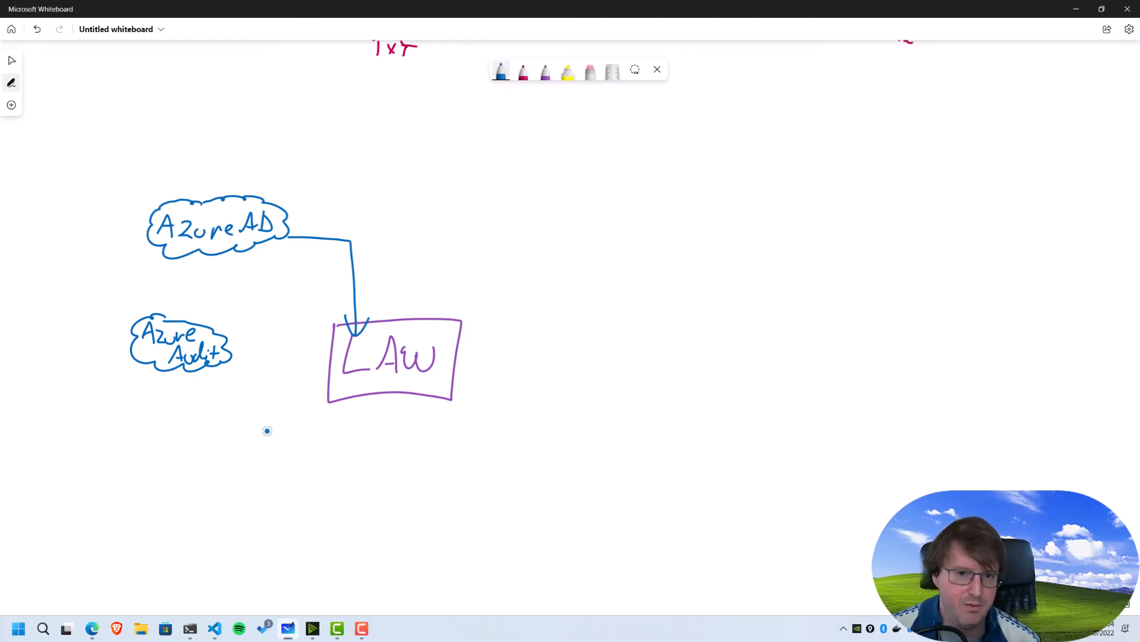
{"action": "left_click_drag", "start_coordinate": [235, 351], "coordinate": [332, 355]}
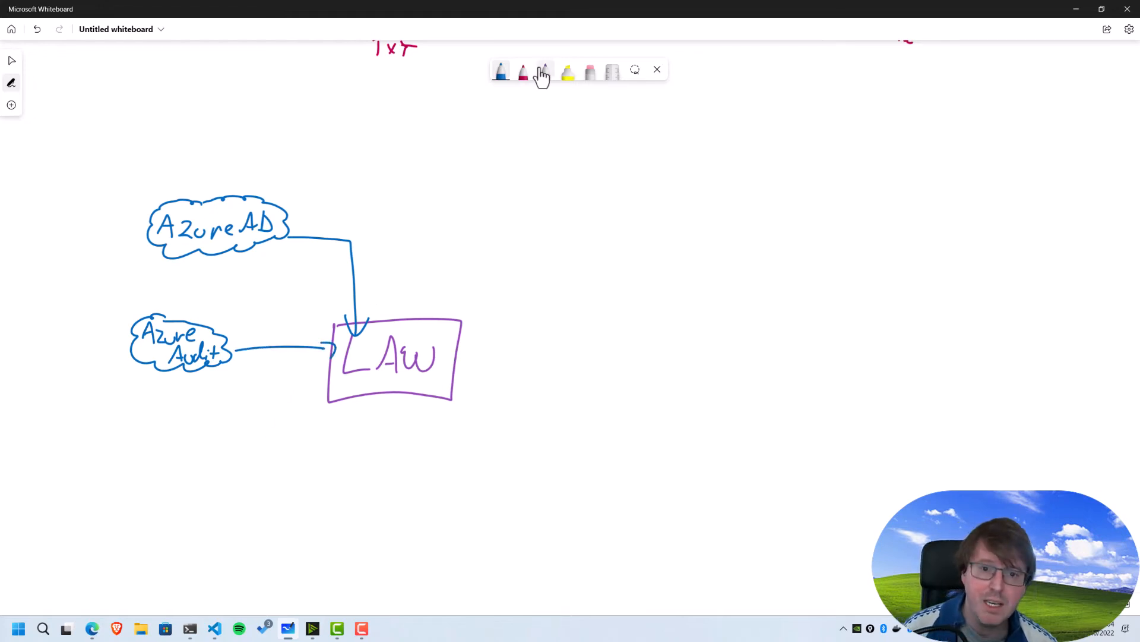
Draw two black boxes labelled "VM" below the Azure Audit cloud and write "Linux" and "Win" inside them in purple.
{"action": "left_click", "coordinate": [502, 72]}
{"action": "left_click", "coordinate": [504, 74]}
{"action": "left_click", "coordinate": [504, 74]}
{"action": "left_click", "coordinate": [461, 139]}
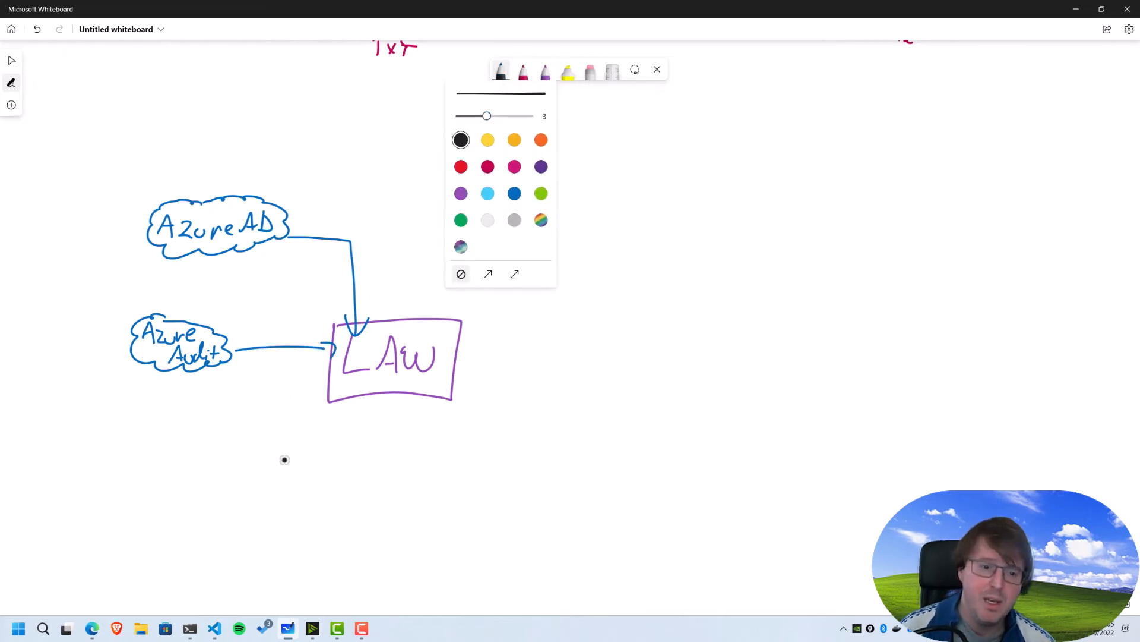
{"action": "mouse_move", "coordinate": [157, 423]}
{"action": "left_mouse_down"}
{"action": "mouse_move", "coordinate": [148, 474]}
{"action": "mouse_move", "coordinate": [226, 437]}
{"action": "mouse_move", "coordinate": [165, 408]}
{"action": "mouse_move", "coordinate": [189, 395]}
{"action": "mouse_move", "coordinate": [209, 403]}
{"action": "mouse_move", "coordinate": [273, 483]}
{"action": "mouse_move", "coordinate": [260, 408]}
{"action": "mouse_move", "coordinate": [269, 391]}
{"action": "mouse_move", "coordinate": [285, 403]}
{"action": "left_mouse_up"}
{"action": "left_click", "coordinate": [546, 72]}
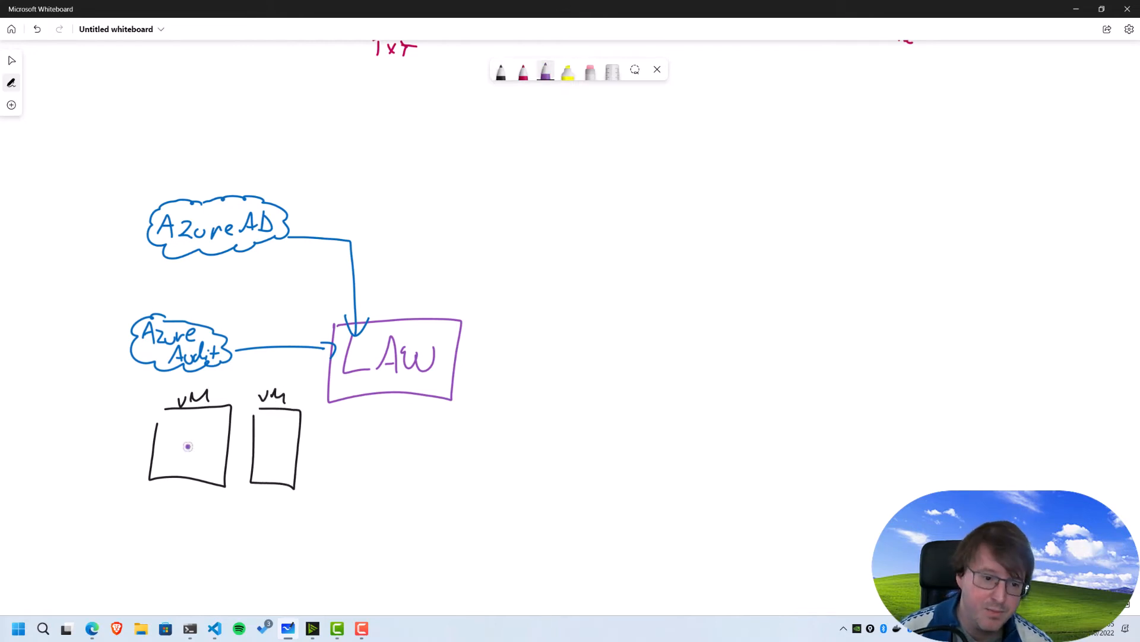
{"action": "left_click_drag", "start_coordinate": [169, 424], "coordinate": [180, 438]}
{"action": "left_click_drag", "start_coordinate": [176, 433], "coordinate": [286, 438]}
Draw dark red arrows from the Win and Linux VM boxes to the LAW box.
{"action": "left_click", "coordinate": [523, 72]}
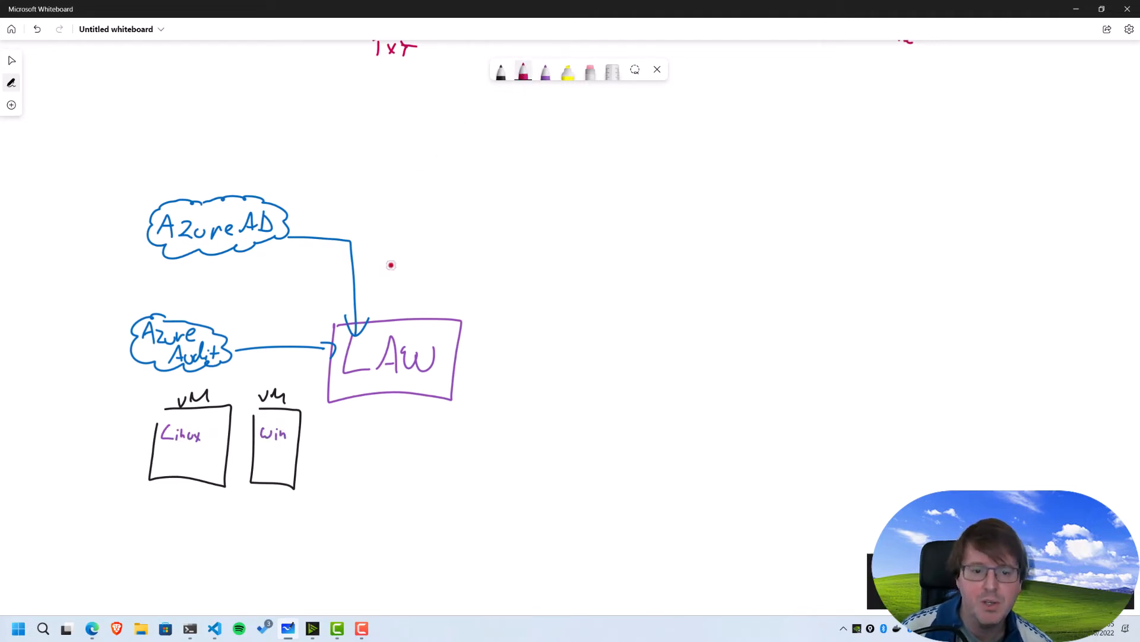
{"action": "mouse_move", "coordinate": [291, 423]}
{"action": "left_mouse_down"}
{"action": "mouse_move", "coordinate": [297, 390]}
{"action": "mouse_move", "coordinate": [328, 392]}
{"action": "left_mouse_up"}
{"action": "mouse_move", "coordinate": [226, 414]}
{"action": "left_mouse_down"}
{"action": "mouse_move", "coordinate": [282, 375]}
{"action": "mouse_move", "coordinate": [331, 370]}
{"action": "mouse_move", "coordinate": [324, 378]}
{"action": "left_mouse_up"}
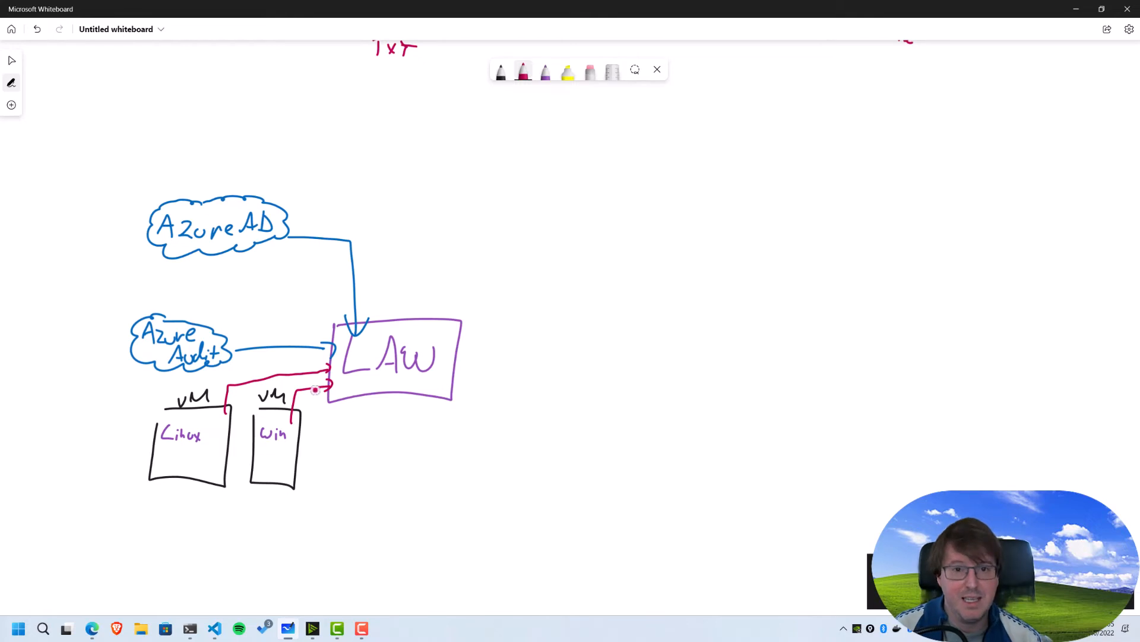
Change the purple pen to orange and write "SYSLOG" in the Linux box and "EVENT LOG" in the Win box.
{"action": "left_click", "coordinate": [545, 73]}
{"action": "left_click", "coordinate": [545, 73]}
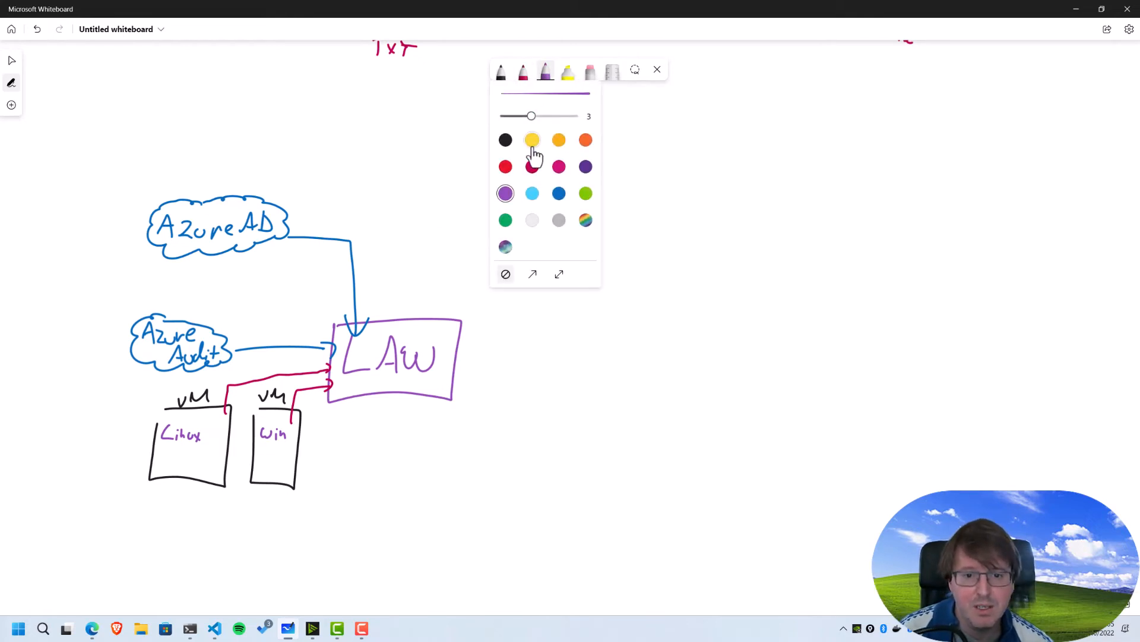
{"action": "left_click", "coordinate": [585, 142]}
{"action": "mouse_move", "coordinate": [166, 453]}
{"action": "left_mouse_down"}
{"action": "mouse_move", "coordinate": [159, 465]}
{"action": "mouse_move", "coordinate": [179, 454]}
{"action": "left_mouse_up"}
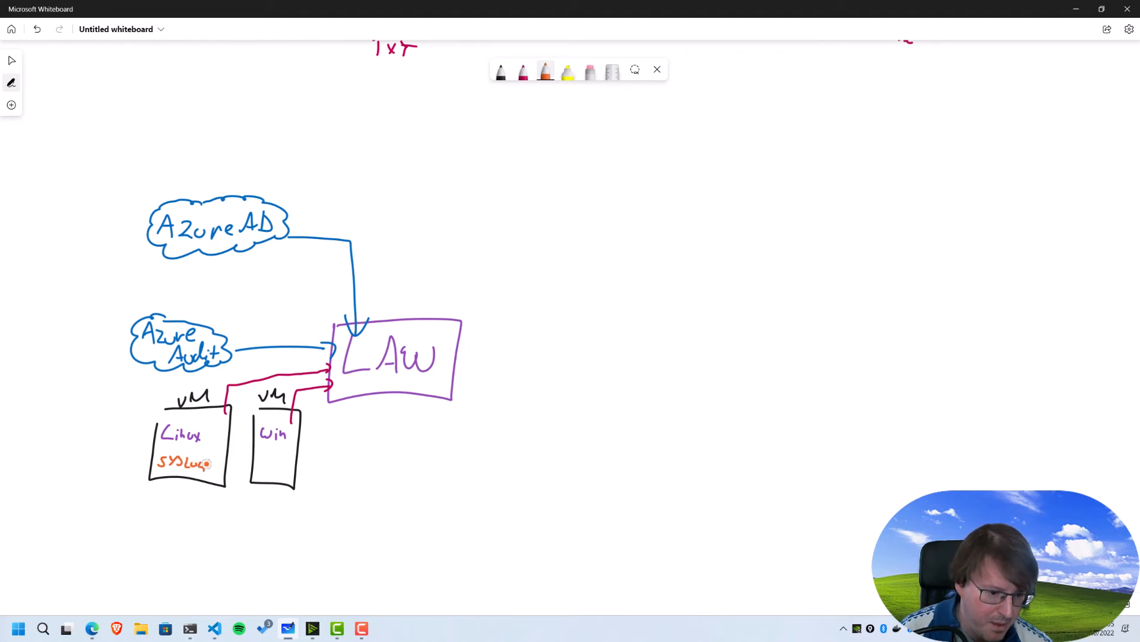
{"action": "left_click_drag", "start_coordinate": [262, 460], "coordinate": [269, 458]}
{"action": "left_click_drag", "start_coordinate": [261, 463], "coordinate": [283, 482]}
{"action": "left_click_drag", "start_coordinate": [286, 475], "coordinate": [297, 483]}
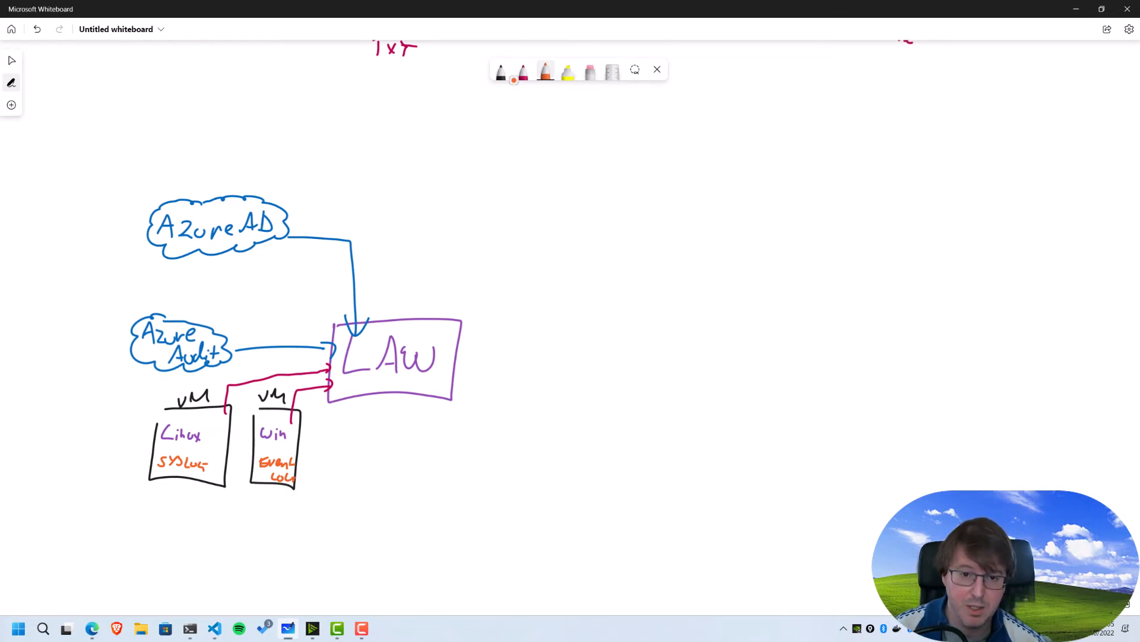
Draw a large dark red outline below the VM boxes and label it "office".
{"action": "left_click", "coordinate": [523, 79]}
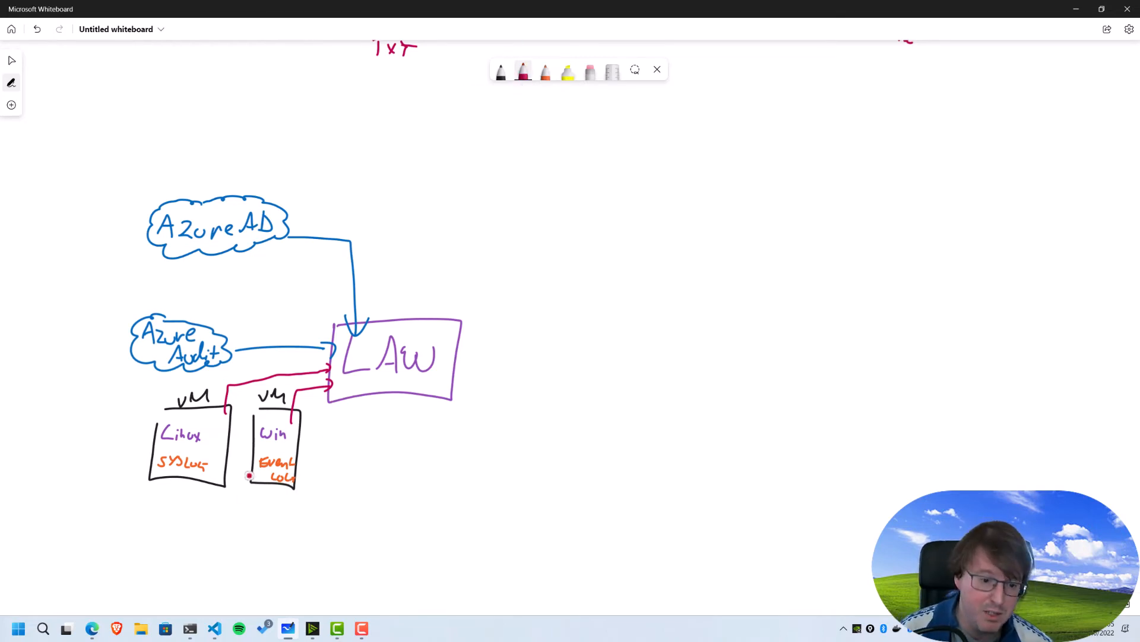
{"action": "mouse_move", "coordinate": [224, 593]}
{"action": "left_mouse_down"}
{"action": "mouse_move", "coordinate": [419, 531]}
{"action": "mouse_move", "coordinate": [404, 615]}
{"action": "left_mouse_up"}
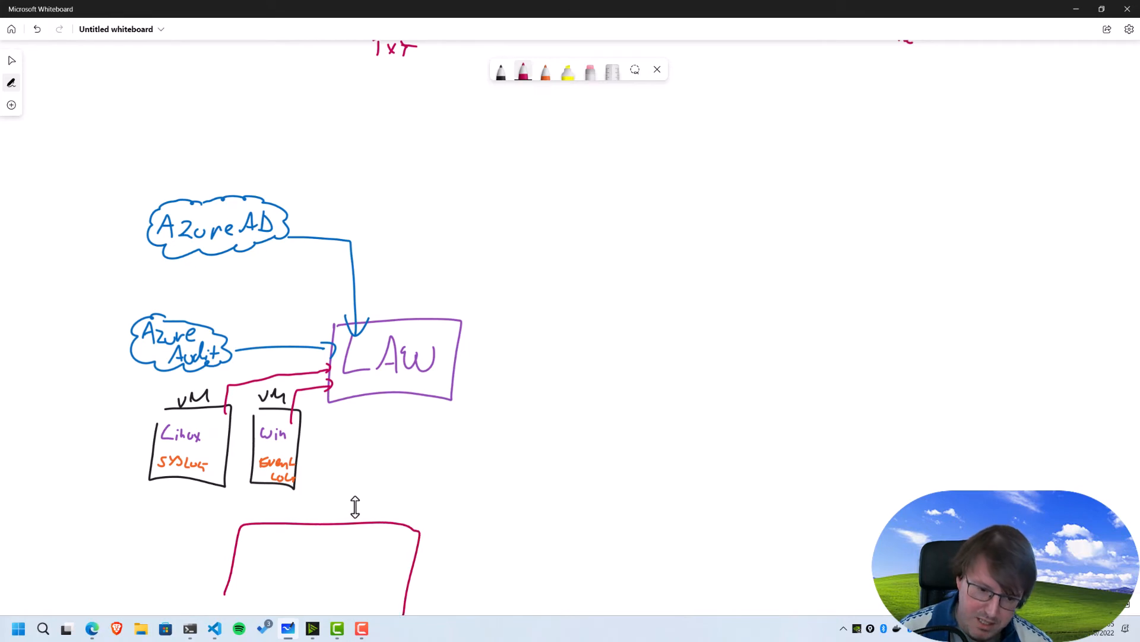
{"action": "left_click_drag", "start_coordinate": [351, 504], "coordinate": [360, 517]}
{"action": "left_click_drag", "start_coordinate": [355, 510], "coordinate": [376, 517]}
{"action": "mouse_move", "coordinate": [372, 509]}
{"action": "left_mouse_down"}
{"action": "mouse_move", "coordinate": [388, 505]}
{"action": "mouse_move", "coordinate": [394, 518]}
{"action": "left_mouse_up"}
{"action": "mouse_move", "coordinate": [404, 508]}
{"action": "left_mouse_down"}
{"action": "mouse_move", "coordinate": [402, 518]}
{"action": "mouse_move", "coordinate": [414, 516]}
{"action": "left_mouse_up"}
{"action": "left_click_drag", "start_coordinate": [393, 497], "coordinate": [393, 498]}
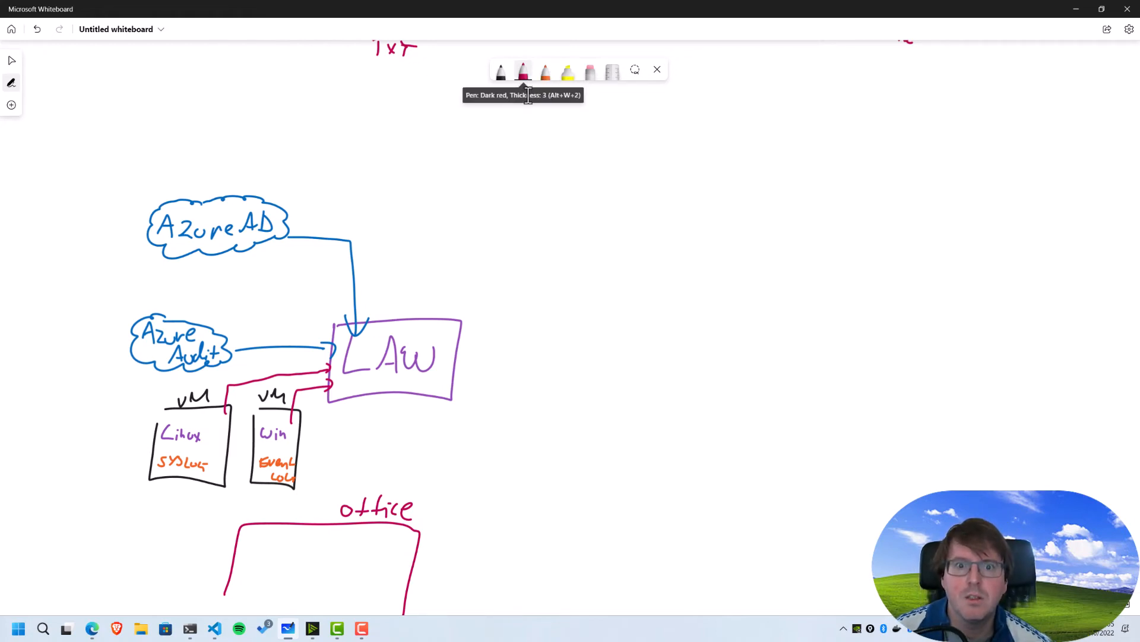
Draw an orange box labelled "VM" inside the office outline.
{"action": "left_click", "coordinate": [545, 78]}
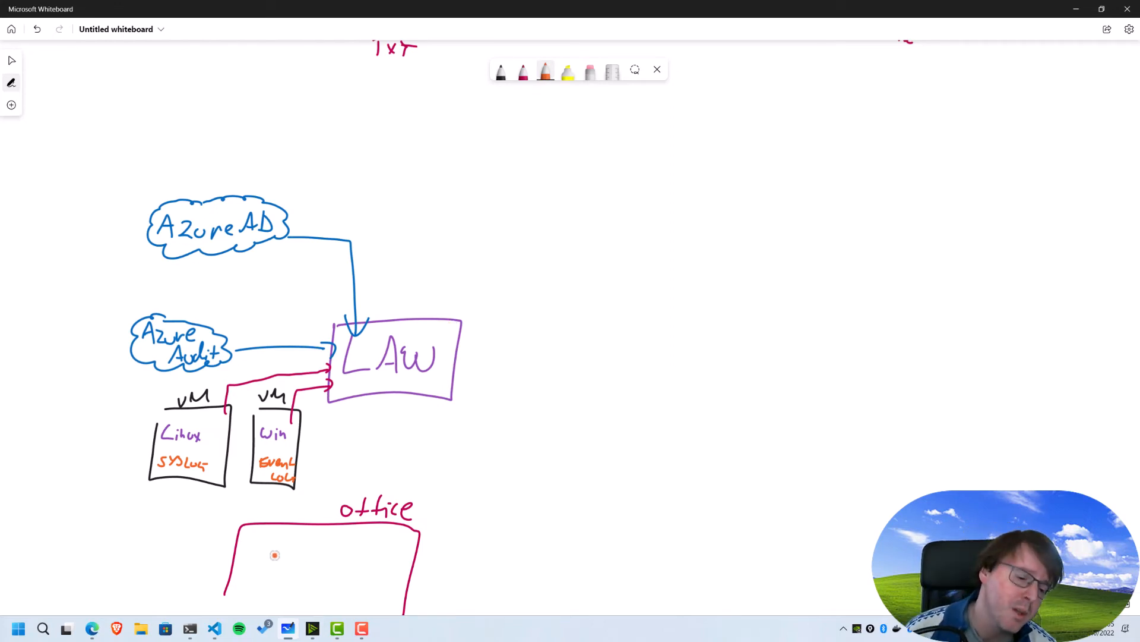
{"action": "mouse_move", "coordinate": [264, 553]}
{"action": "left_mouse_down"}
{"action": "mouse_move", "coordinate": [331, 602]}
{"action": "mouse_move", "coordinate": [270, 546]}
{"action": "mouse_move", "coordinate": [322, 538]}
{"action": "left_mouse_up"}
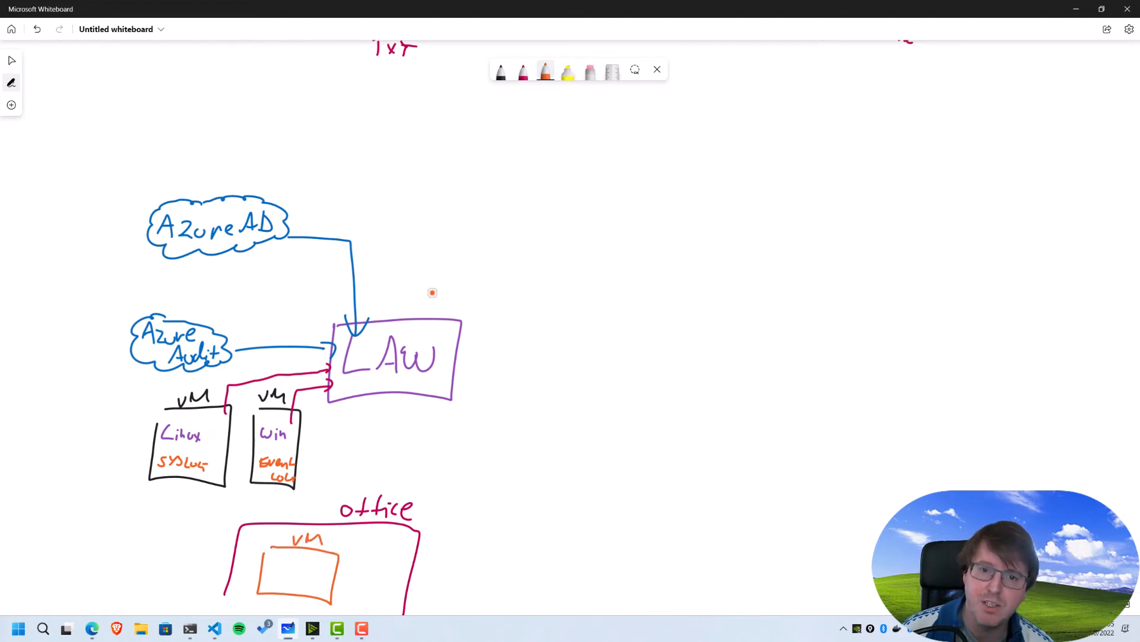
Add a dark red "A" box in the corner of the office VM and connect it to LAW with an arrow labelled "HTTPS".
{"action": "left_click", "coordinate": [523, 71]}
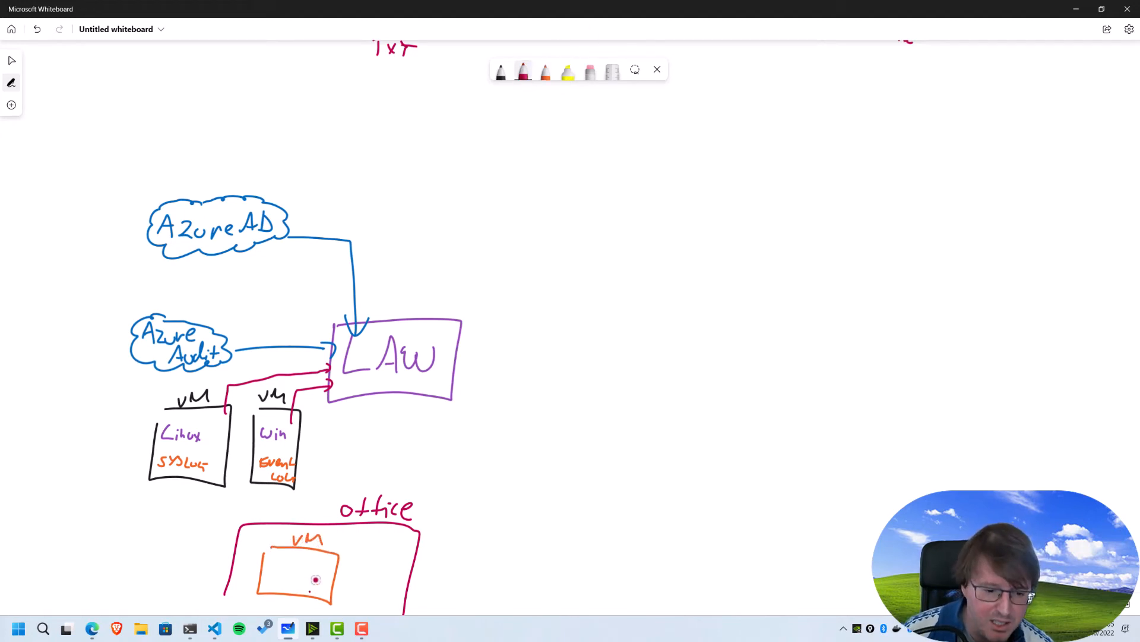
{"action": "mouse_move", "coordinate": [309, 595]}
{"action": "left_mouse_down"}
{"action": "mouse_move", "coordinate": [324, 594]}
{"action": "mouse_move", "coordinate": [305, 569]}
{"action": "mouse_move", "coordinate": [333, 572]}
{"action": "left_mouse_up"}
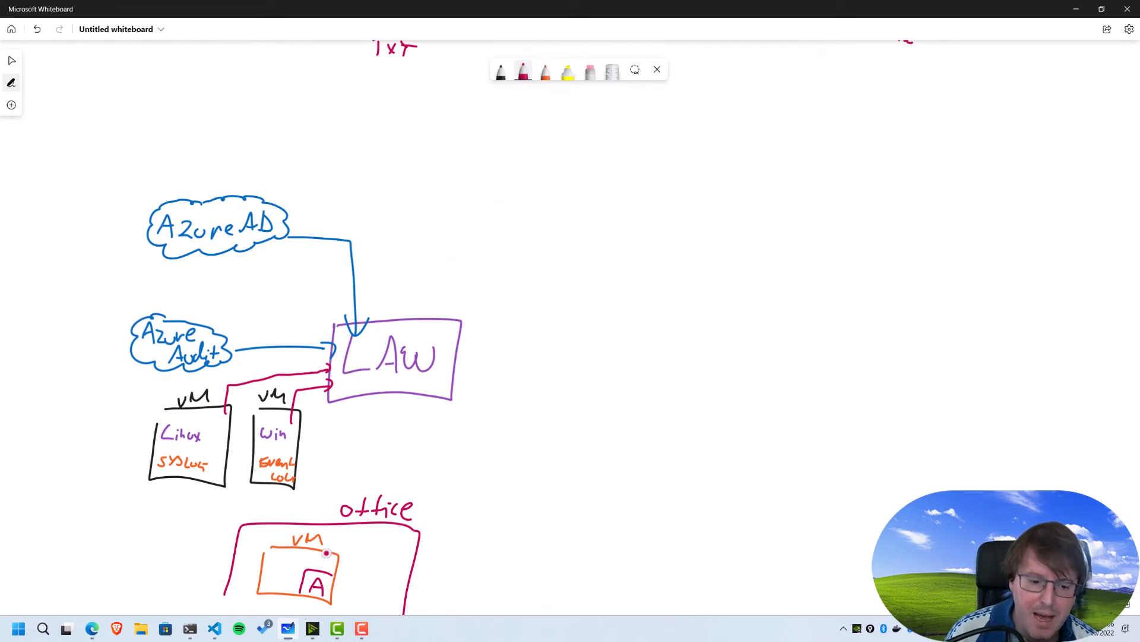
{"action": "mouse_move", "coordinate": [319, 570]}
{"action": "left_mouse_down"}
{"action": "mouse_move", "coordinate": [339, 390]}
{"action": "mouse_move", "coordinate": [370, 442]}
{"action": "left_mouse_up"}
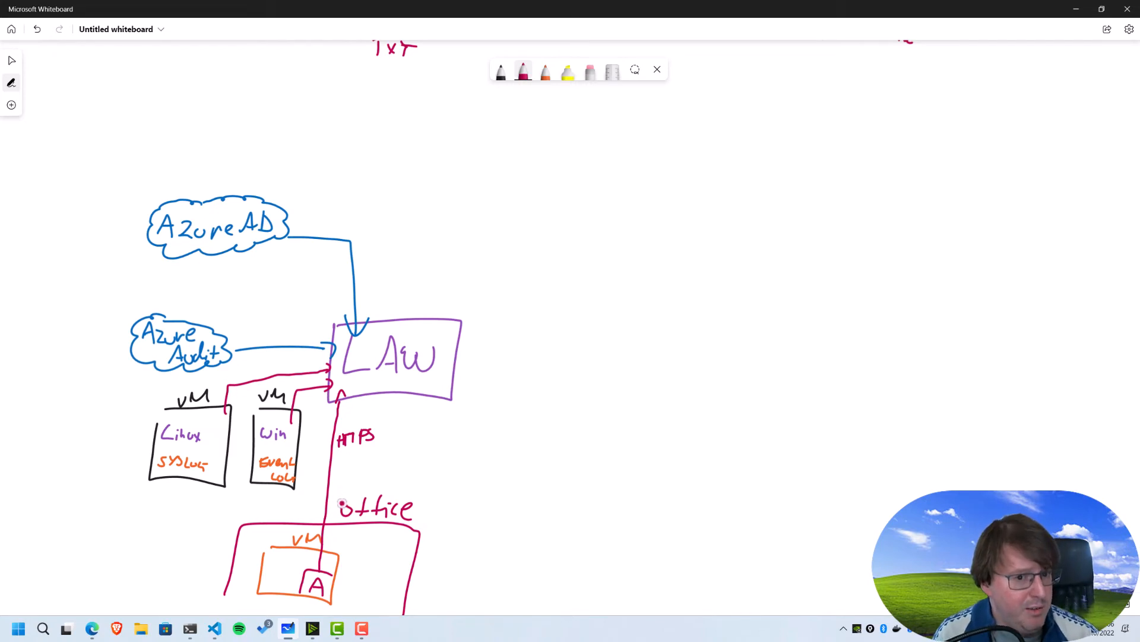
Change the orange pen to green, circle the LAW box and label it "Db" with a connecting line.
{"action": "left_click", "coordinate": [546, 72]}
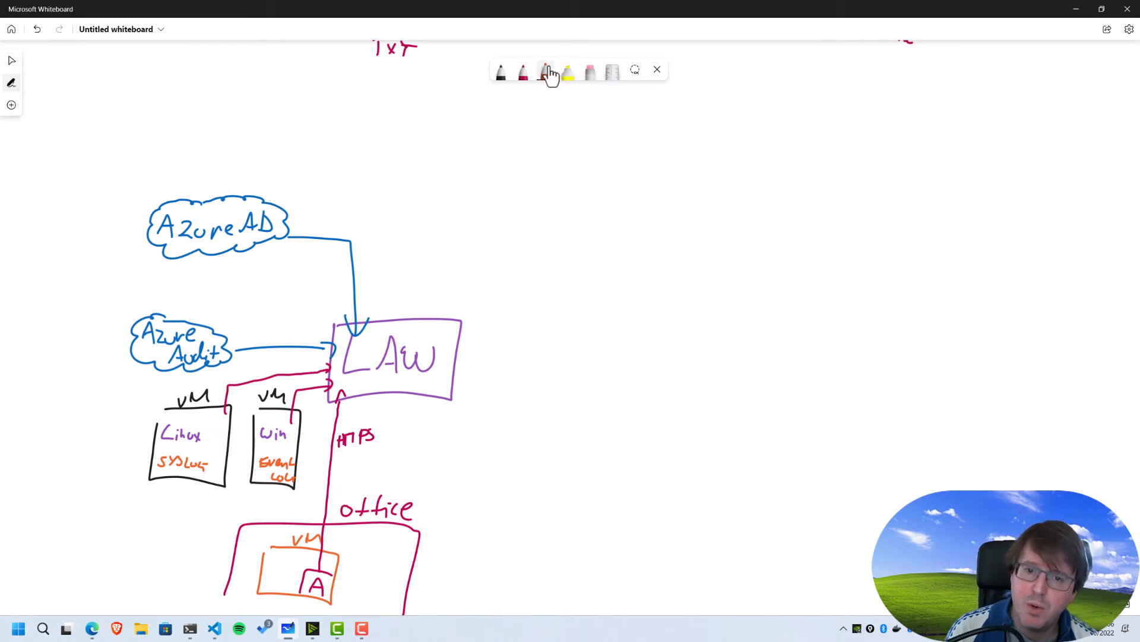
{"action": "left_click", "coordinate": [547, 72]}
{"action": "left_click", "coordinate": [586, 193]}
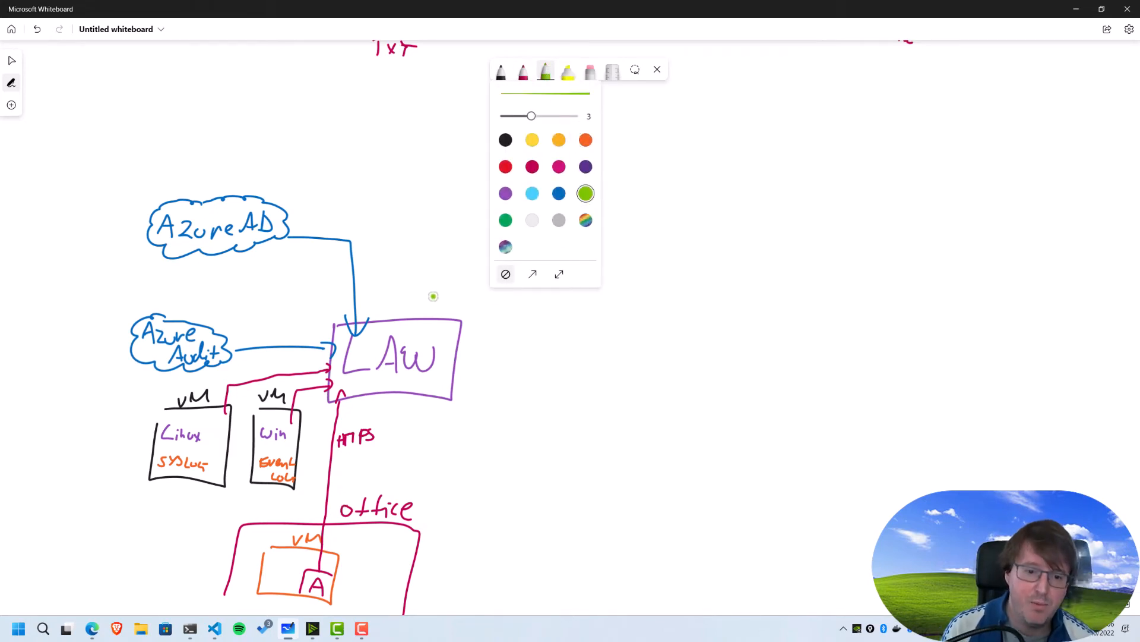
{"action": "mouse_move", "coordinate": [409, 317]}
{"action": "left_mouse_down"}
{"action": "mouse_move", "coordinate": [381, 327]}
{"action": "mouse_move", "coordinate": [446, 231]}
{"action": "mouse_move", "coordinate": [456, 264]}
{"action": "left_mouse_up"}
{"action": "left_click_drag", "start_coordinate": [467, 234], "coordinate": [464, 270]}
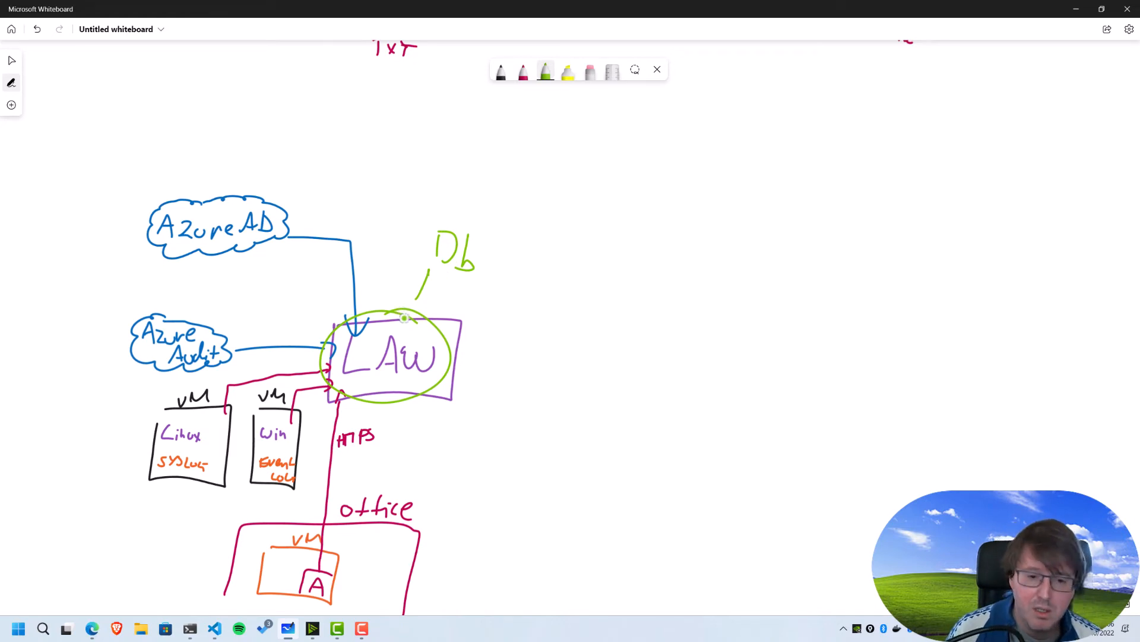
Undo the green circle, connecting line and "Db" label around the LAW box.
{"action": "key", "text": "ctrl+z"}
{"action": "key", "text": "ctrl+z"}
{"action": "key", "text": "ctrl+z"}
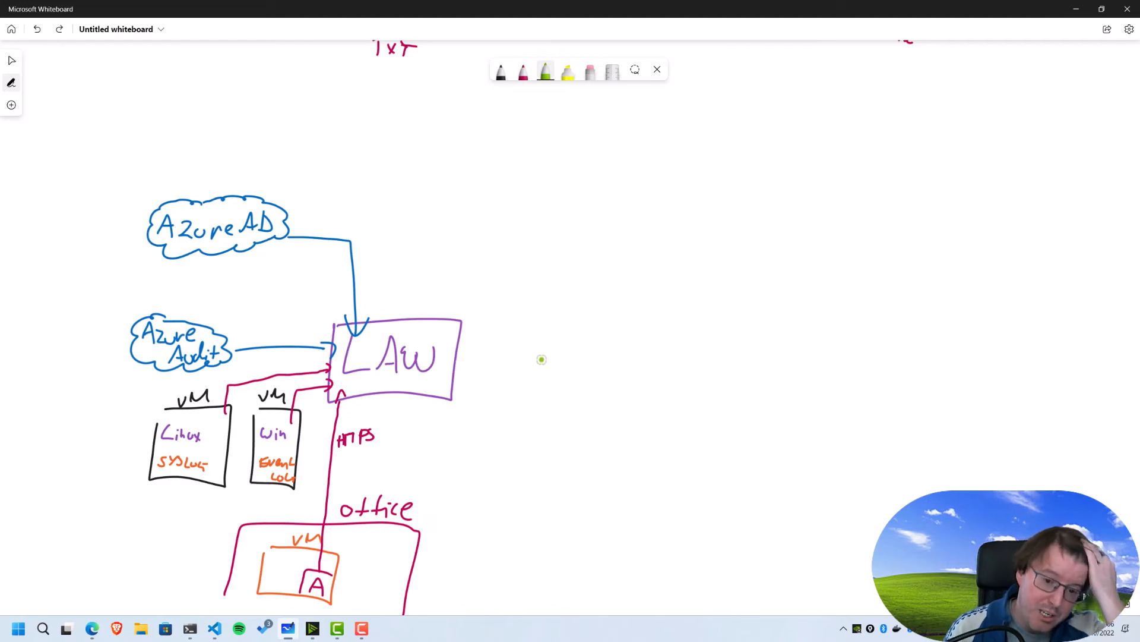
Draw a green arrow pointing at the LAW box and label it "Kusto".
{"action": "mouse_move", "coordinate": [546, 356]}
{"action": "left_mouse_down"}
{"action": "mouse_move", "coordinate": [481, 354]}
{"action": "mouse_move", "coordinate": [591, 356]}
{"action": "mouse_move", "coordinate": [609, 344]}
{"action": "mouse_move", "coordinate": [615, 354]}
{"action": "left_mouse_up"}
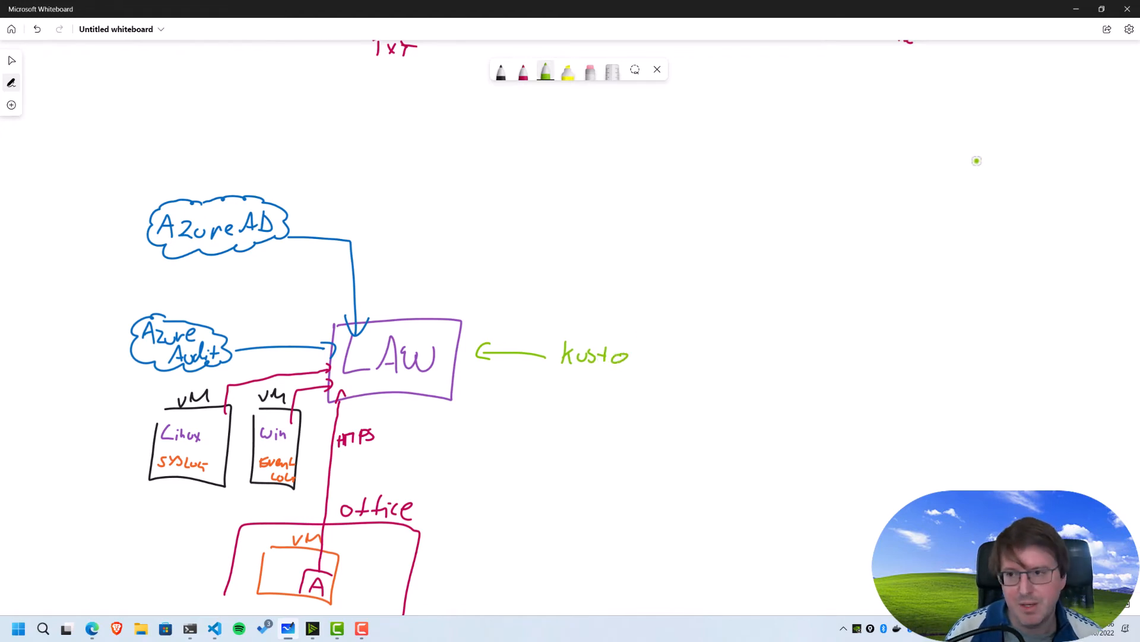
Switch to Microsoft Edge and review the Log Analytics tutorial's introduction and its link to the demo environment.
{"action": "left_click", "coordinate": [92, 628]}
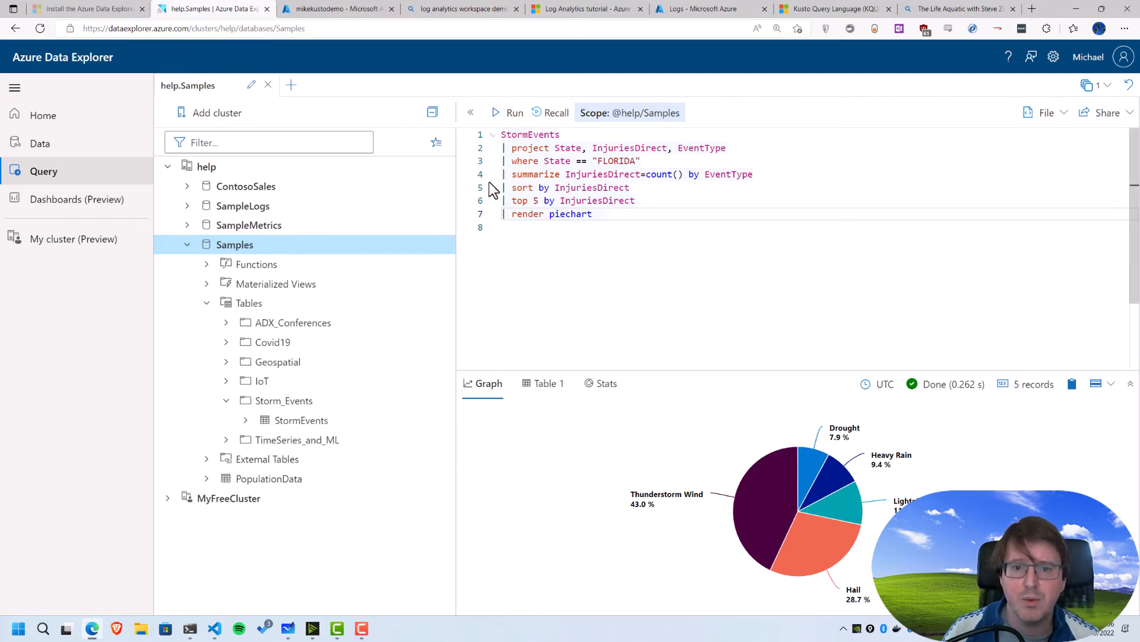
{"action": "left_click", "coordinate": [681, 10]}
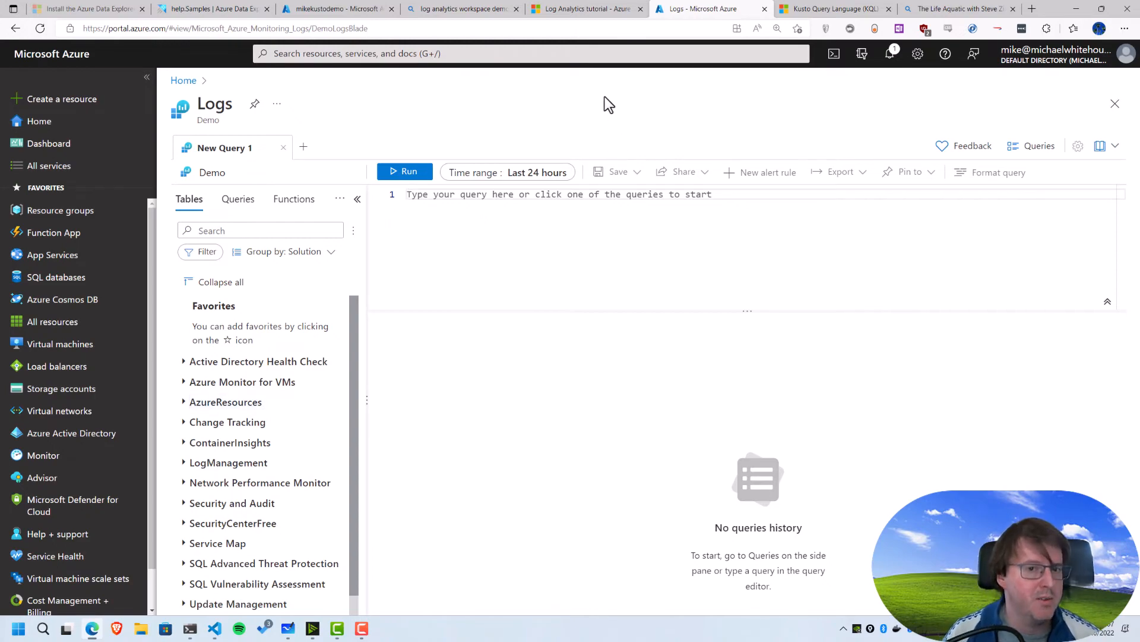
{"action": "left_click", "coordinate": [590, 14]}
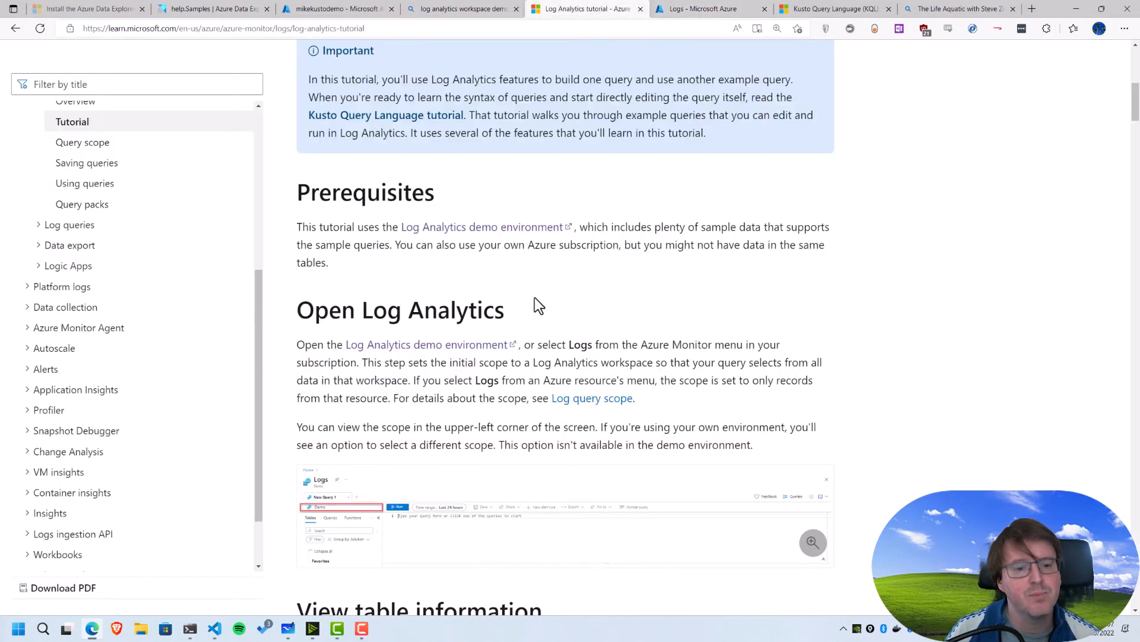
{"action": "scroll", "coordinate": [487, 366], "scroll_direction": "up", "scroll_amount": 9}
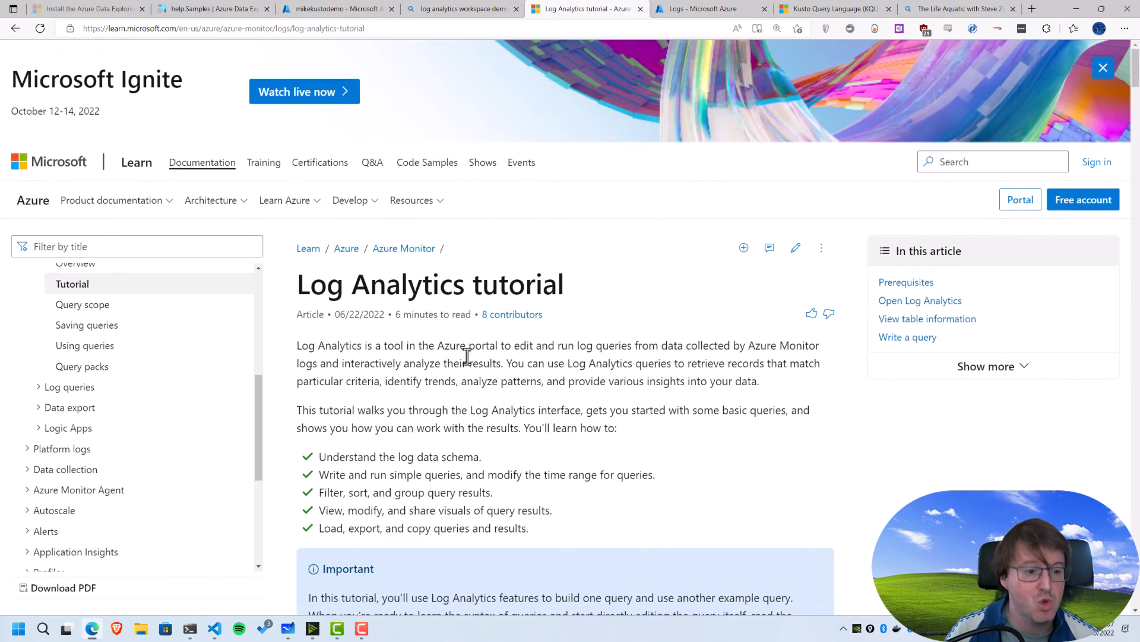
{"action": "scroll", "coordinate": [467, 356], "scroll_direction": "down", "scroll_amount": 1}
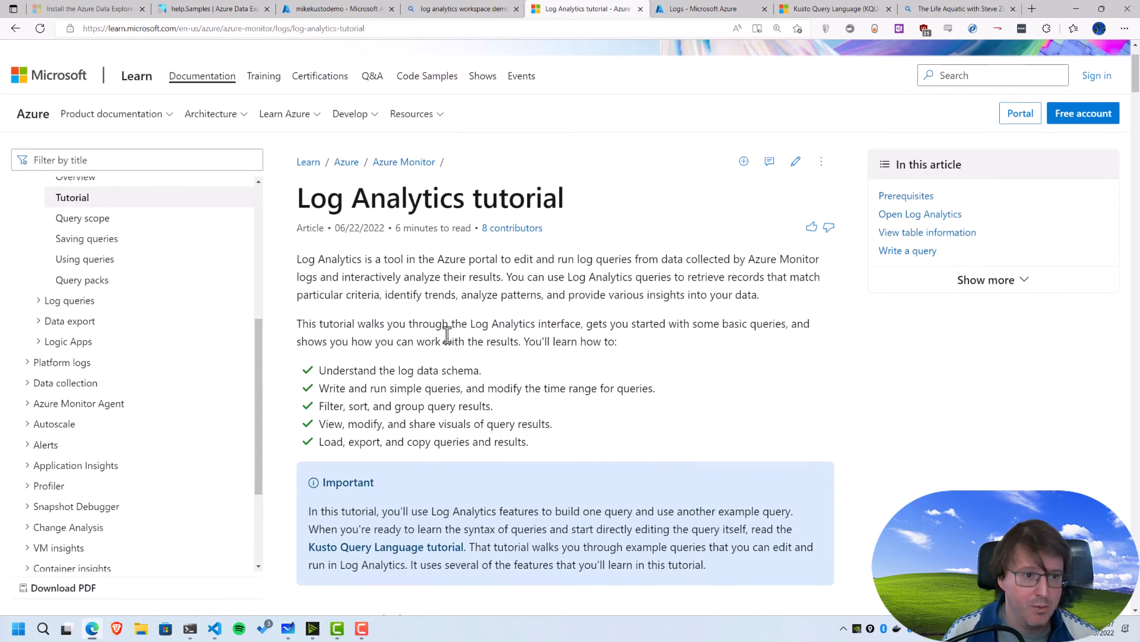
{"action": "scroll", "coordinate": [451, 327], "scroll_direction": "down", "scroll_amount": 4}
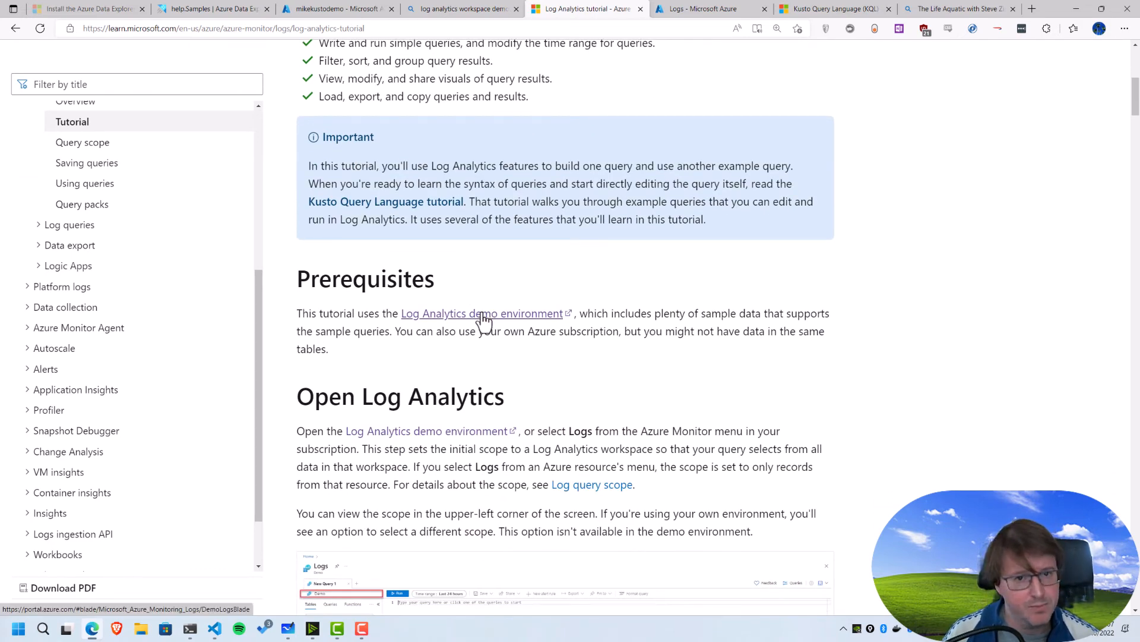
Compare the table groups in the Log Analytics demo environment with the Samples tables in Azure Data Explorer.
{"action": "left_click", "coordinate": [698, 11]}
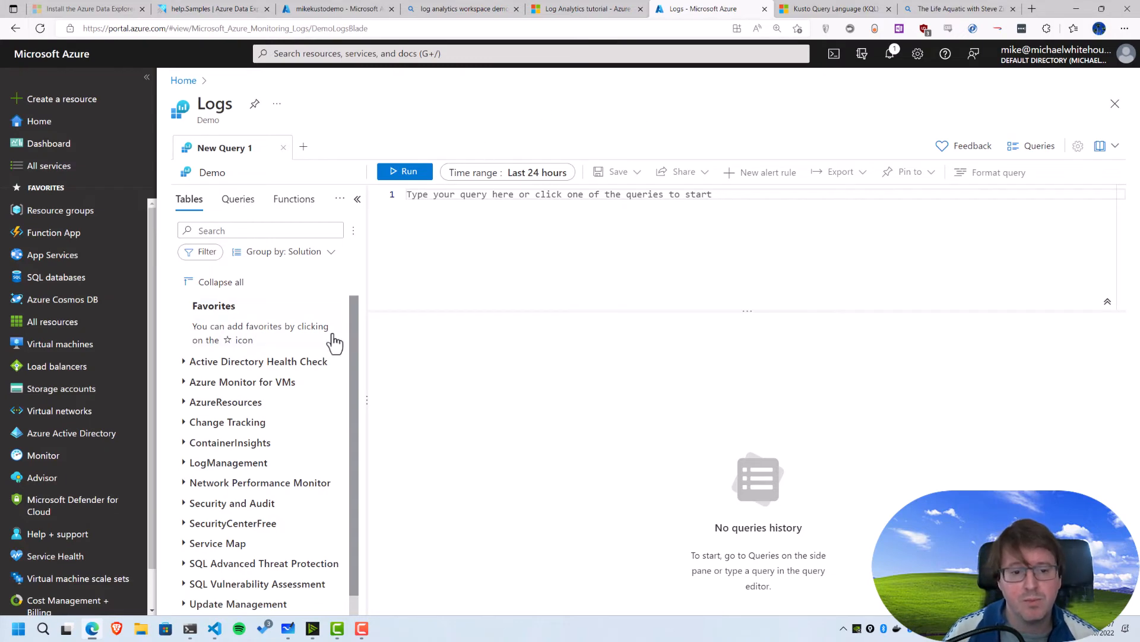
{"action": "left_click_drag", "start_coordinate": [354, 333], "coordinate": [348, 368]}
{"action": "left_click", "coordinate": [260, 9]}
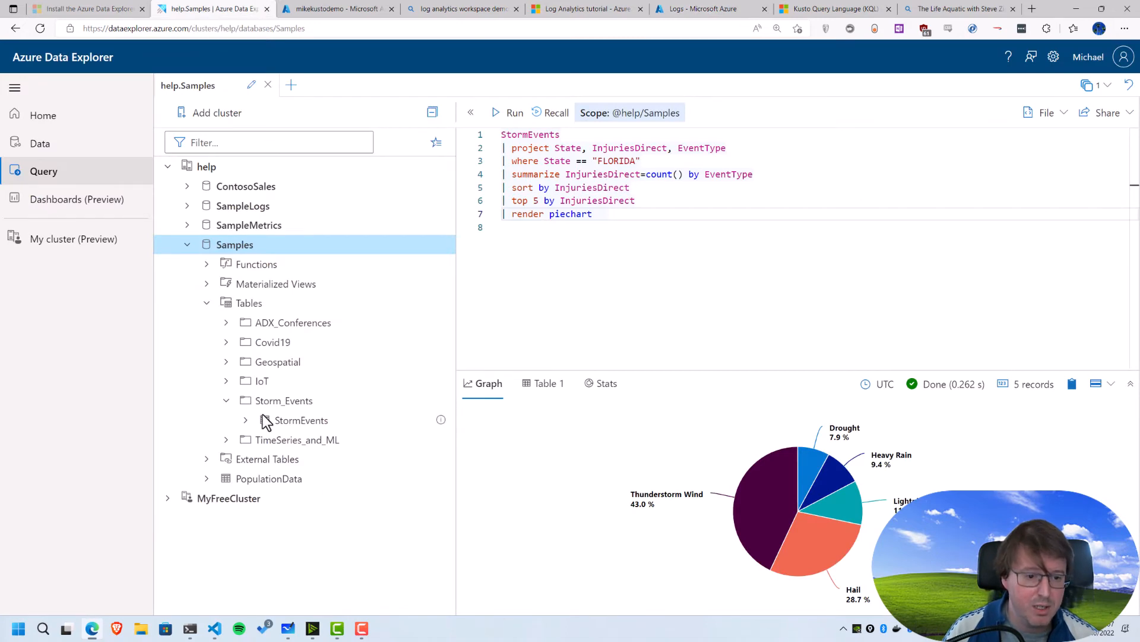
{"action": "left_click", "coordinate": [725, 11]}
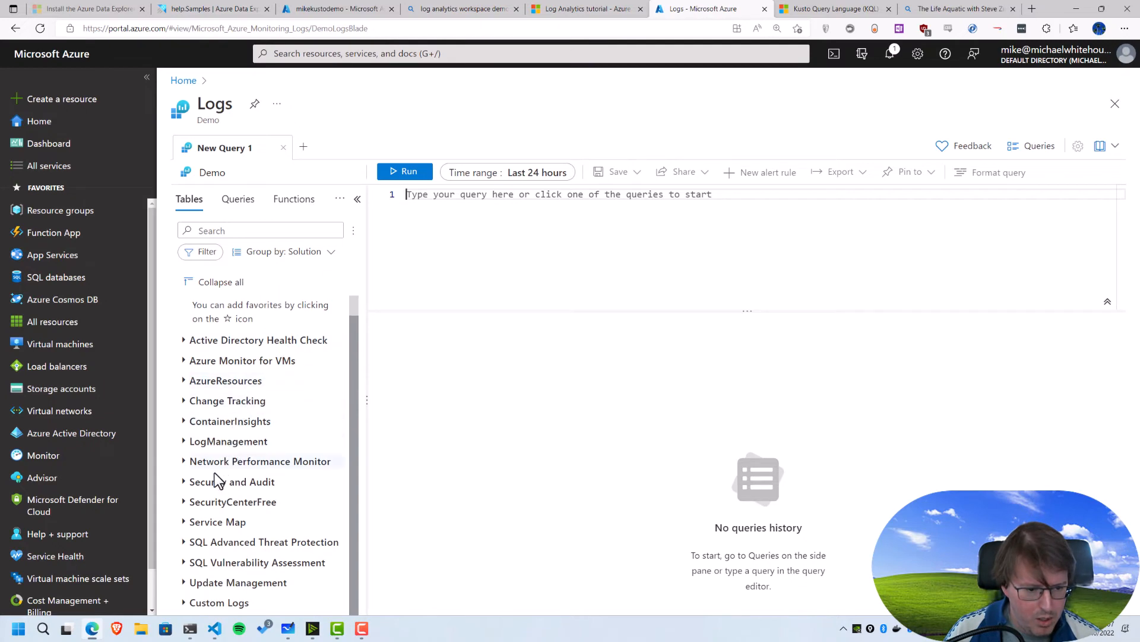
Expand the Security and Audit table group and run a query on its SecurityAlert table.
{"action": "left_click", "coordinate": [185, 484]}
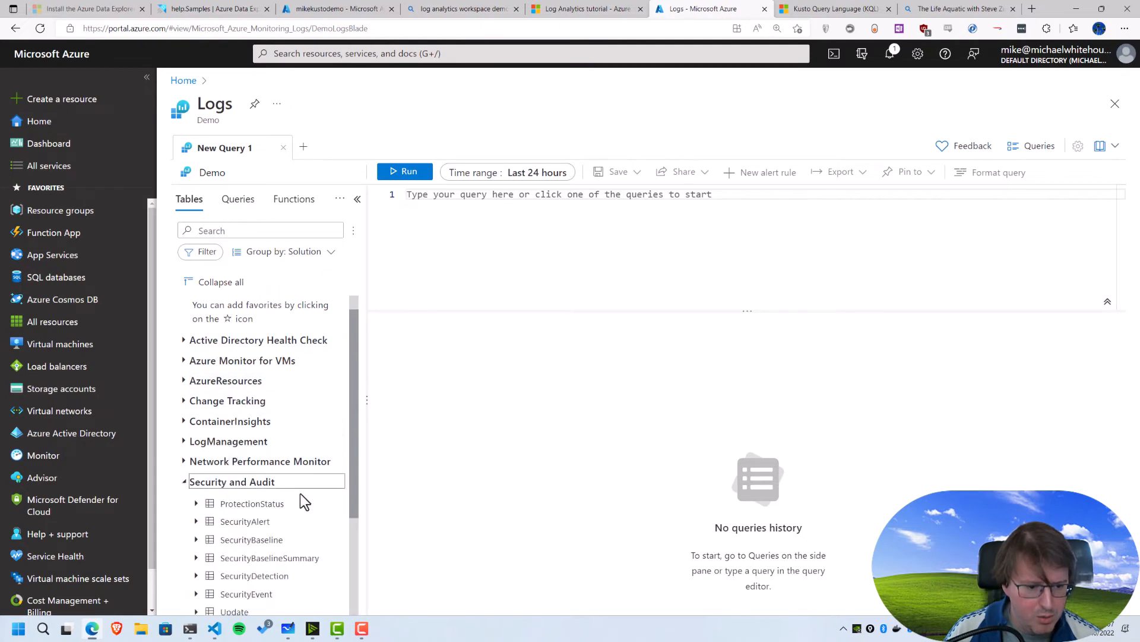
{"action": "left_click_drag", "start_coordinate": [355, 482], "coordinate": [337, 553]}
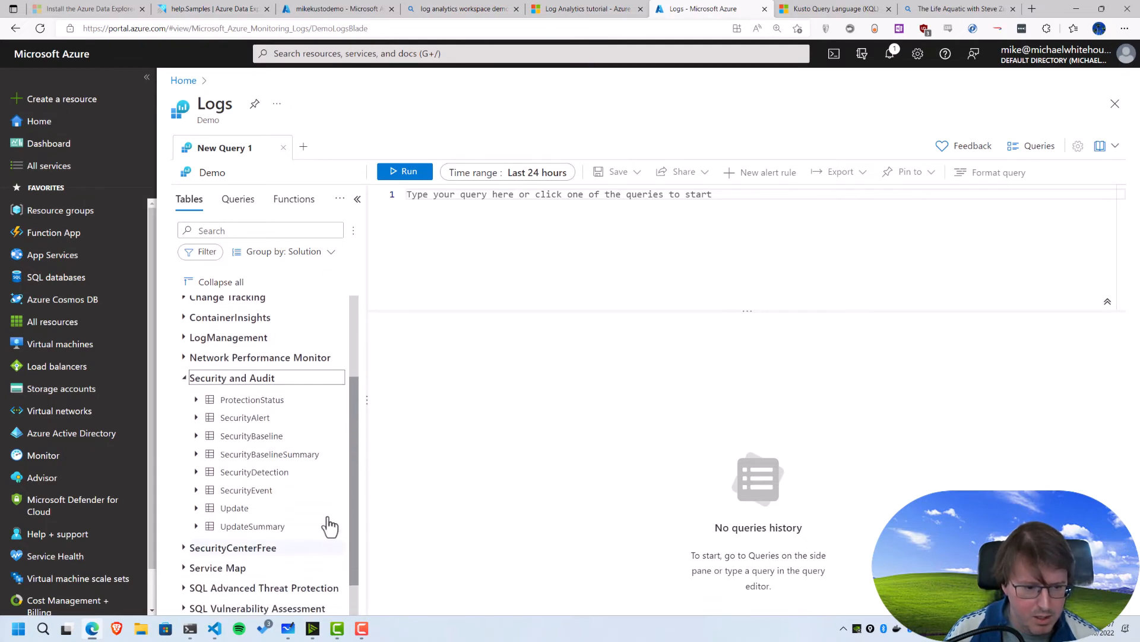
{"action": "double_click", "coordinate": [249, 418]}
{"action": "left_click", "coordinate": [415, 176]}
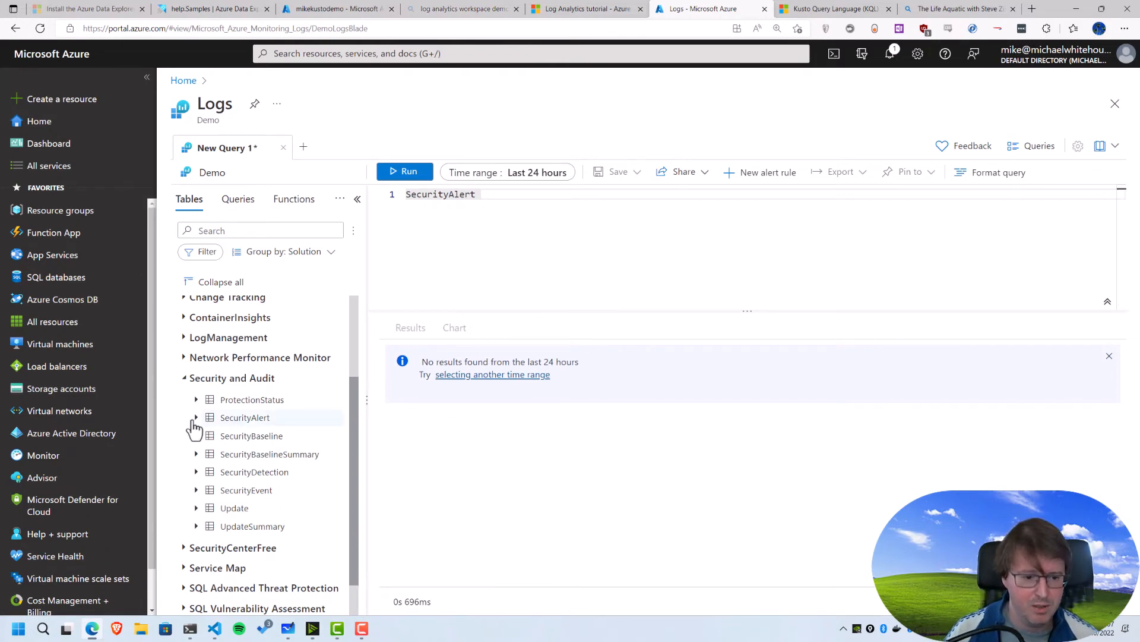
Replace the SecurityAlert query with the SecurityEvent table and run it.
{"action": "left_click_drag", "start_coordinate": [512, 200], "coordinate": [320, 187]}
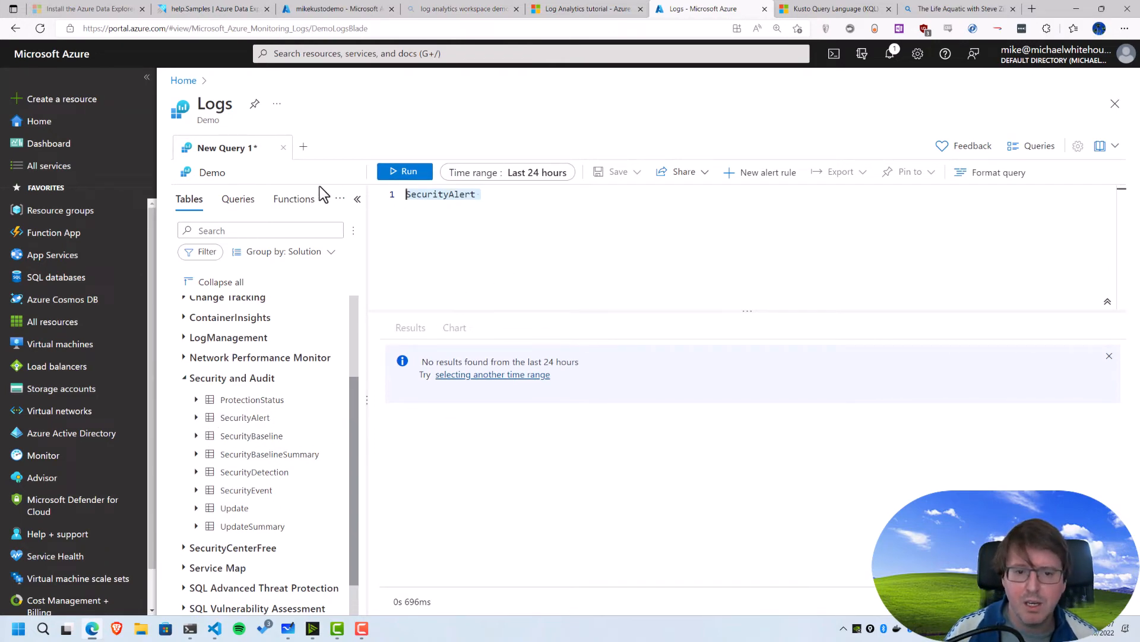
{"action": "key", "text": "BackSpace"}
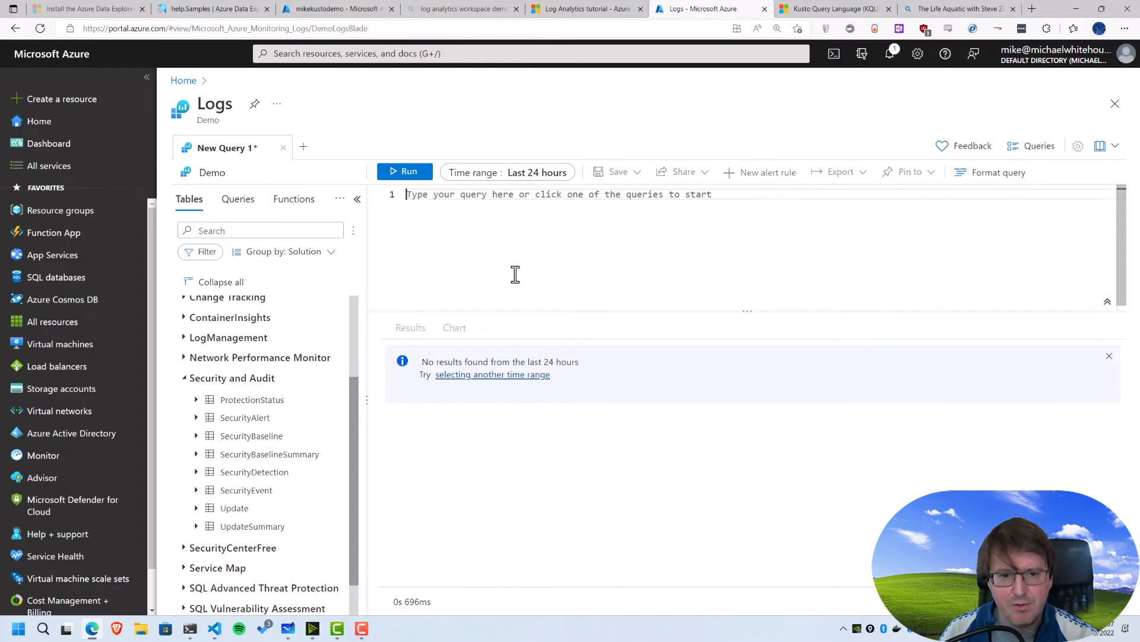
{"action": "double_click", "coordinate": [257, 494]}
{"action": "left_click", "coordinate": [410, 173]}
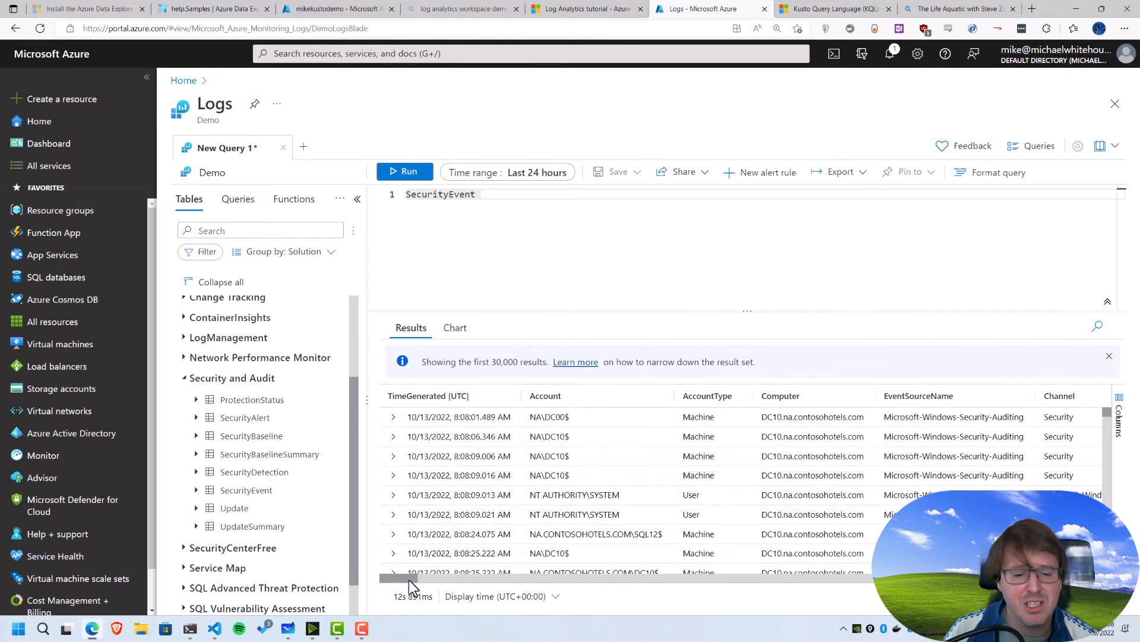
Examine the SecurityEvent results and compare the query with the StormEvents query in Azure Data Explorer.
{"action": "mouse_move", "coordinate": [409, 579]}
{"action": "left_mouse_down"}
{"action": "mouse_move", "coordinate": [608, 568]}
{"action": "mouse_move", "coordinate": [446, 562]}
{"action": "mouse_move", "coordinate": [398, 574]}
{"action": "left_mouse_up"}
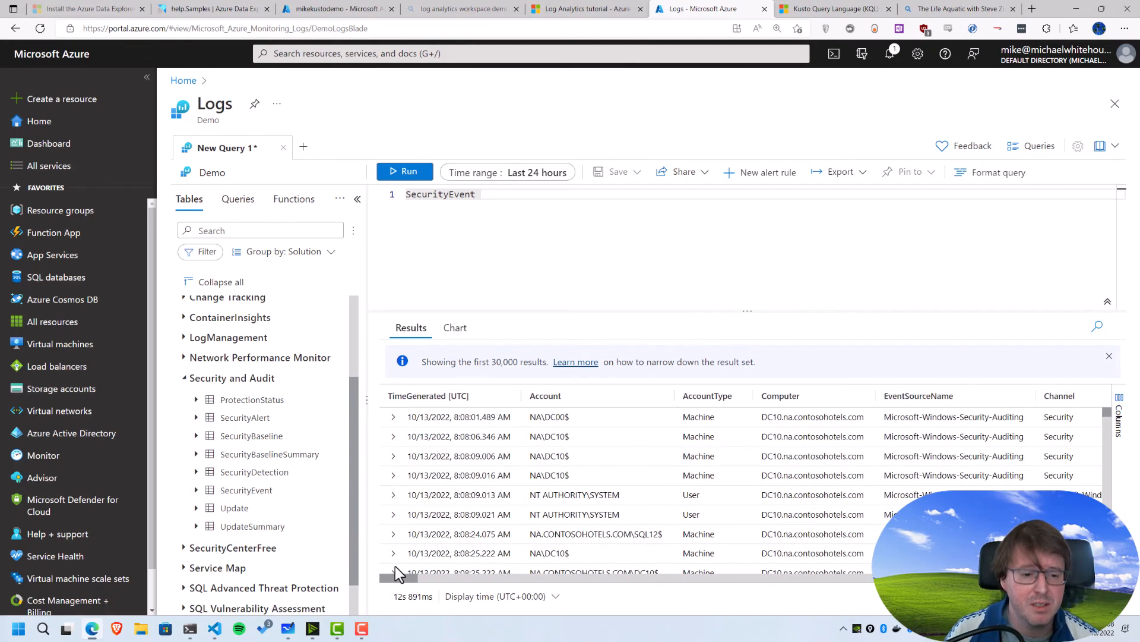
{"action": "left_click", "coordinate": [553, 221]}
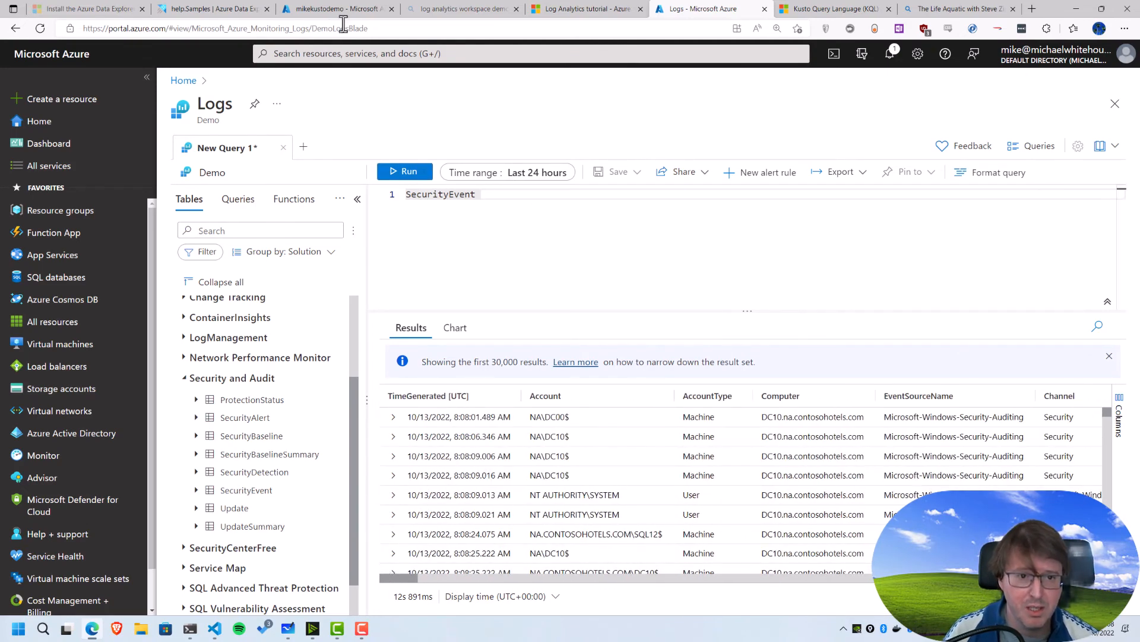
{"action": "left_click", "coordinate": [209, 9]}
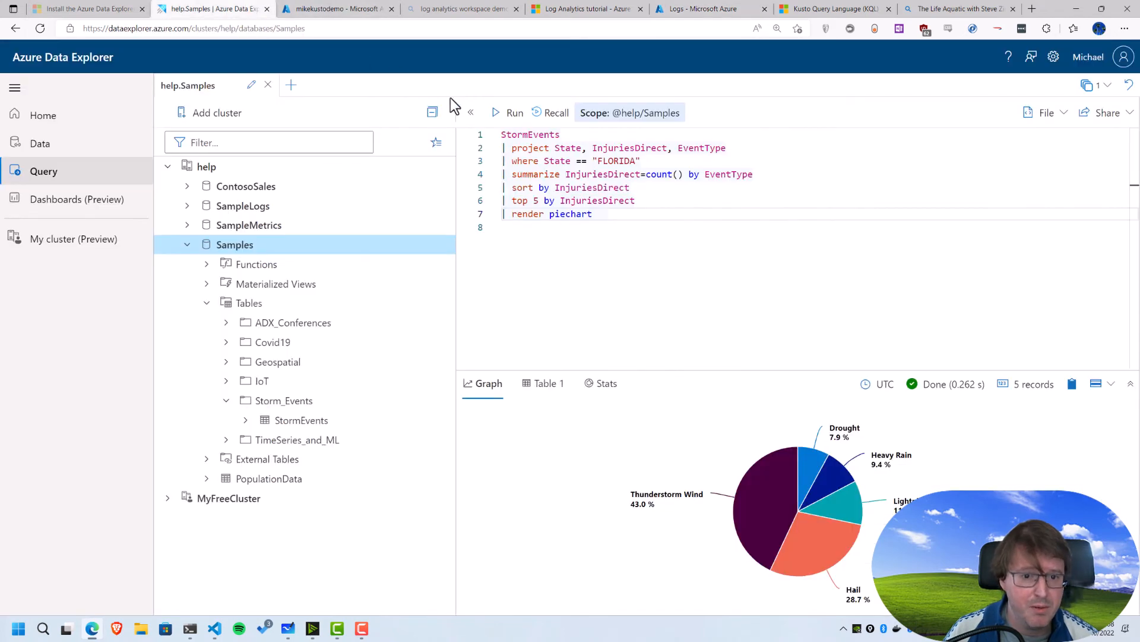
{"action": "left_click", "coordinate": [680, 10]}
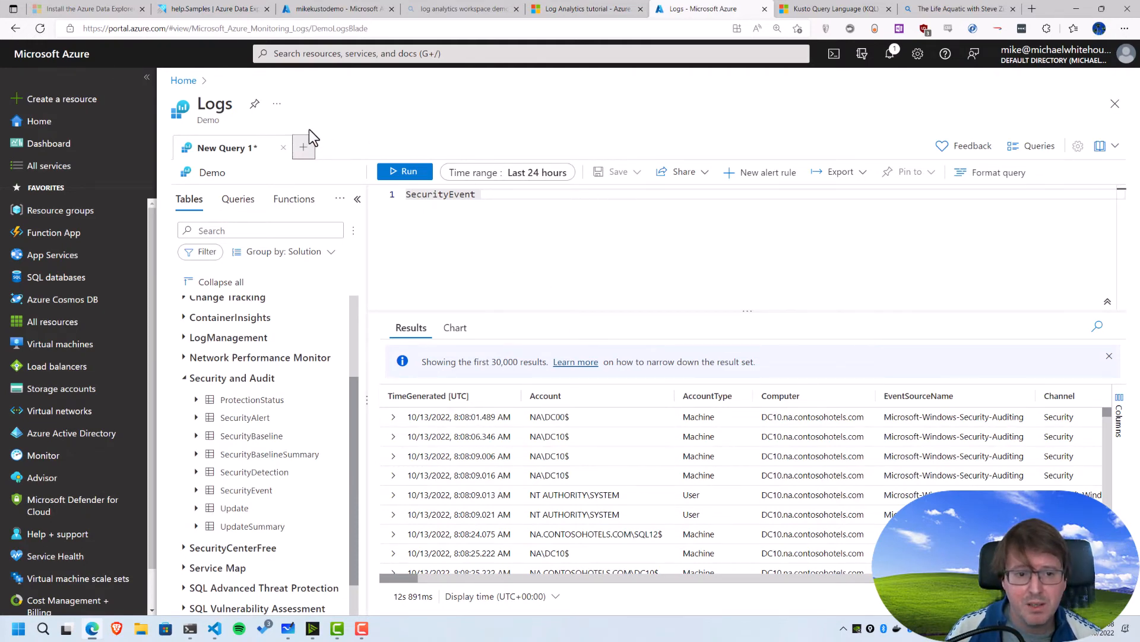
Run the example query "Top 3 browser exceptions" in a second query and close that query.
{"action": "left_click", "coordinate": [304, 152]}
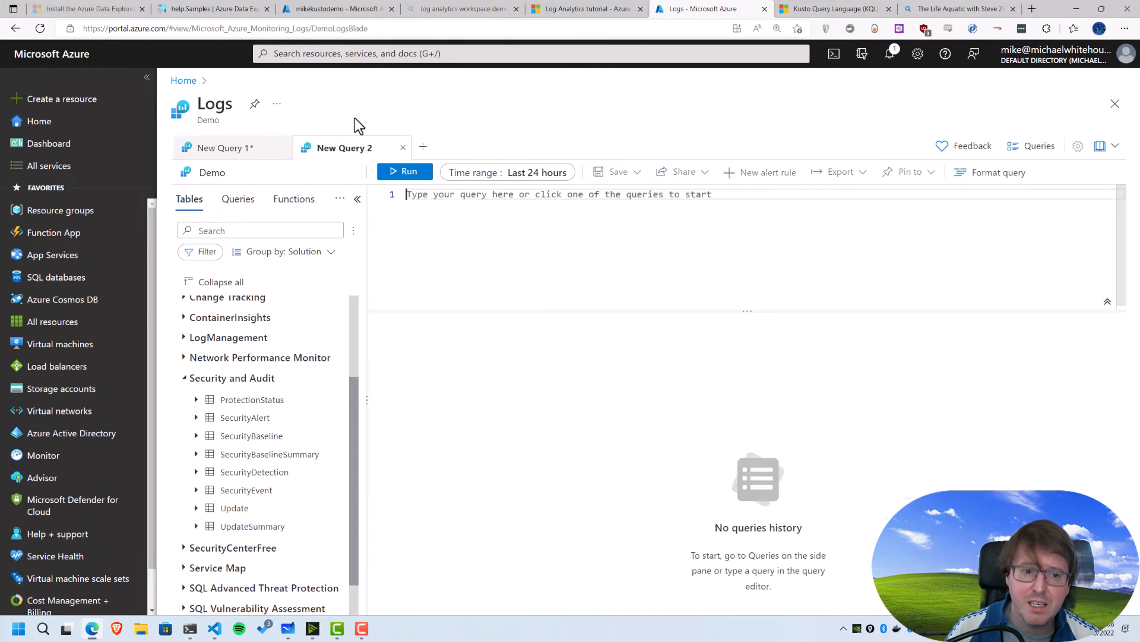
{"action": "left_click", "coordinate": [1022, 147]}
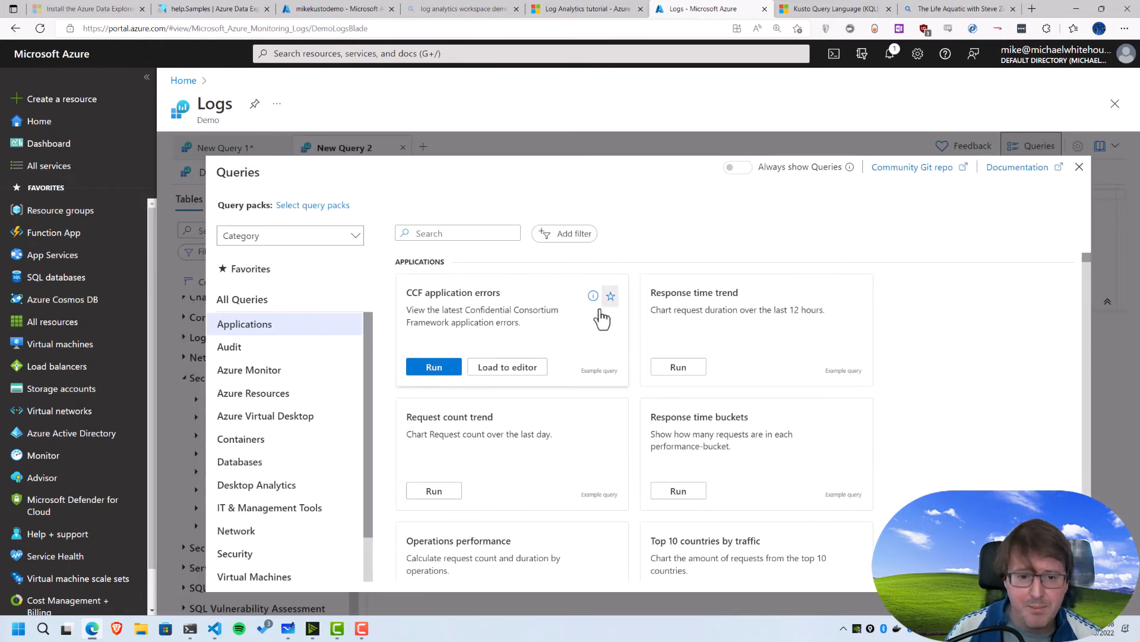
{"action": "scroll", "coordinate": [653, 351], "scroll_direction": "down", "scroll_amount": 2}
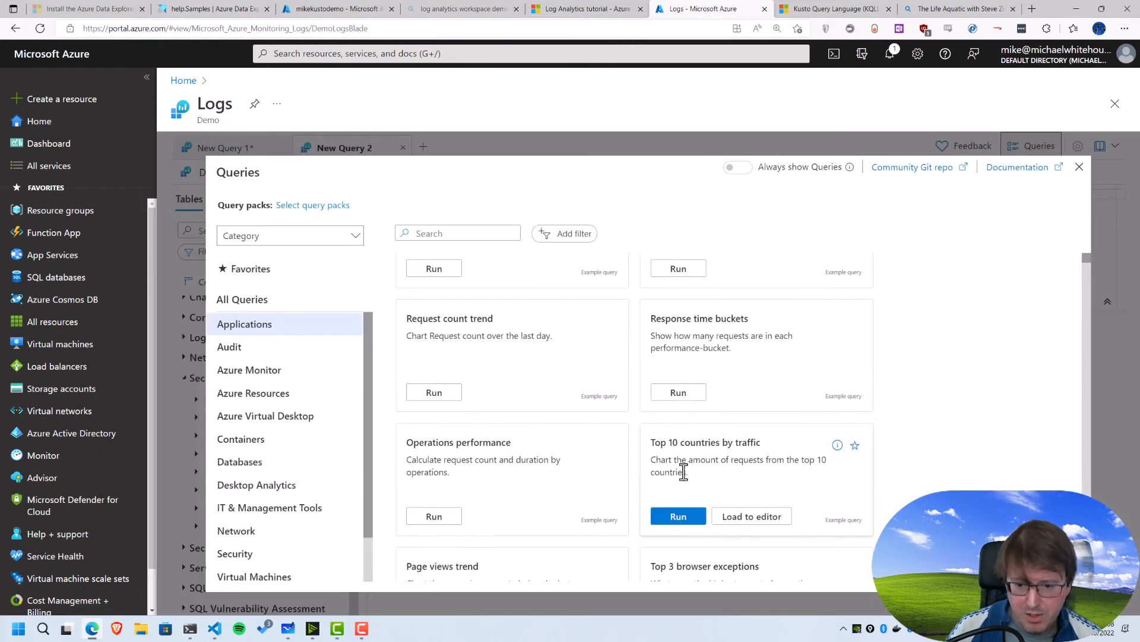
{"action": "scroll", "coordinate": [689, 467], "scroll_direction": "down", "scroll_amount": 4}
{"action": "left_click", "coordinate": [680, 387]}
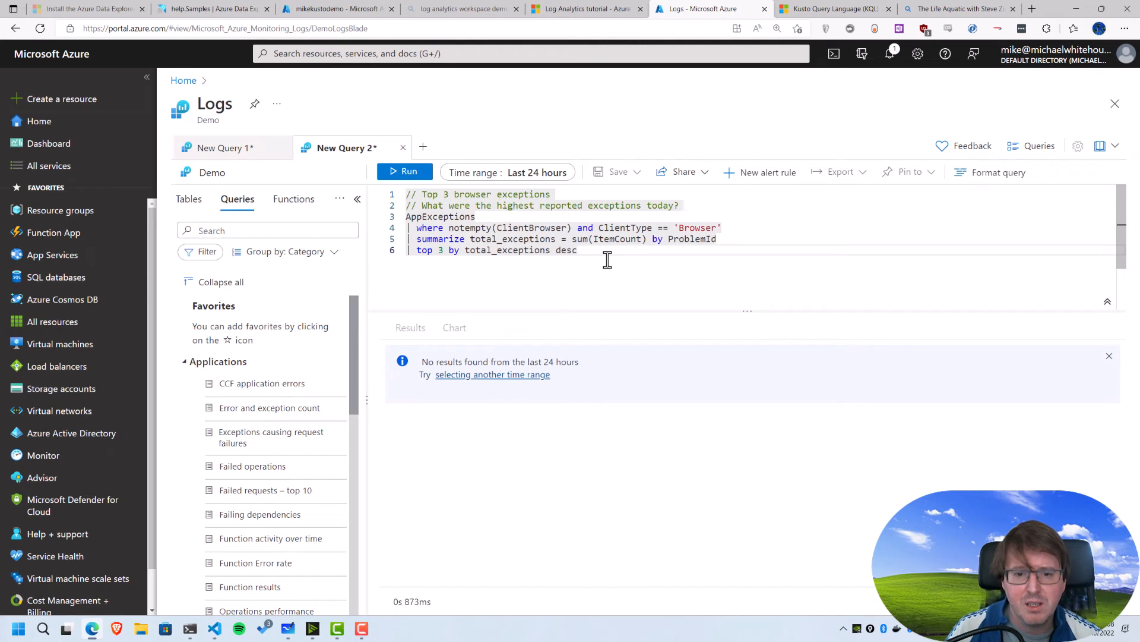
{"action": "left_click", "coordinate": [402, 147]}
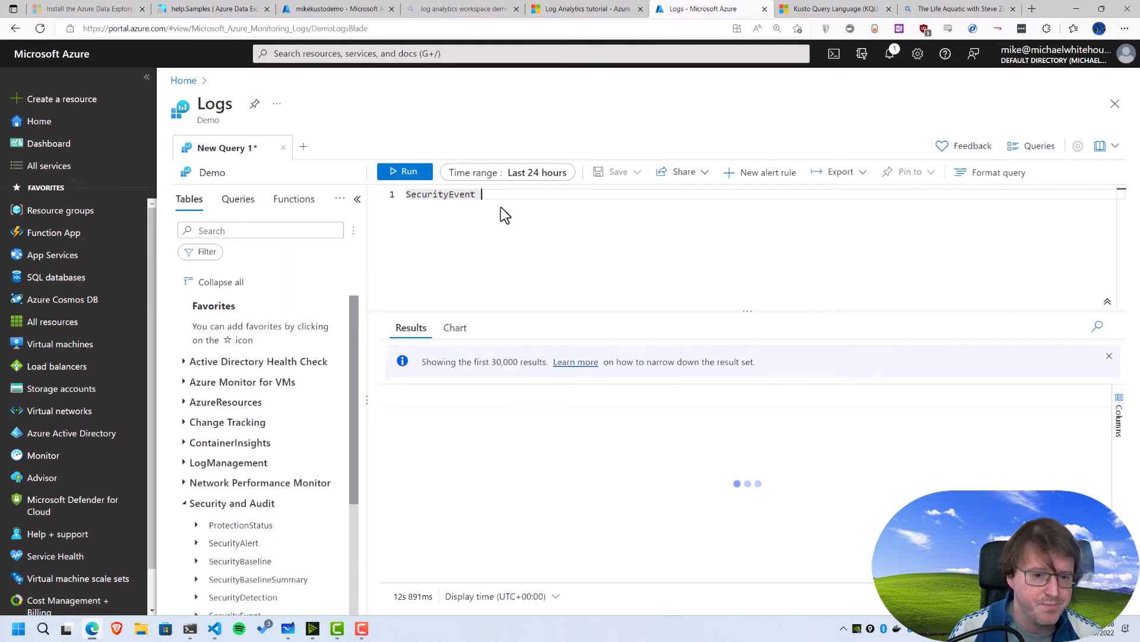
Add the line "| top 1000 by TimeGenerated" to the SecurityEvent query and run it.
{"action": "key", "text": "Return"}
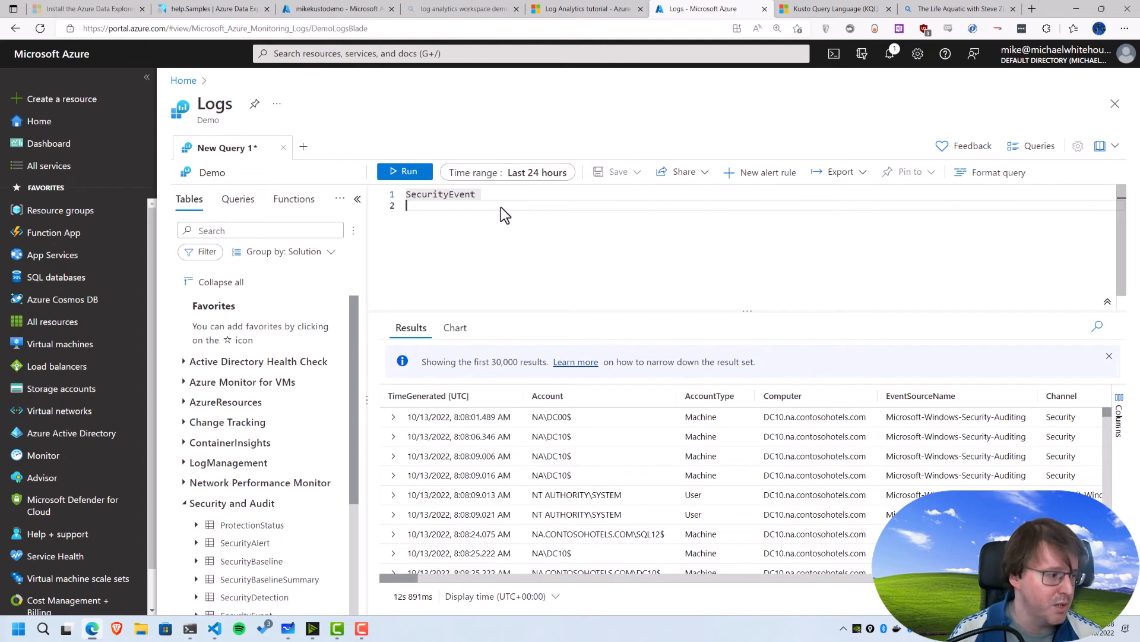
{"action": "type", "text": "| top 1"}
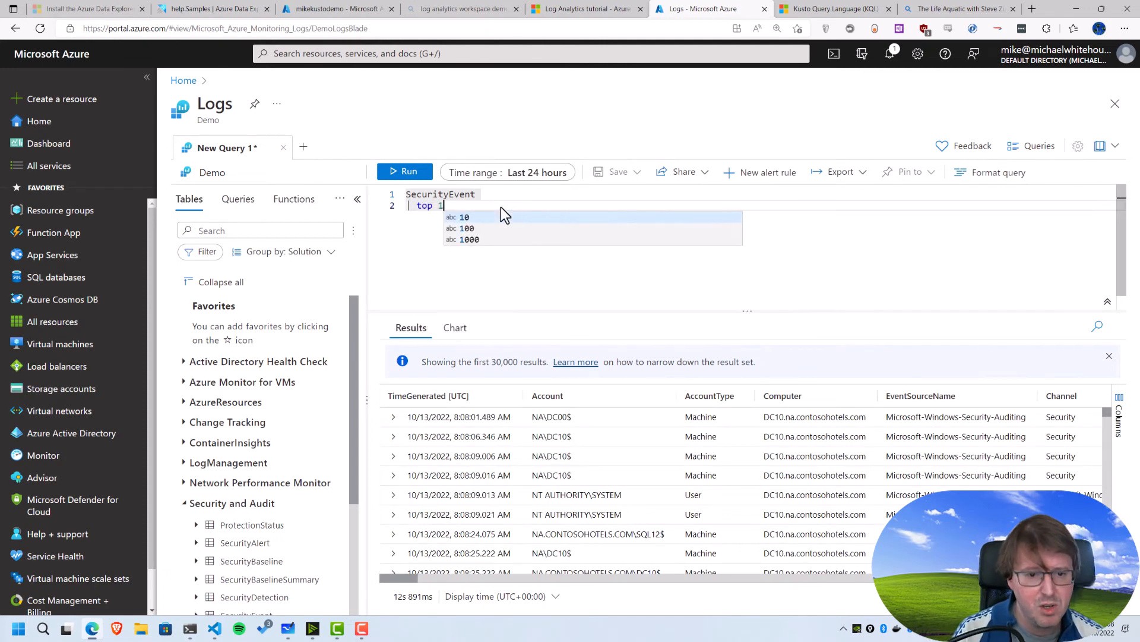
{"action": "type", "text": "000 "}
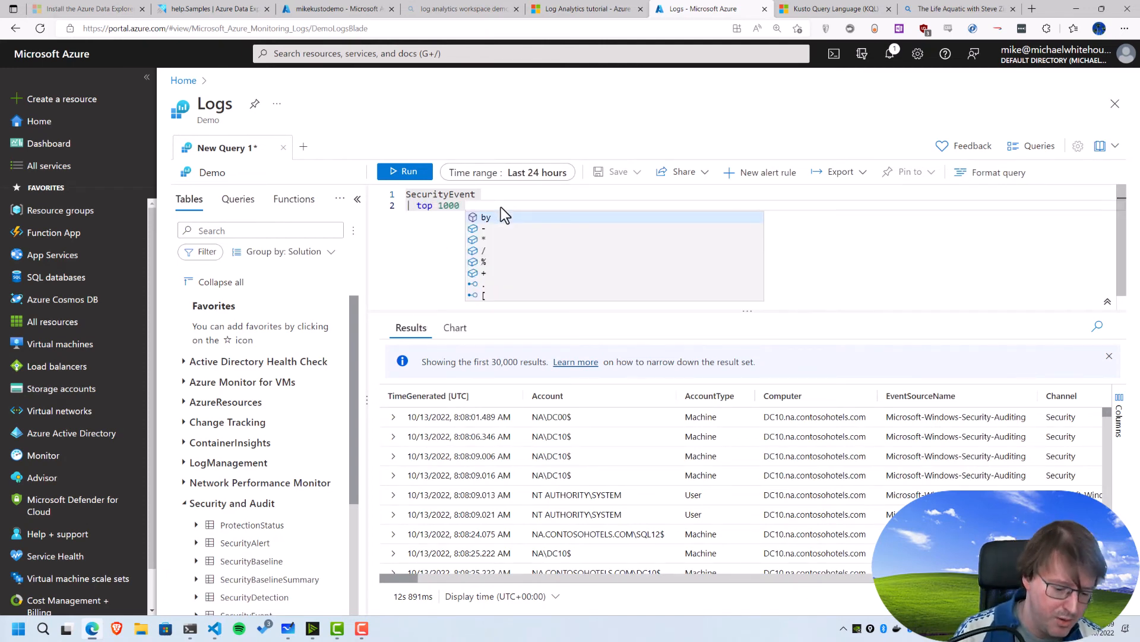
{"action": "type", "text": "by TimeGenerated"}
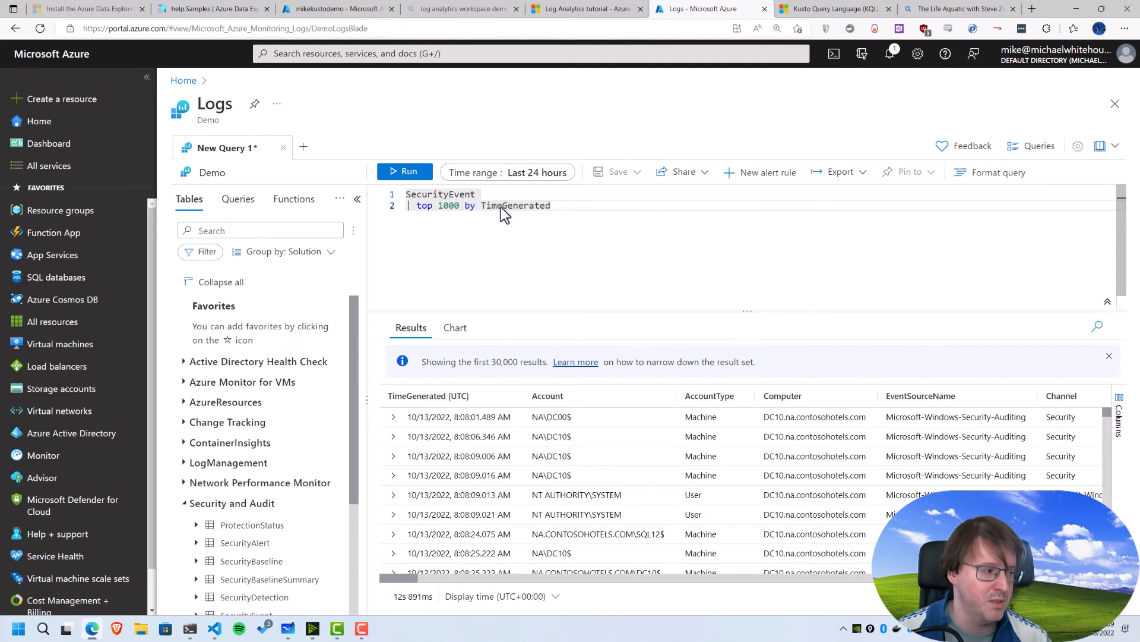
{"action": "left_click", "coordinate": [408, 176]}
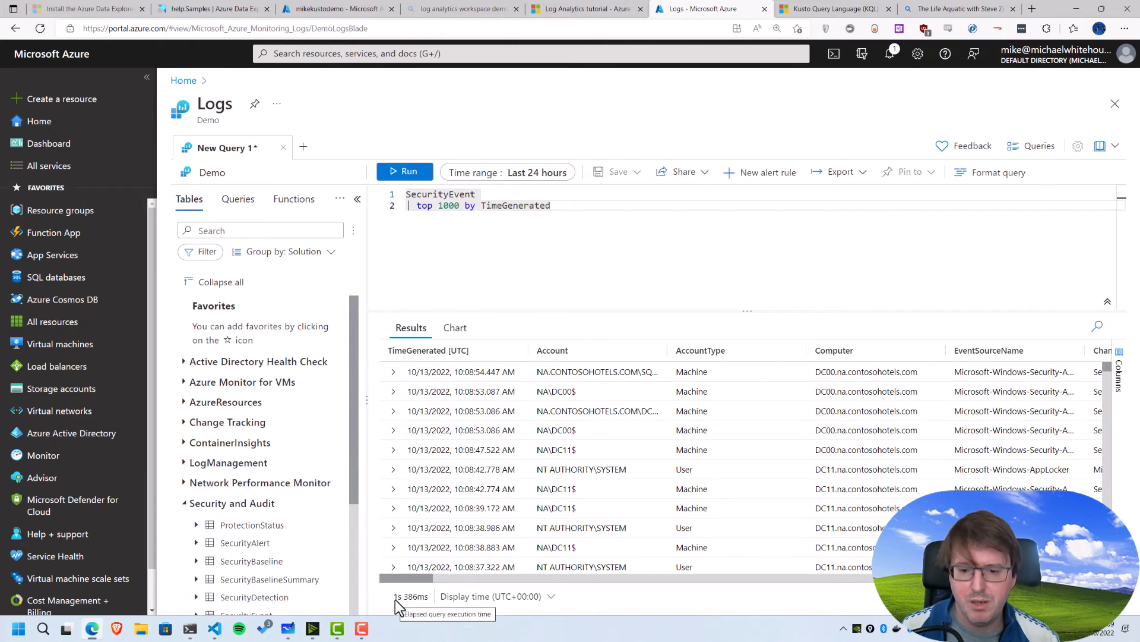
Add a third line to the SecurityEvent query: "| project Computer, TimeGenerated, EventID".
{"action": "left_click", "coordinate": [576, 220]}
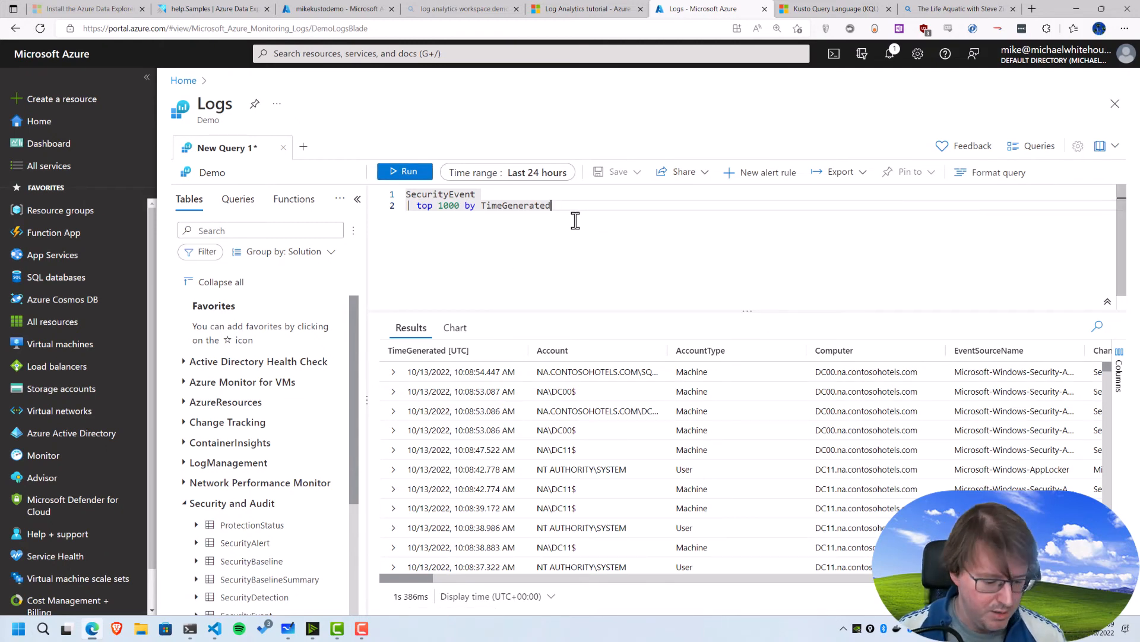
{"action": "key", "text": "Return"}
{"action": "type", "text": "| project "}
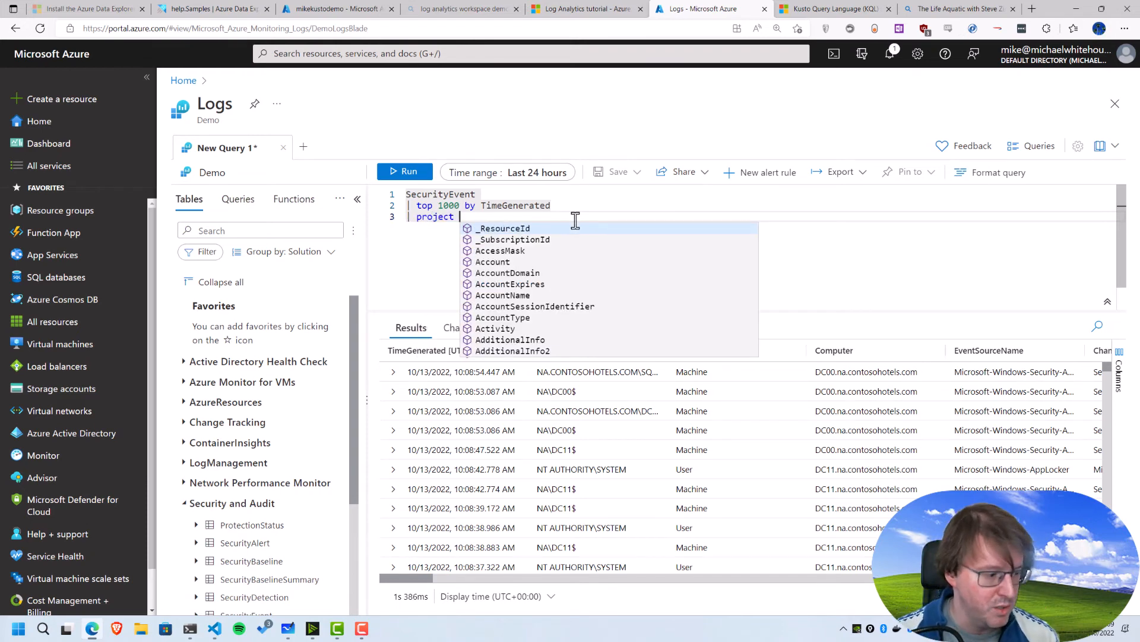
{"action": "type", "text": "Computer,"}
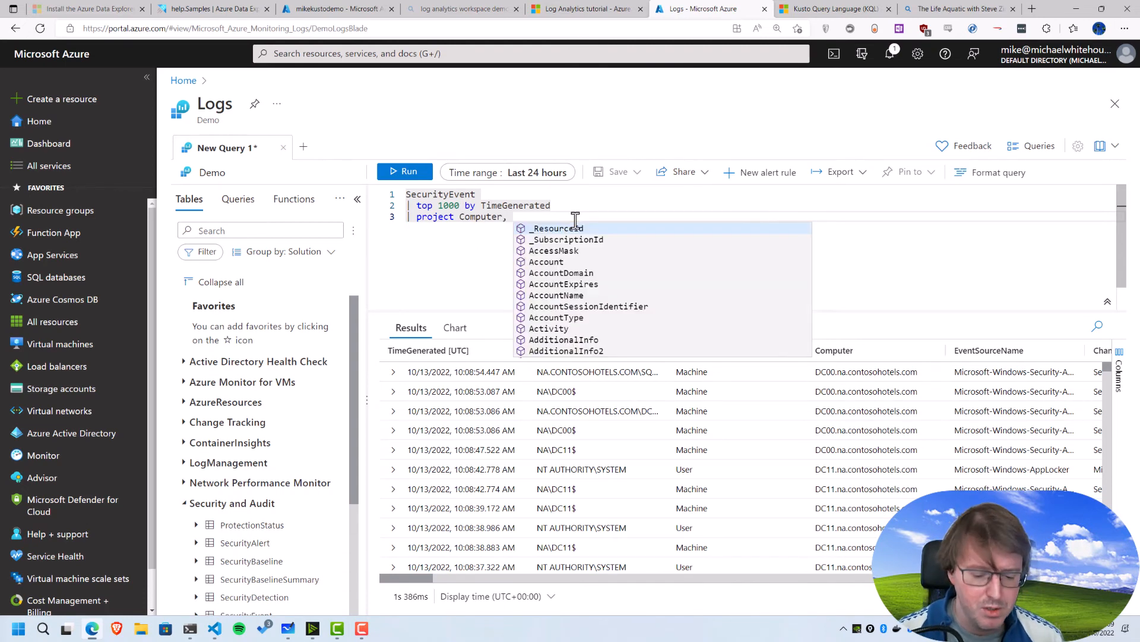
{"action": "type", "text": " TimeGenerated, Even"}
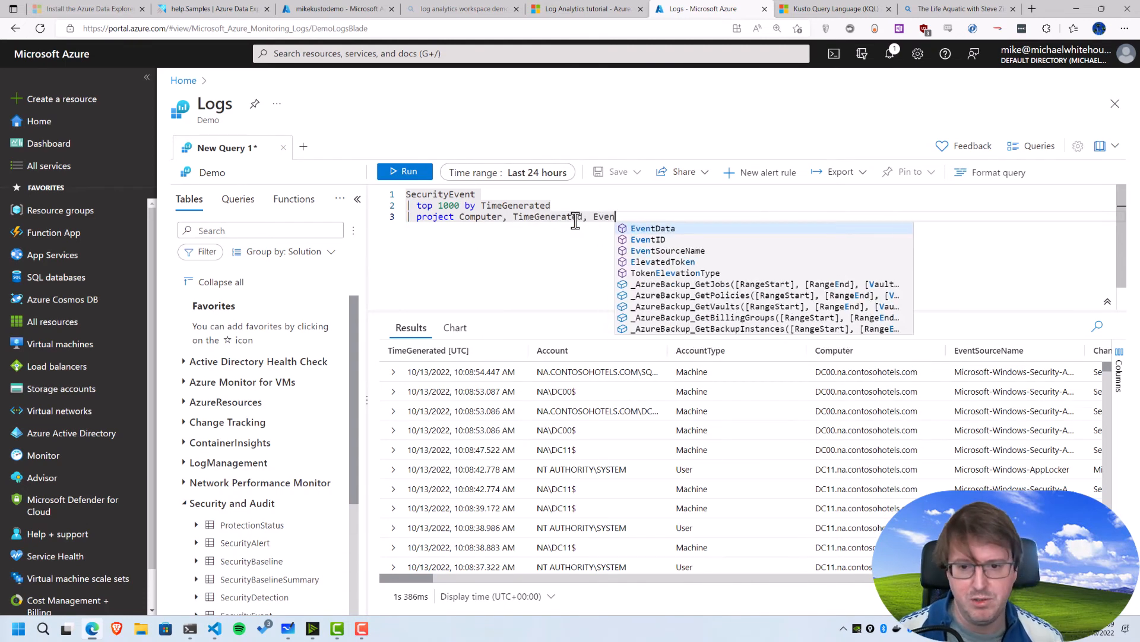
{"action": "key", "text": "Down"}
{"action": "key", "text": "Tab"}
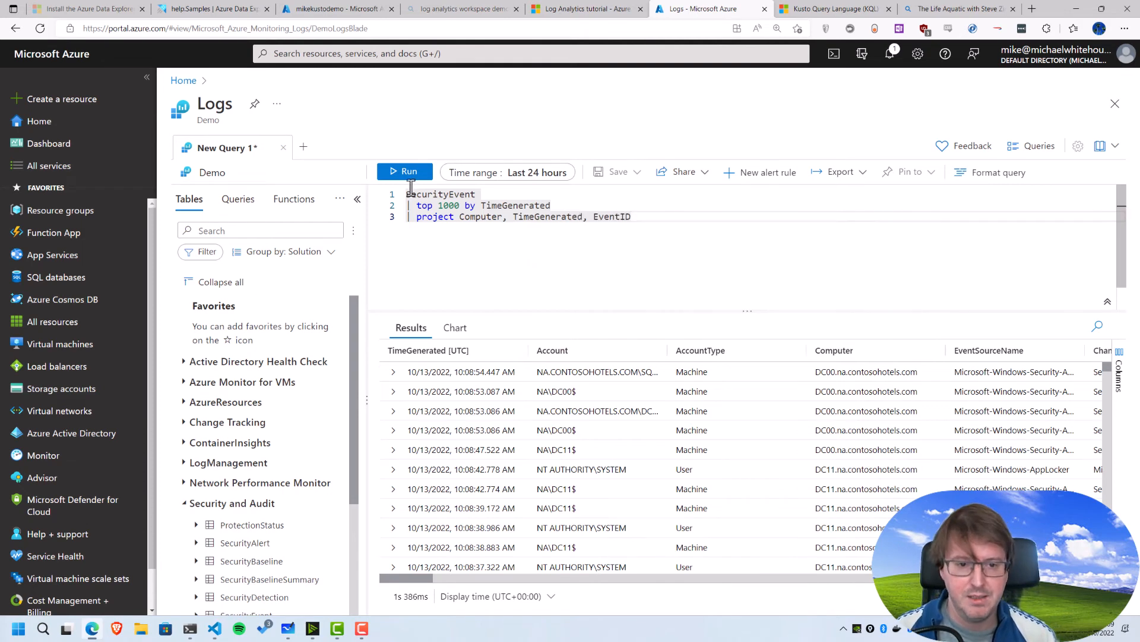
Run the SecurityEvent query with the projected columns and examine the EventID values further down the results.
{"action": "key", "text": "shift+Return"}
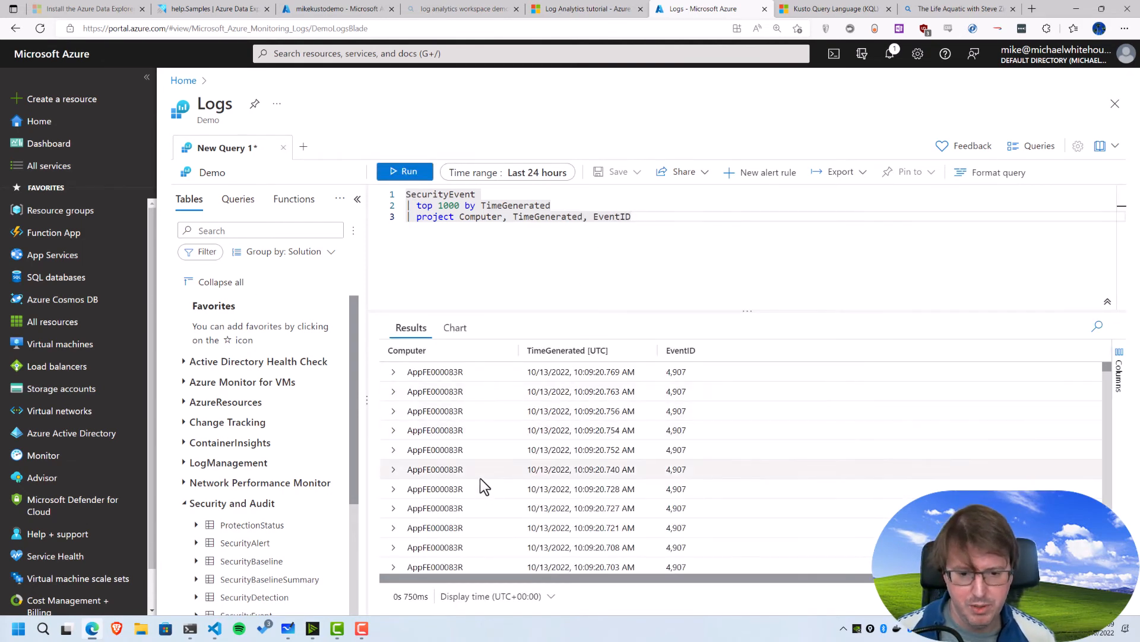
{"action": "scroll", "coordinate": [1107, 369], "scroll_direction": "down", "scroll_amount": 3}
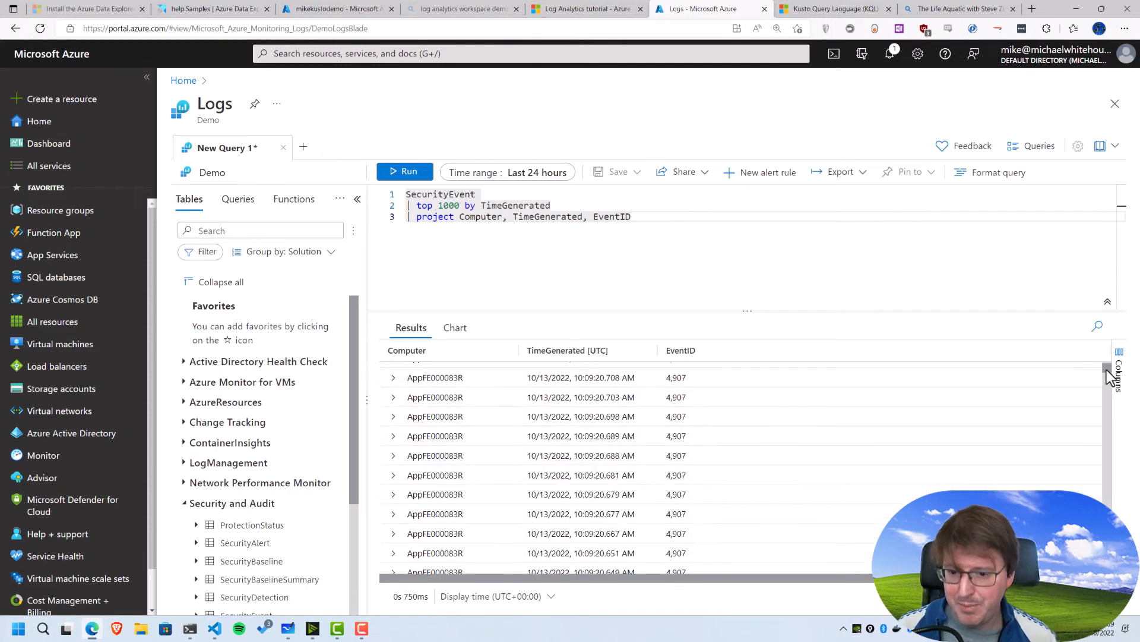
{"action": "left_click_drag", "start_coordinate": [1107, 370], "coordinate": [1102, 451]}
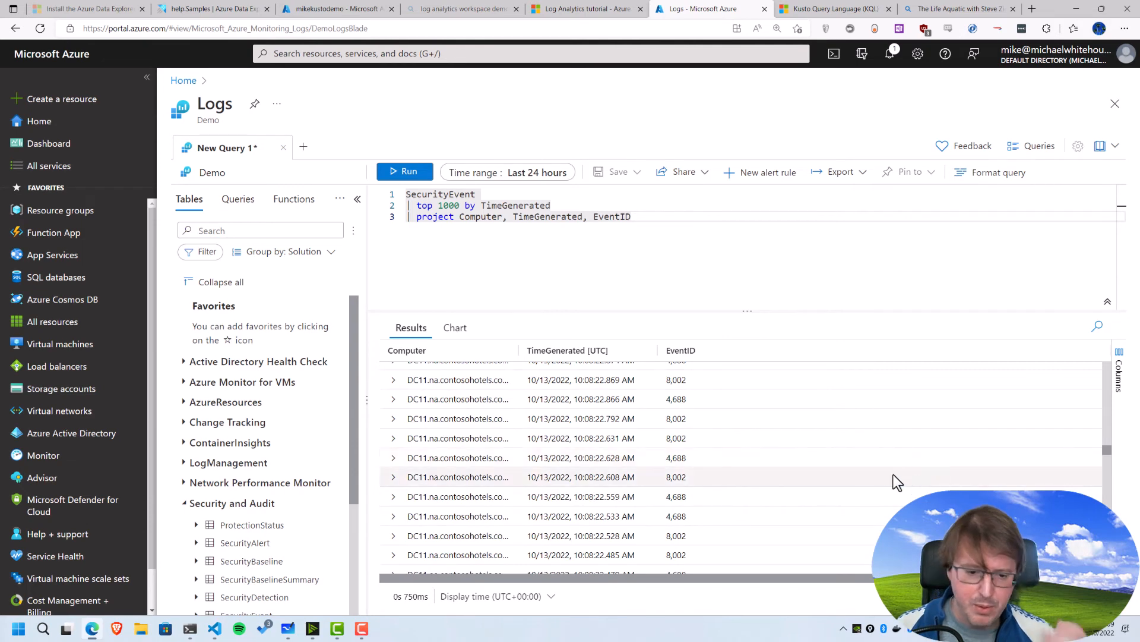
{"action": "left_click_drag", "start_coordinate": [670, 423], "coordinate": [682, 423]}
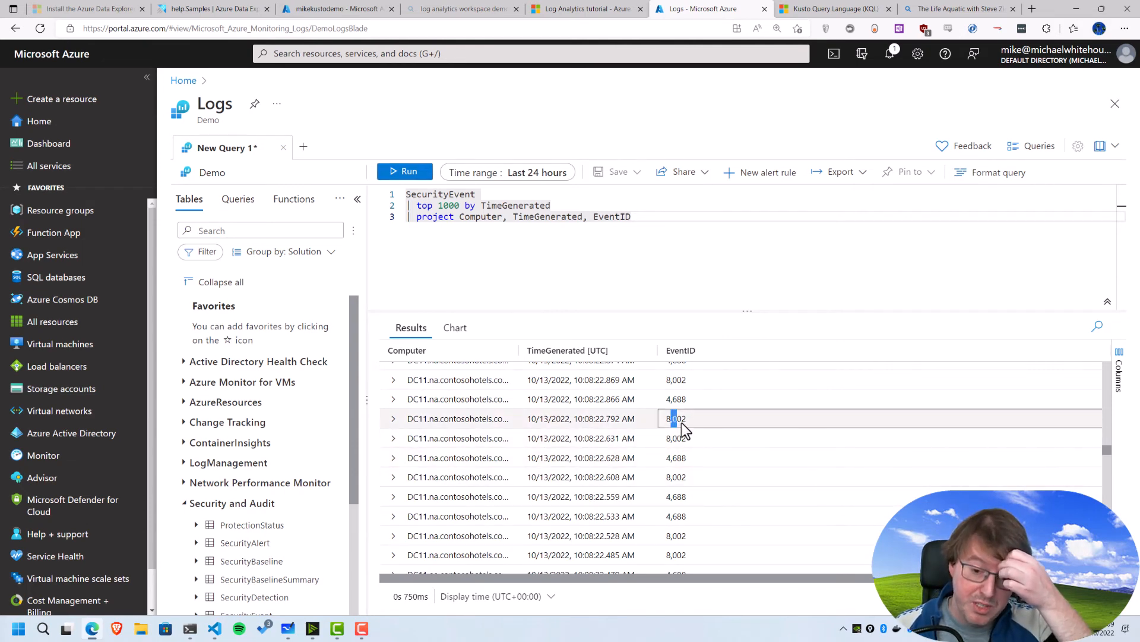
Add the line "| where EventID == 8002" to the end of the SecurityEvent query and run it.
{"action": "left_click", "coordinate": [691, 252]}
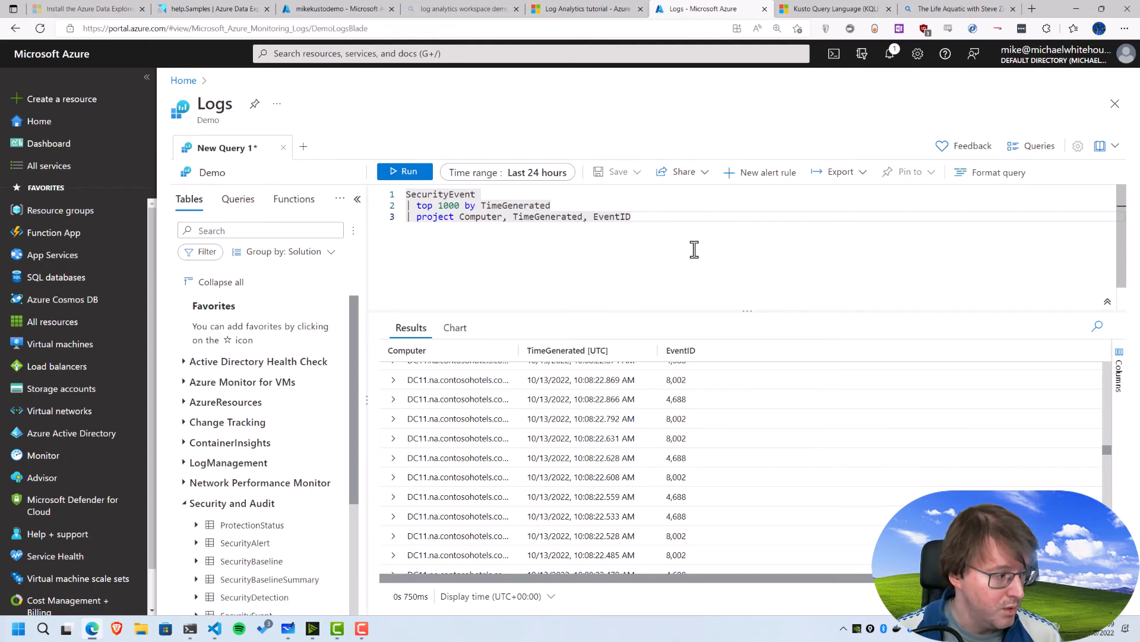
{"action": "key", "text": "Return"}
{"action": "type", "text": "| where "}
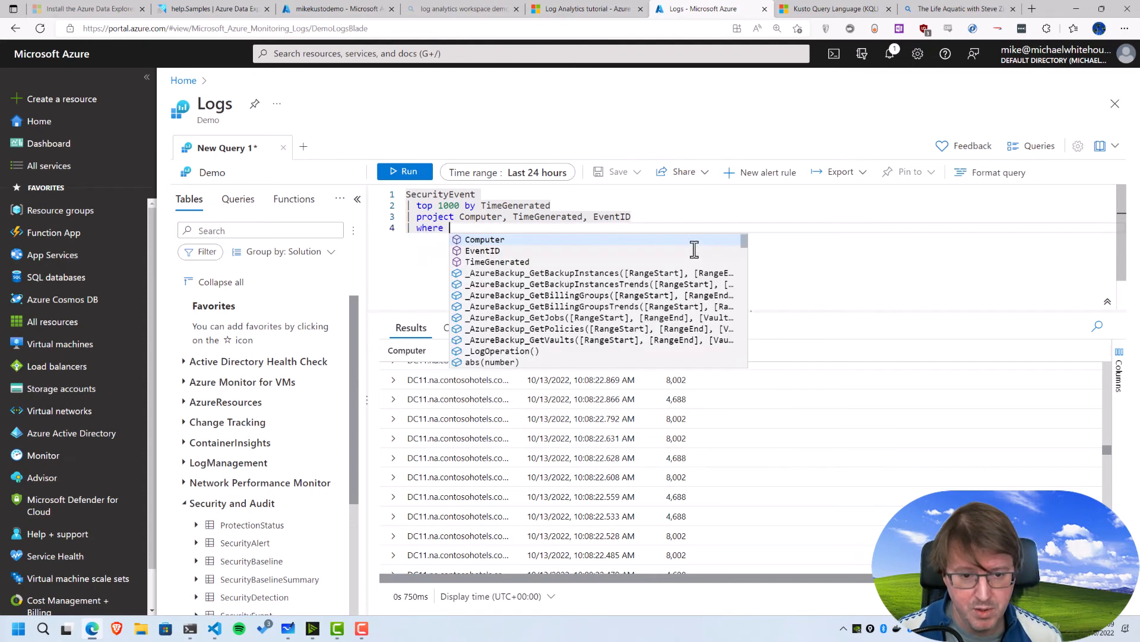
{"action": "type", "text": "EventID == "}
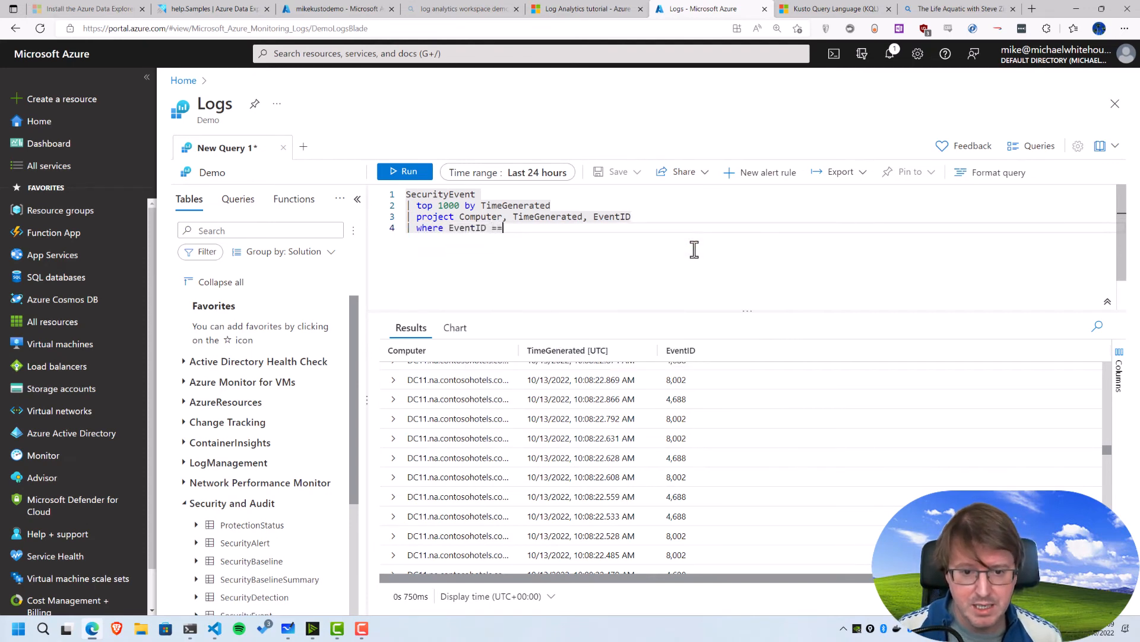
{"action": "type", "text": "8002"}
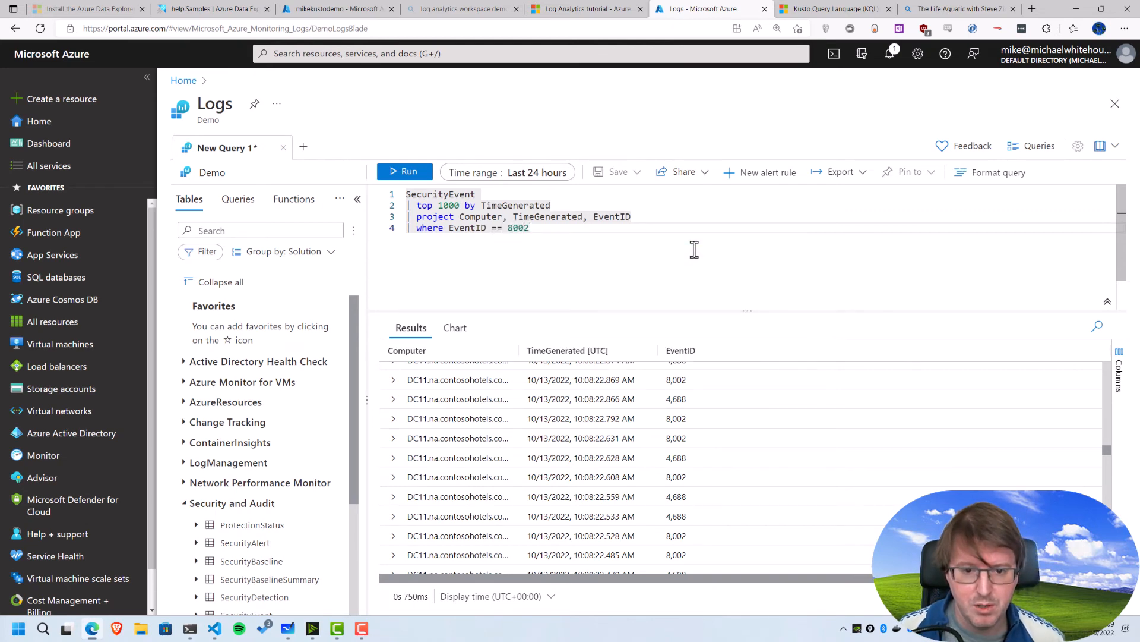
{"action": "key", "text": "shift+Return"}
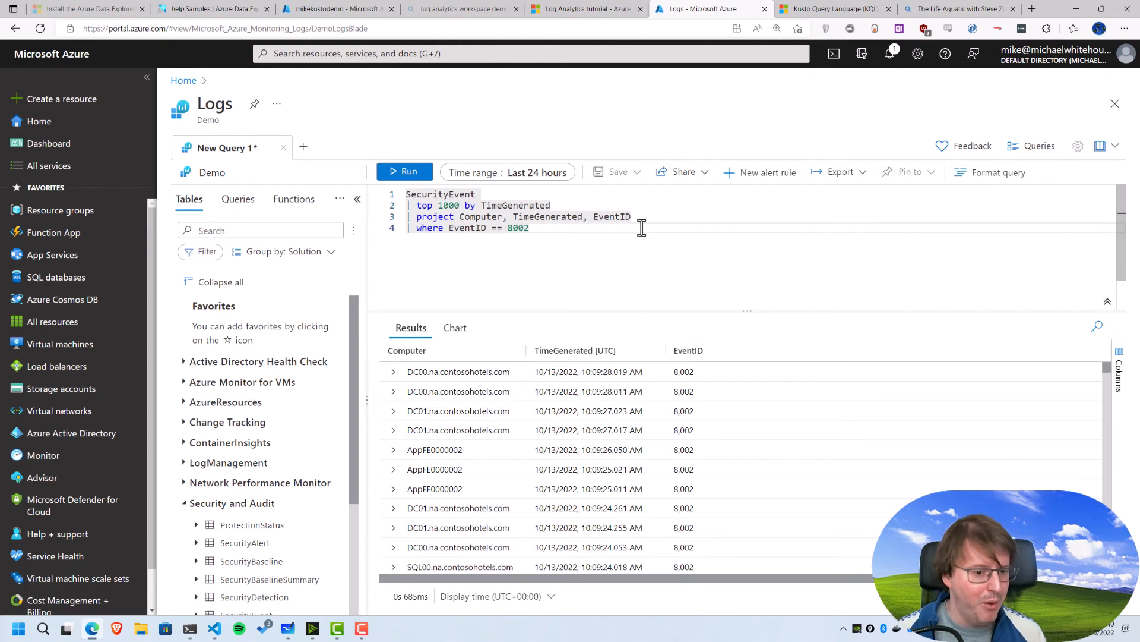
Switch to the log diagram in Microsoft Whiteboard and change the green pen to the rainbow colour.
{"action": "left_click", "coordinate": [288, 628]}
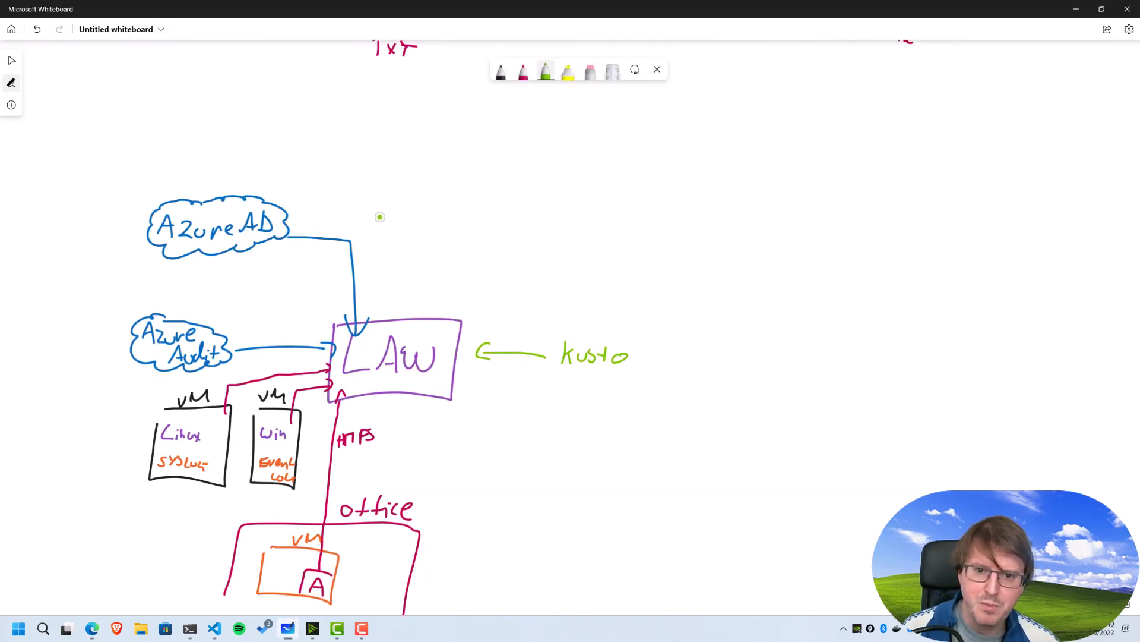
{"action": "left_click", "coordinate": [546, 72]}
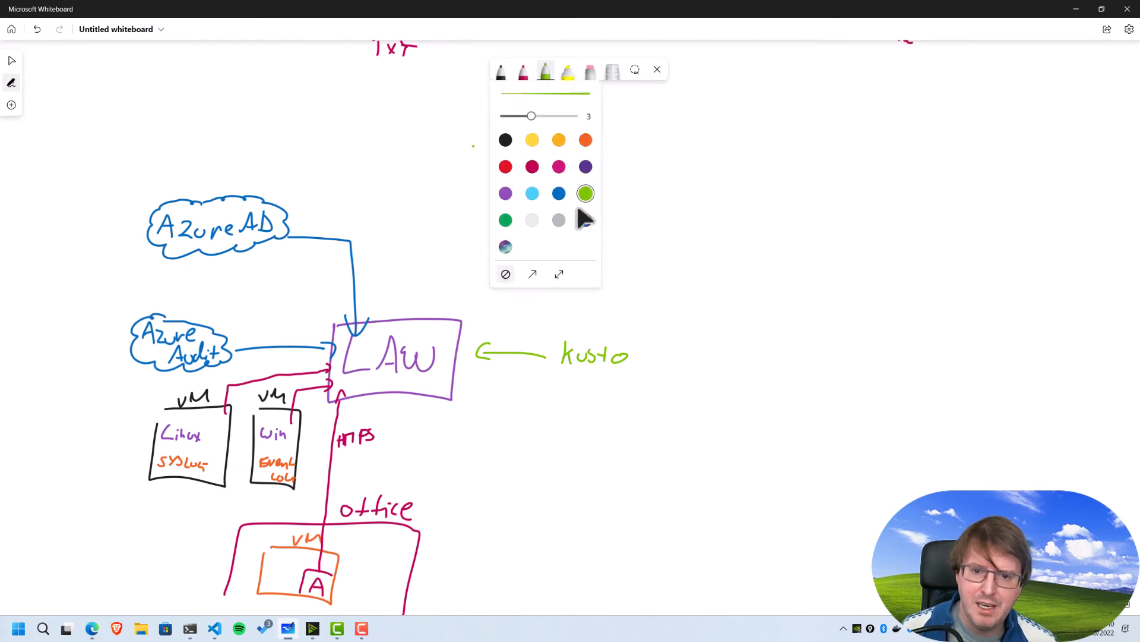
{"action": "left_click", "coordinate": [585, 220]}
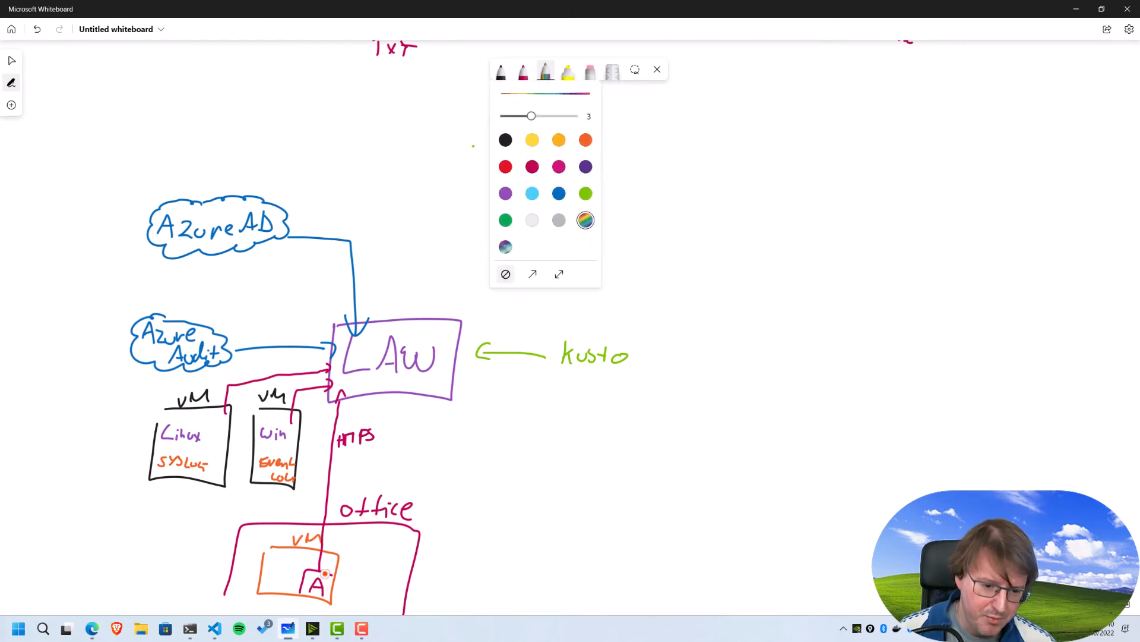
Circle the office agent and the Windows and Linux VMs, mark the LAW box, and undo these strokes.
{"action": "mouse_move", "coordinate": [325, 573]}
{"action": "left_mouse_down"}
{"action": "mouse_move", "coordinate": [346, 585]}
{"action": "mouse_move", "coordinate": [321, 562]}
{"action": "left_mouse_up"}
{"action": "mouse_move", "coordinate": [279, 387]}
{"action": "left_mouse_down"}
{"action": "mouse_move", "coordinate": [265, 388]}
{"action": "mouse_move", "coordinate": [275, 380]}
{"action": "left_mouse_up"}
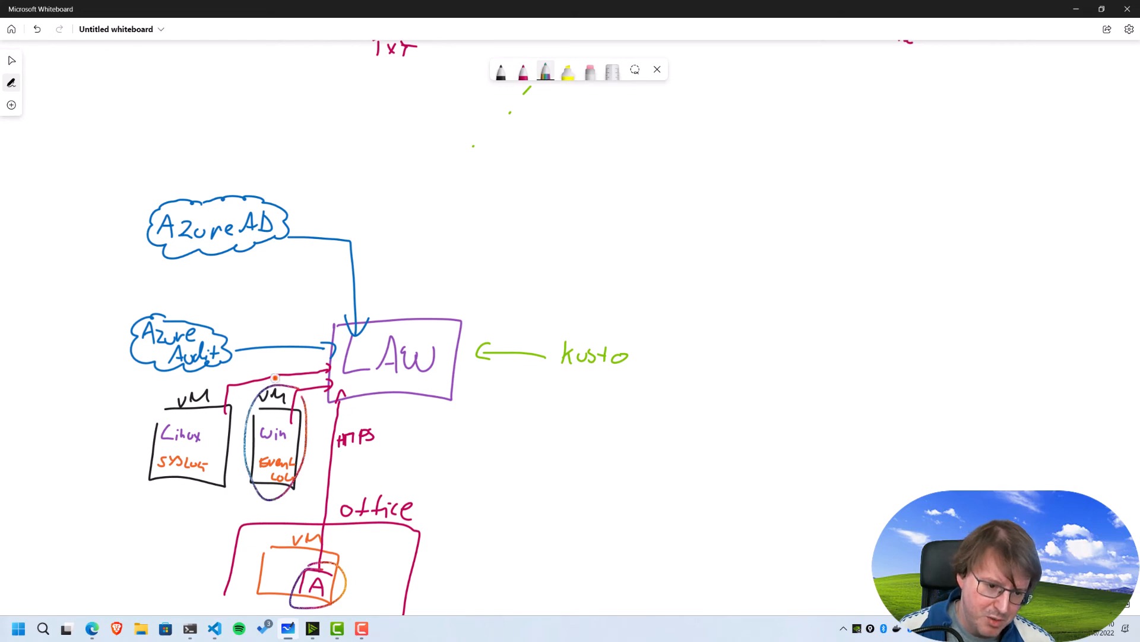
{"action": "mouse_move", "coordinate": [201, 391]}
{"action": "left_mouse_down"}
{"action": "mouse_move", "coordinate": [178, 390]}
{"action": "mouse_move", "coordinate": [231, 427]}
{"action": "mouse_move", "coordinate": [217, 392]}
{"action": "left_mouse_up"}
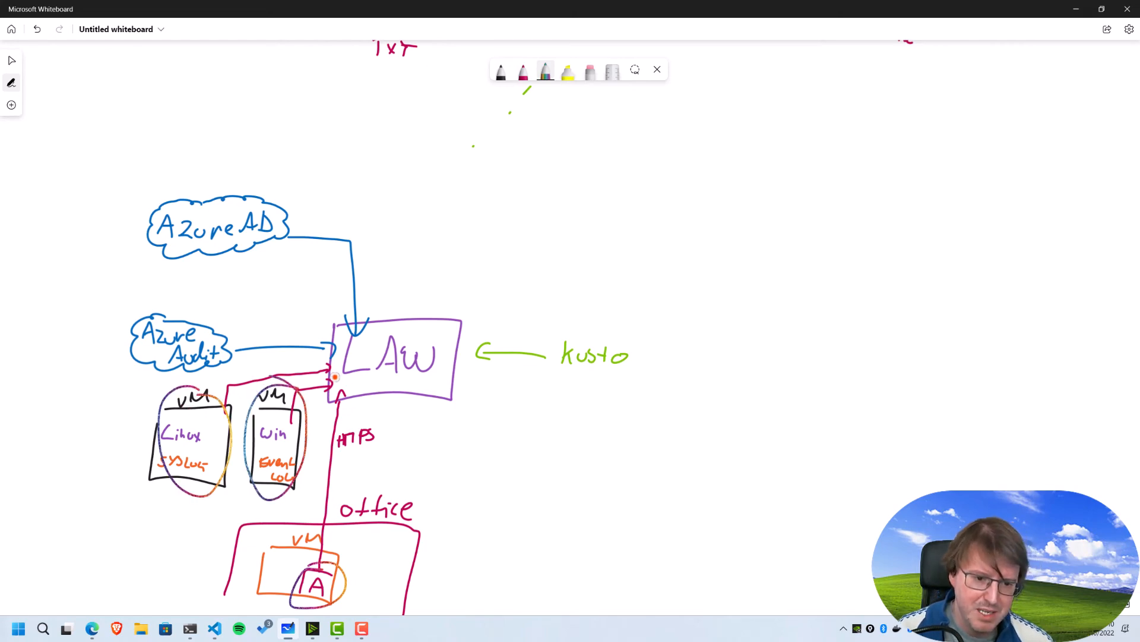
{"action": "left_click_drag", "start_coordinate": [376, 414], "coordinate": [386, 383]}
{"action": "key", "text": "ctrl+z"}
{"action": "key", "text": "ctrl+z"}
{"action": "key", "text": "ctrl+z"}
{"action": "key", "text": "ctrl+z"}
{"action": "key", "text": "ctrl+z"}
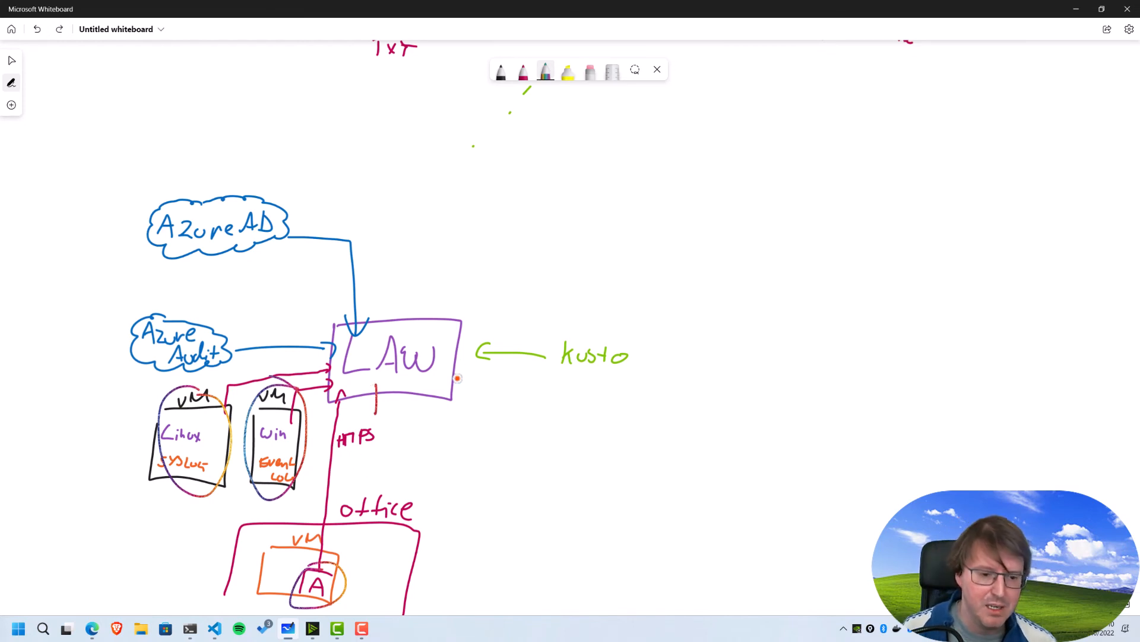
Handwrite "? 8002" beside the word Kusto in the diagram.
{"action": "left_click_drag", "start_coordinate": [653, 356], "coordinate": [657, 380]}
{"action": "left_click", "coordinate": [654, 392]}
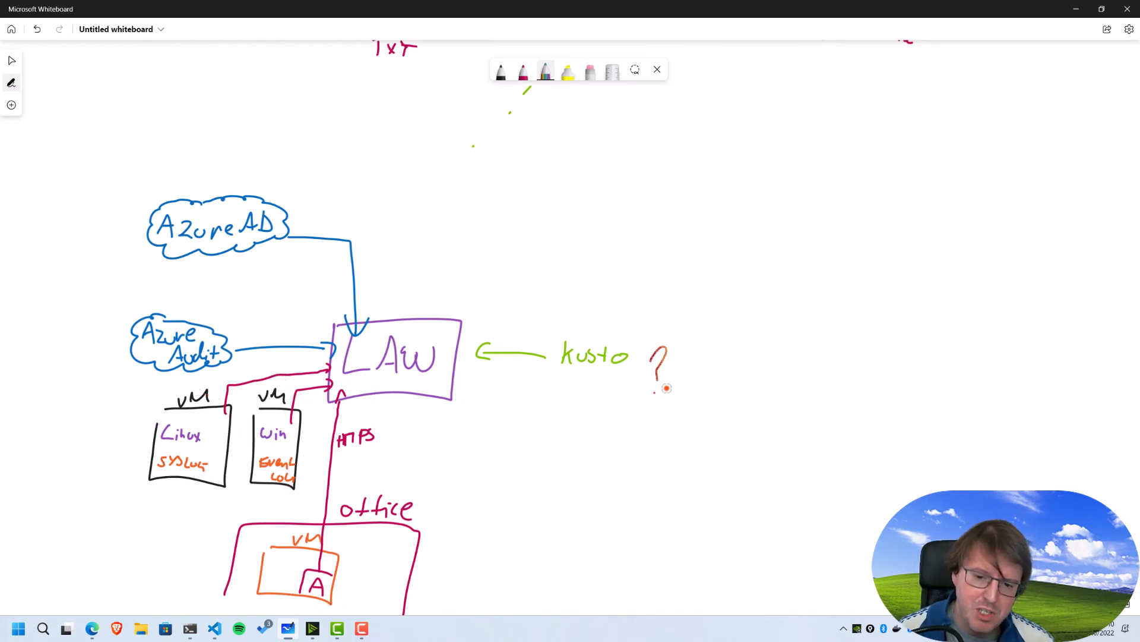
{"action": "left_click_drag", "start_coordinate": [710, 354], "coordinate": [752, 357]}
{"action": "left_click_drag", "start_coordinate": [758, 357], "coordinate": [781, 376]}
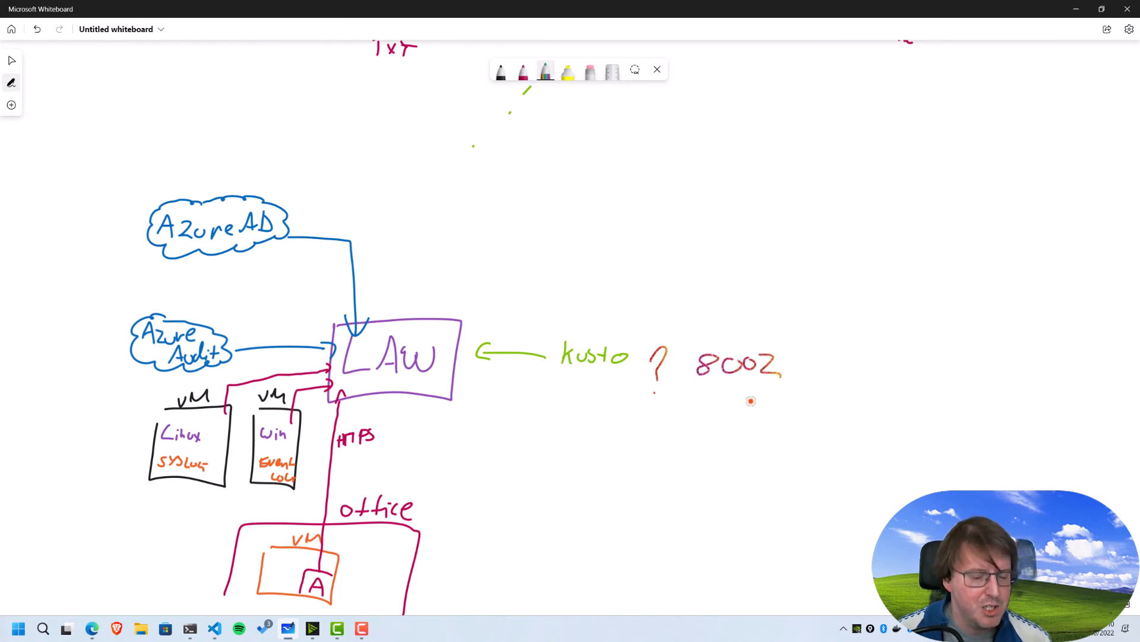
Draw small arrows pointing into the Linux VM, the Windows VM and the office VM, and undo them.
{"action": "left_click_drag", "start_coordinate": [135, 417], "coordinate": [170, 419]}
{"action": "left_click_drag", "start_coordinate": [157, 411], "coordinate": [162, 431]}
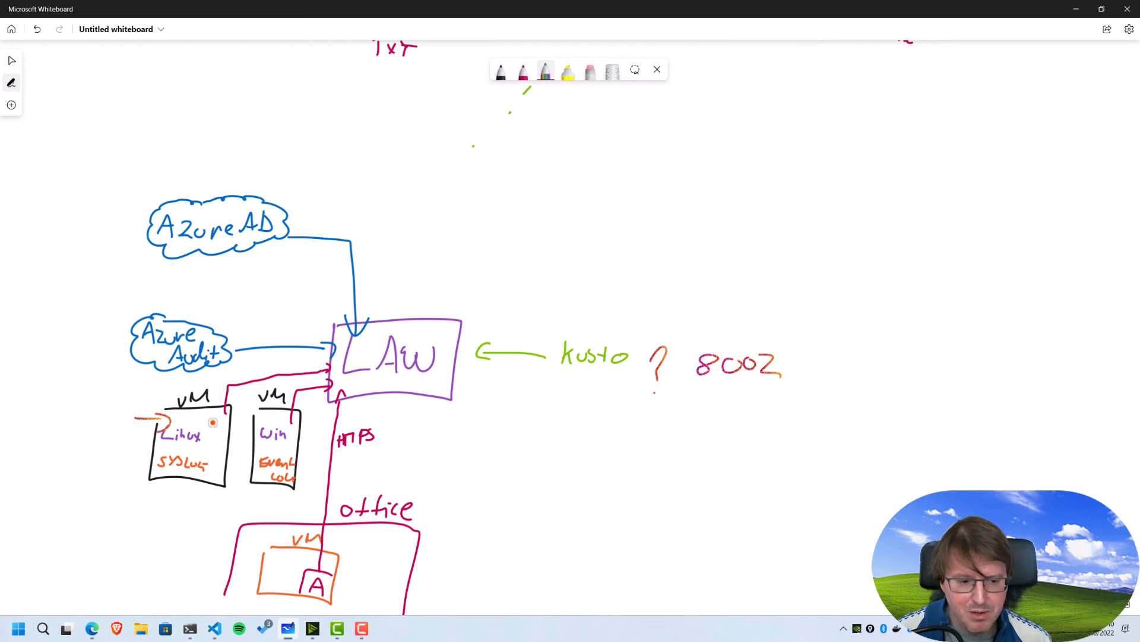
{"action": "left_click_drag", "start_coordinate": [243, 435], "coordinate": [265, 435]}
{"action": "left_click_drag", "start_coordinate": [257, 428], "coordinate": [262, 446]}
{"action": "left_click_drag", "start_coordinate": [252, 568], "coordinate": [282, 593]}
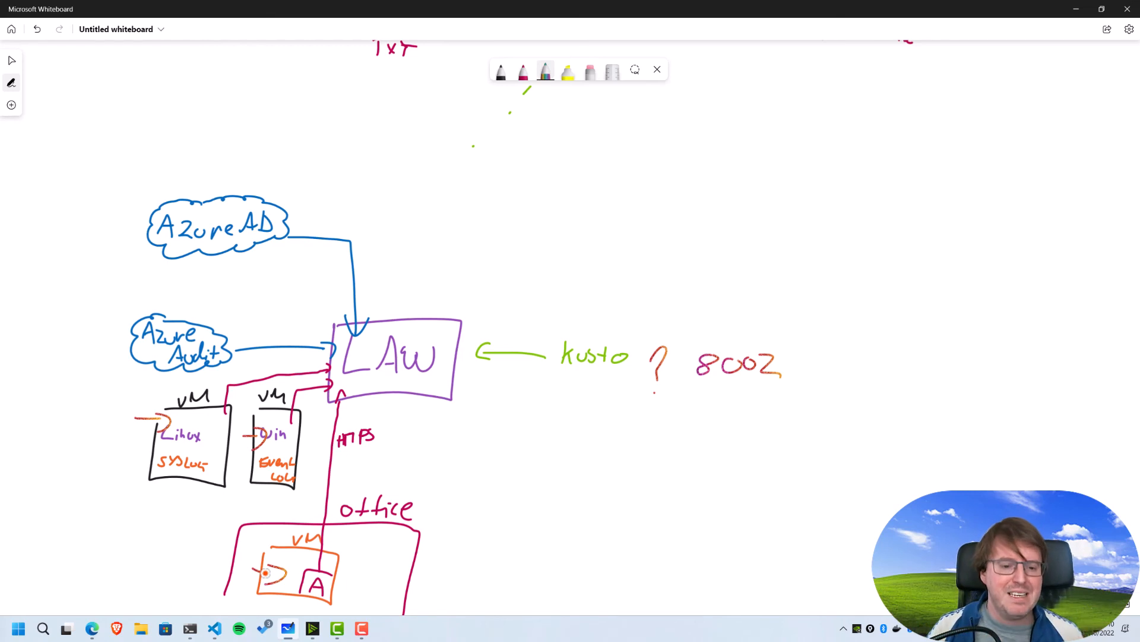
{"action": "key", "text": "ctrl+z"}
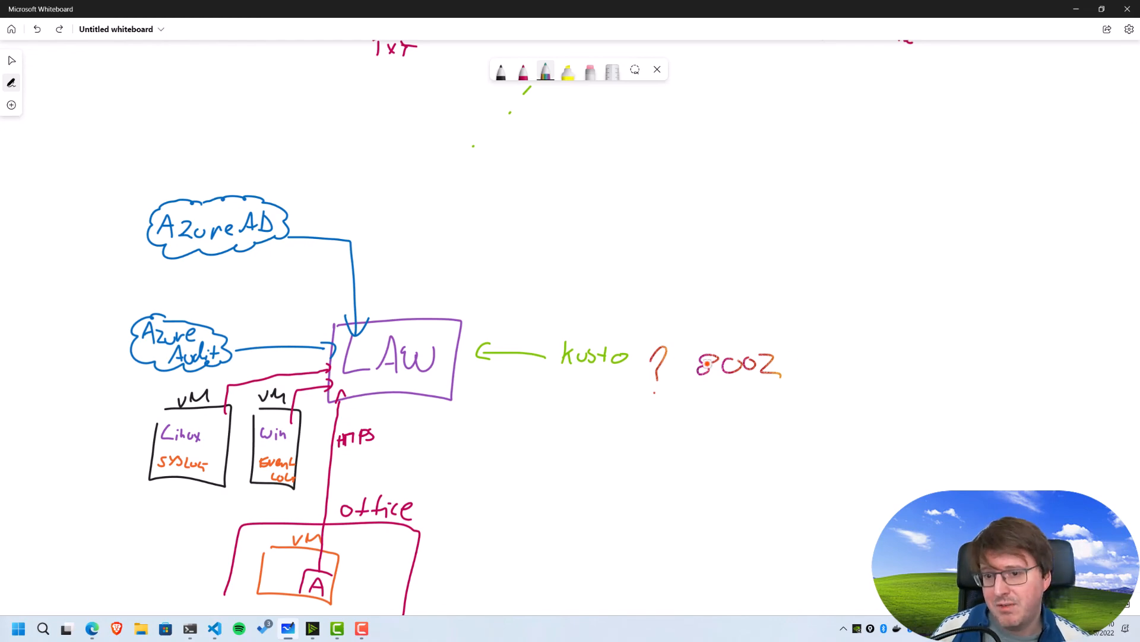
Switch back to the Azure portal, add "| summarize EventID8002=count() by Computer" as the query's fifth line and run it.
{"action": "left_click", "coordinate": [93, 631]}
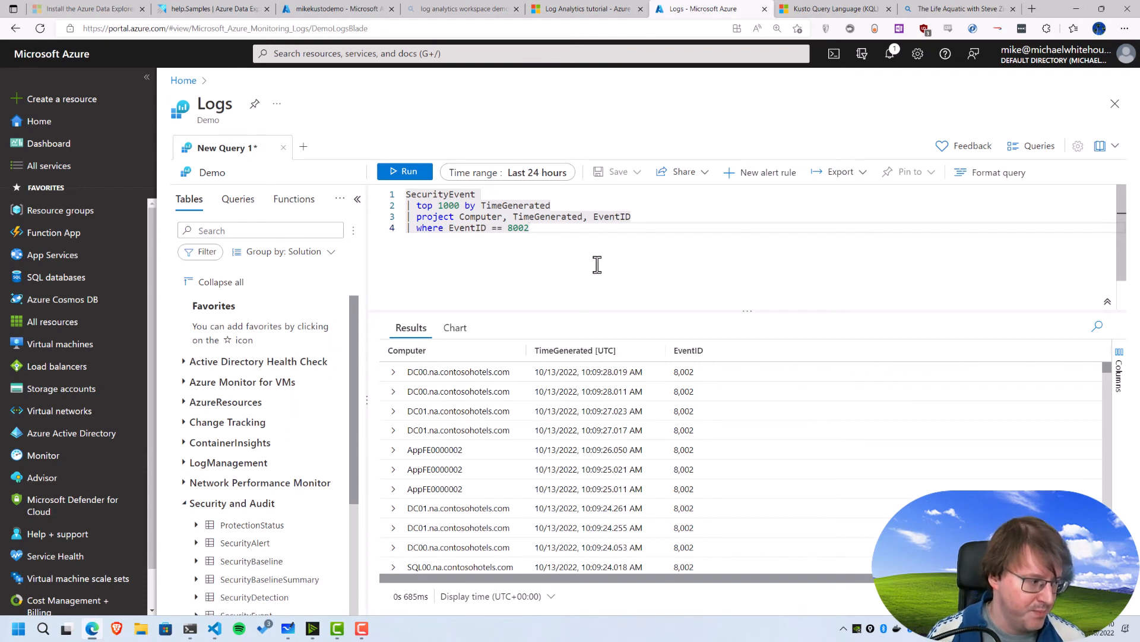
{"action": "key", "text": "Return"}
{"action": "type", "text": "| "}
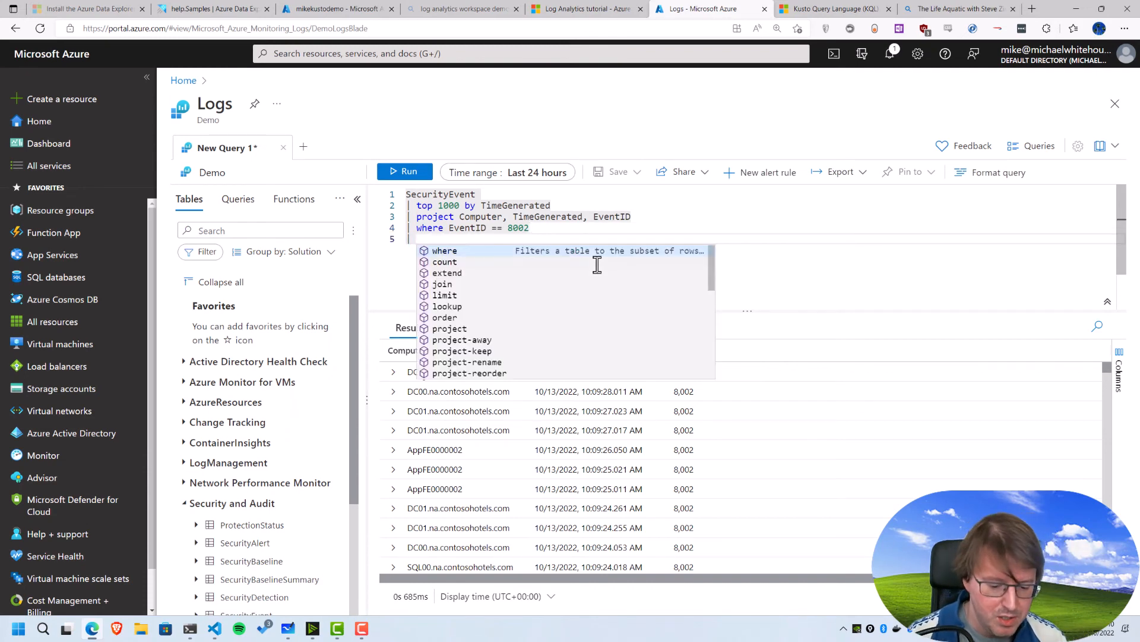
{"action": "type", "text": "summarize "}
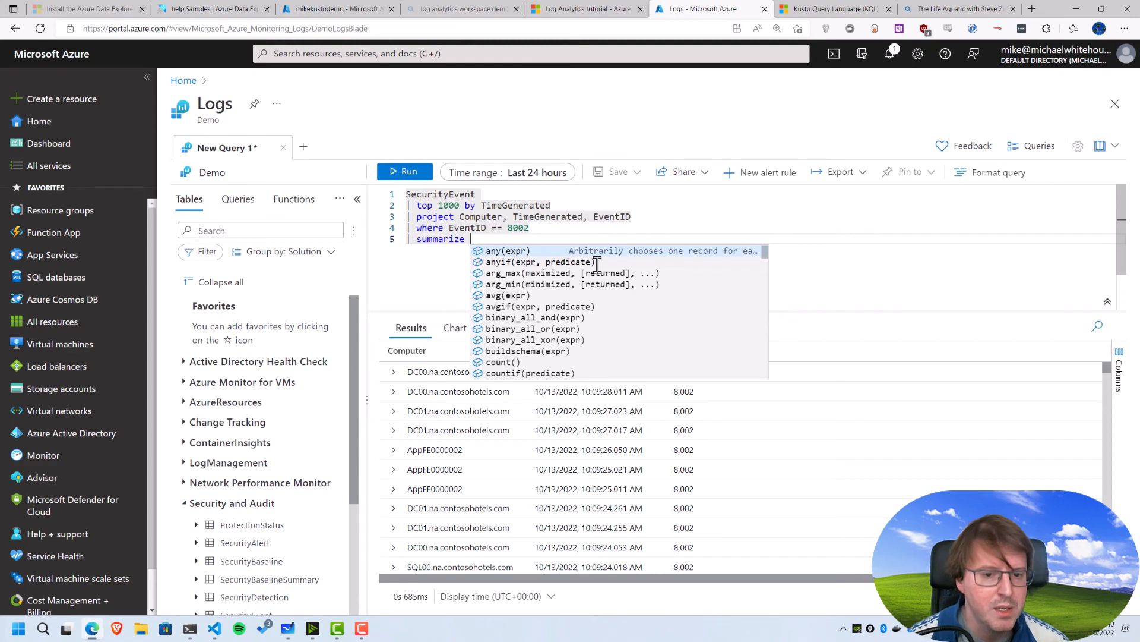
{"action": "type", "text": "Eve"}
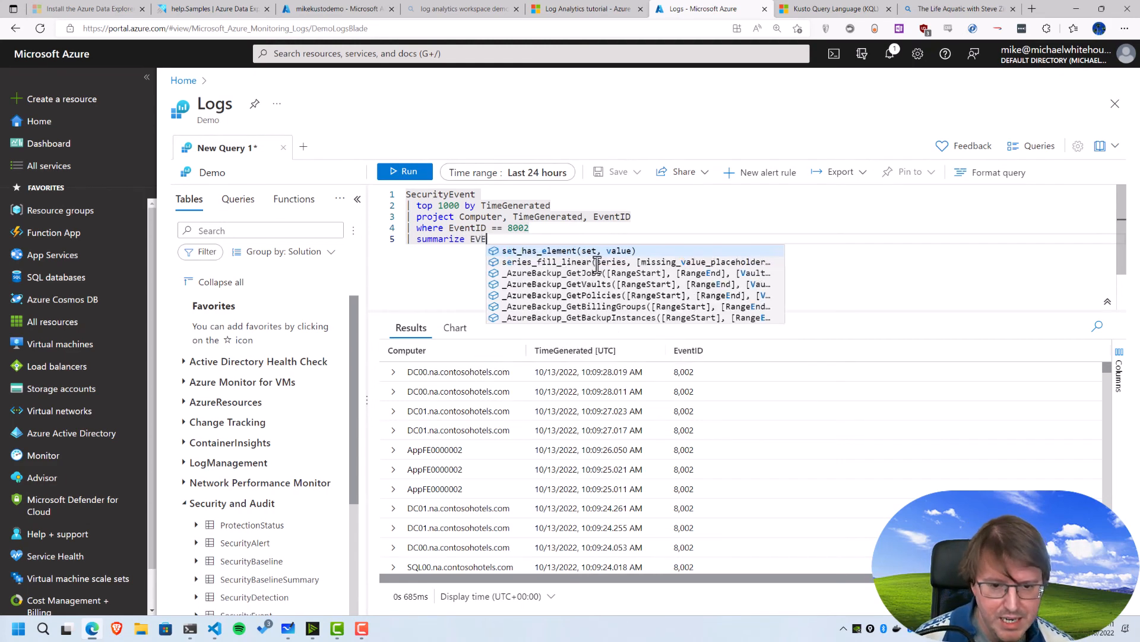
{"action": "type", "text": "nt"}
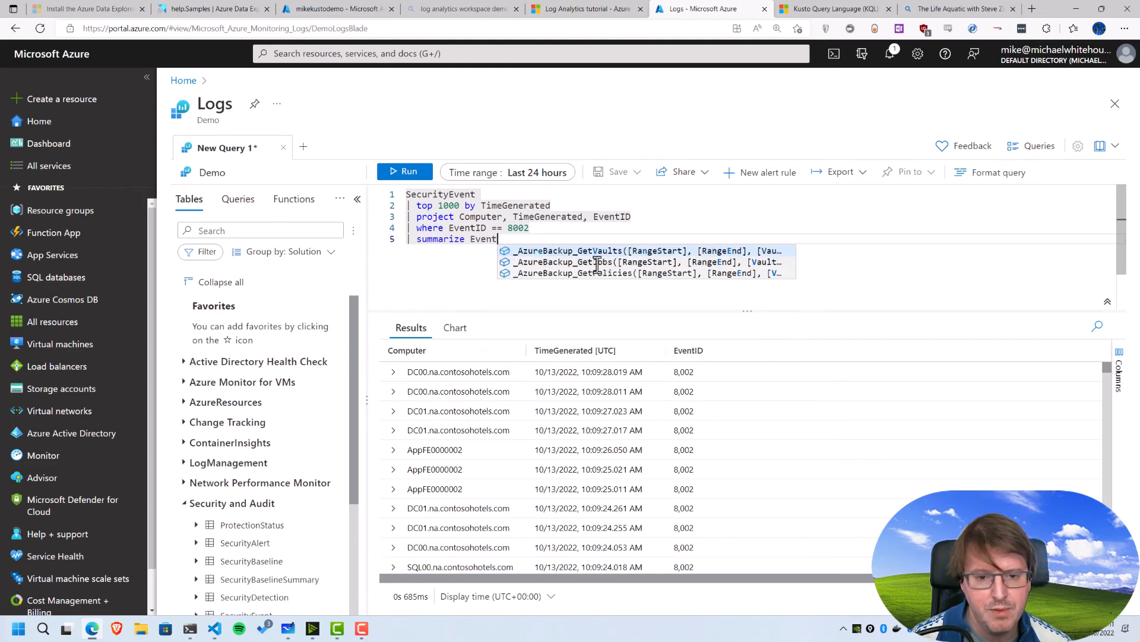
{"action": "type", "text": "ID8002"}
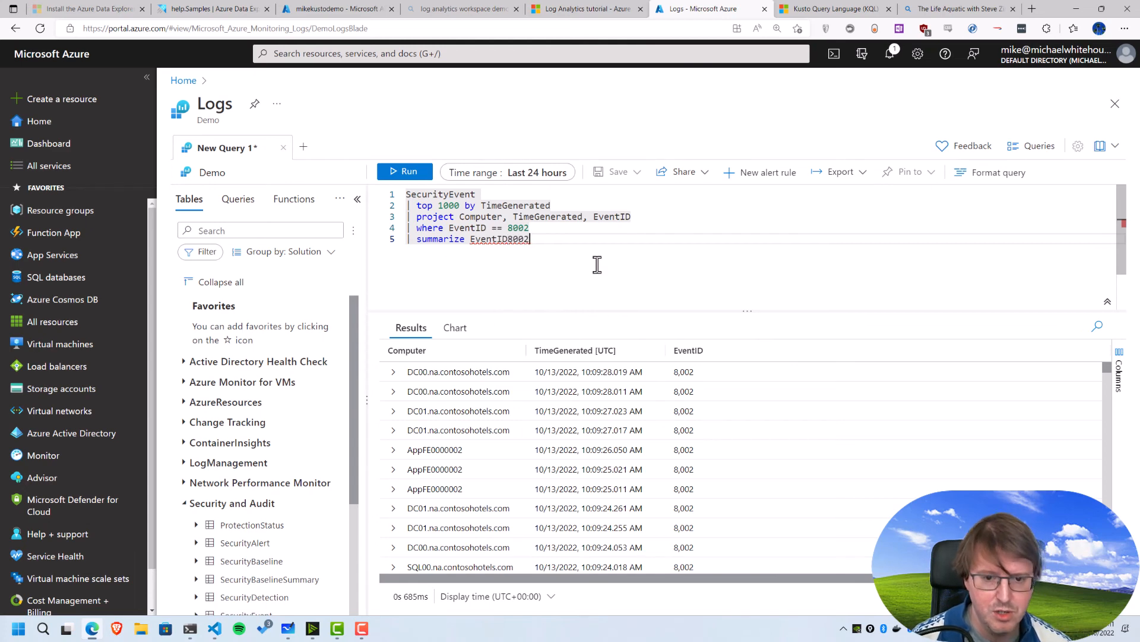
{"action": "key", "text": "BackSpace"}
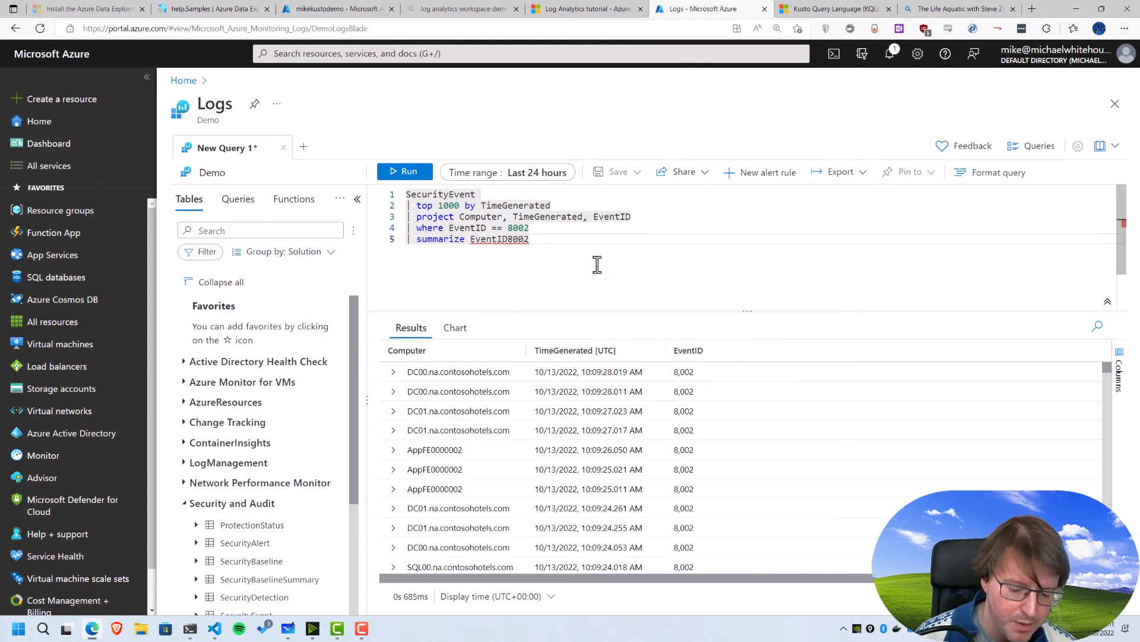
{"action": "type", "text": "=Count"}
{"action": "key", "text": "Tab"}
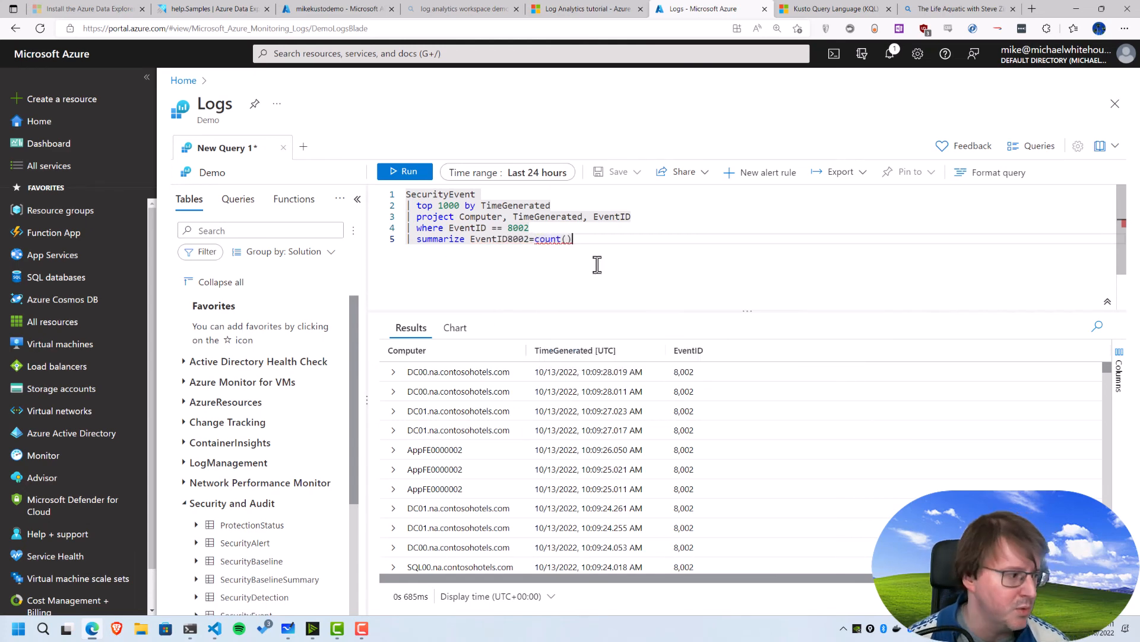
{"action": "type", "text": "by Co"}
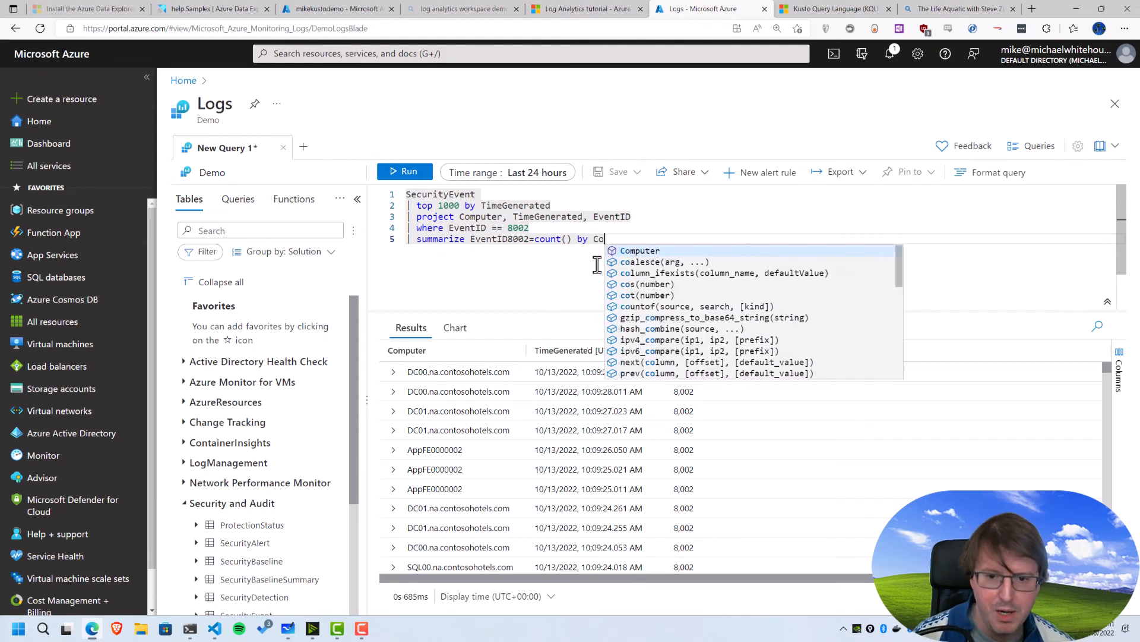
{"action": "key", "text": "Tab"}
{"action": "left_click", "coordinate": [398, 171]}
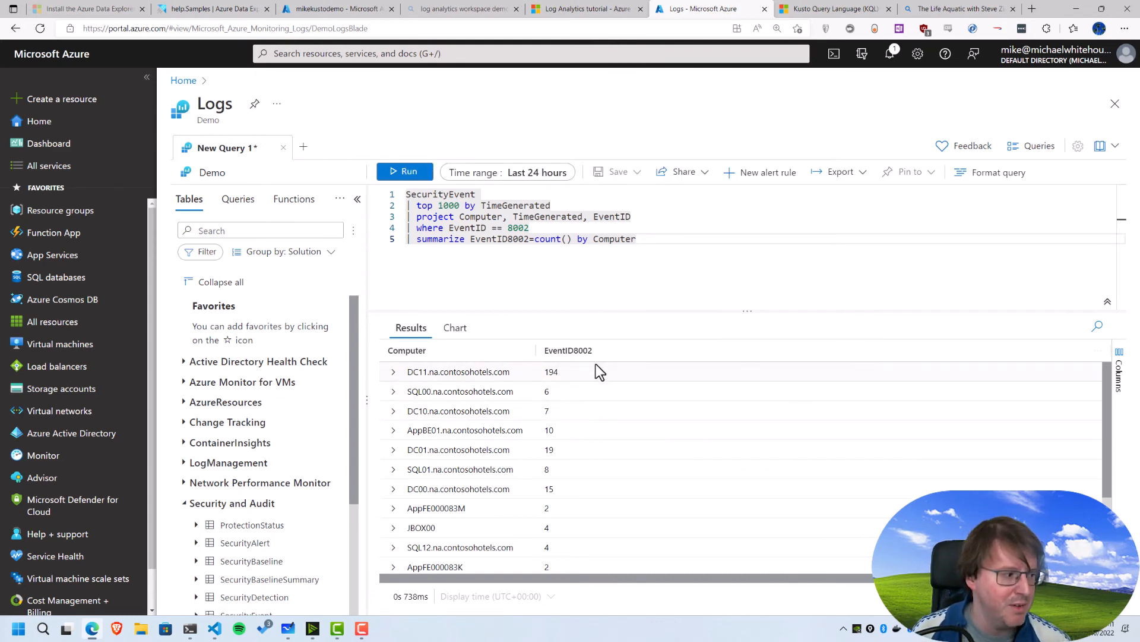
Add "| sort by EventID8002" as the sixth line of the query and run it.
{"action": "left_click", "coordinate": [674, 249]}
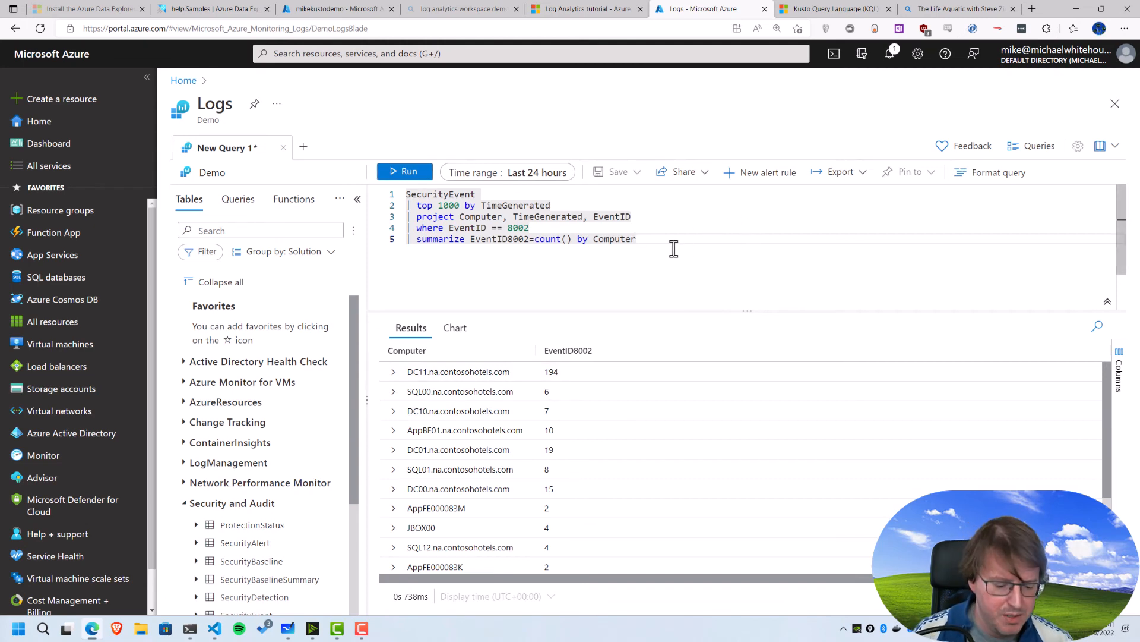
{"action": "key", "text": "Return"}
{"action": "type", "text": "| "}
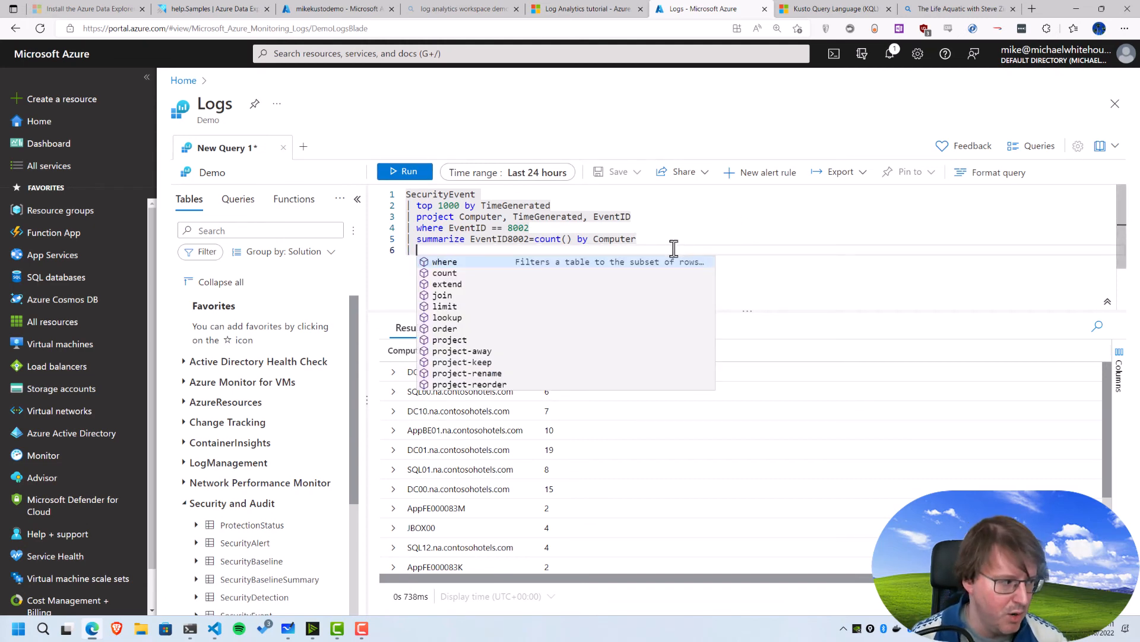
{"action": "type", "text": "sort by"}
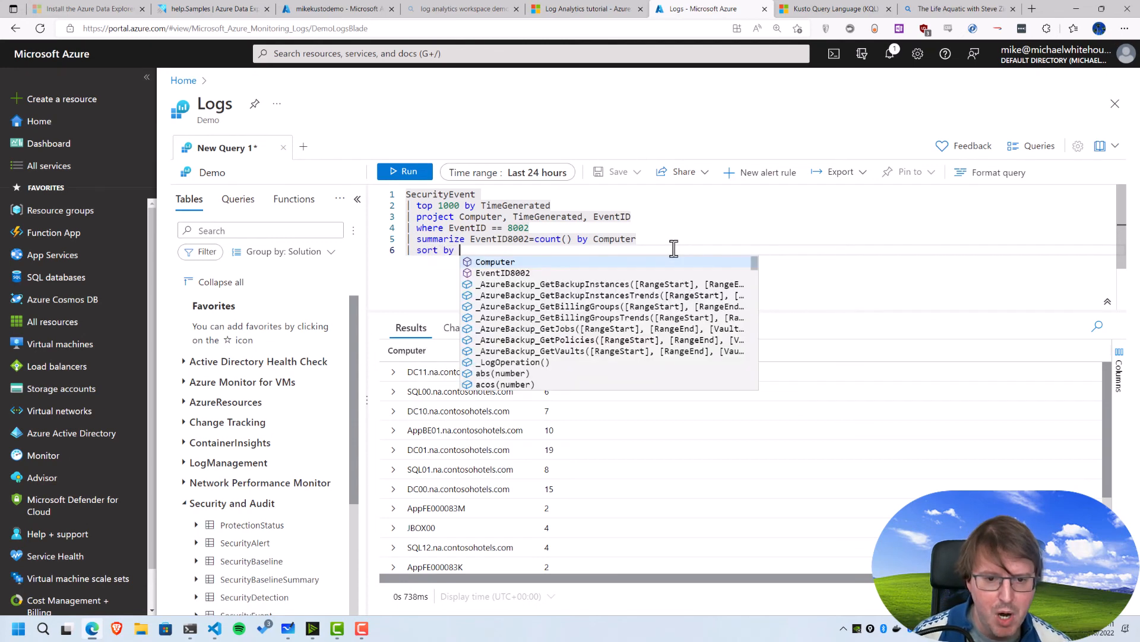
{"action": "key", "text": "Down"}
{"action": "key", "text": "Return"}
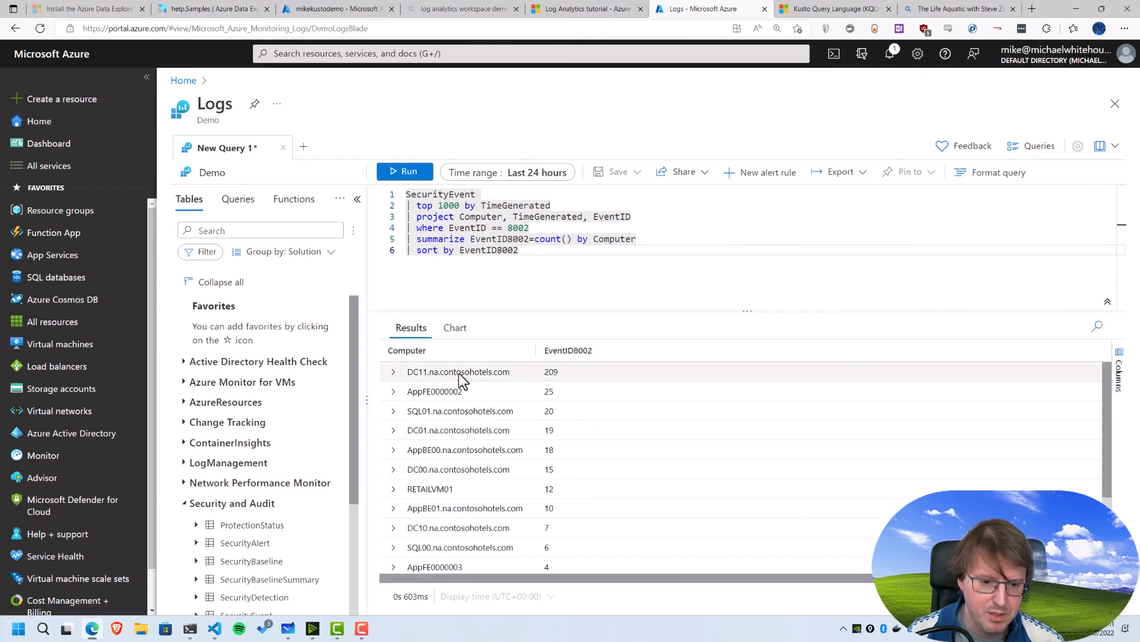
{"action": "left_click", "coordinate": [599, 265]}
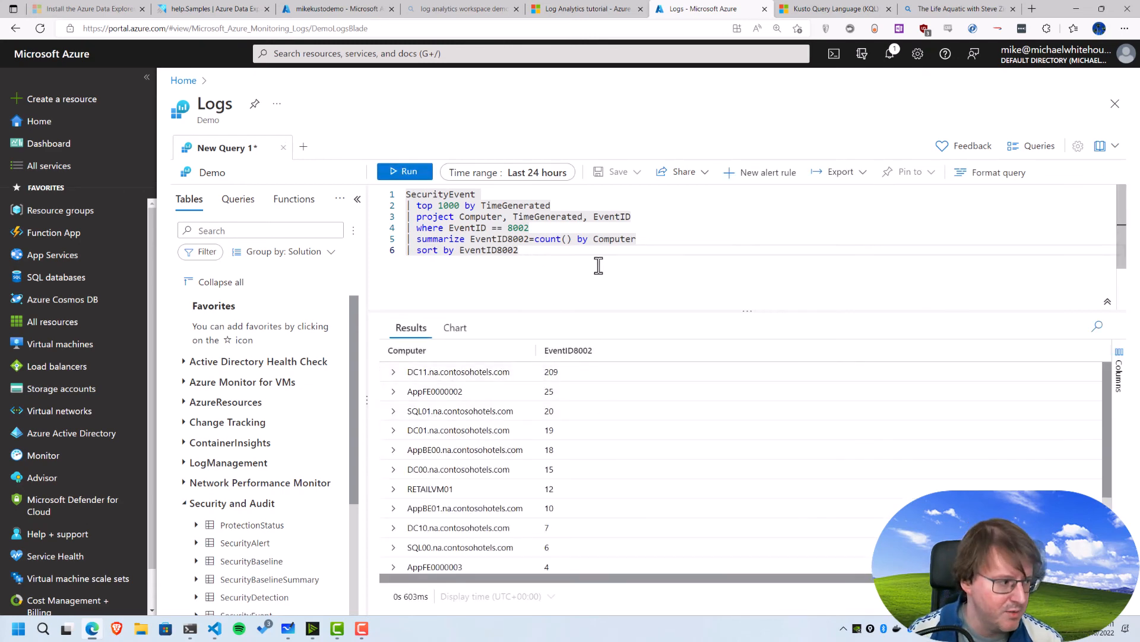
Add "| render barchart" as the seventh line of the query and run it.
{"action": "key", "text": "Return"}
{"action": "type", "text": "| render"}
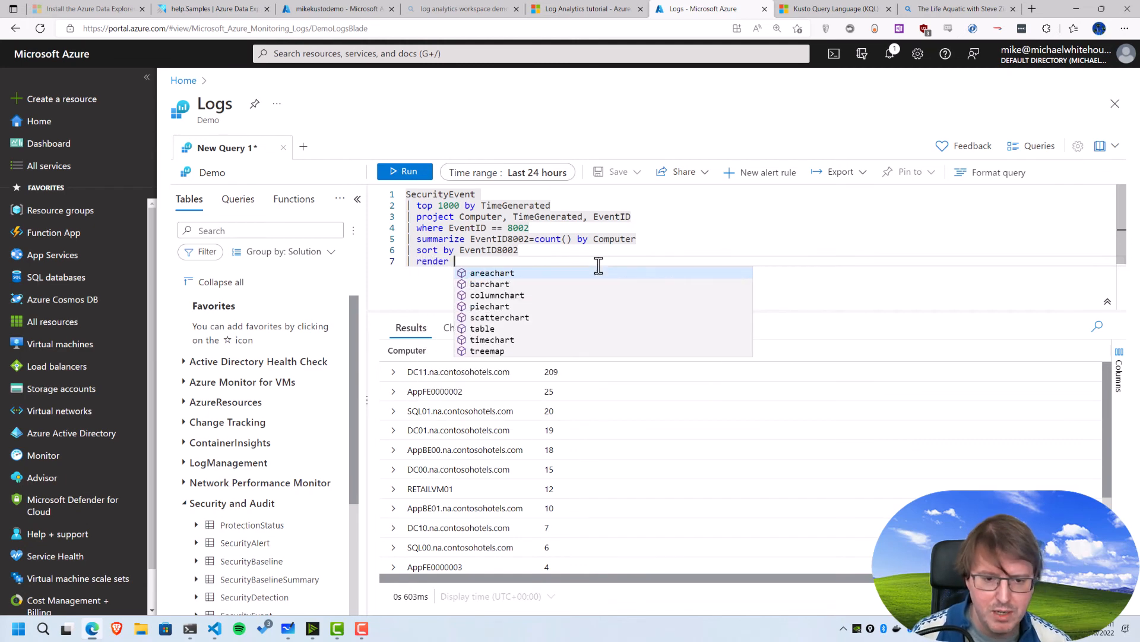
{"action": "key", "text": "Down"}
{"action": "key", "text": "Return"}
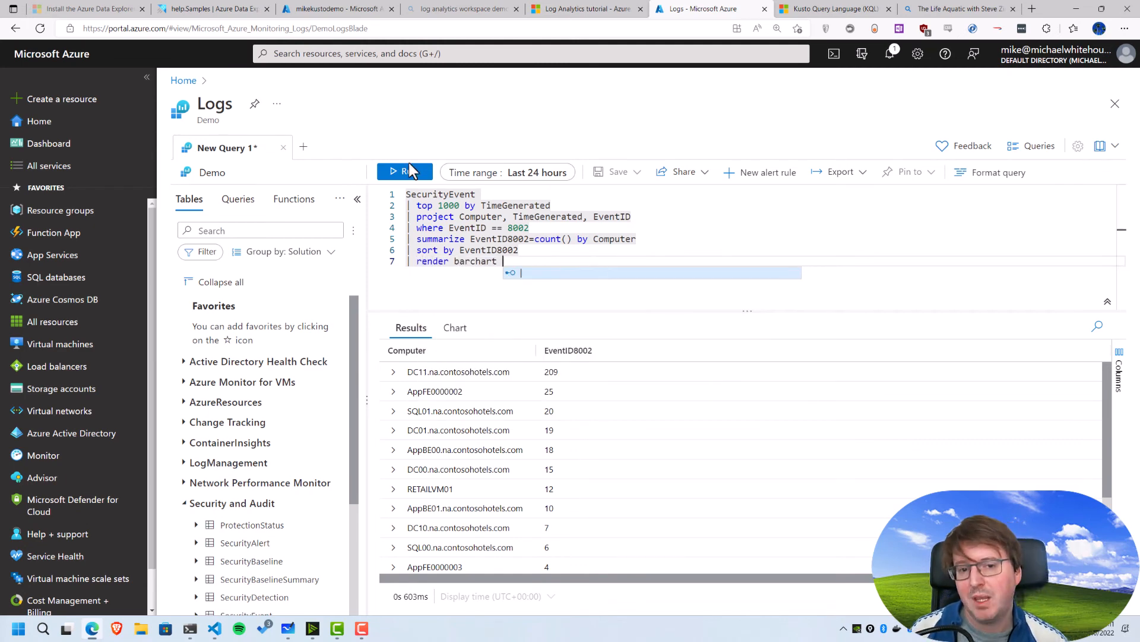
{"action": "key", "text": "shift+Return"}
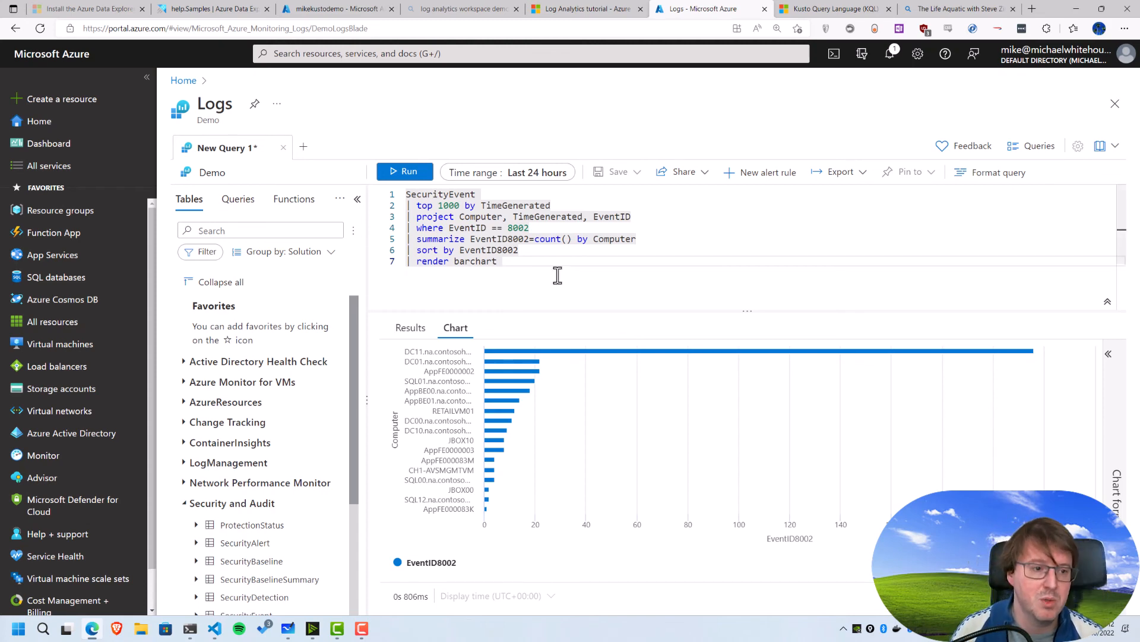
Leave the log query and open the portal's My Dashboard page to look over its resources and resource groups.
{"action": "left_click", "coordinate": [49, 143]}
{"action": "left_click", "coordinate": [625, 89]}
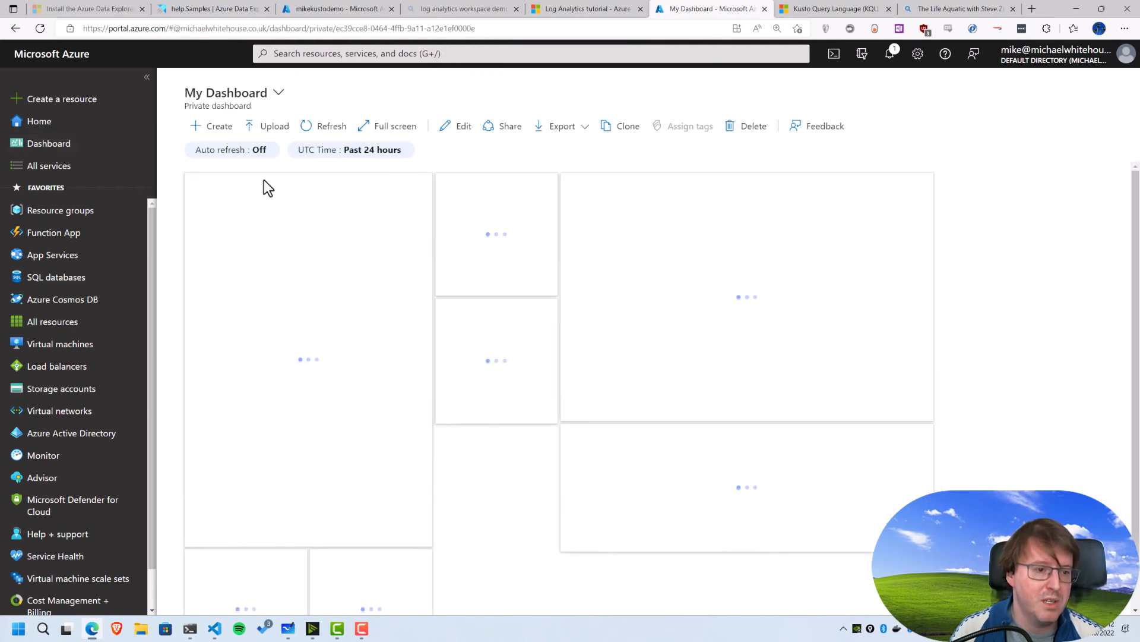
{"action": "scroll", "coordinate": [769, 328], "scroll_direction": "down", "scroll_amount": 2}
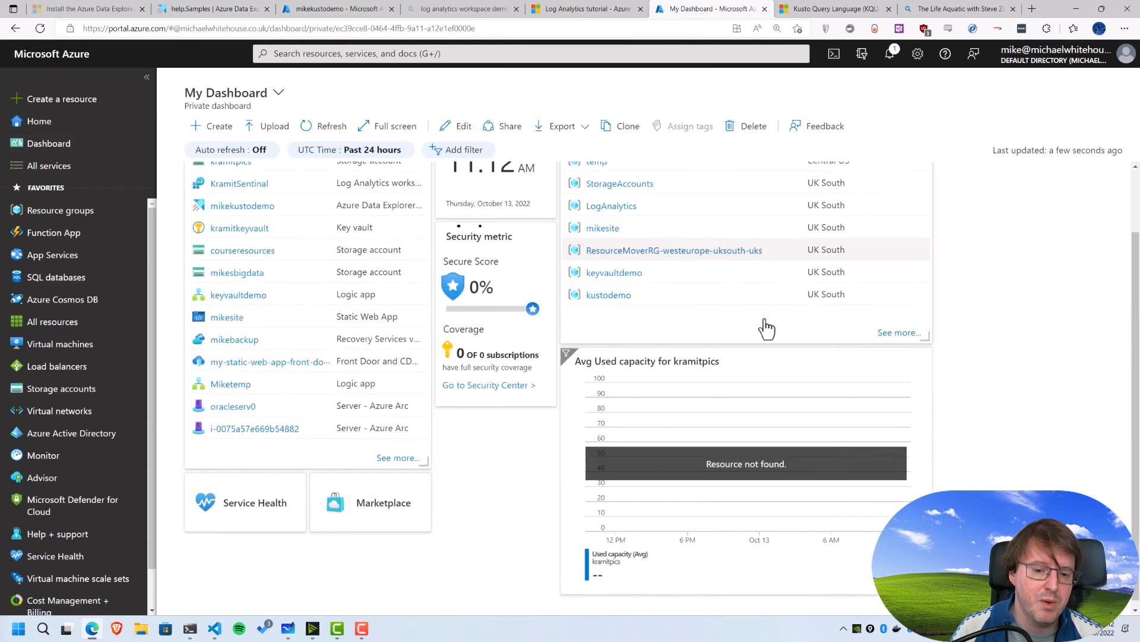
{"action": "scroll", "coordinate": [664, 408], "scroll_direction": "up", "scroll_amount": 1}
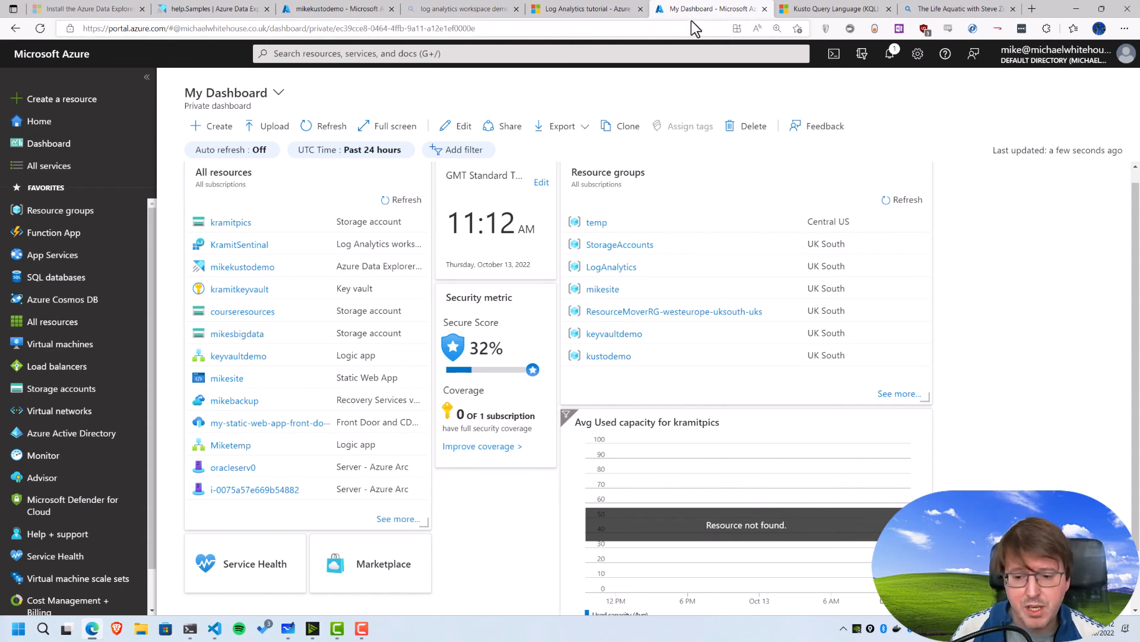
Switch to the Kusto Query Language overview on Microsoft Learn and look through its table of contents and query statement sections.
{"action": "left_click", "coordinate": [830, 9]}
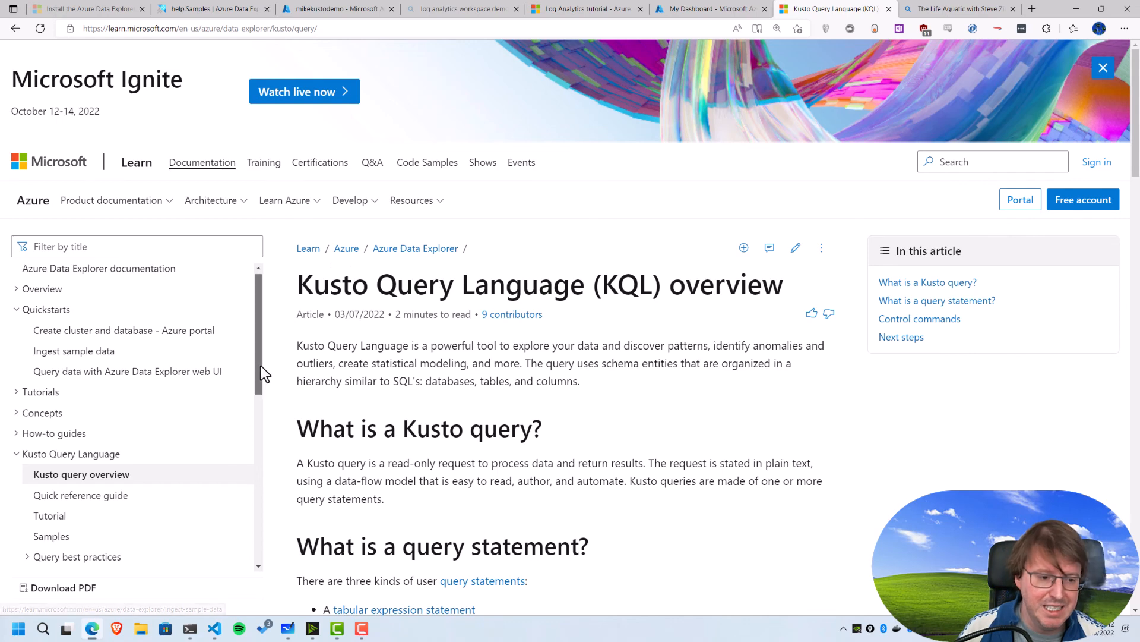
{"action": "scroll", "coordinate": [259, 375], "scroll_direction": "down", "scroll_amount": 1}
{"action": "scroll", "coordinate": [260, 368], "scroll_direction": "up", "scroll_amount": 1}
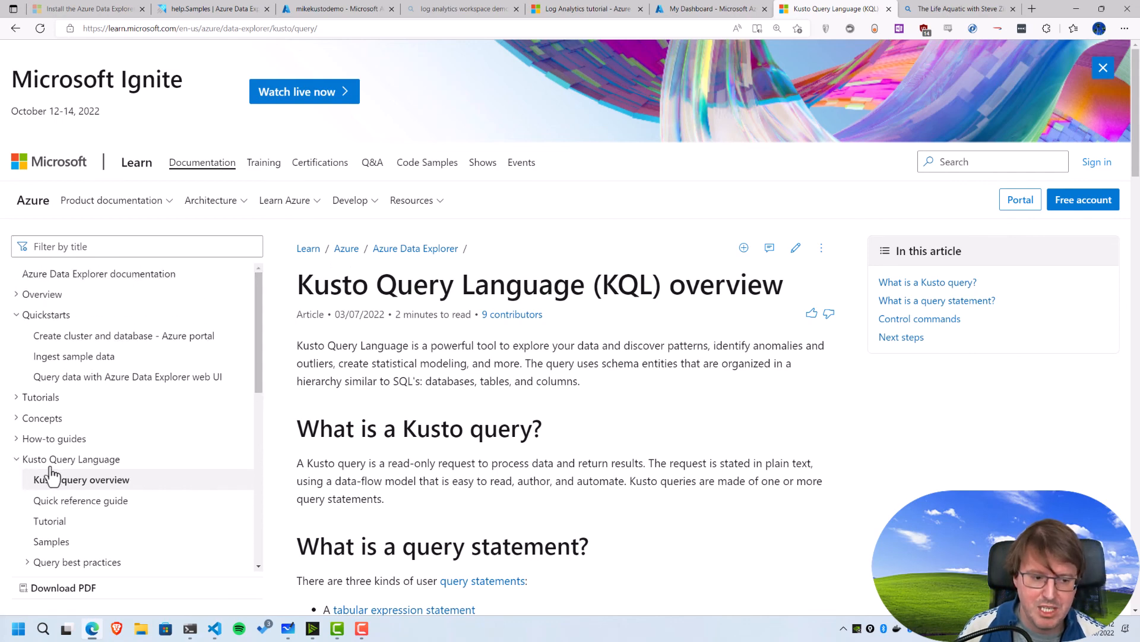
{"action": "scroll", "coordinate": [77, 473], "scroll_direction": "down", "scroll_amount": 2}
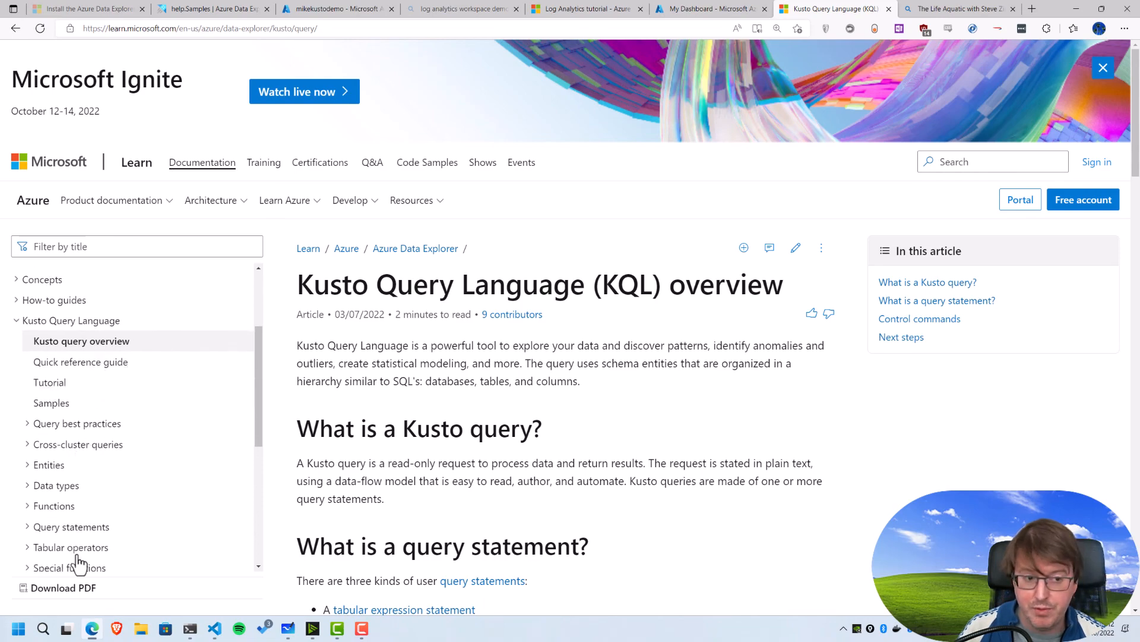
{"action": "scroll", "coordinate": [119, 529], "scroll_direction": "down", "scroll_amount": 2}
{"action": "scroll", "coordinate": [356, 433], "scroll_direction": "down", "scroll_amount": 8}
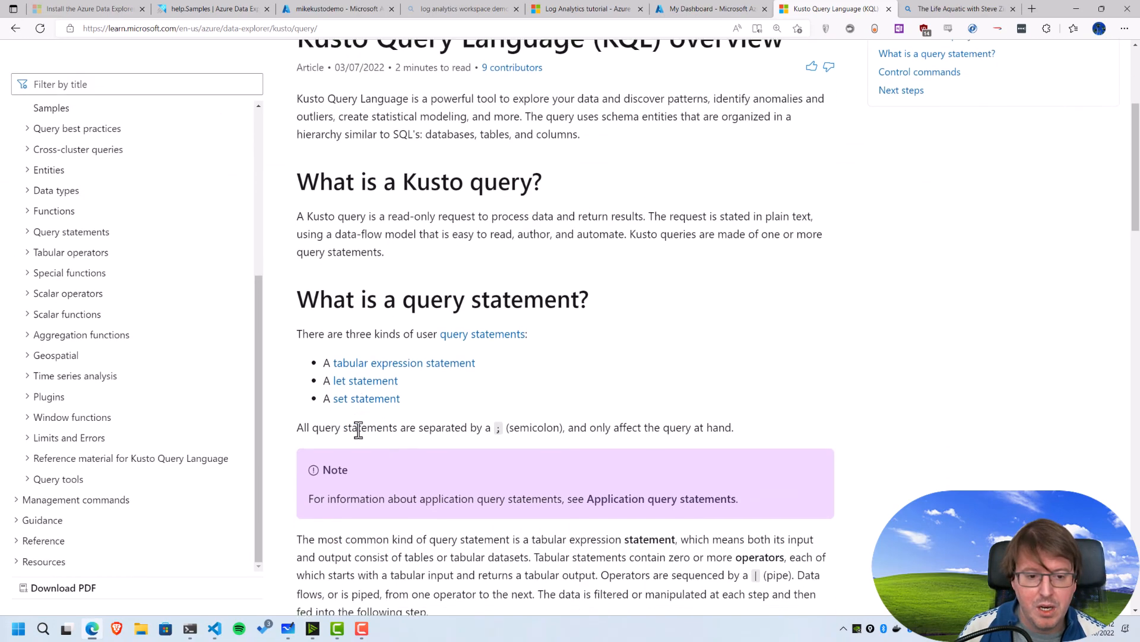
{"action": "scroll", "coordinate": [357, 430], "scroll_direction": "up", "scroll_amount": 4}
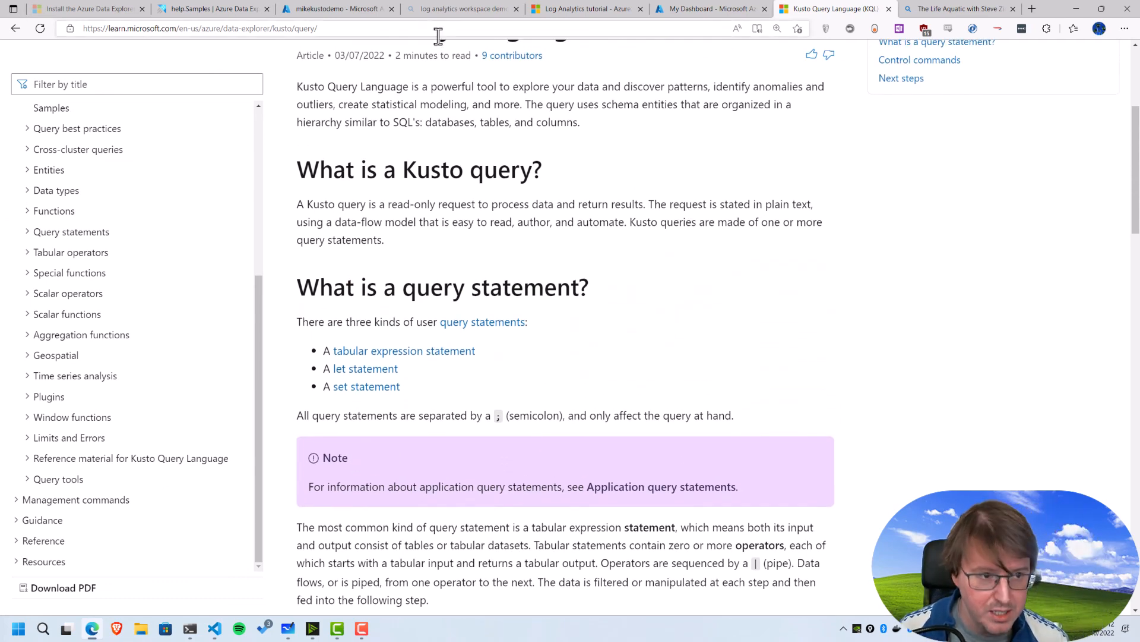
Open YouTube in place of the Kusto documentation and search for "data explorer".
{"action": "left_click", "coordinate": [438, 29]}
{"action": "type", "text": "you"}
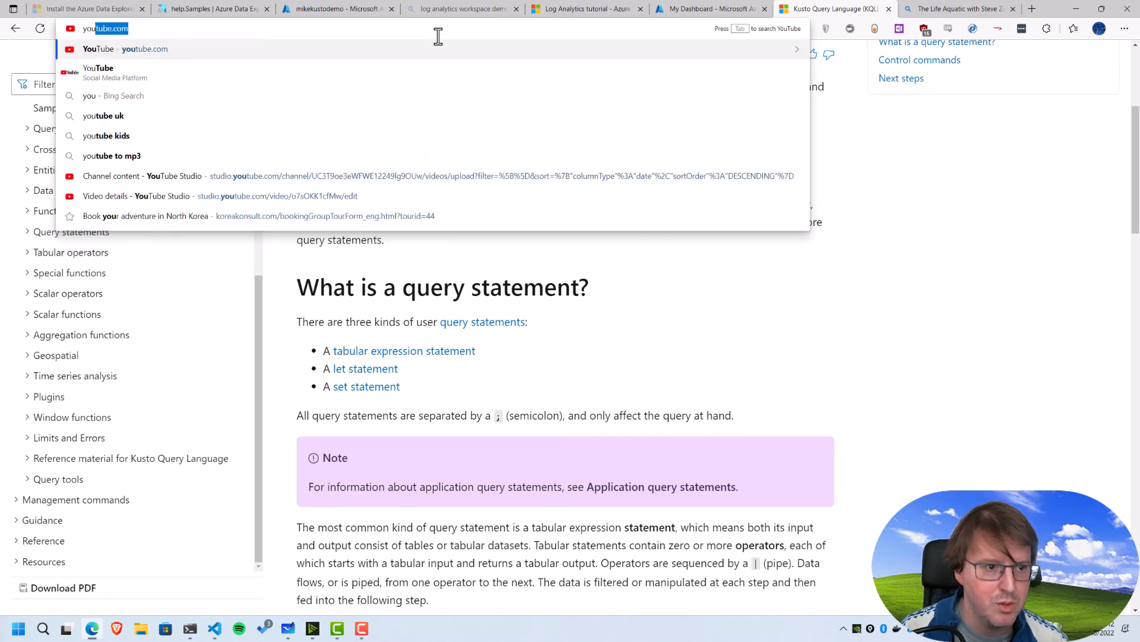
{"action": "key", "text": "Return"}
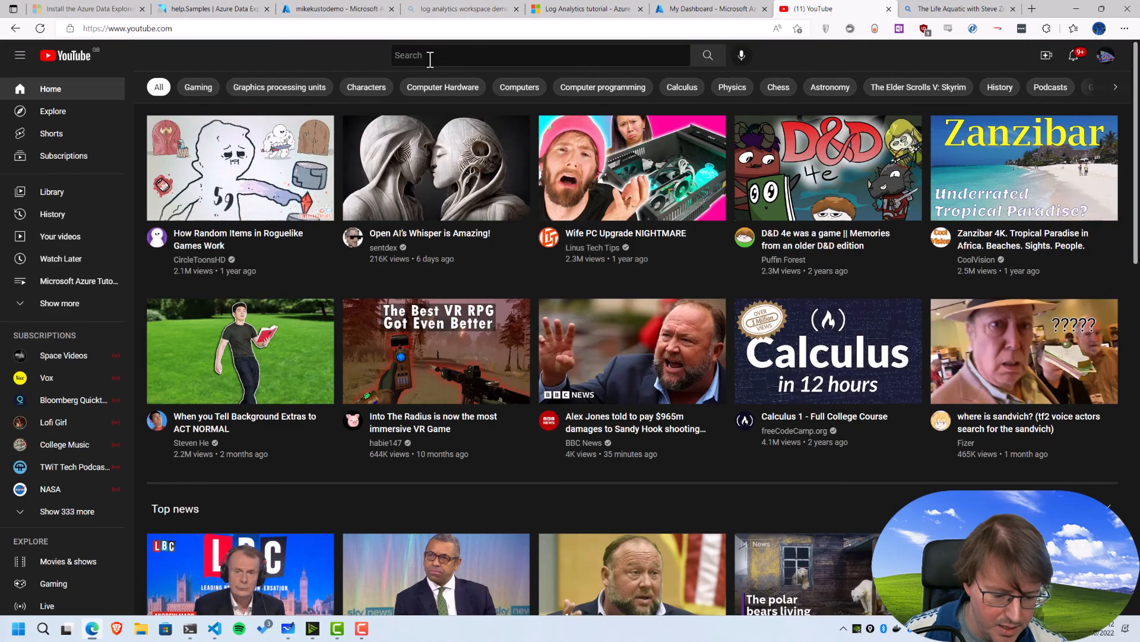
{"action": "left_click", "coordinate": [429, 57]}
{"action": "type", "text": "data"}
{"action": "key", "text": "Down"}
{"action": "key", "text": "Down"}
{"action": "key", "text": "Return"}
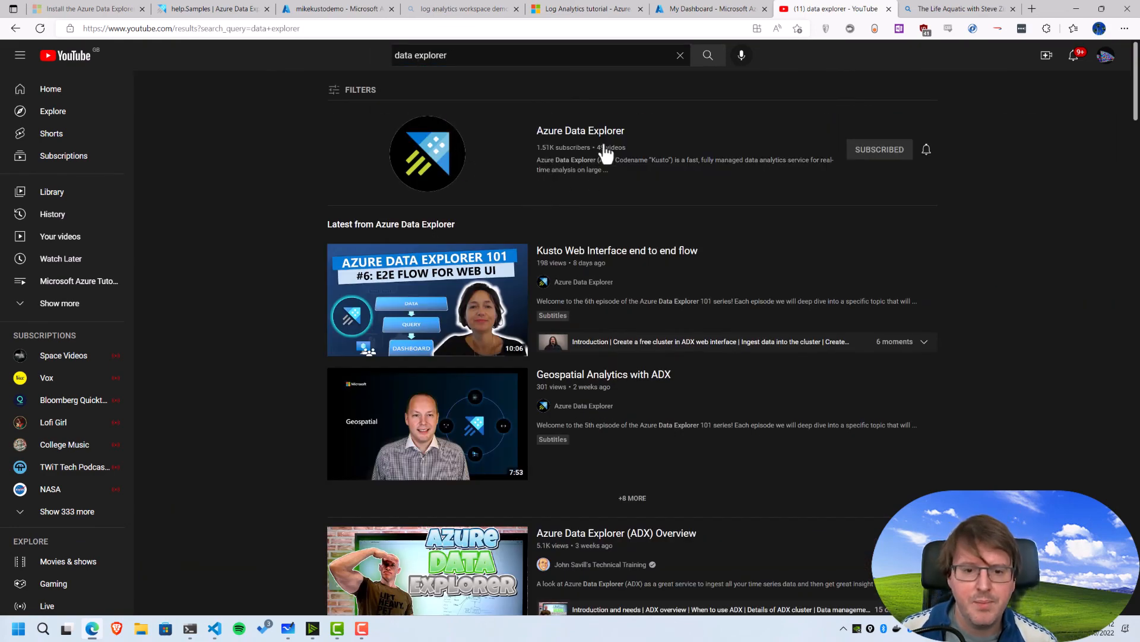
Open the "Kusto Detective Agency - an interactive big data contest" video from the Azure Data Explorer channel's videos and pause it.
{"action": "left_click", "coordinate": [595, 137]}
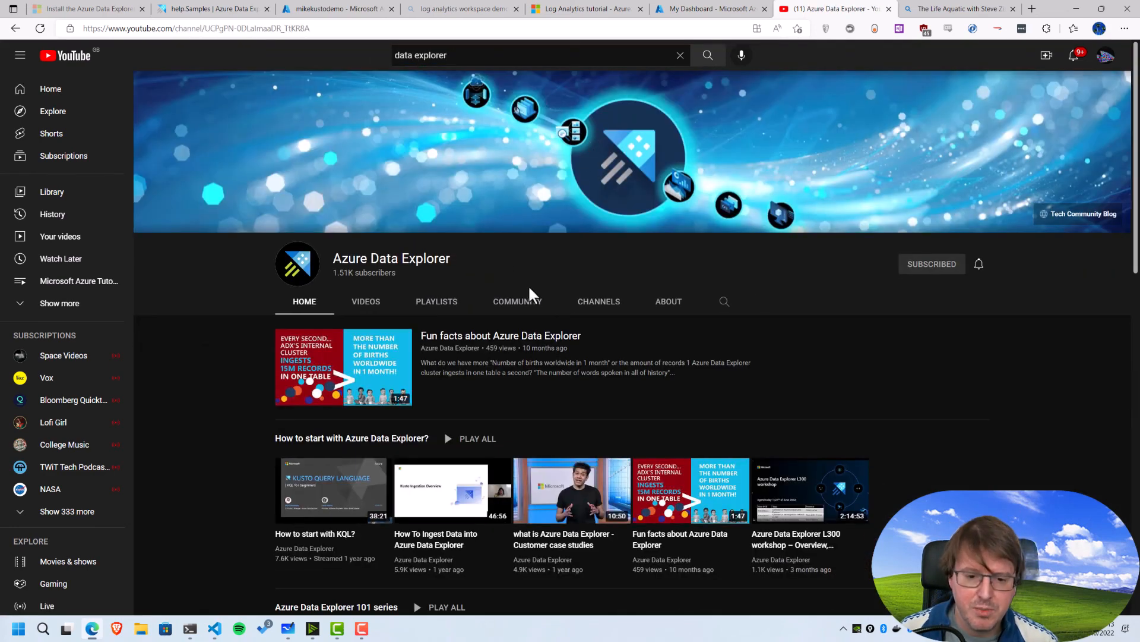
{"action": "left_click", "coordinate": [367, 302]}
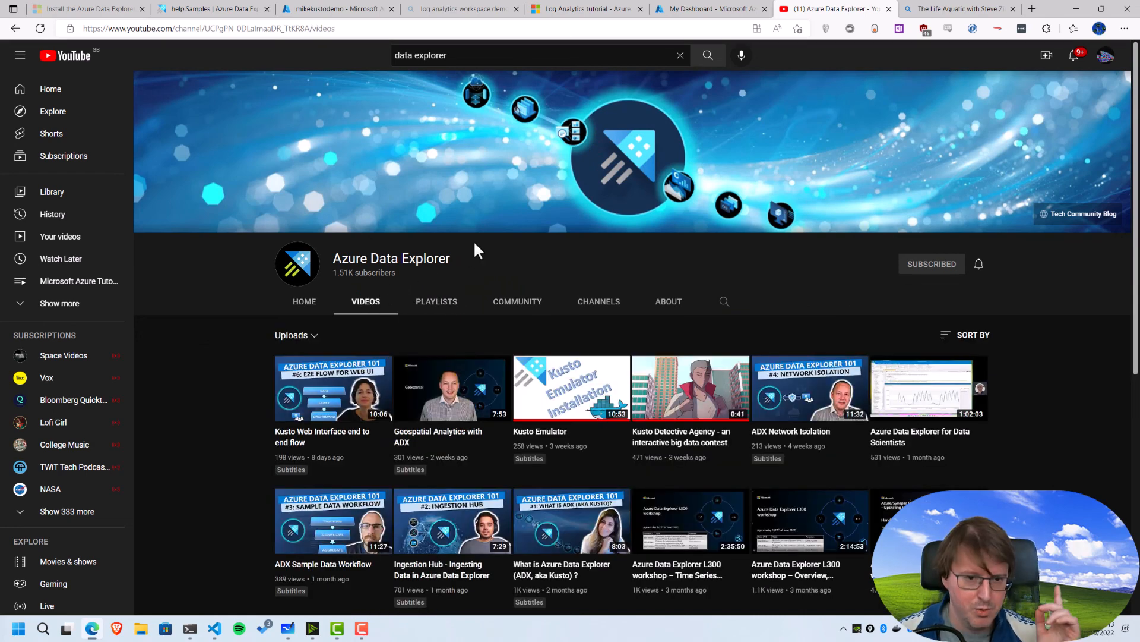
{"action": "left_click", "coordinate": [671, 443]}
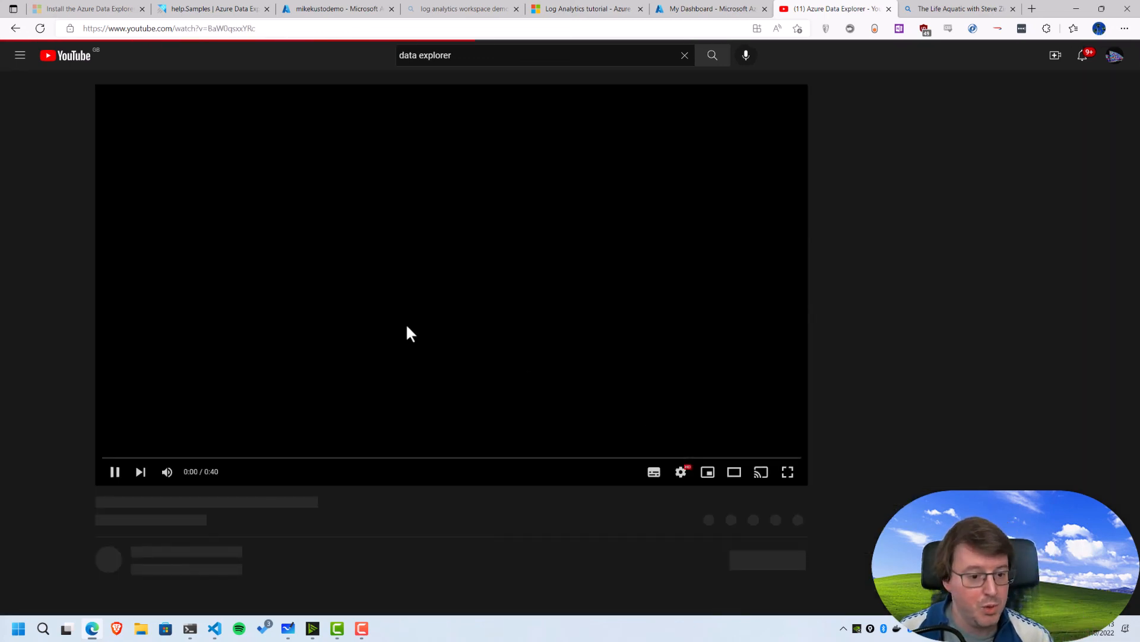
{"action": "left_click", "coordinate": [386, 316]}
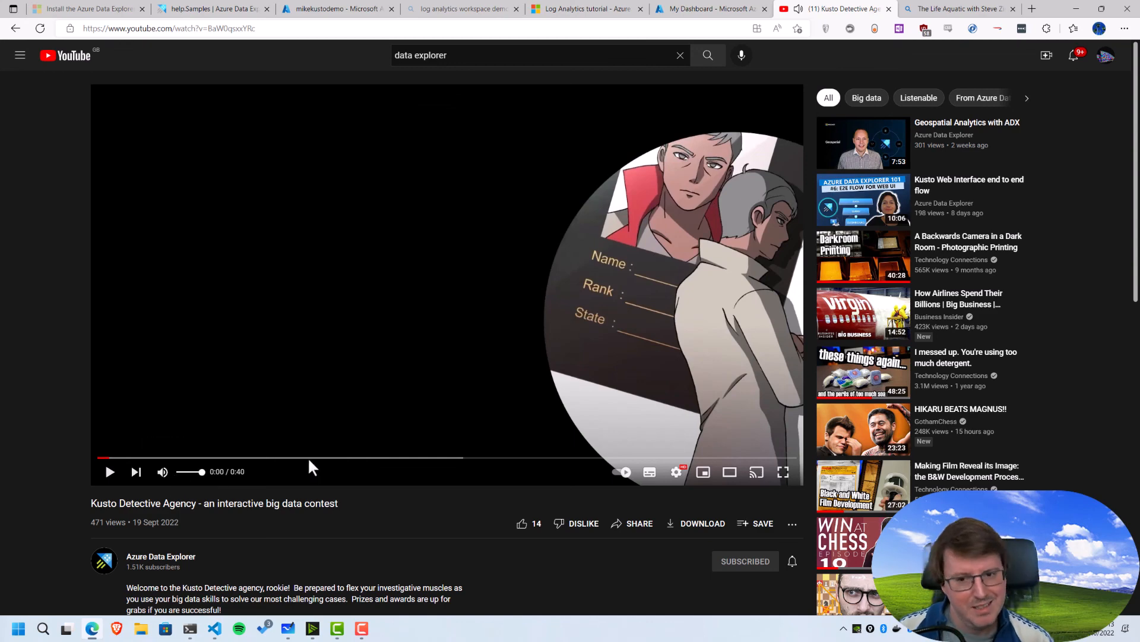
{"action": "scroll", "coordinate": [308, 457], "scroll_direction": "down", "scroll_amount": 3}
{"action": "left_click", "coordinate": [274, 433]}
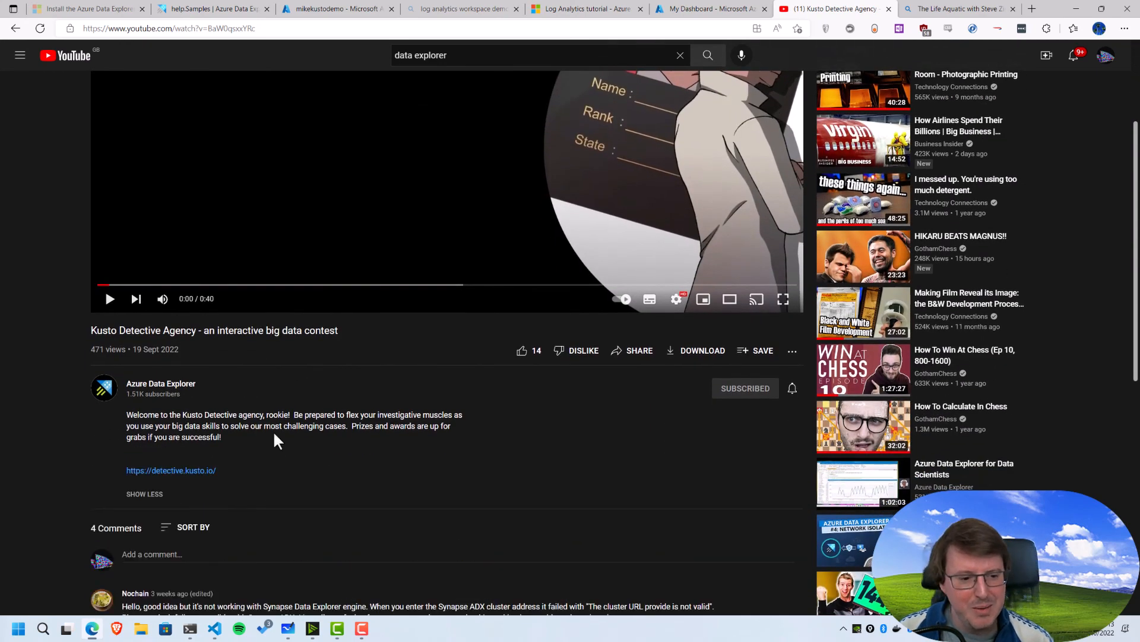
{"action": "left_click_drag", "start_coordinate": [222, 467], "coordinate": [124, 472]}
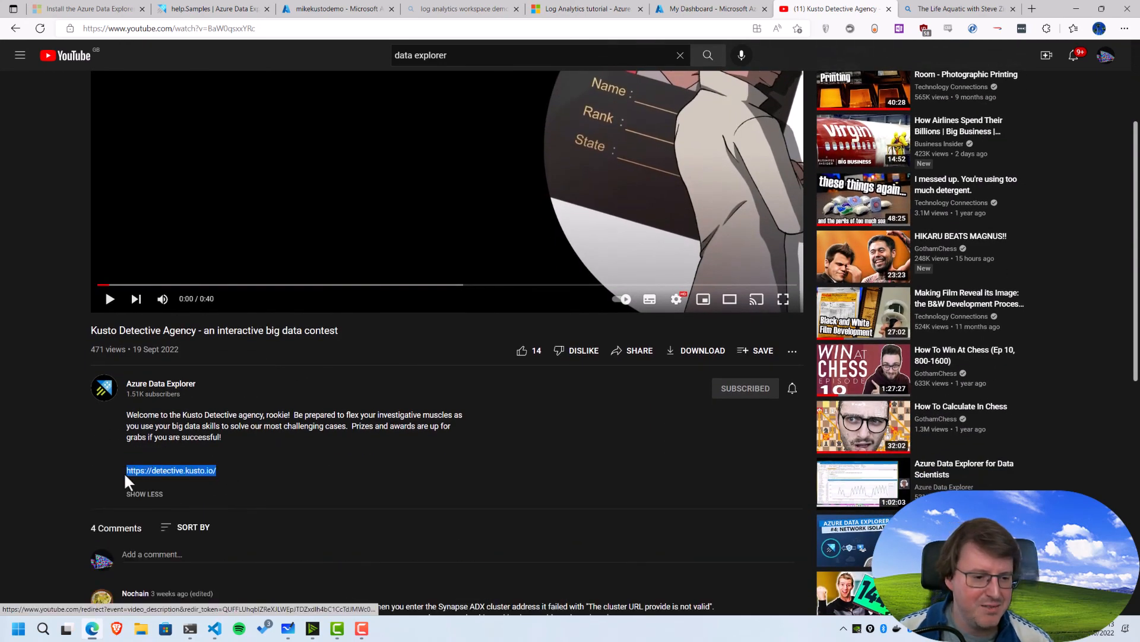
{"action": "double_click", "coordinate": [185, 451]}
{"action": "left_click", "coordinate": [181, 470]}
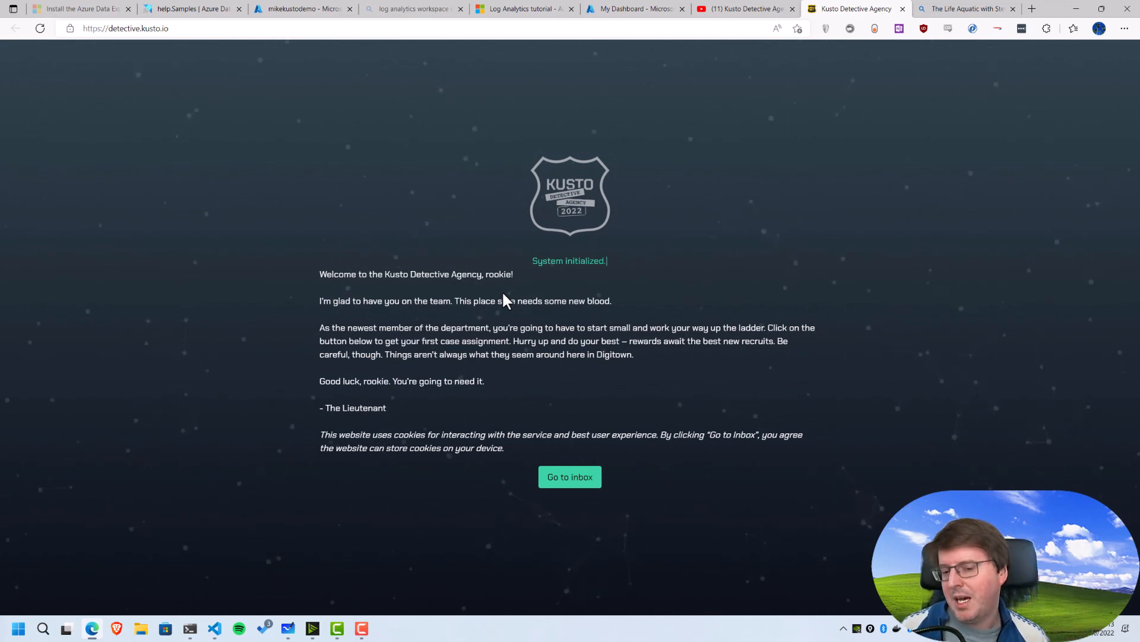
Go to the Kusto Detective Agency inbox and read through the Lieutenant's welcome message with the first task.
{"action": "left_click", "coordinate": [586, 482]}
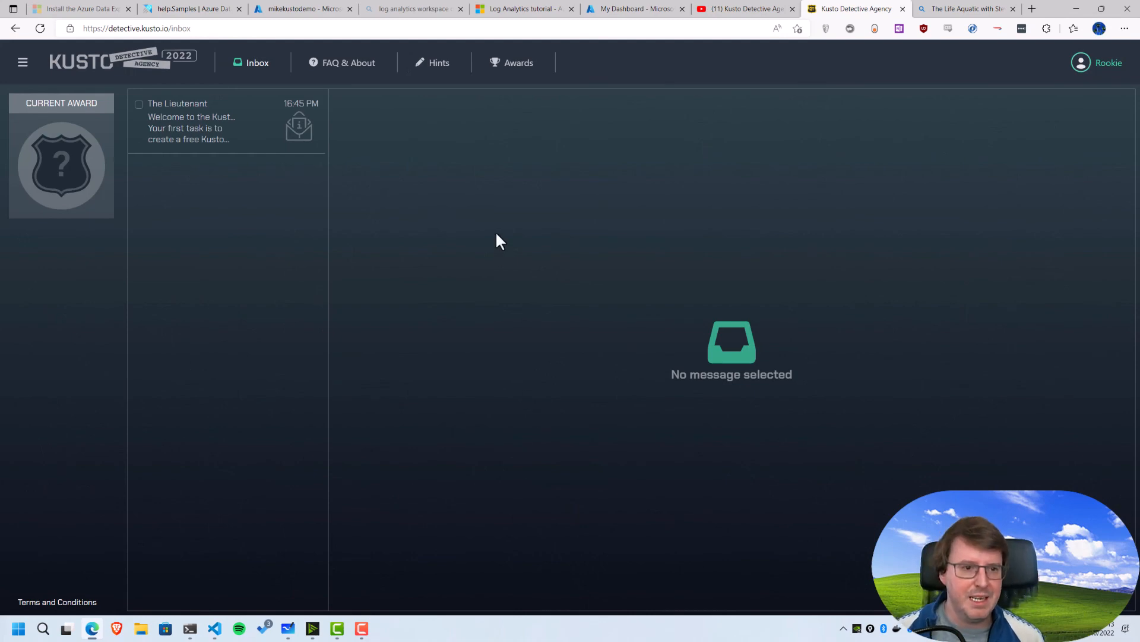
{"action": "left_click", "coordinate": [262, 127]}
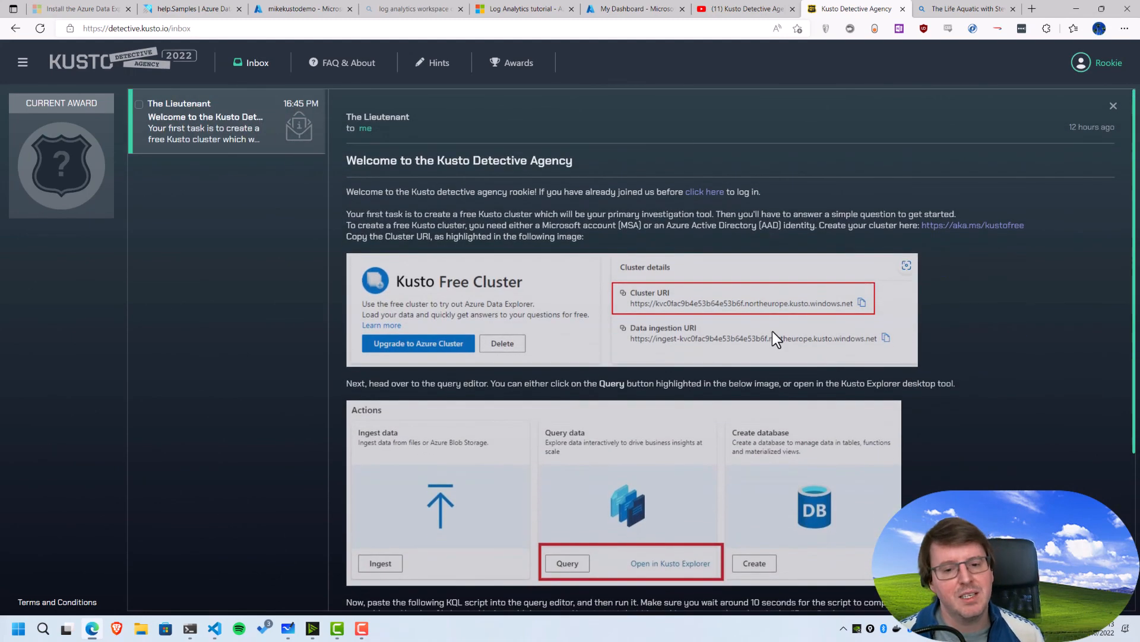
{"action": "scroll", "coordinate": [793, 315], "scroll_direction": "down", "scroll_amount": 4}
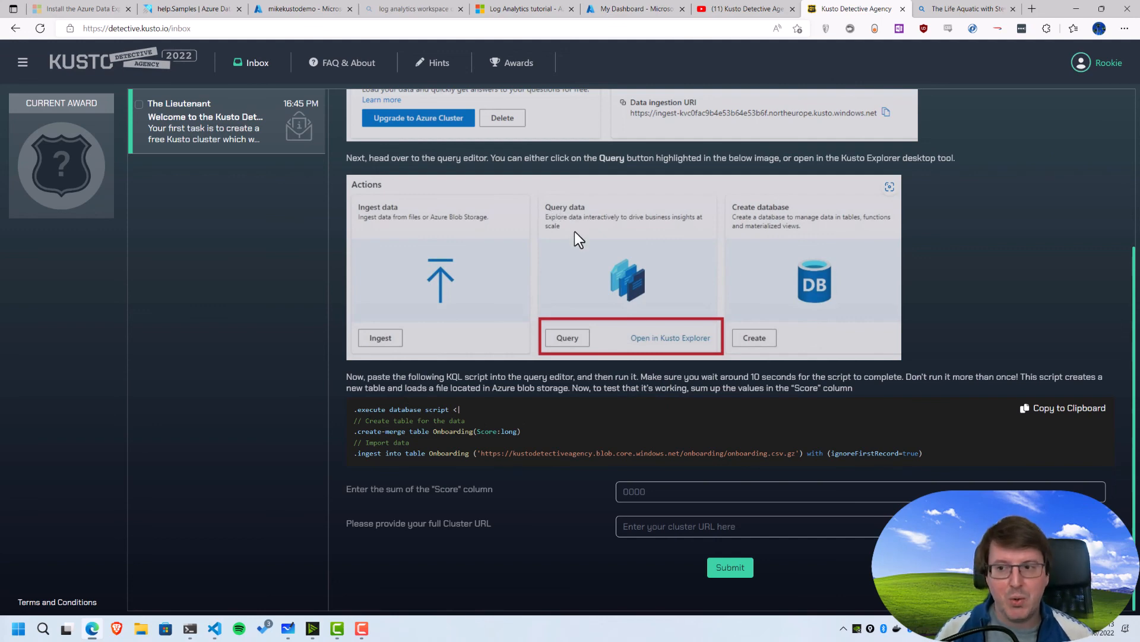
{"action": "scroll", "coordinate": [573, 229], "scroll_direction": "up", "scroll_amount": 4}
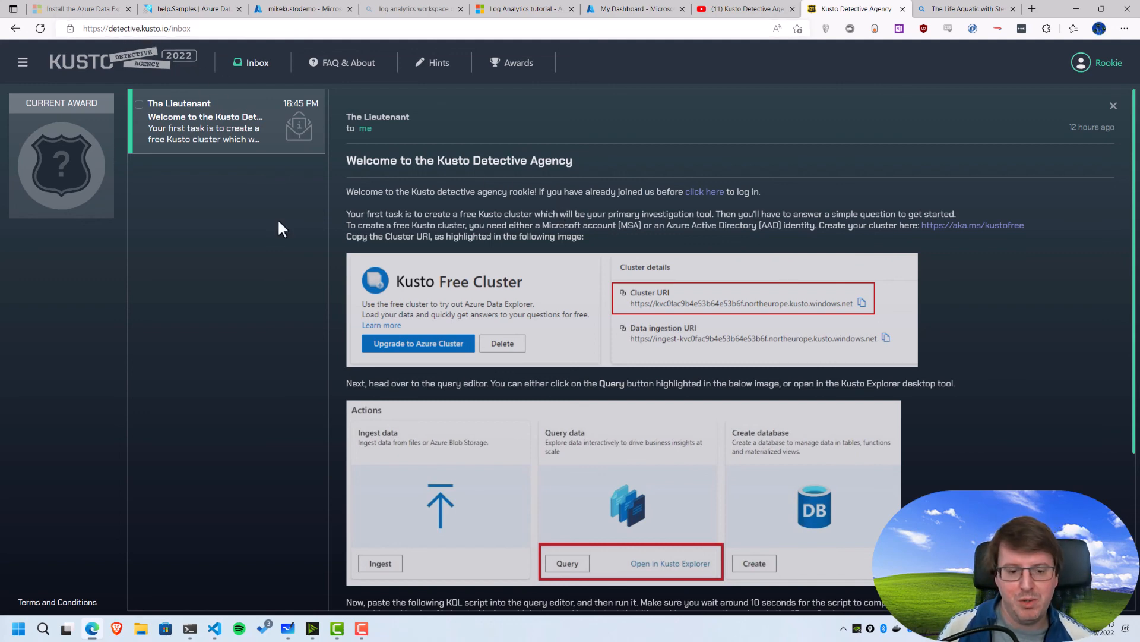
Switch to Microsoft Whiteboard and draw a rainbow-coloured circle around the word "Kiss" near the Kusto heading.
{"action": "left_click", "coordinate": [338, 629]}
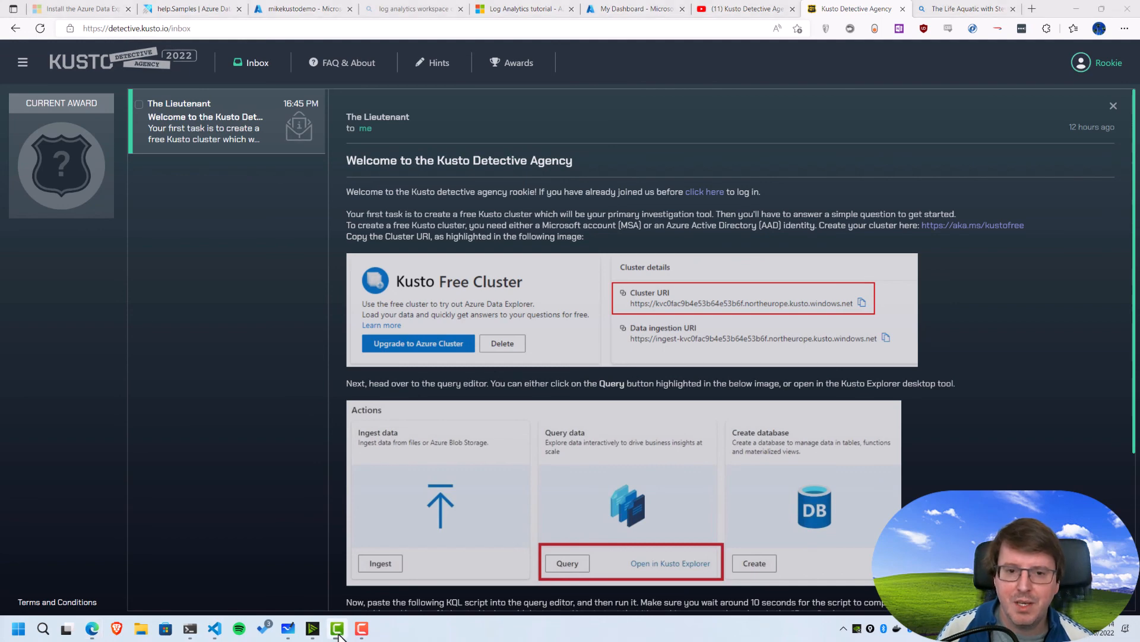
{"action": "left_click", "coordinate": [288, 628]}
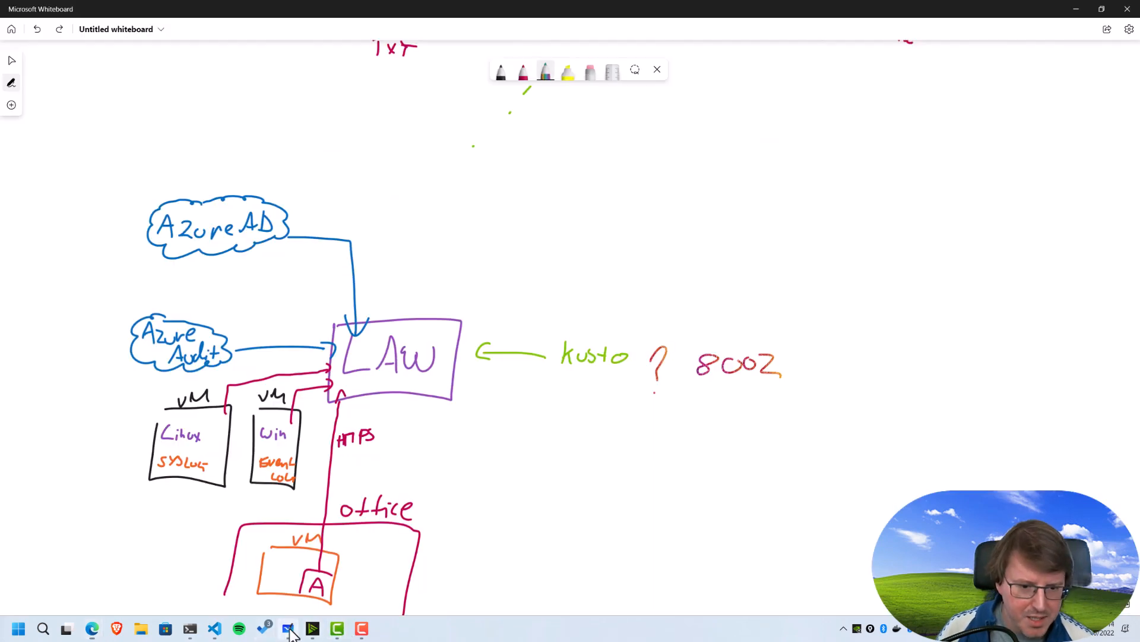
{"action": "right_click", "coordinate": [509, 230]}
{"action": "left_click_drag", "start_coordinate": [452, 191], "coordinate": [454, 506]}
{"action": "left_click_drag", "start_coordinate": [468, 239], "coordinate": [465, 403]}
{"action": "left_click", "coordinate": [542, 84]}
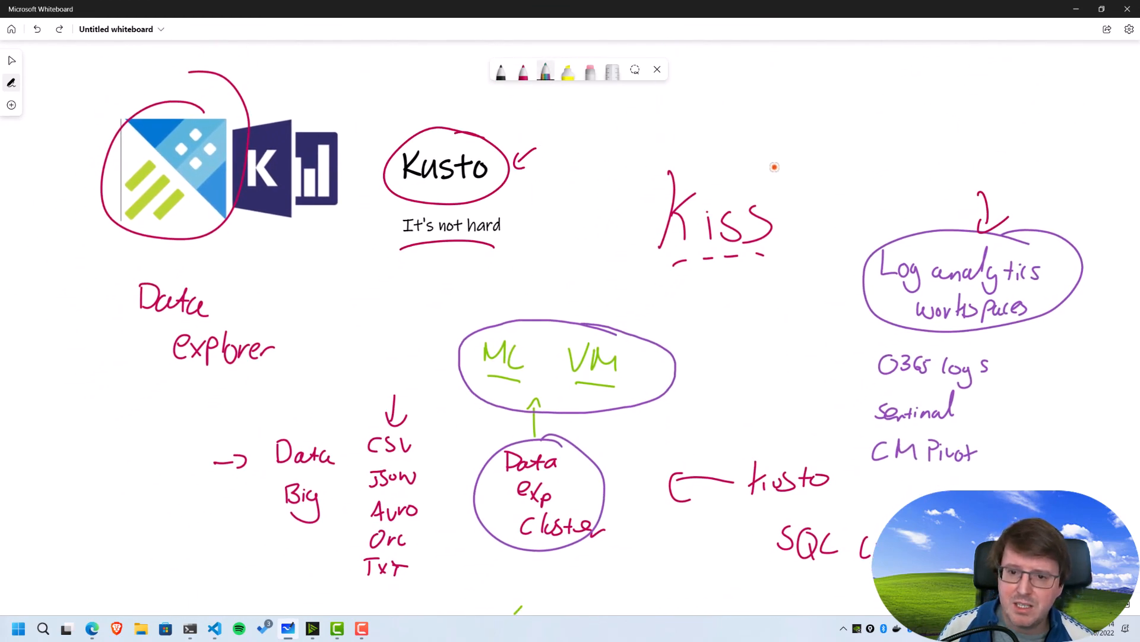
{"action": "mouse_move", "coordinate": [770, 163]}
{"action": "left_mouse_down"}
{"action": "mouse_move", "coordinate": [636, 294]}
{"action": "mouse_move", "coordinate": [713, 147]}
{"action": "left_mouse_up"}
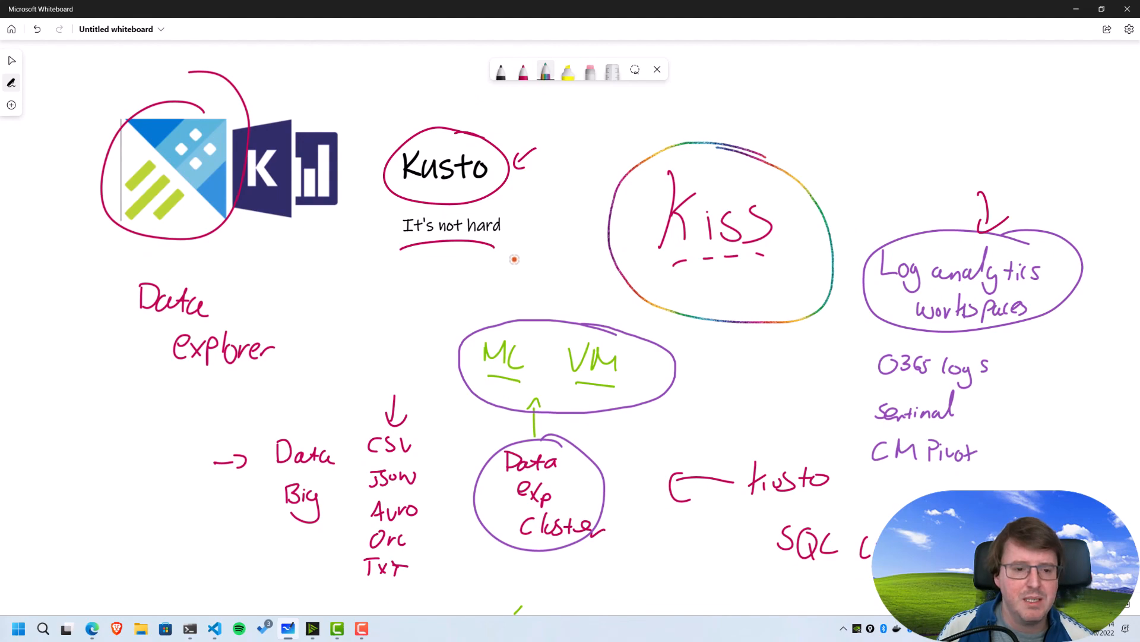